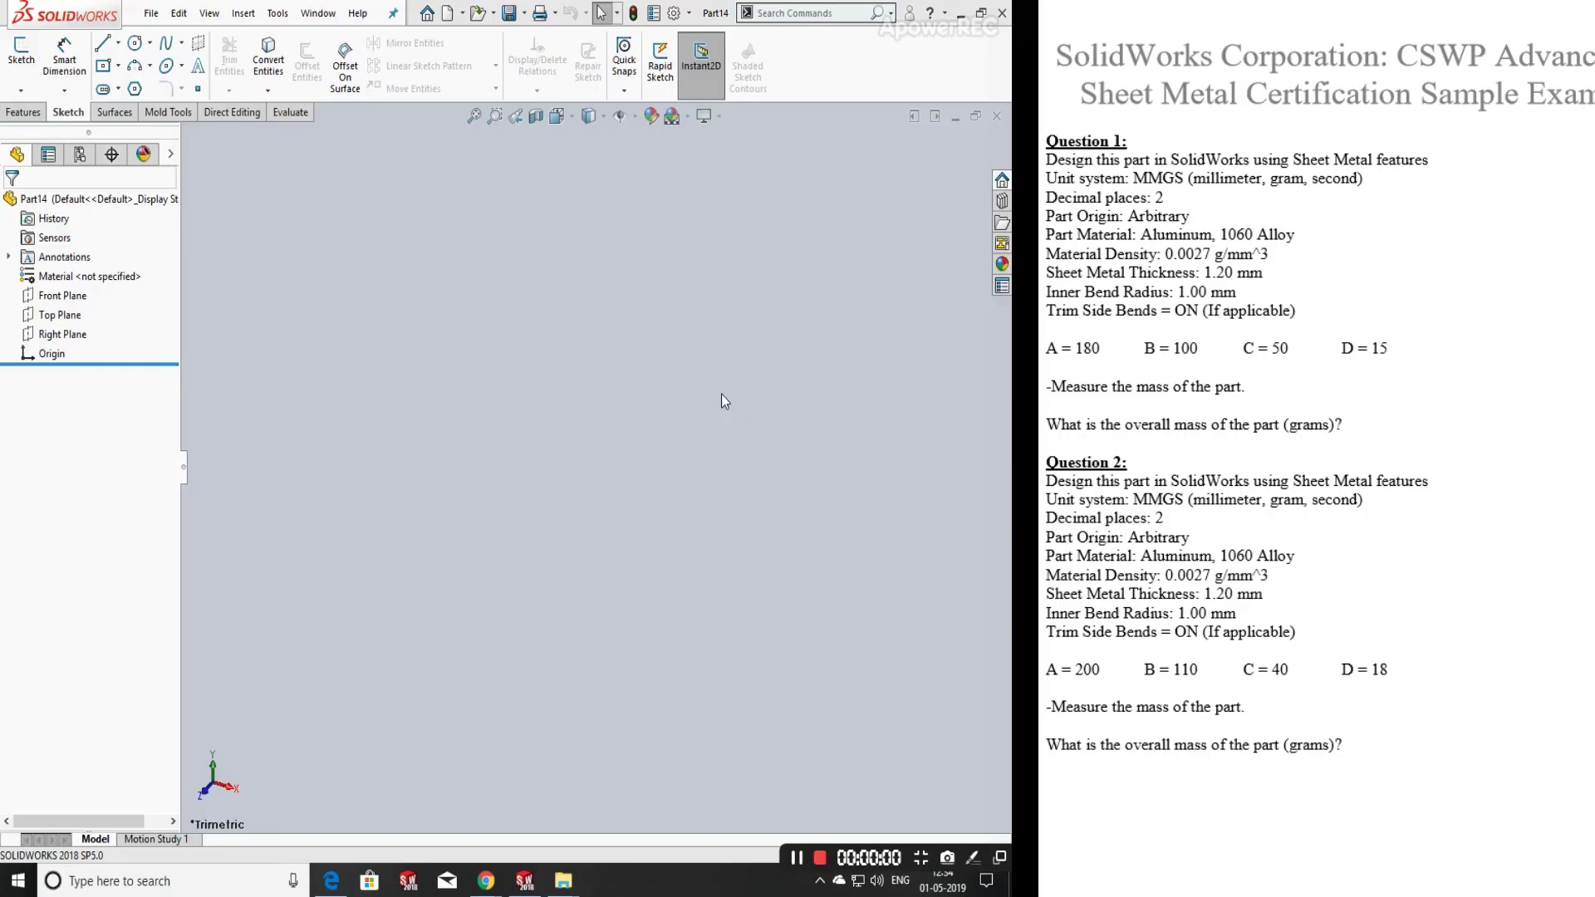
# - Enable the Sheet Metal tab in the CommandManager, then return to the Sketch tools
pyautogui.rightClick(179, 113)
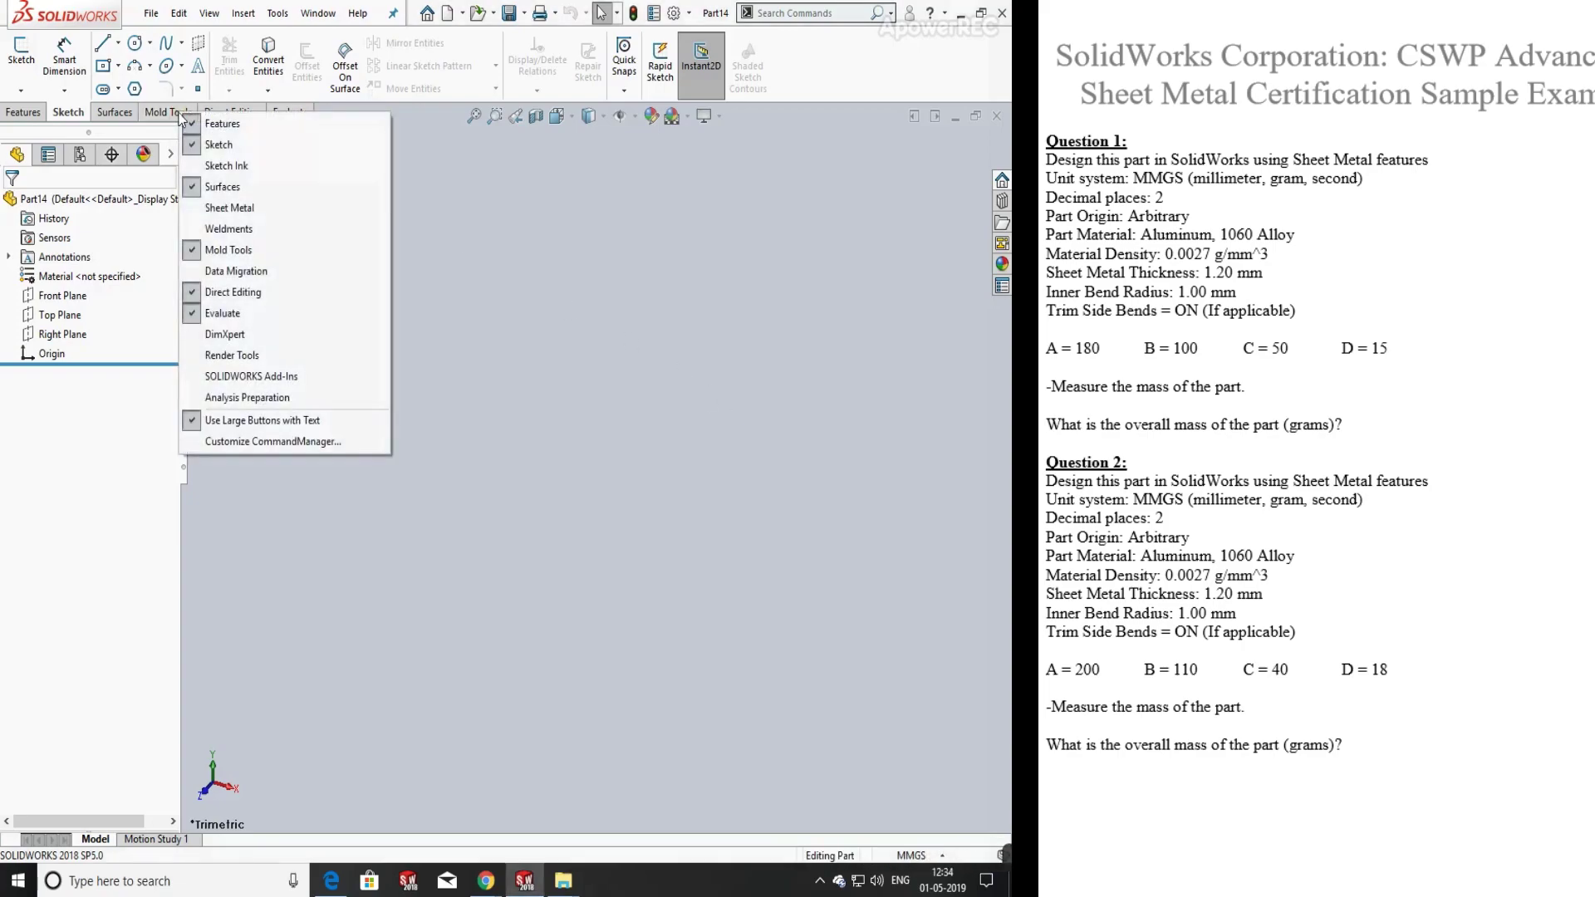
pyautogui.click(211, 209)
pyautogui.click(167, 112)
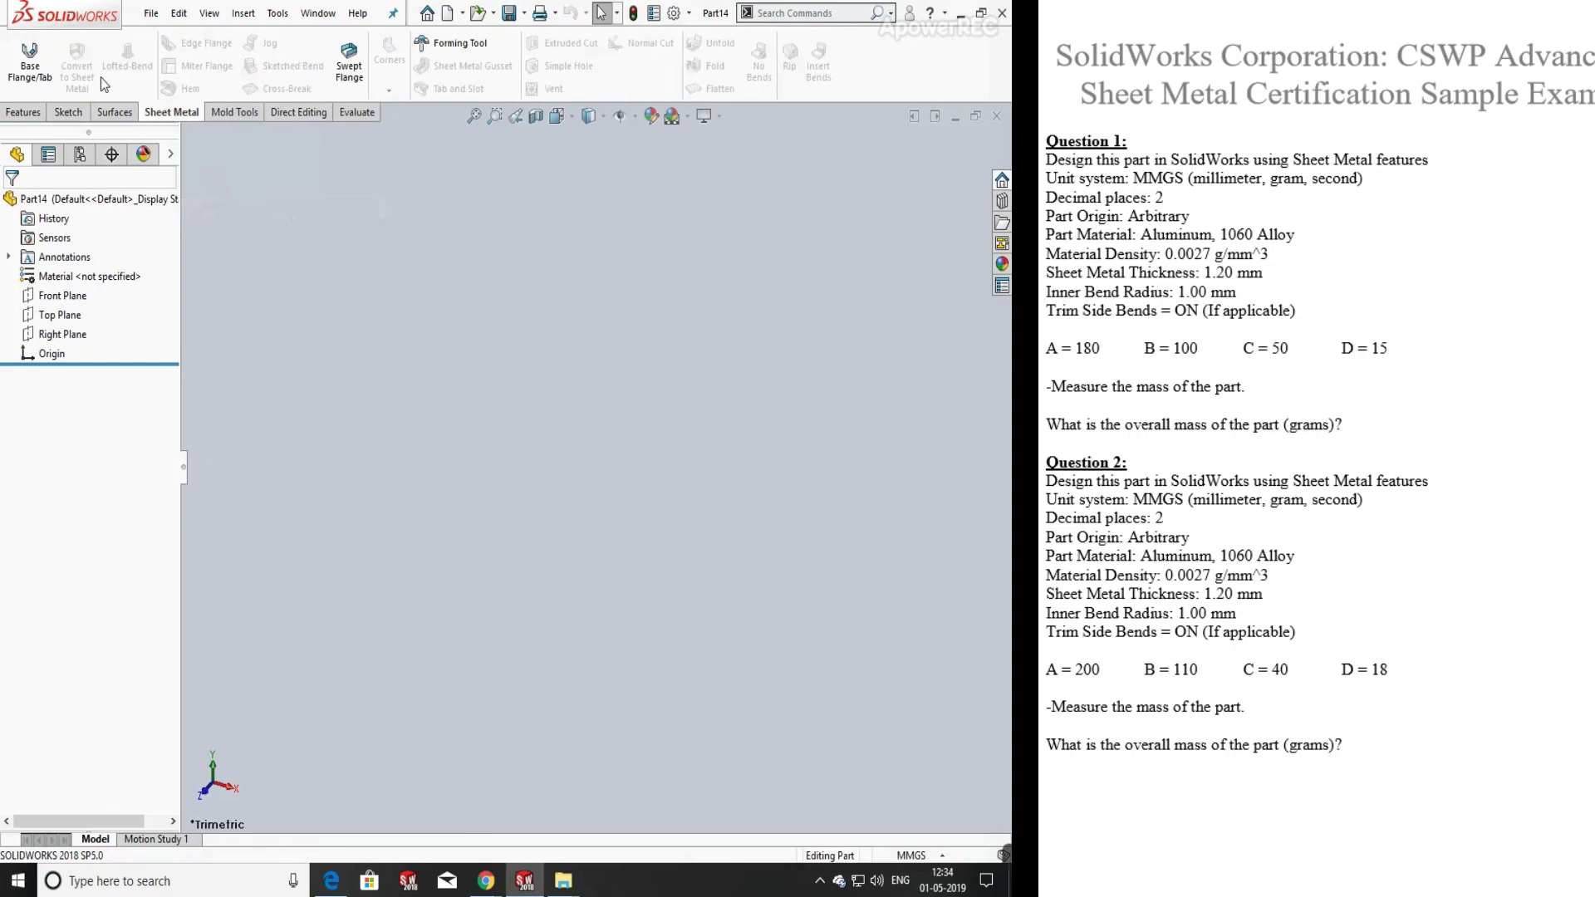
pyautogui.click(68, 112)
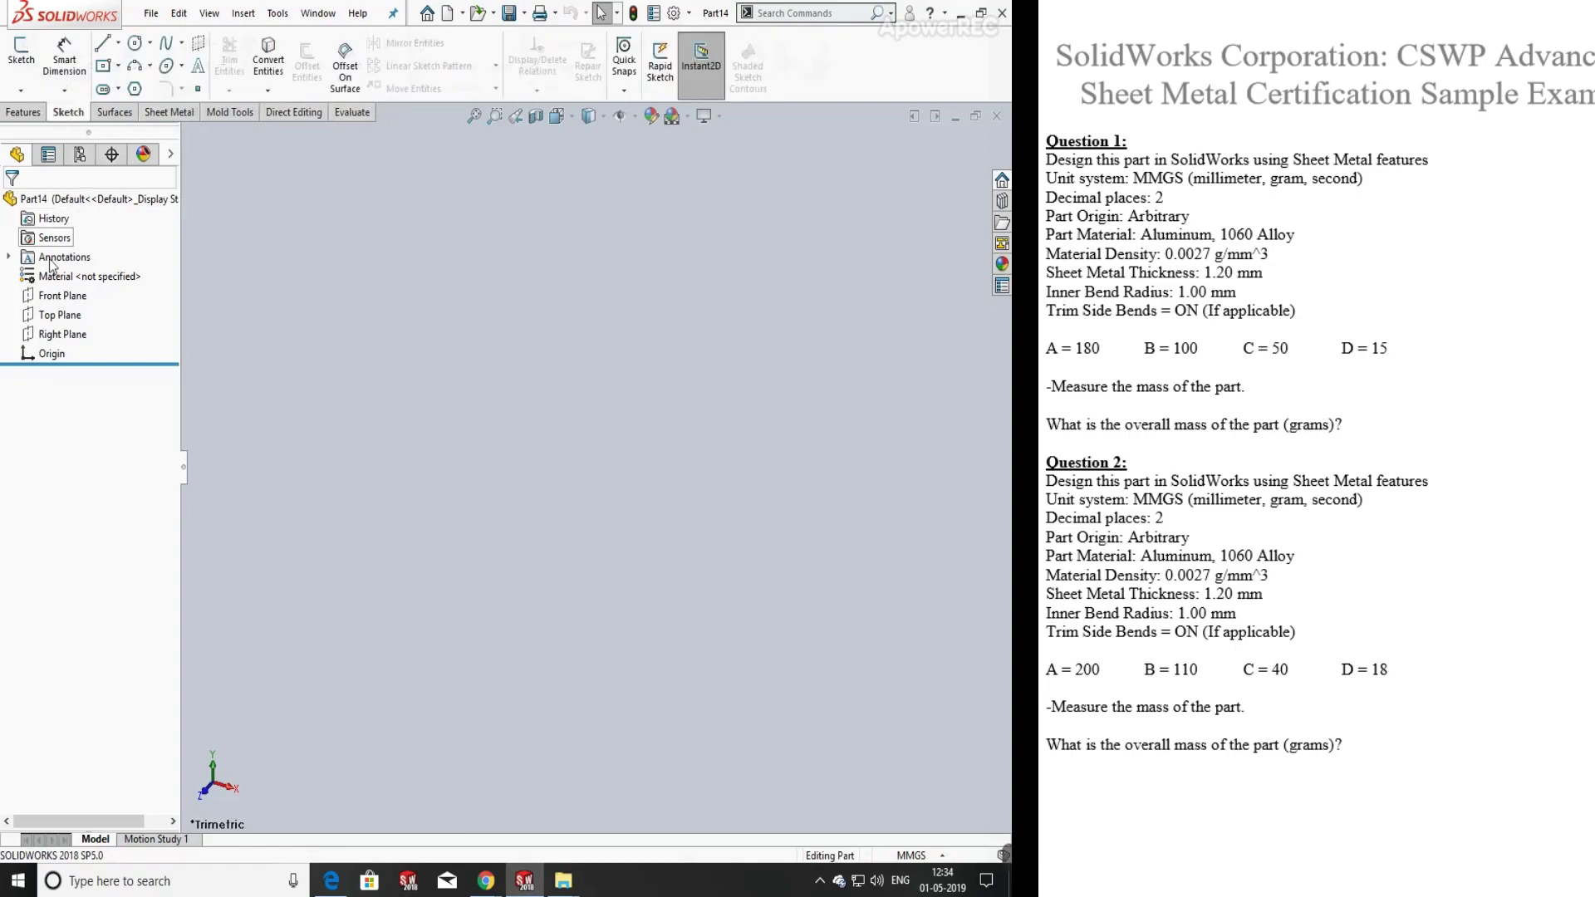
# - Sketch a center rectangle from the origin on the Front Plane, viewed normal to it
pyautogui.click(63, 295)
pyautogui.click(132, 270)
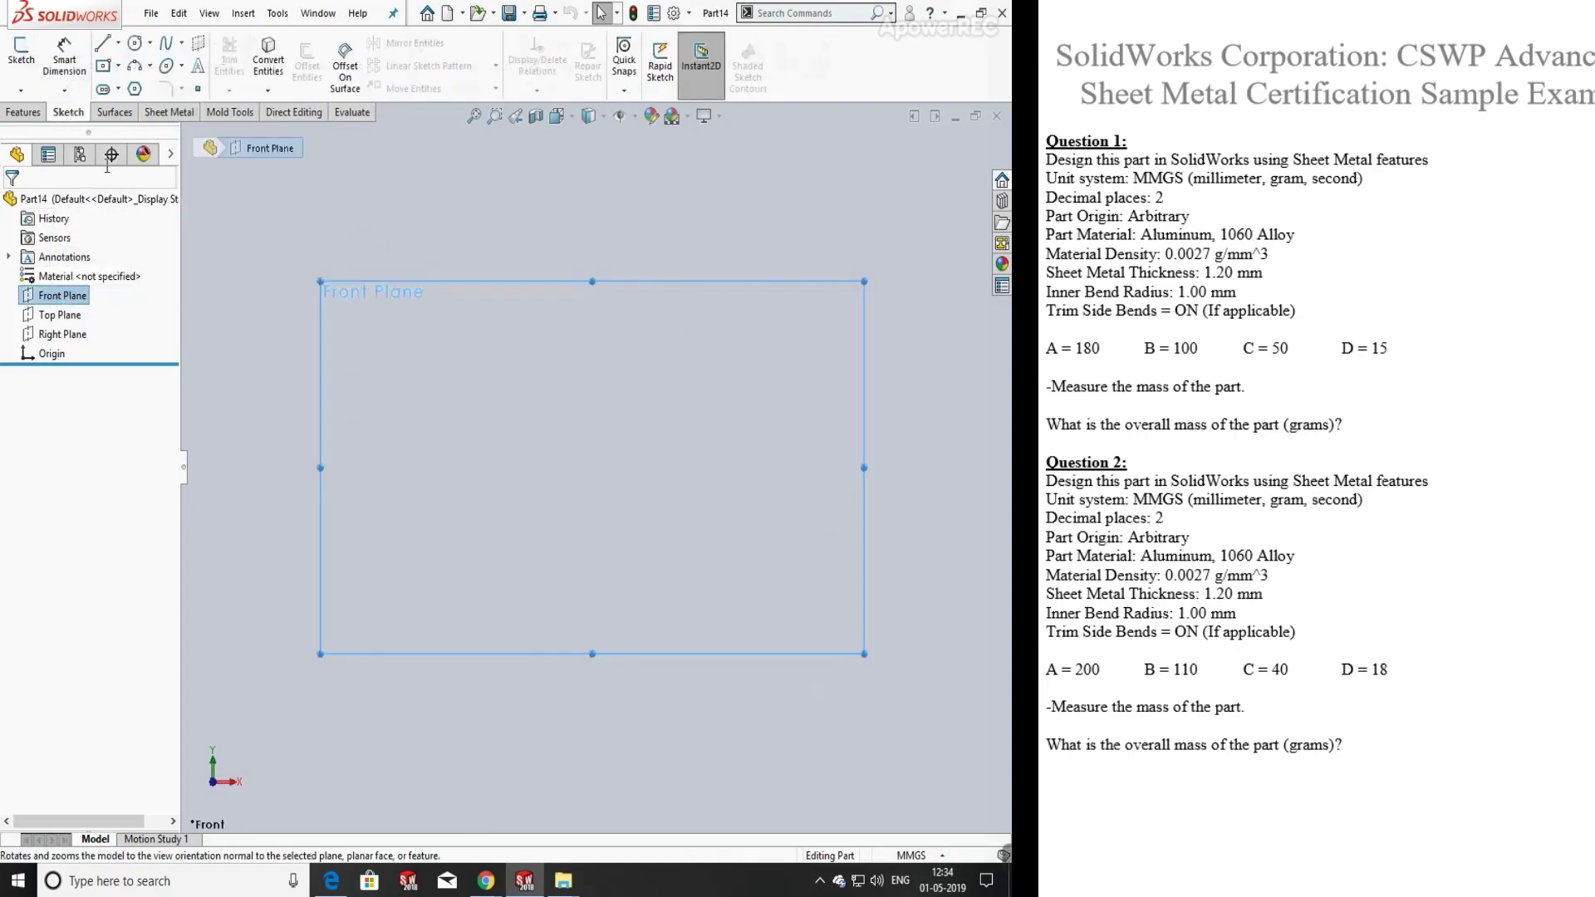
pyautogui.click(20, 52)
pyautogui.click(353, 67)
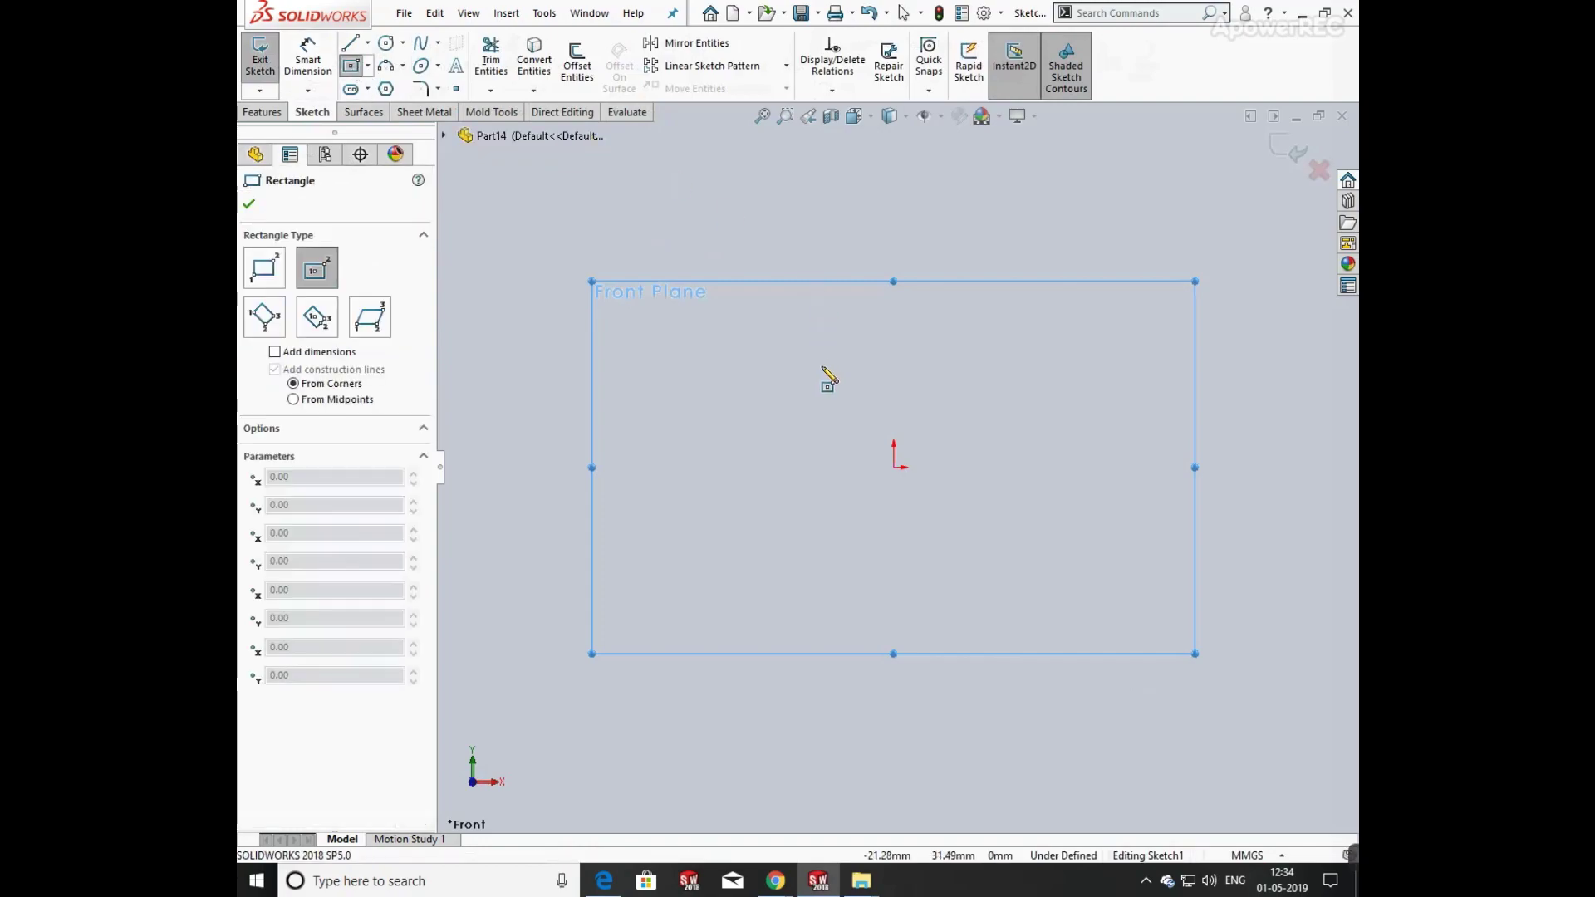
pyautogui.click(893, 467)
pyautogui.click(928, 513)
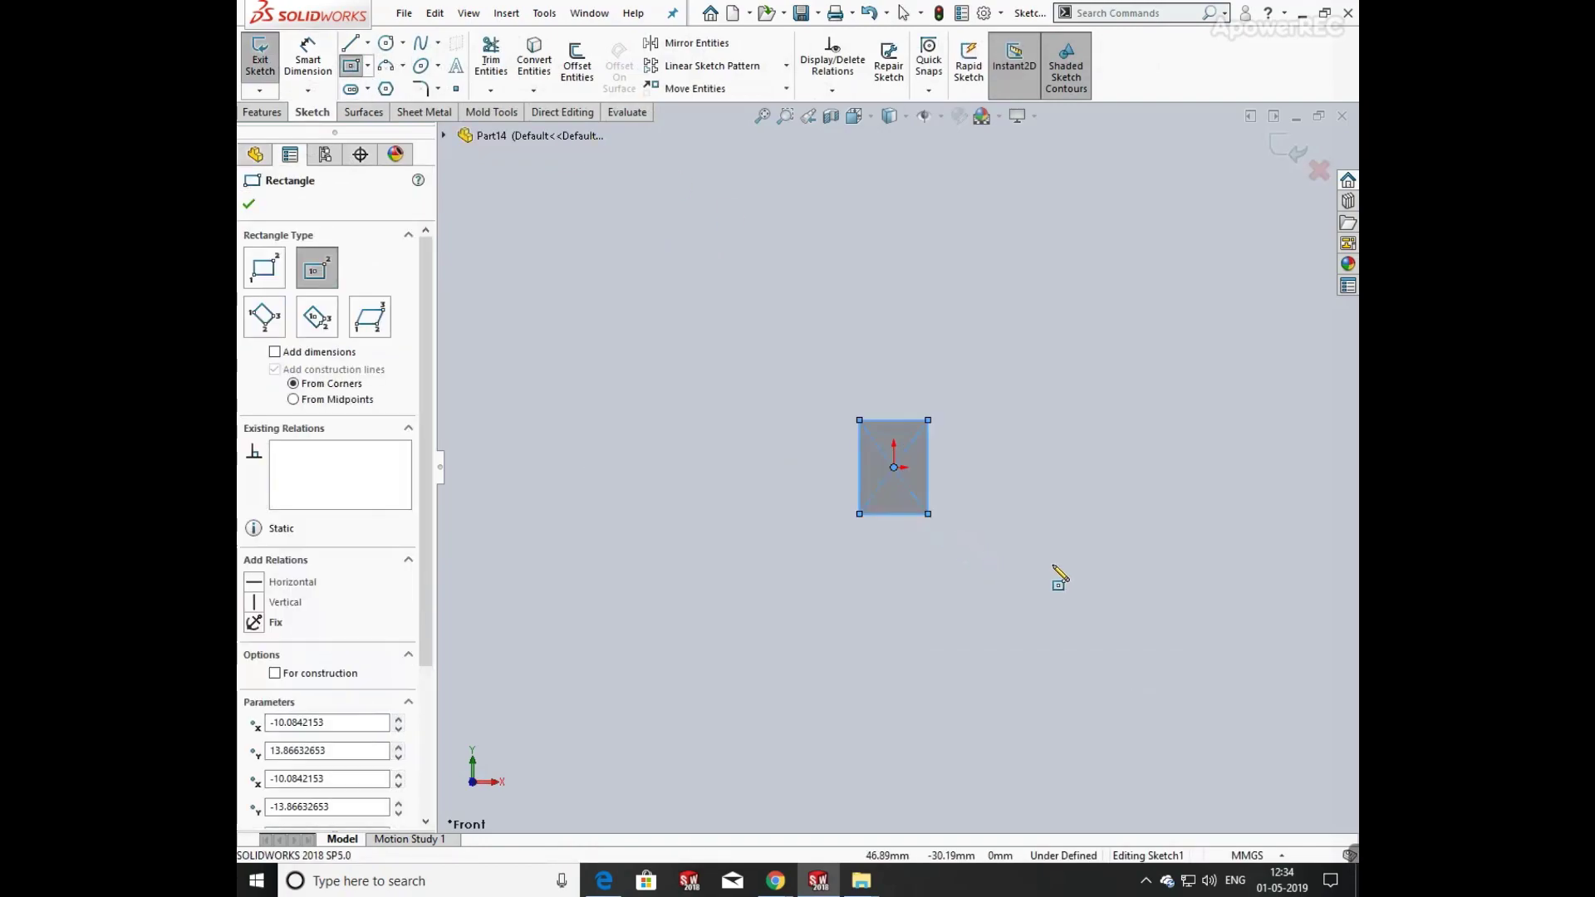
# - Dimension the rectangle 180 mm wide and 100 mm tall
pyautogui.click(306, 60)
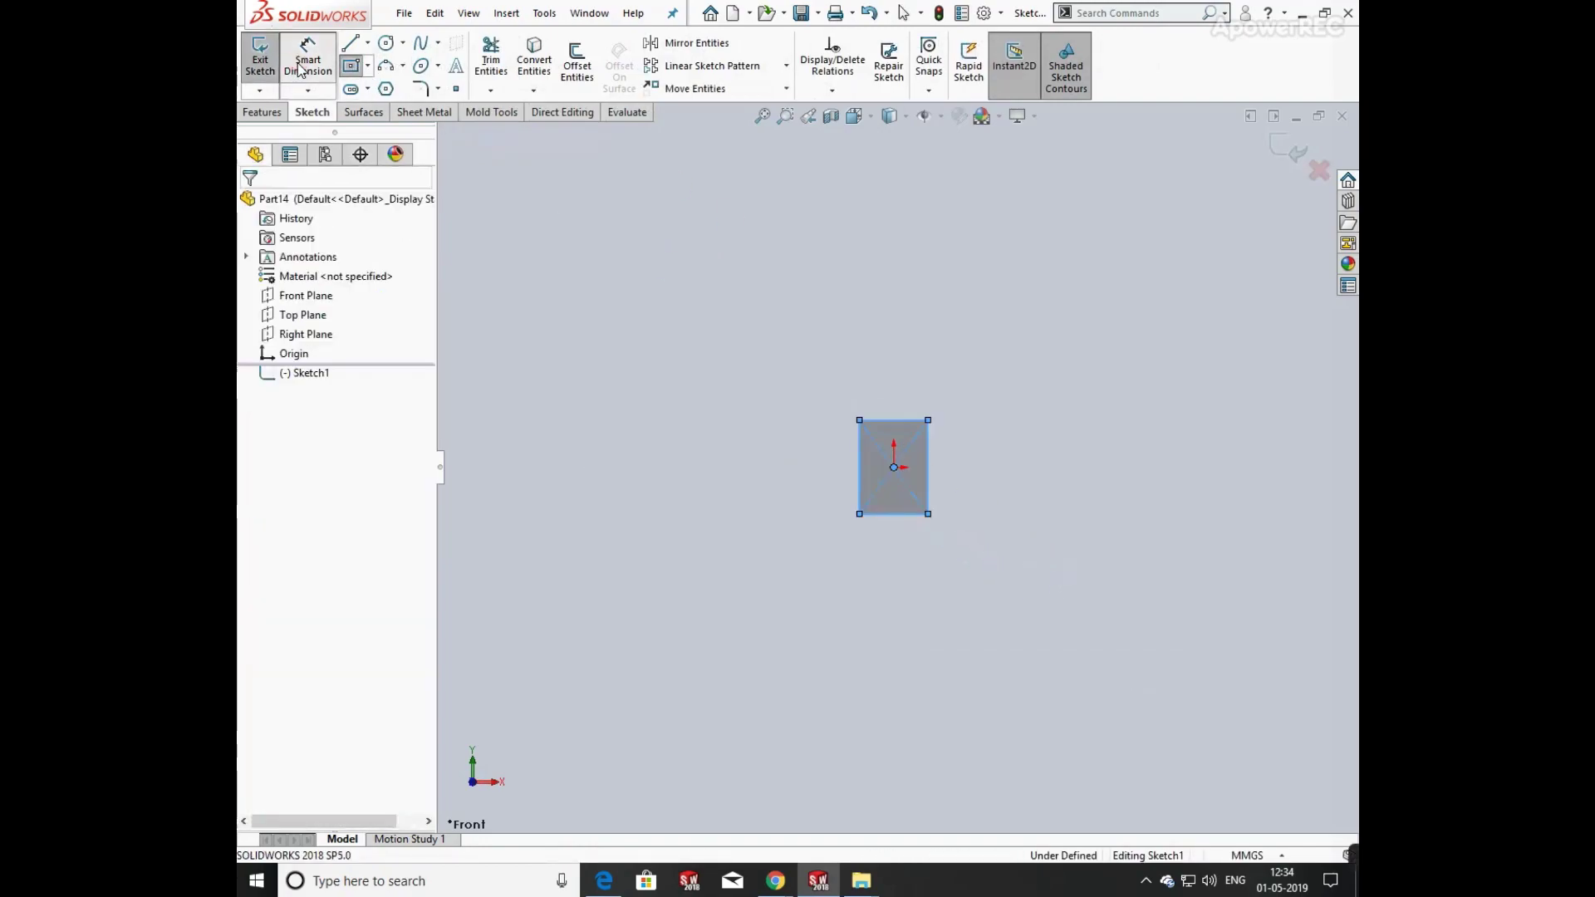
pyautogui.click(909, 421)
pyautogui.click(897, 353)
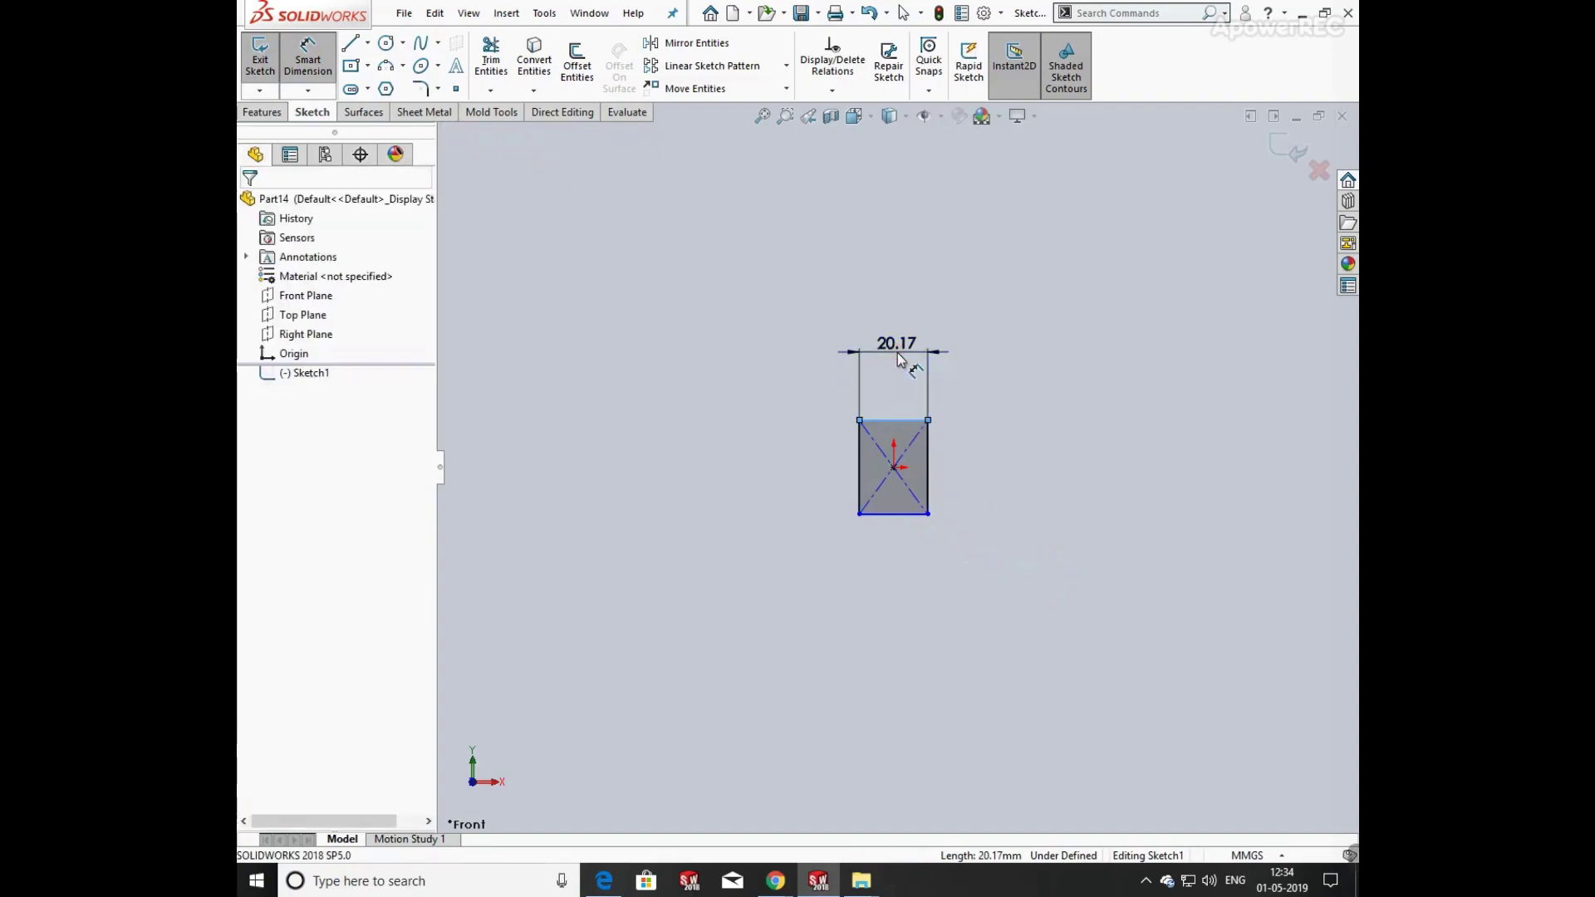
pyautogui.write('1')
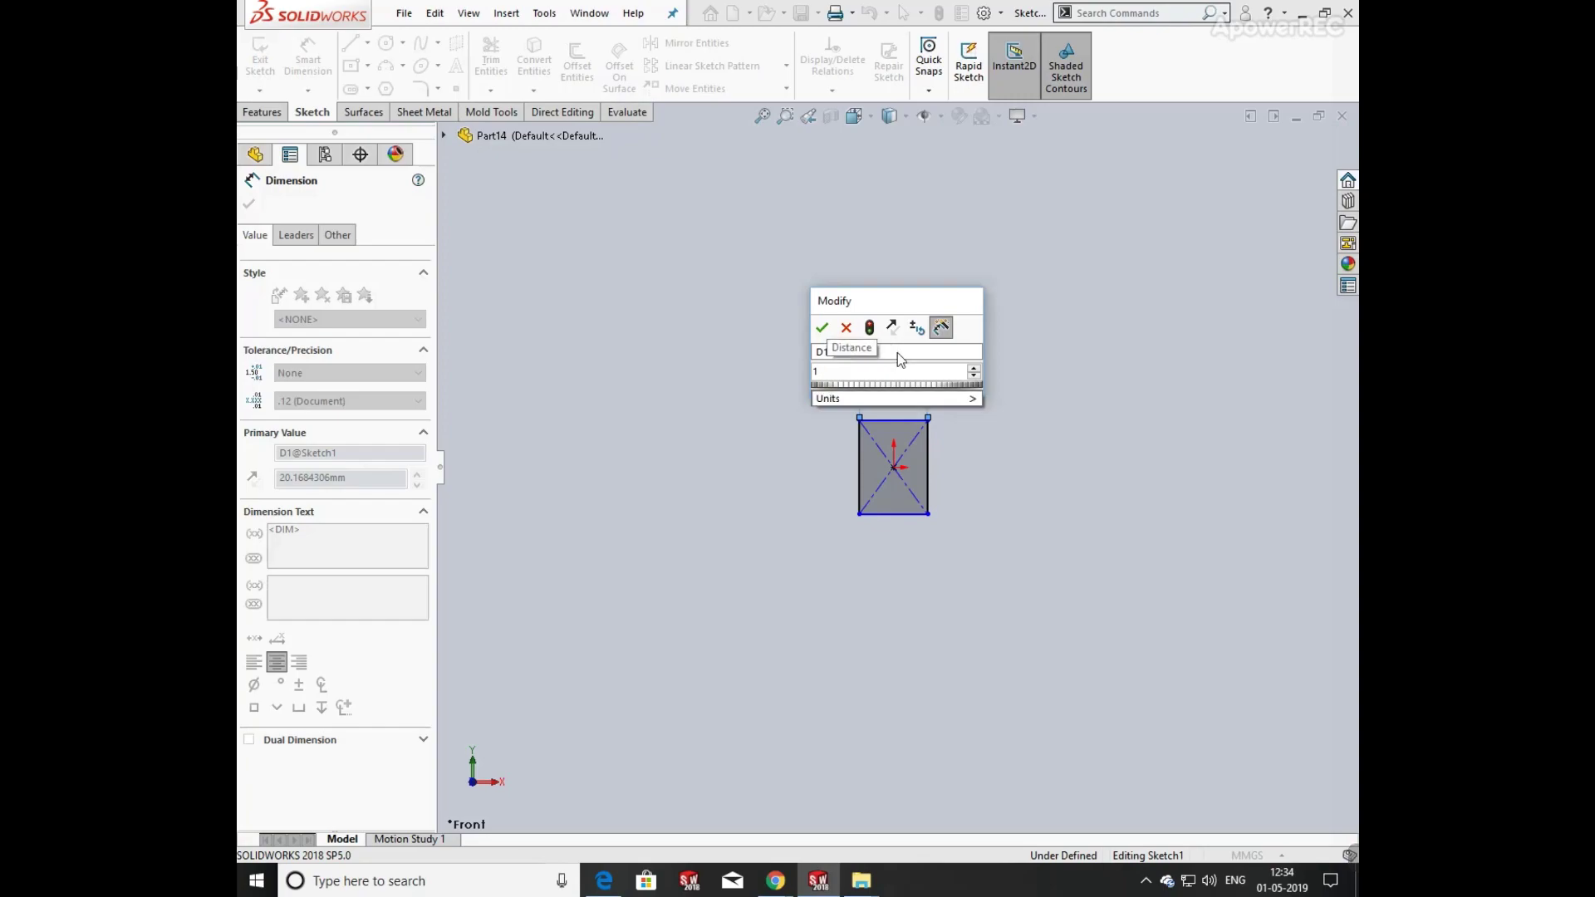
pyautogui.write('80')
pyautogui.press('Return')
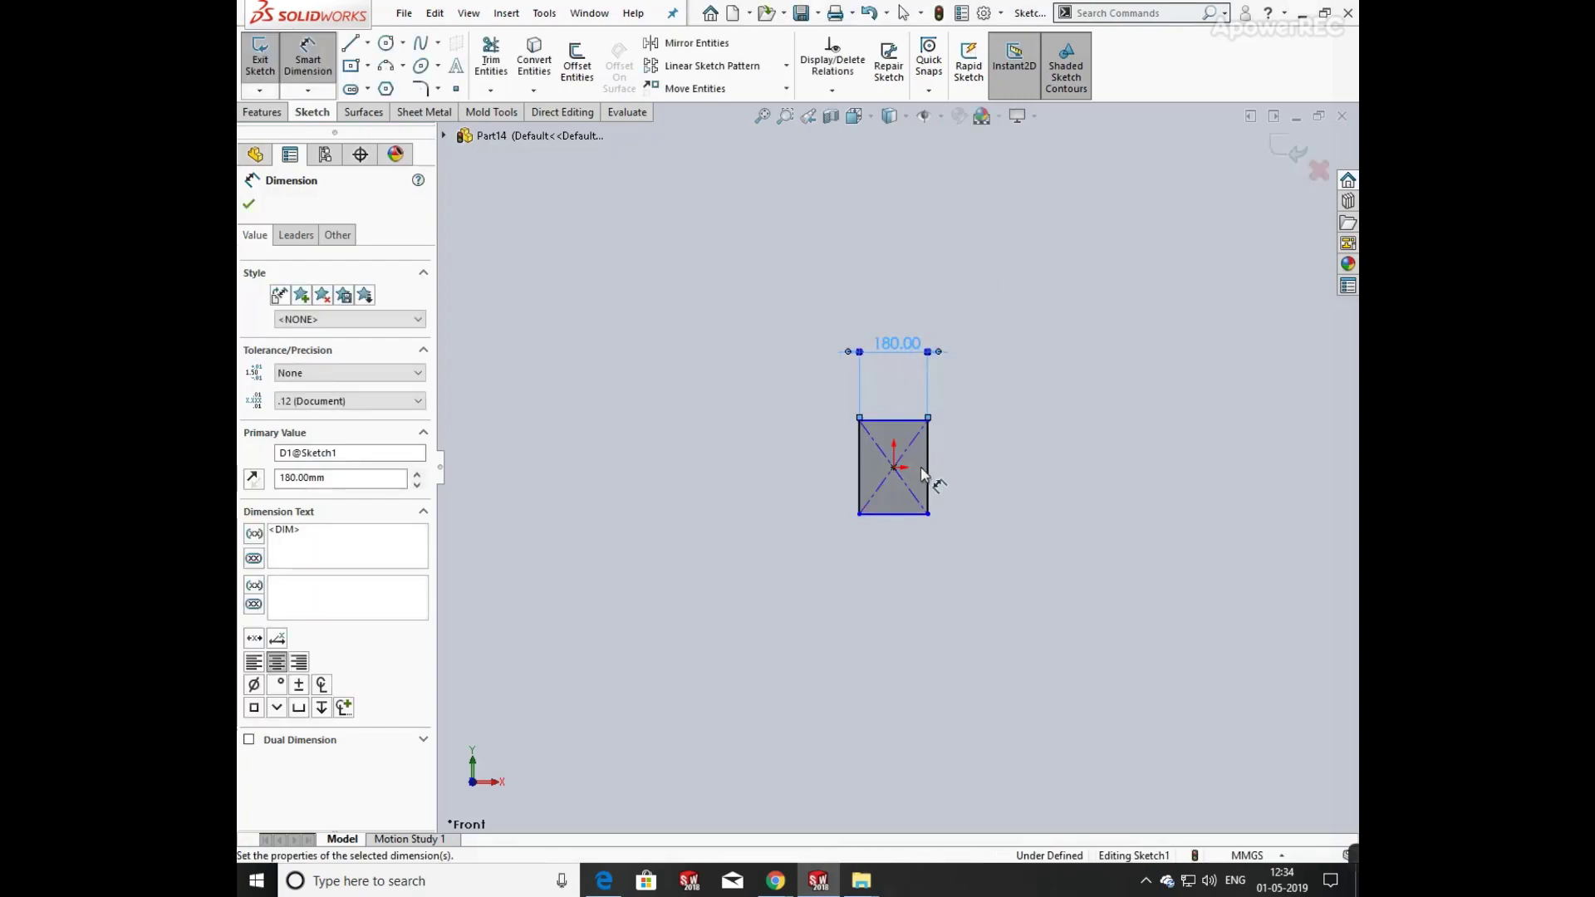
pyautogui.click(928, 472)
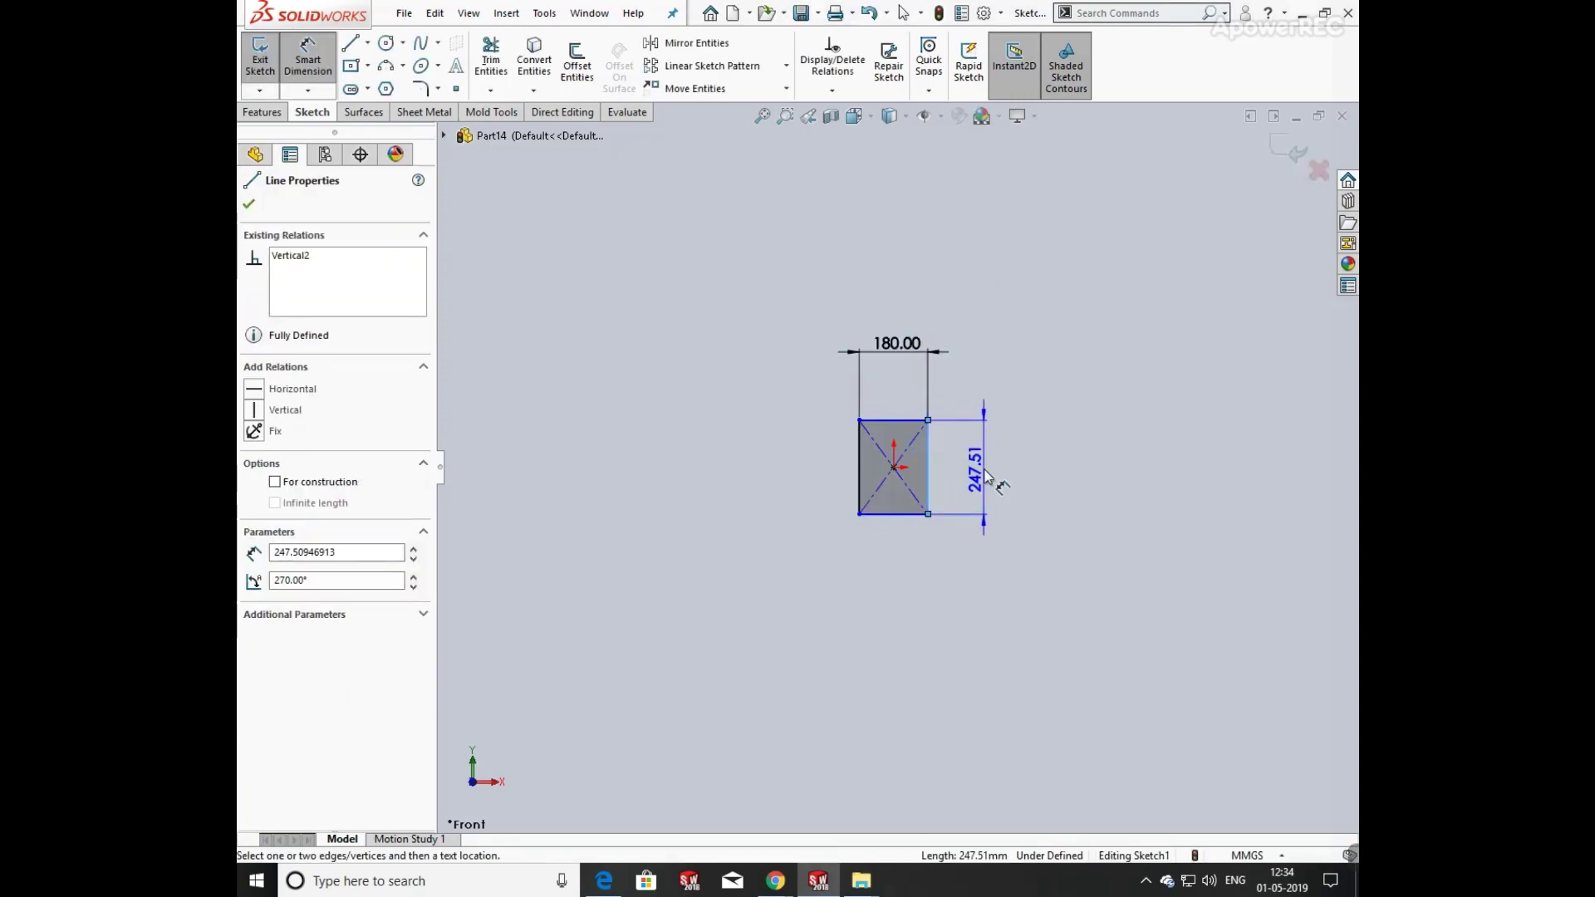
pyautogui.click(986, 475)
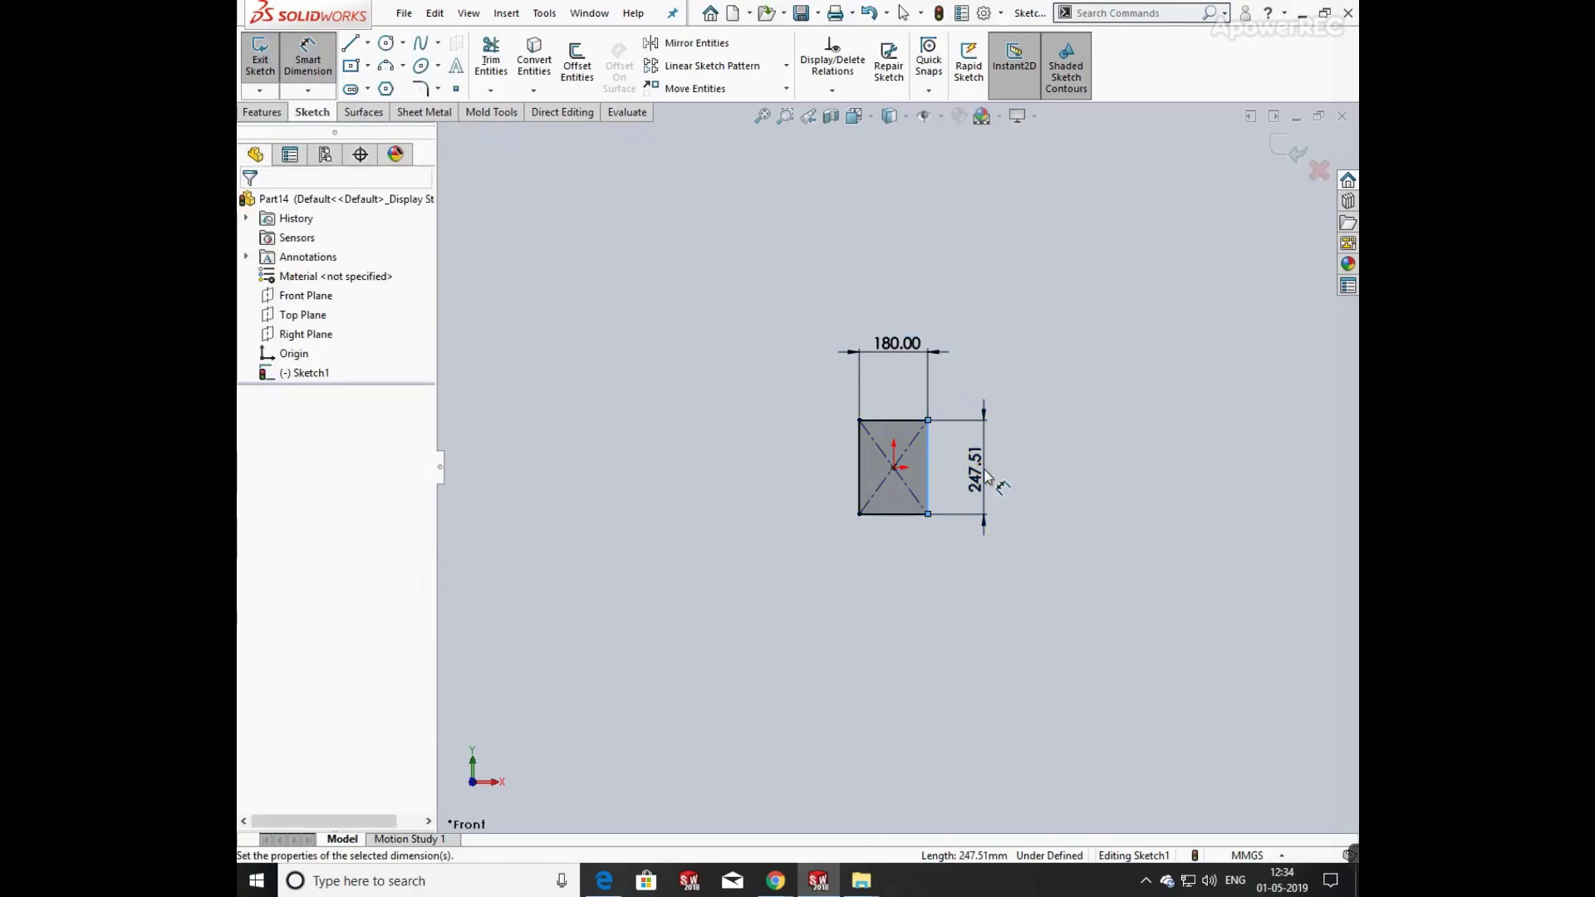
pyautogui.write('100')
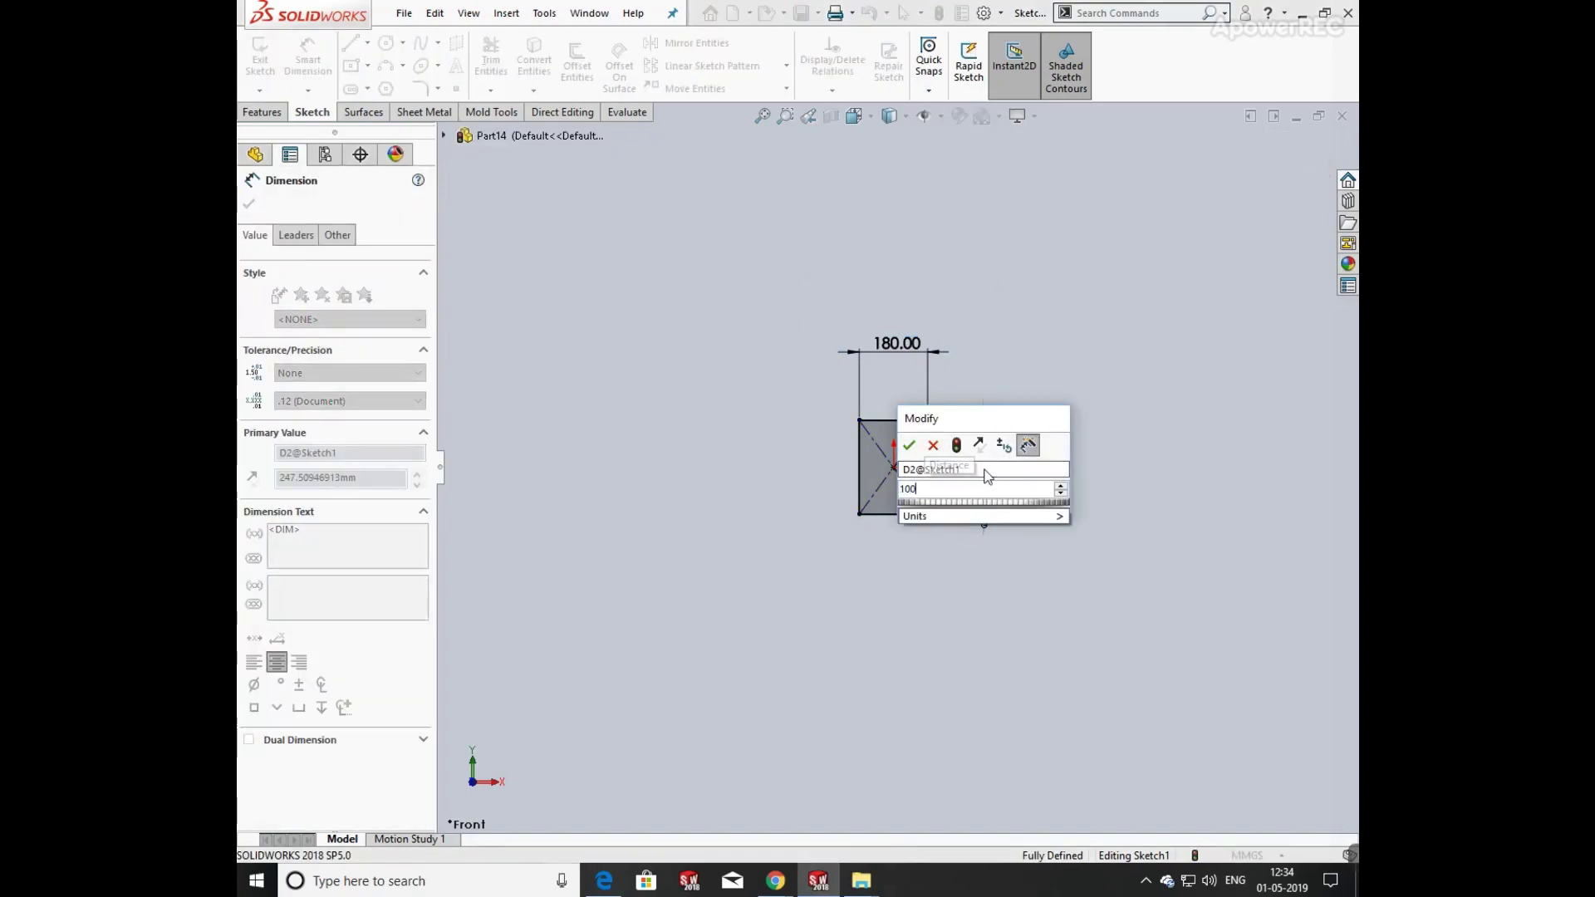
pyautogui.press('Return')
# - Draw a second, smaller center rectangle inside the first one
pyautogui.click(925, 548)
pyautogui.scroll(-5, 919, 488)
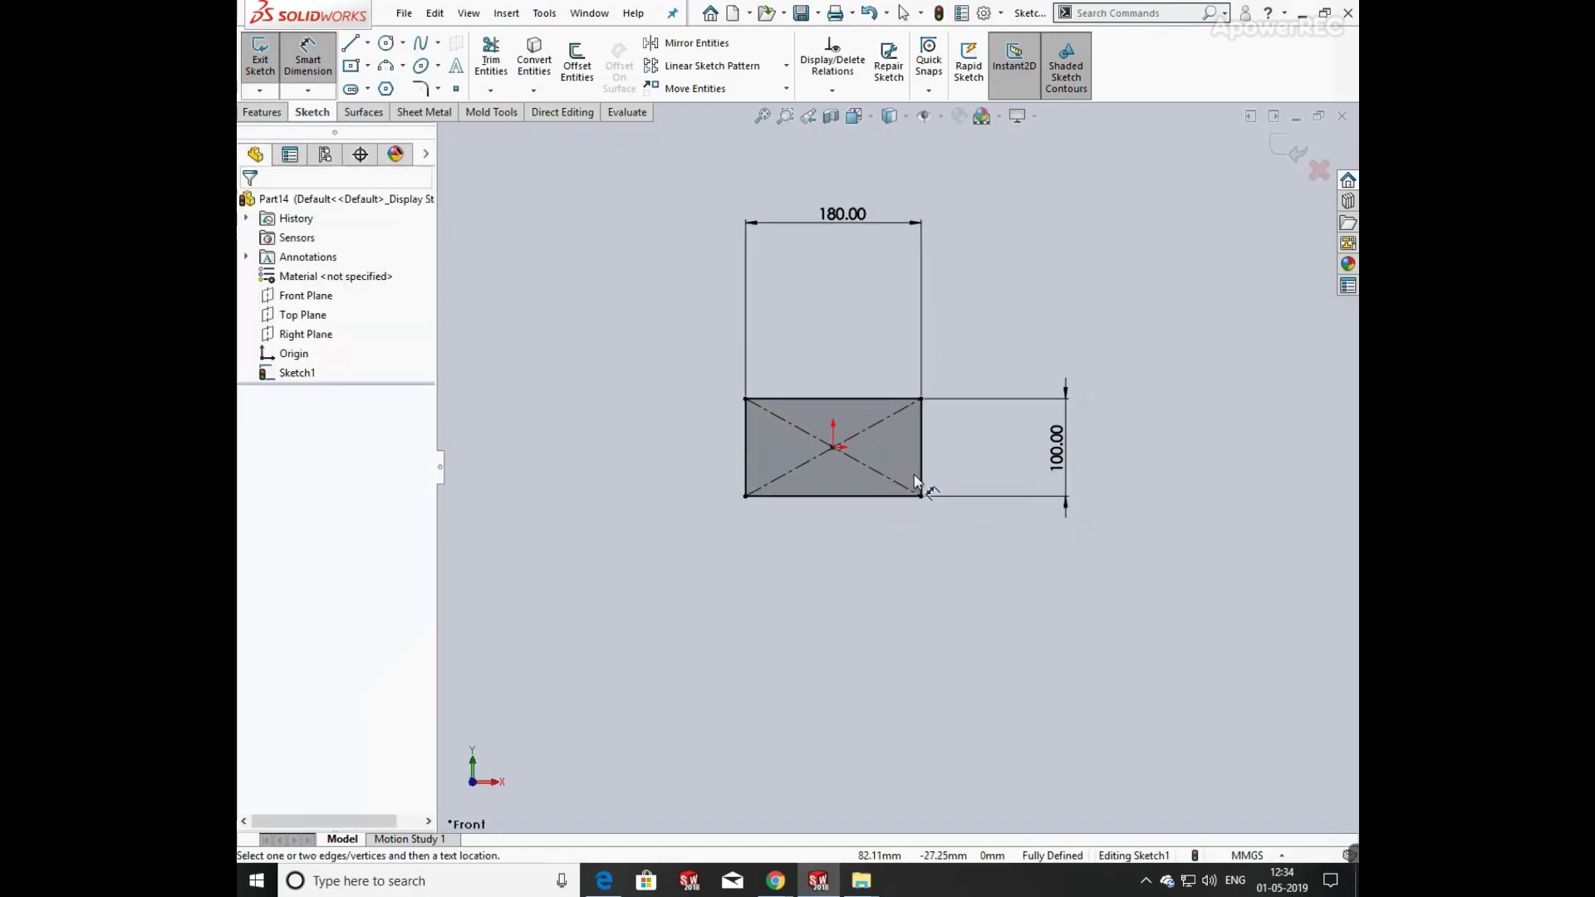
pyautogui.scroll(3, 840, 434)
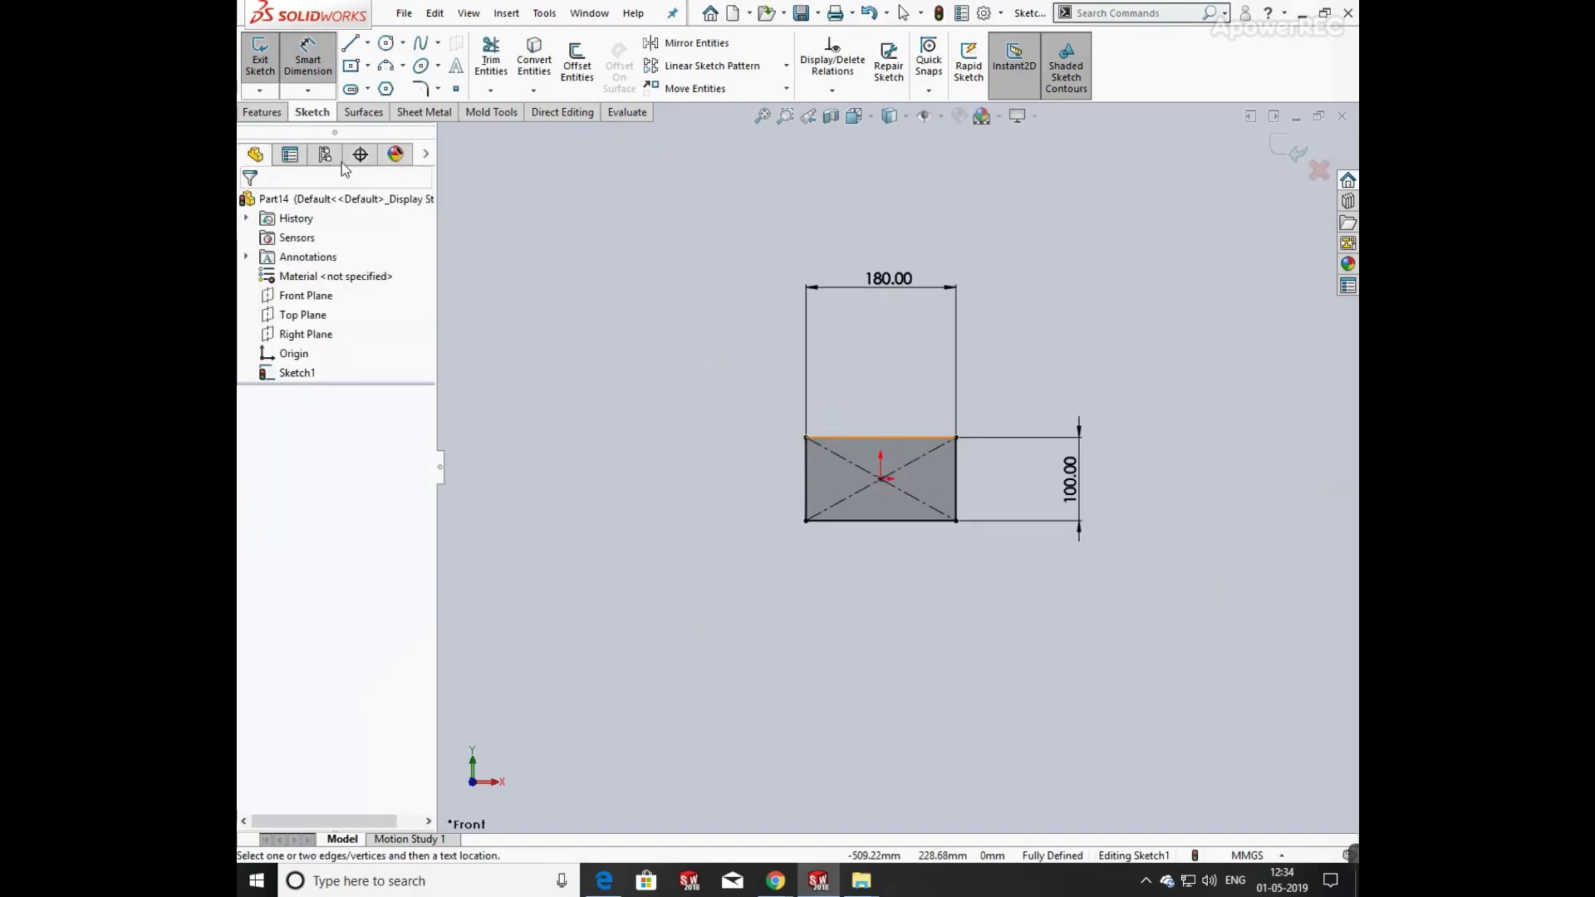
pyautogui.click(350, 66)
pyautogui.scroll(-6, 887, 490)
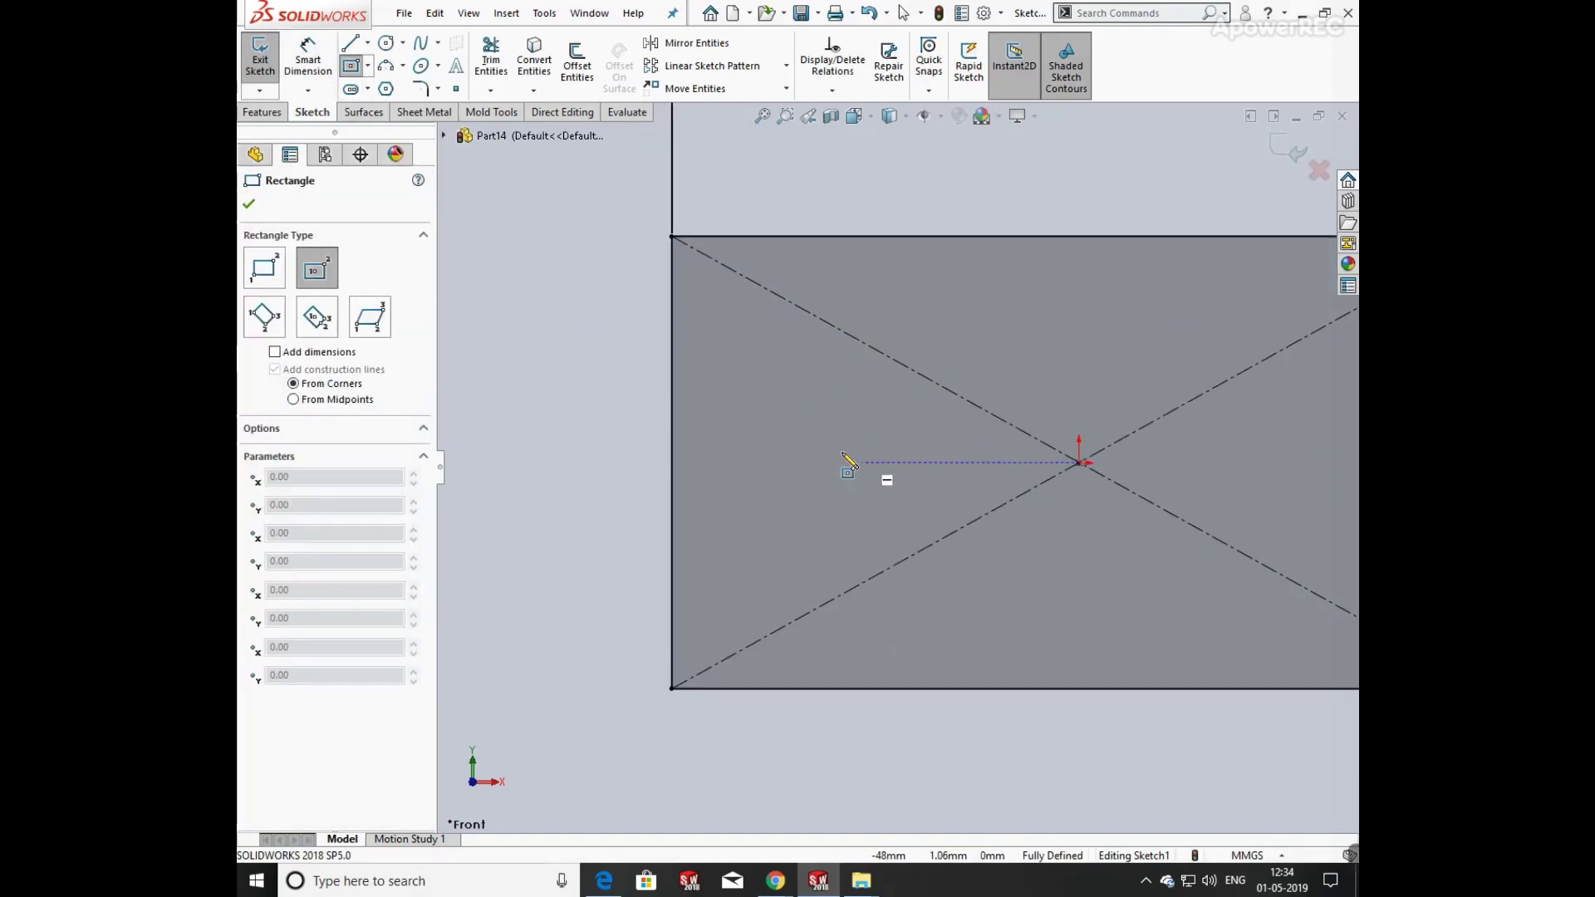
pyautogui.click(796, 449)
pyautogui.click(838, 511)
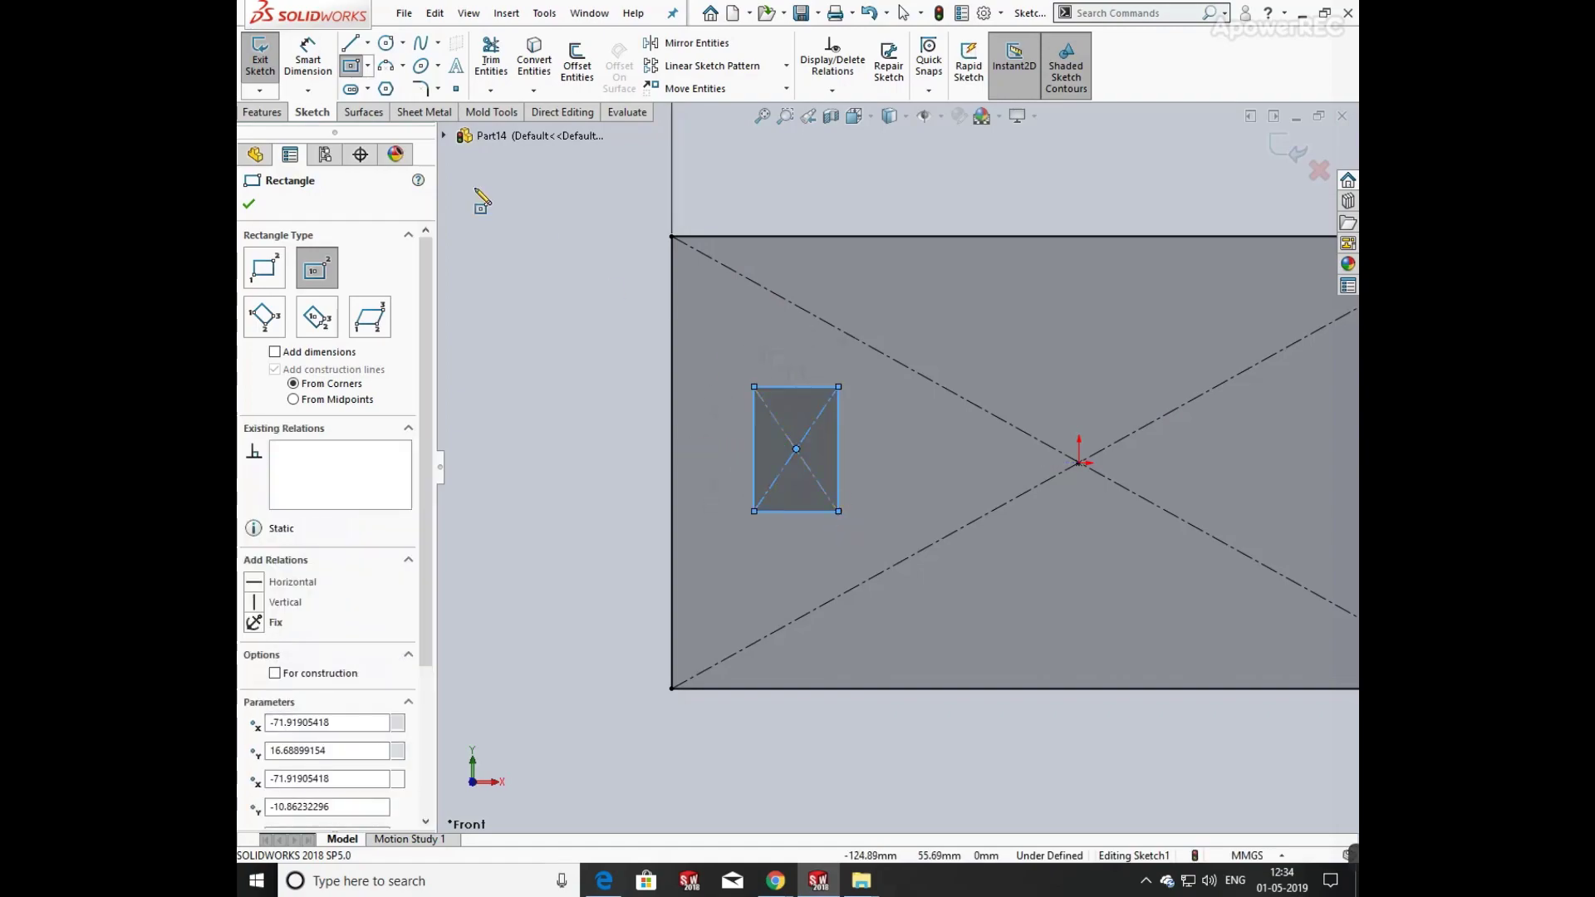
# - Offset the small rectangle 30 mm from the outer left edge and 30 mm from the bottom edge
pyautogui.click(320, 71)
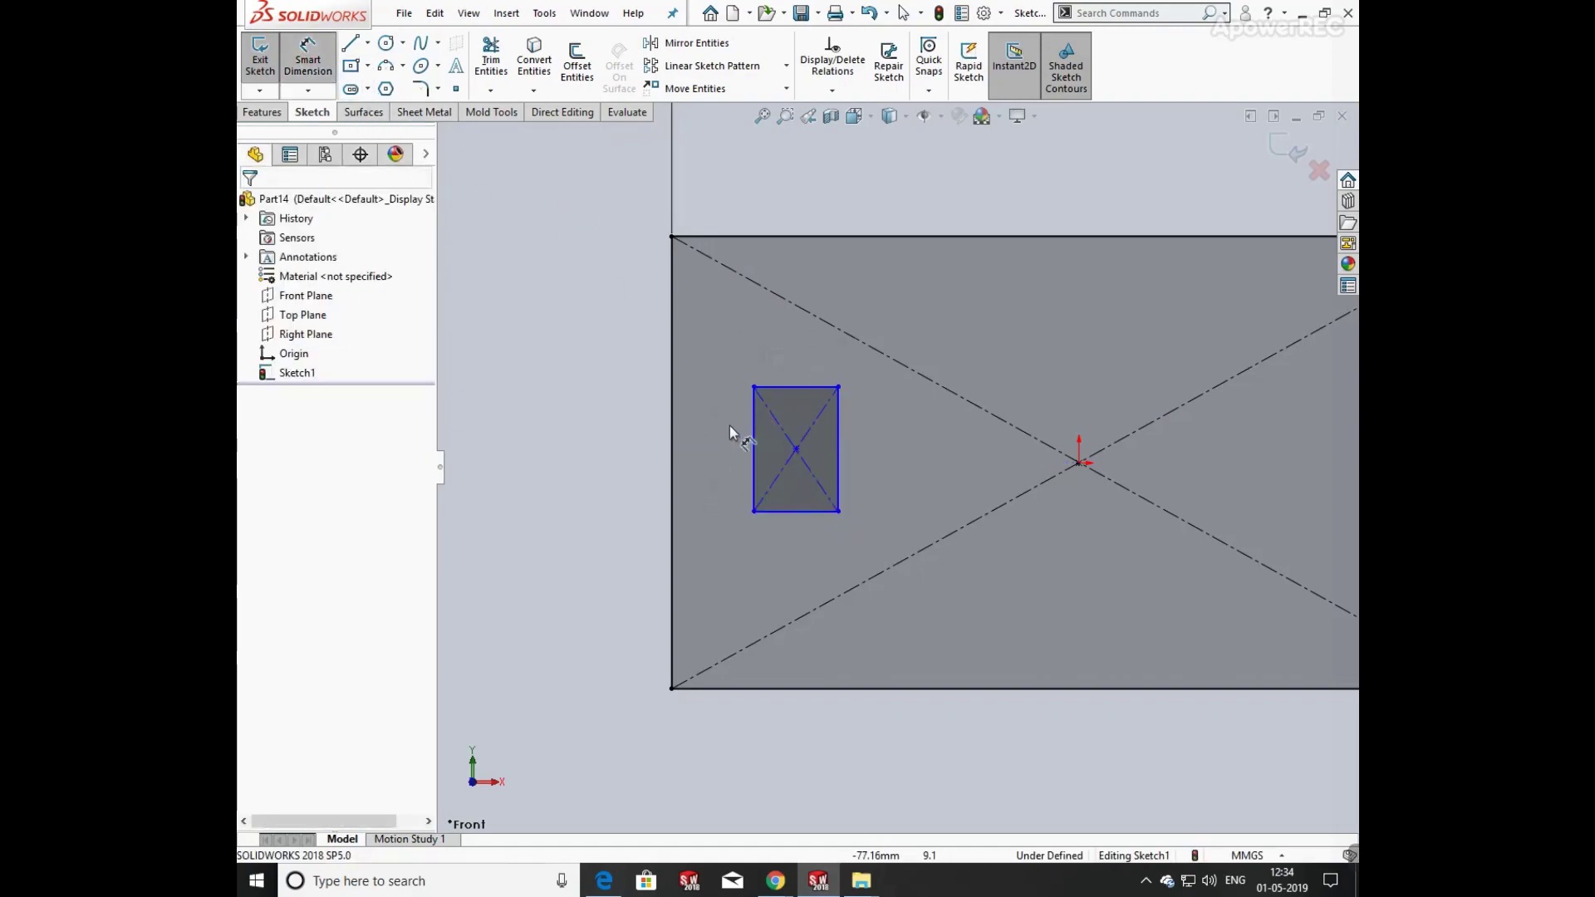
pyautogui.click(752, 443)
pyautogui.click(672, 442)
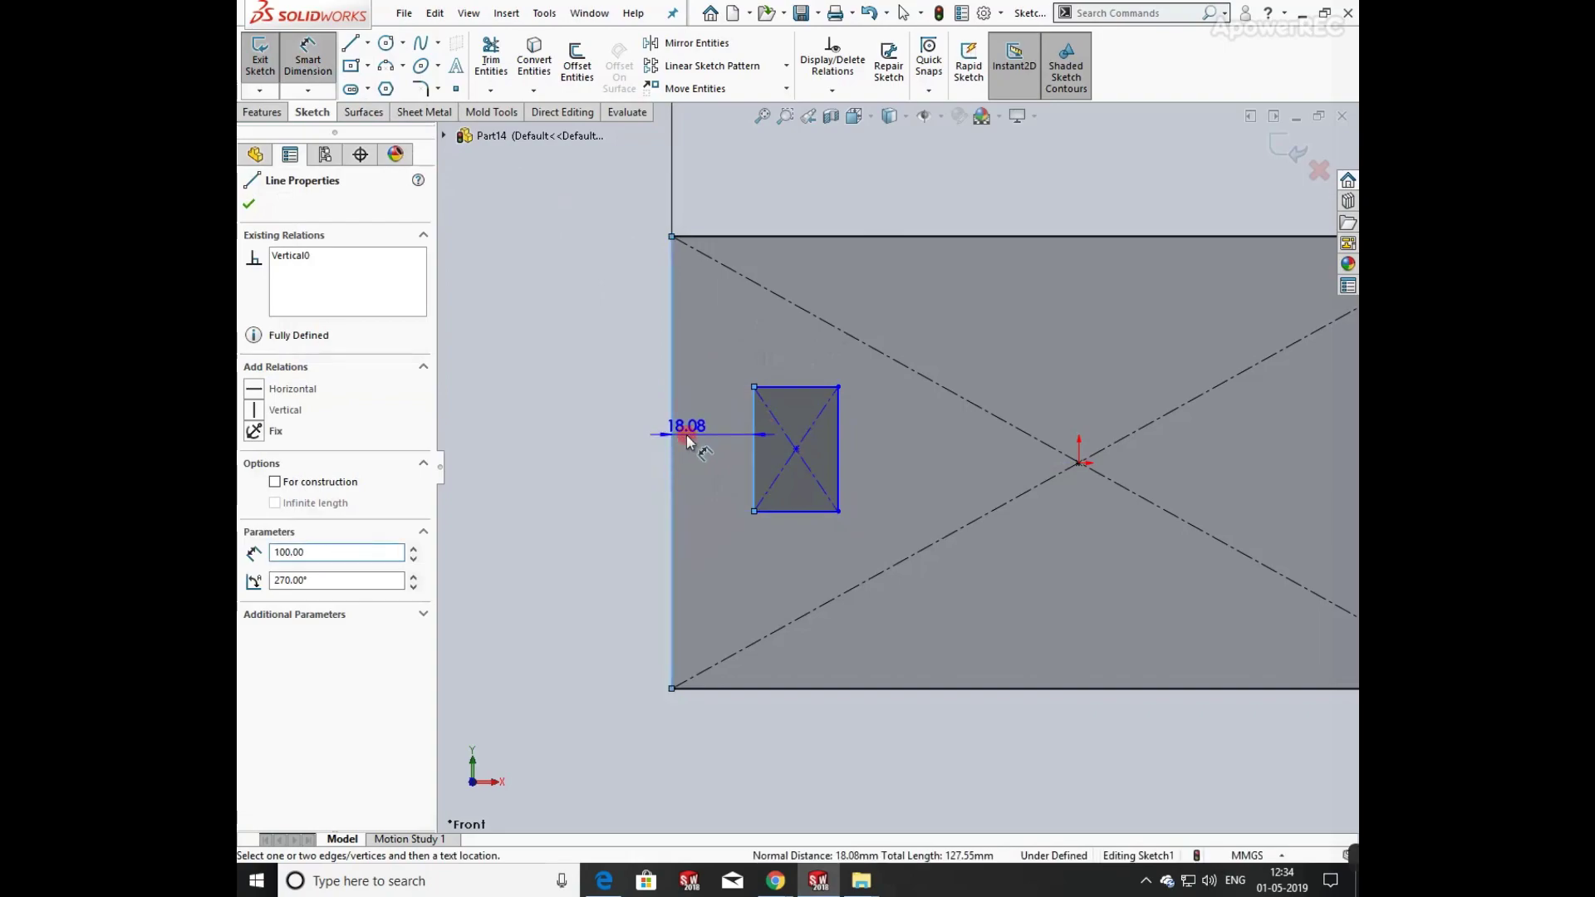
pyautogui.click(687, 436)
pyautogui.write('30')
pyautogui.press('Return')
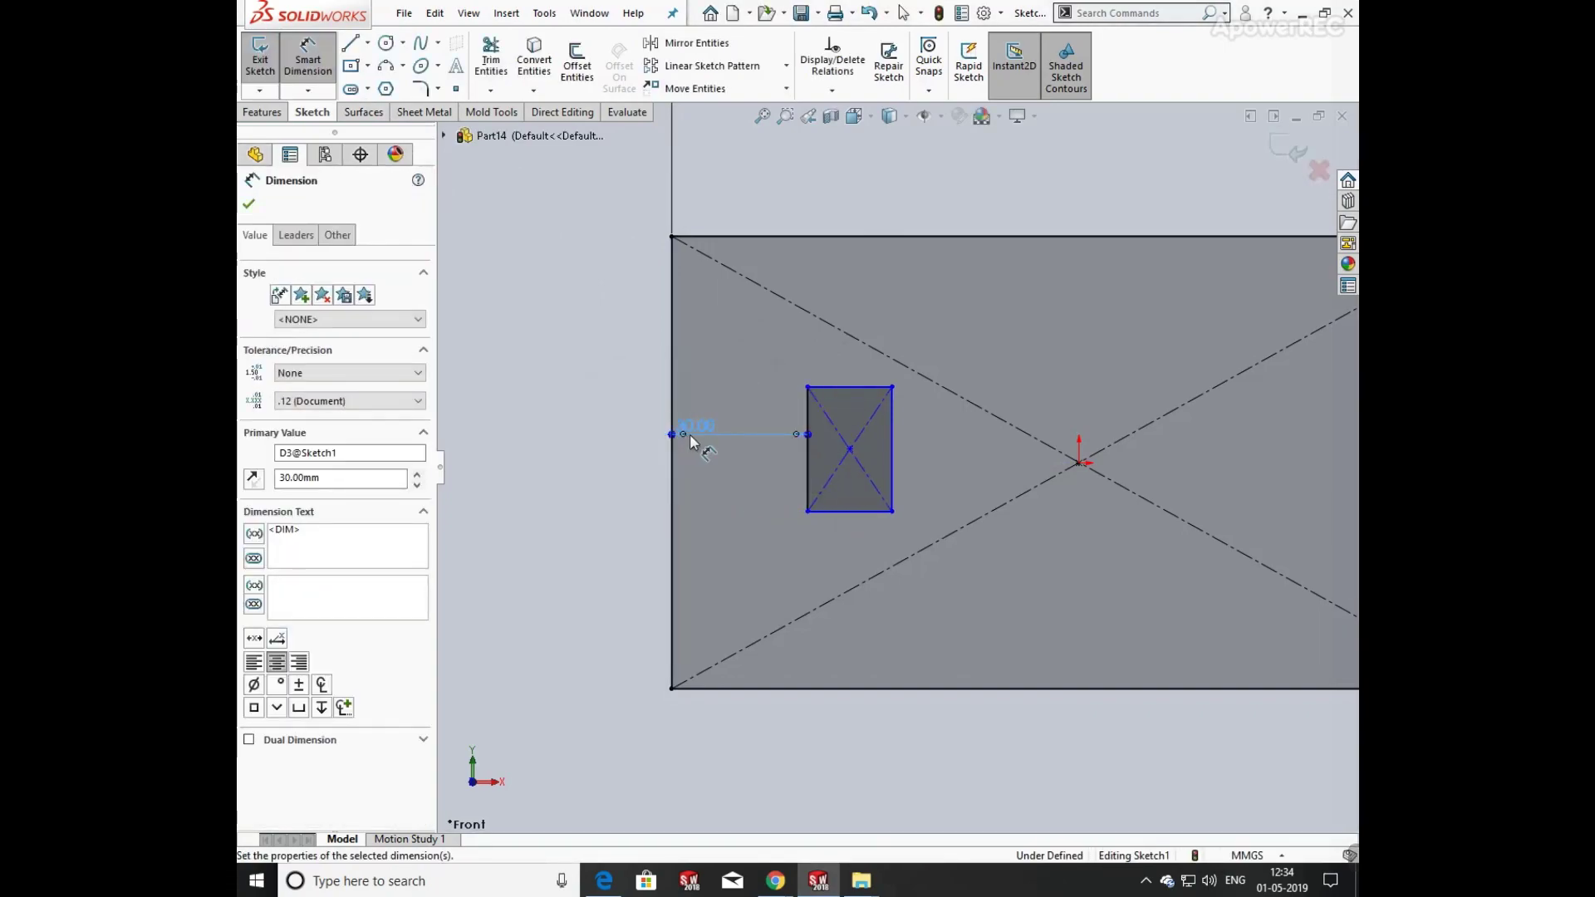
pyautogui.click(840, 513)
pyautogui.click(864, 688)
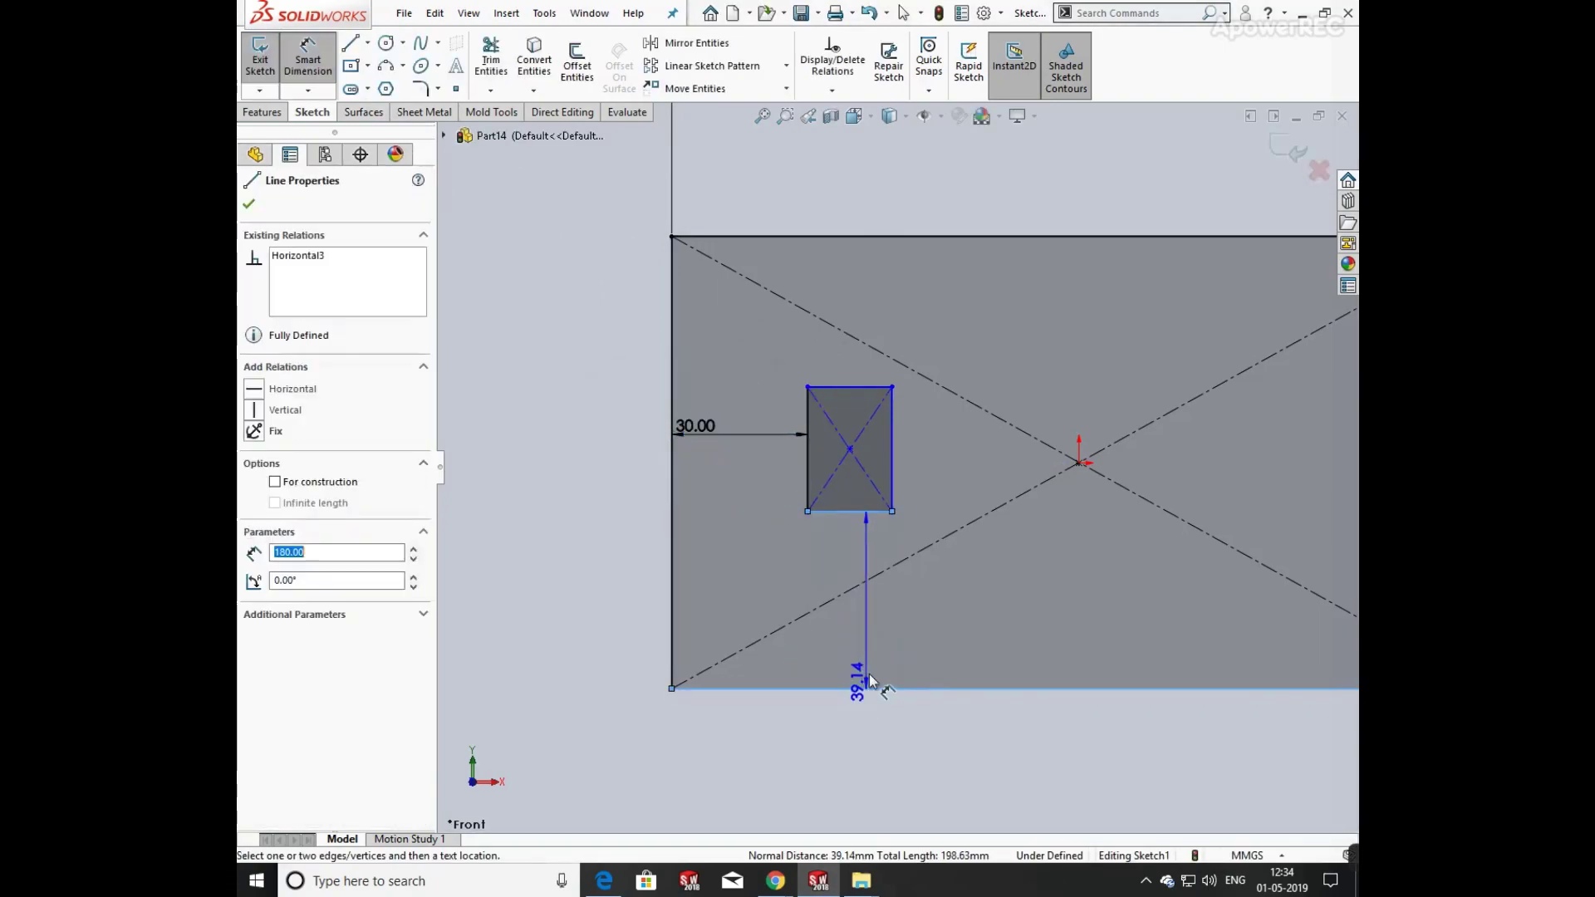
pyautogui.click(869, 650)
pyautogui.write('30')
pyautogui.press('Return')
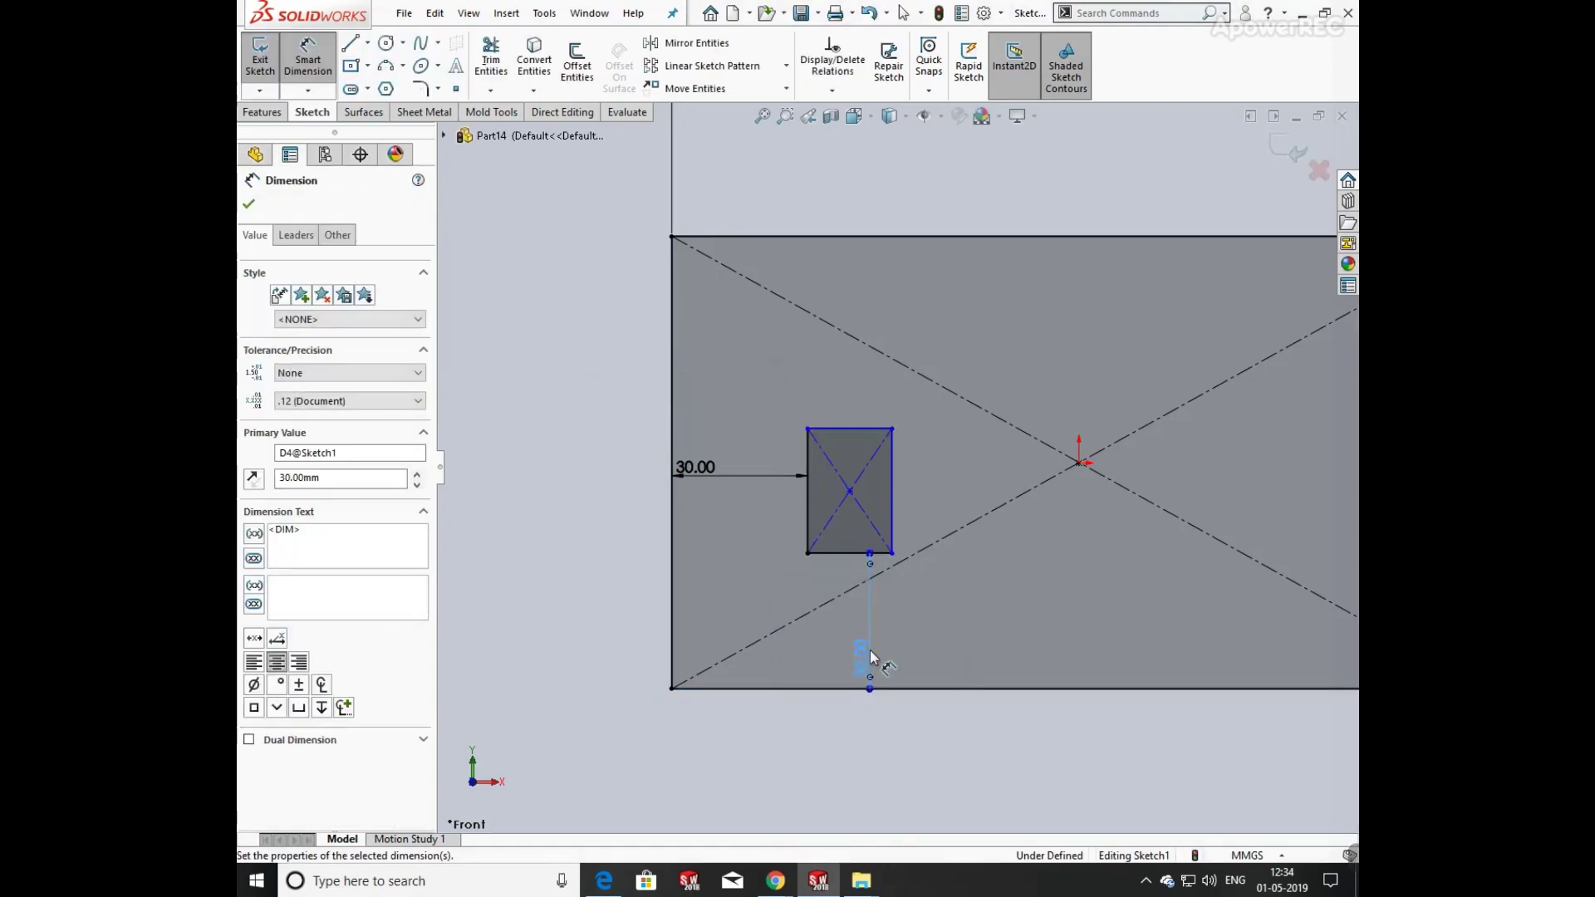
pyautogui.press('f')
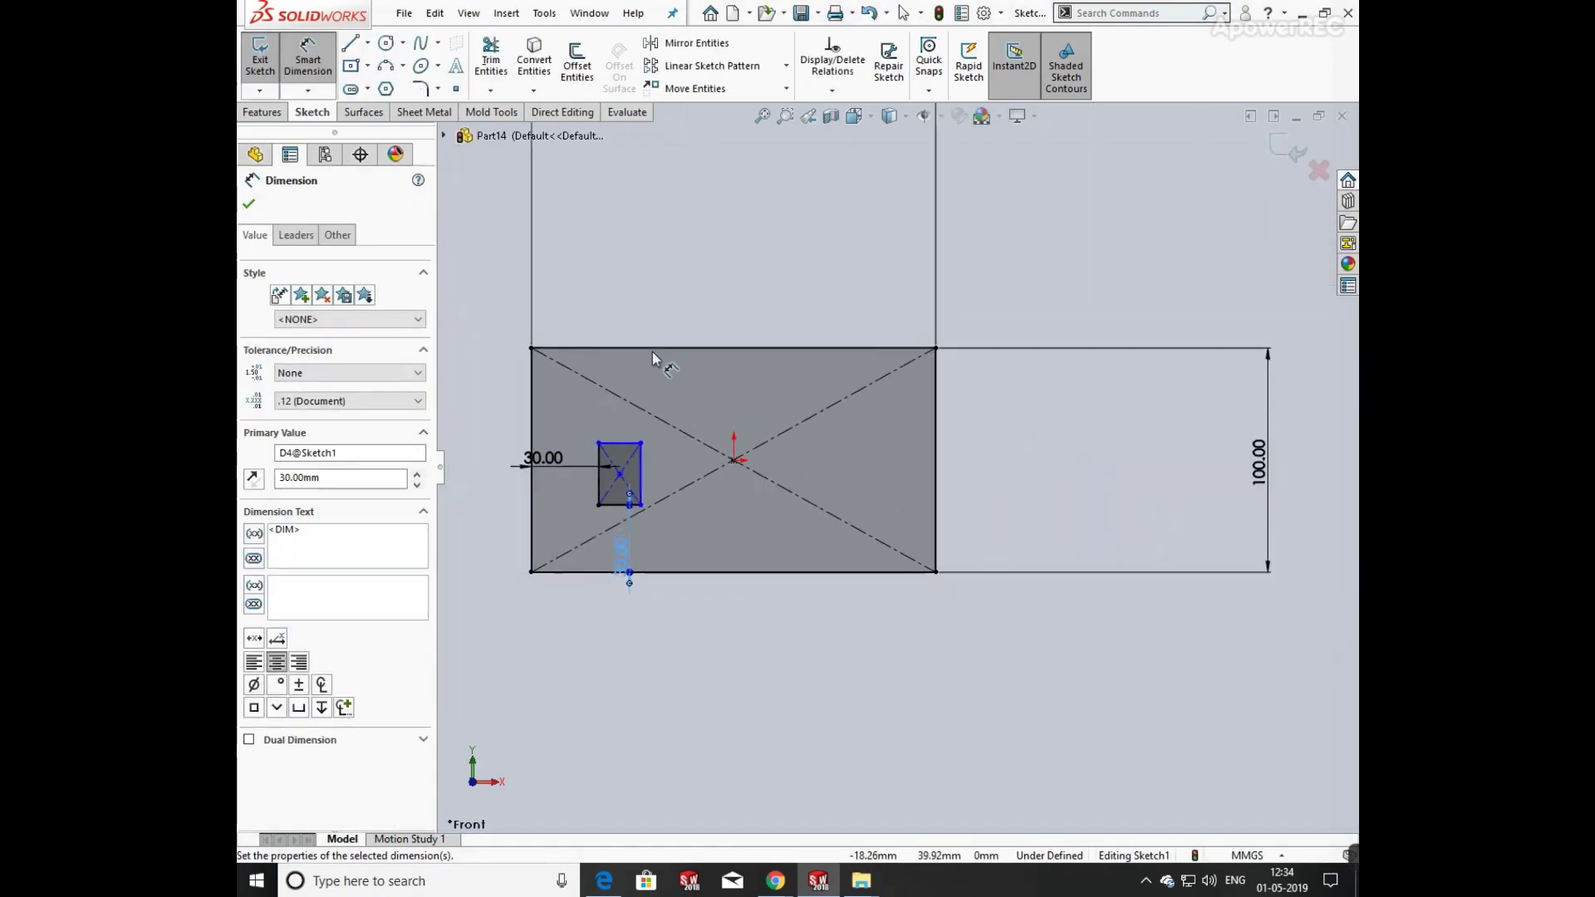
# - Size the small rectangle 20 mm wide and 40 mm tall
pyautogui.click(782, 458)
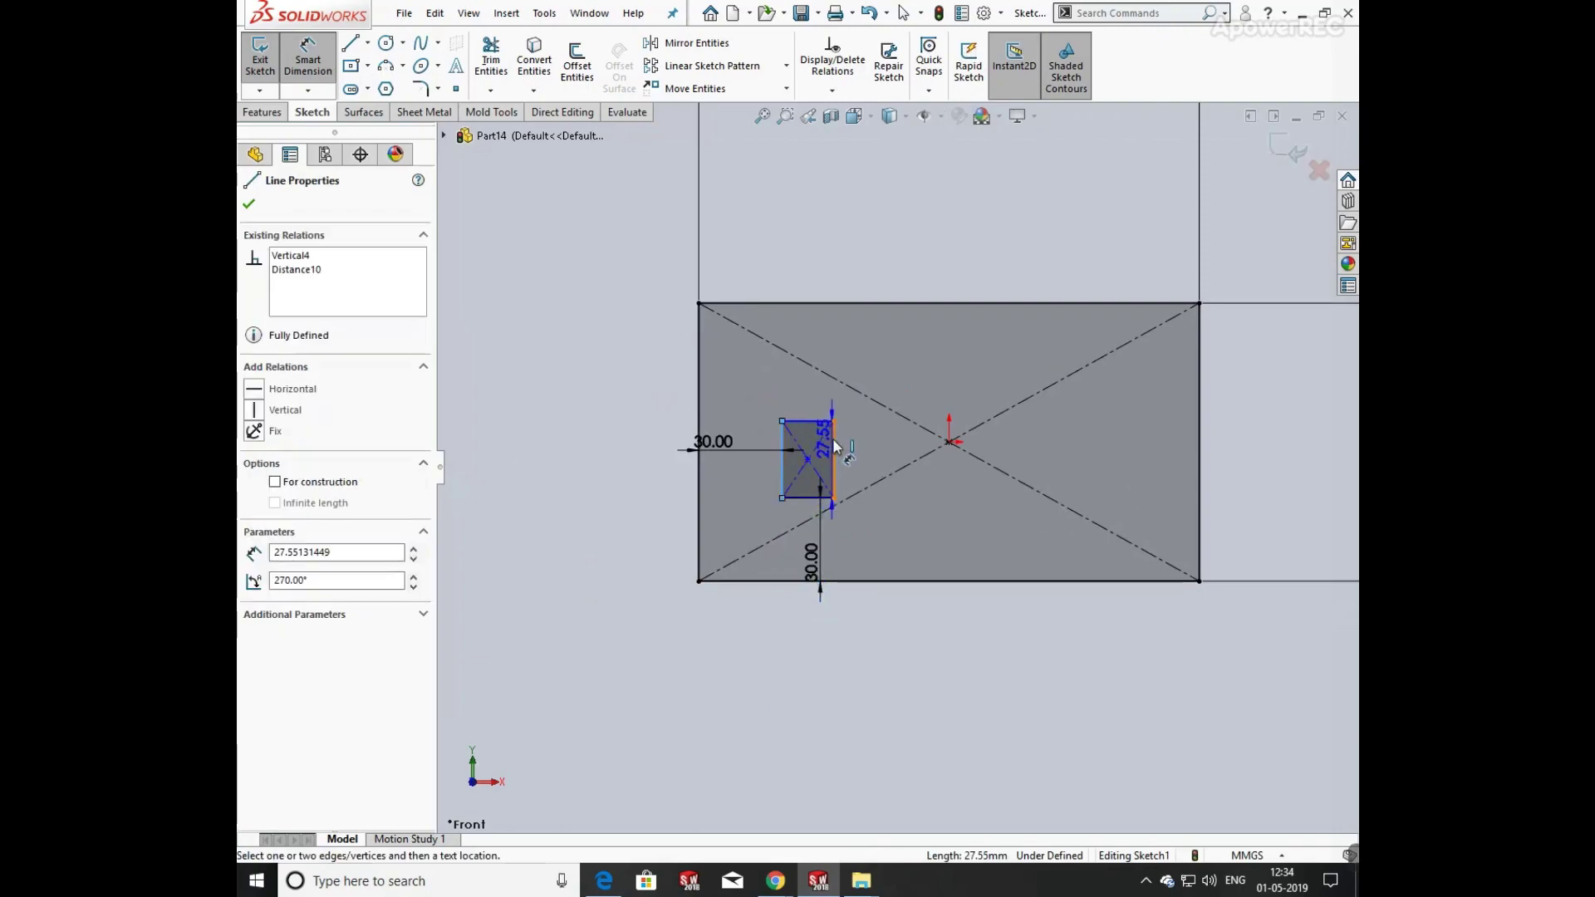
pyautogui.click(834, 440)
pyautogui.click(805, 354)
pyautogui.write('20')
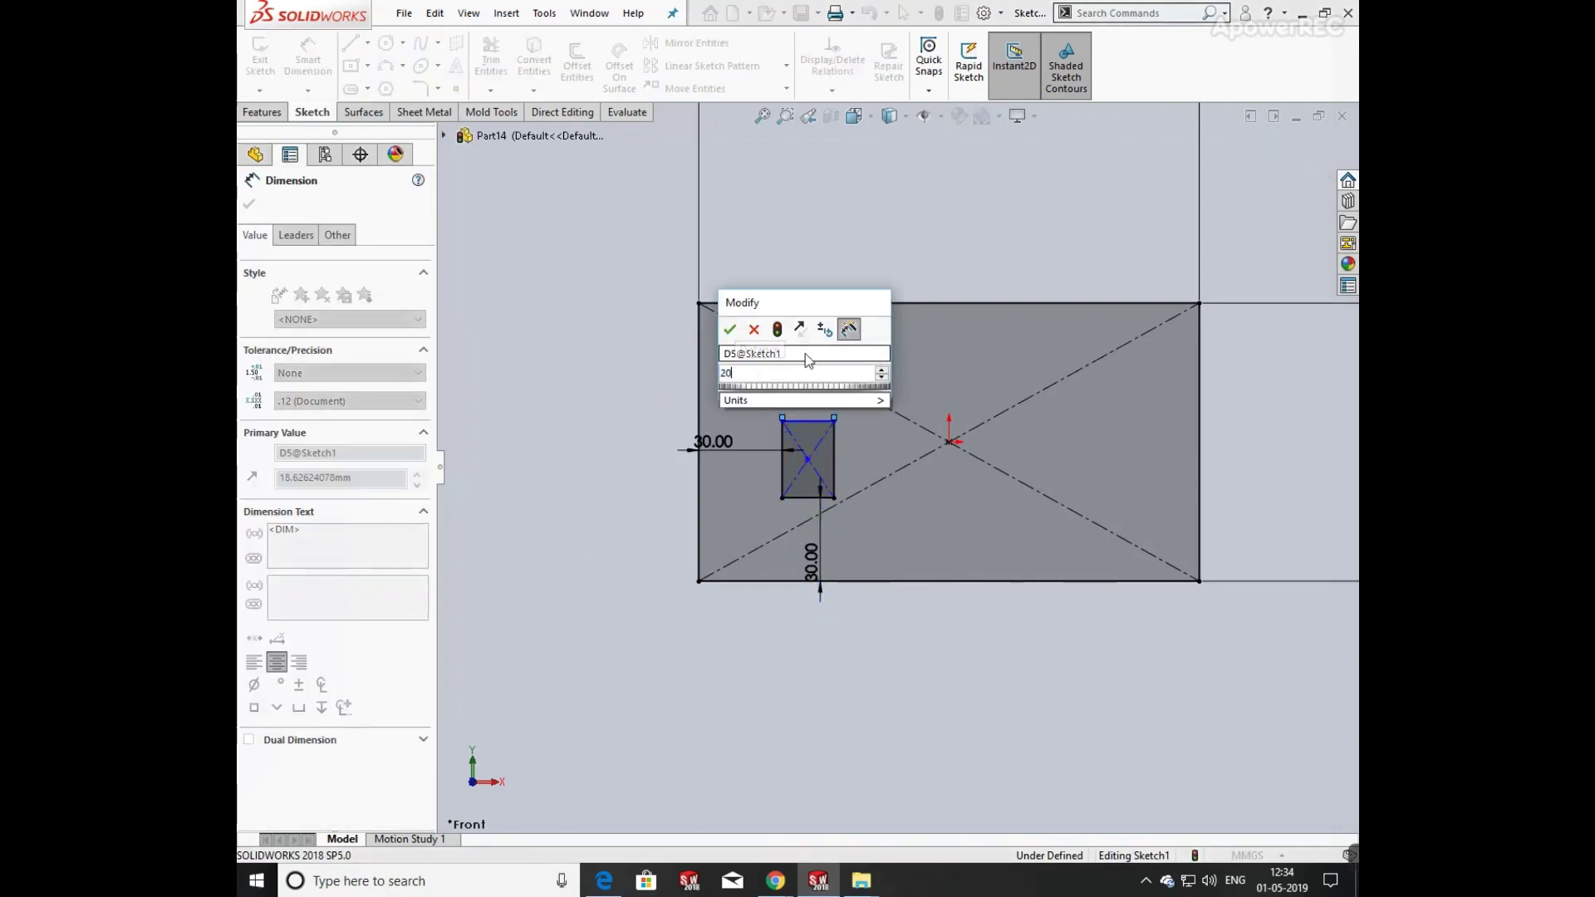
pyautogui.press('Return')
pyautogui.click(839, 447)
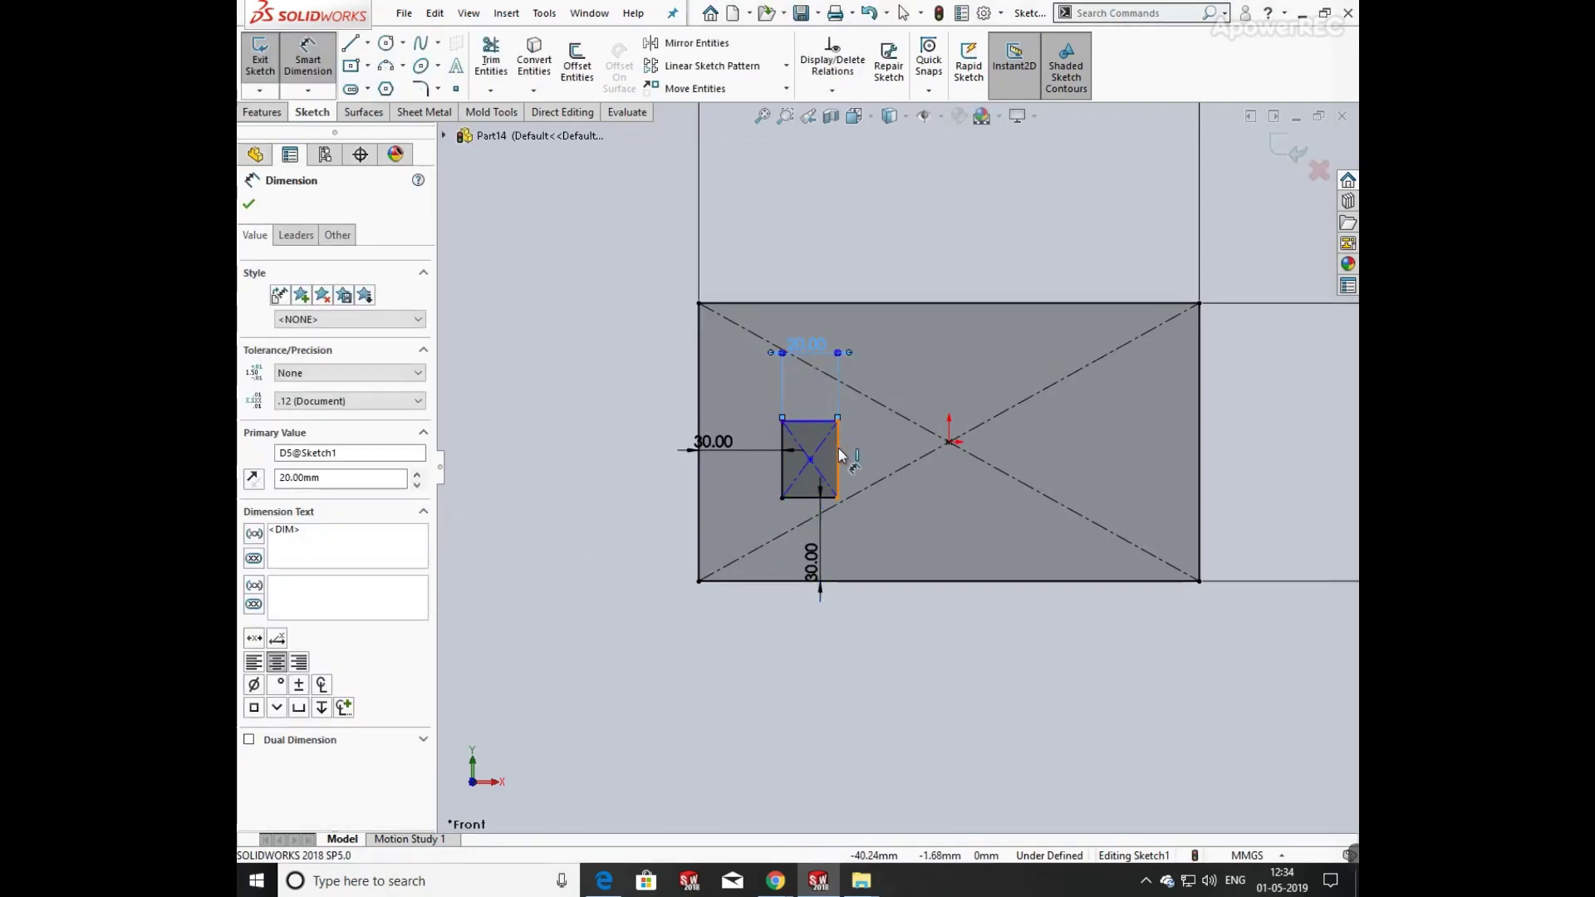
pyautogui.click(870, 451)
pyautogui.write('40')
pyautogui.press('Return')
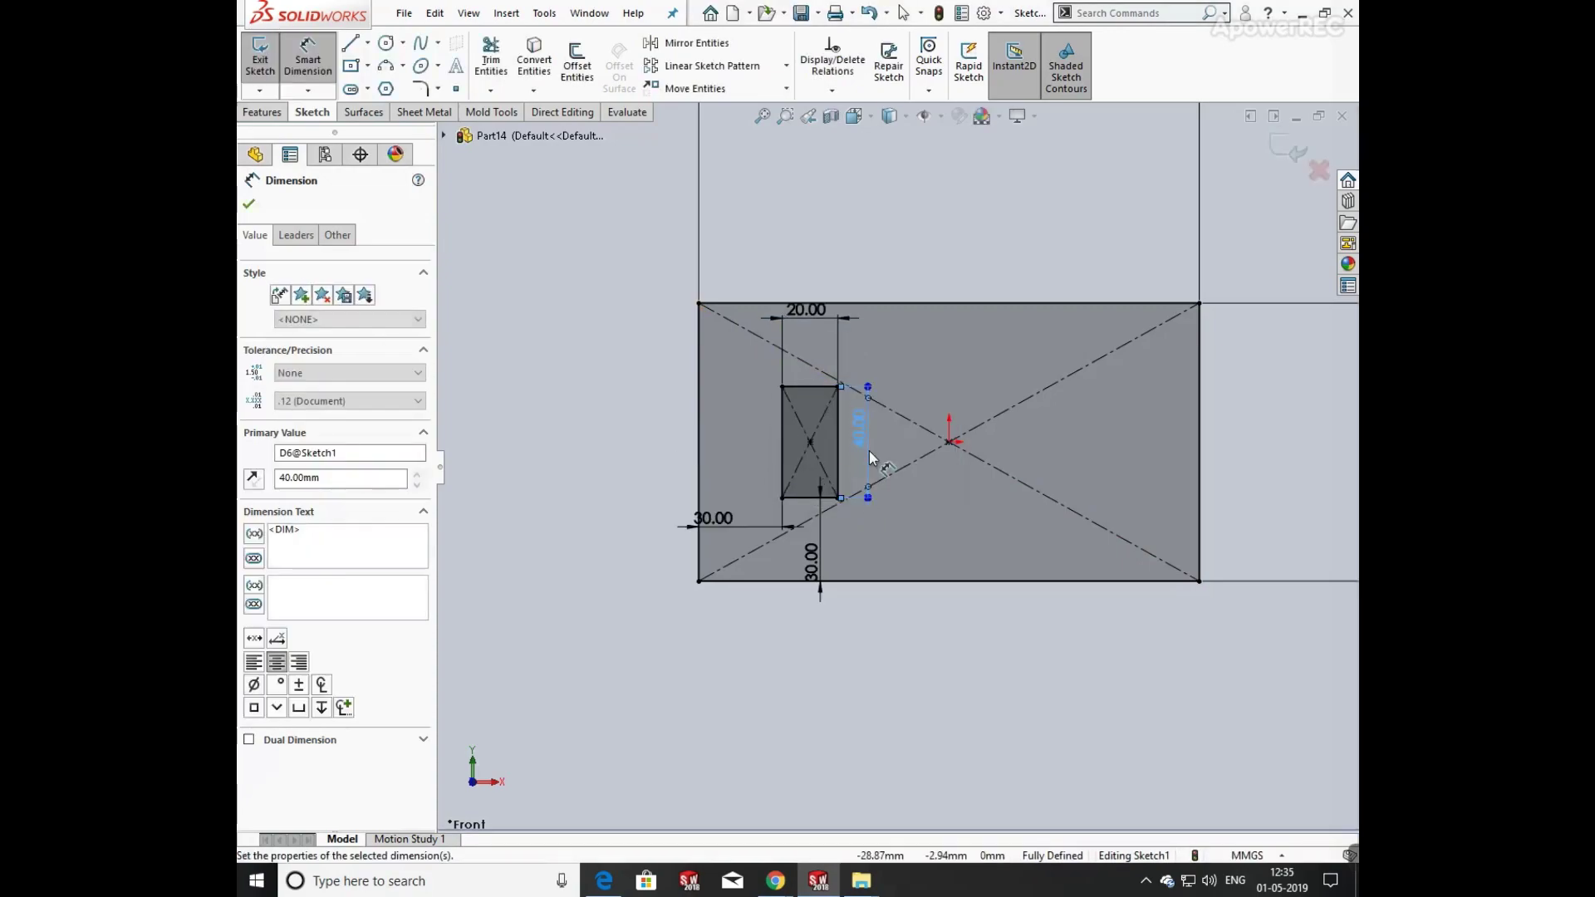
# - Sketch-chamfer the small rectangle's bottom corners, then undo the bottom-right chamfer
pyautogui.click(251, 206)
pyautogui.click(438, 89)
pyautogui.click(449, 133)
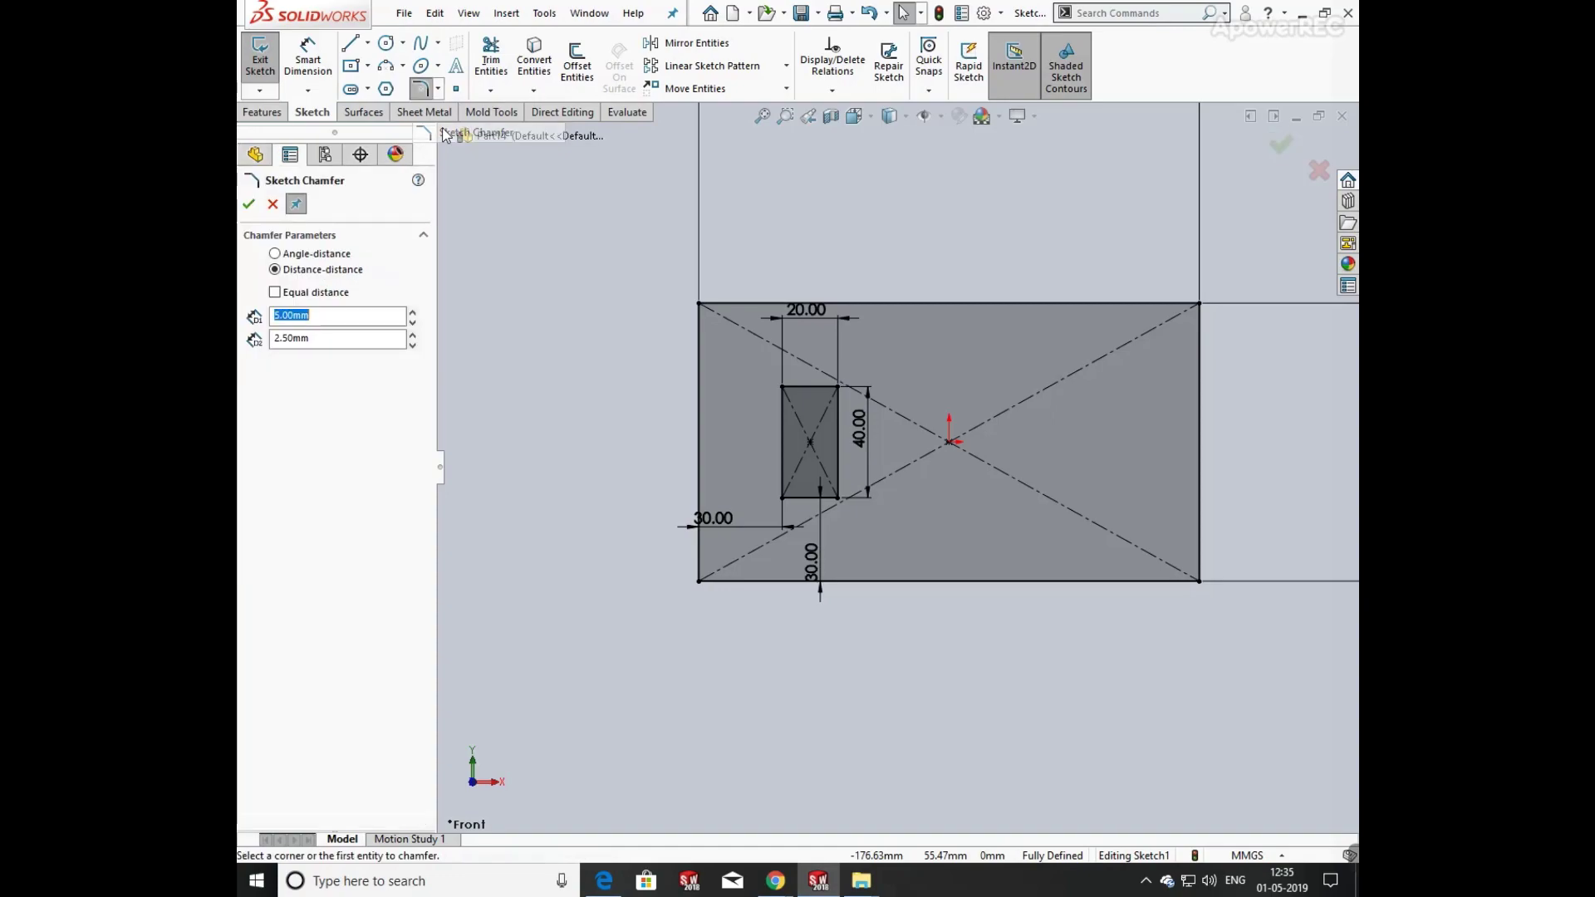
pyautogui.click(780, 496)
pyautogui.scroll(-5, 849, 457)
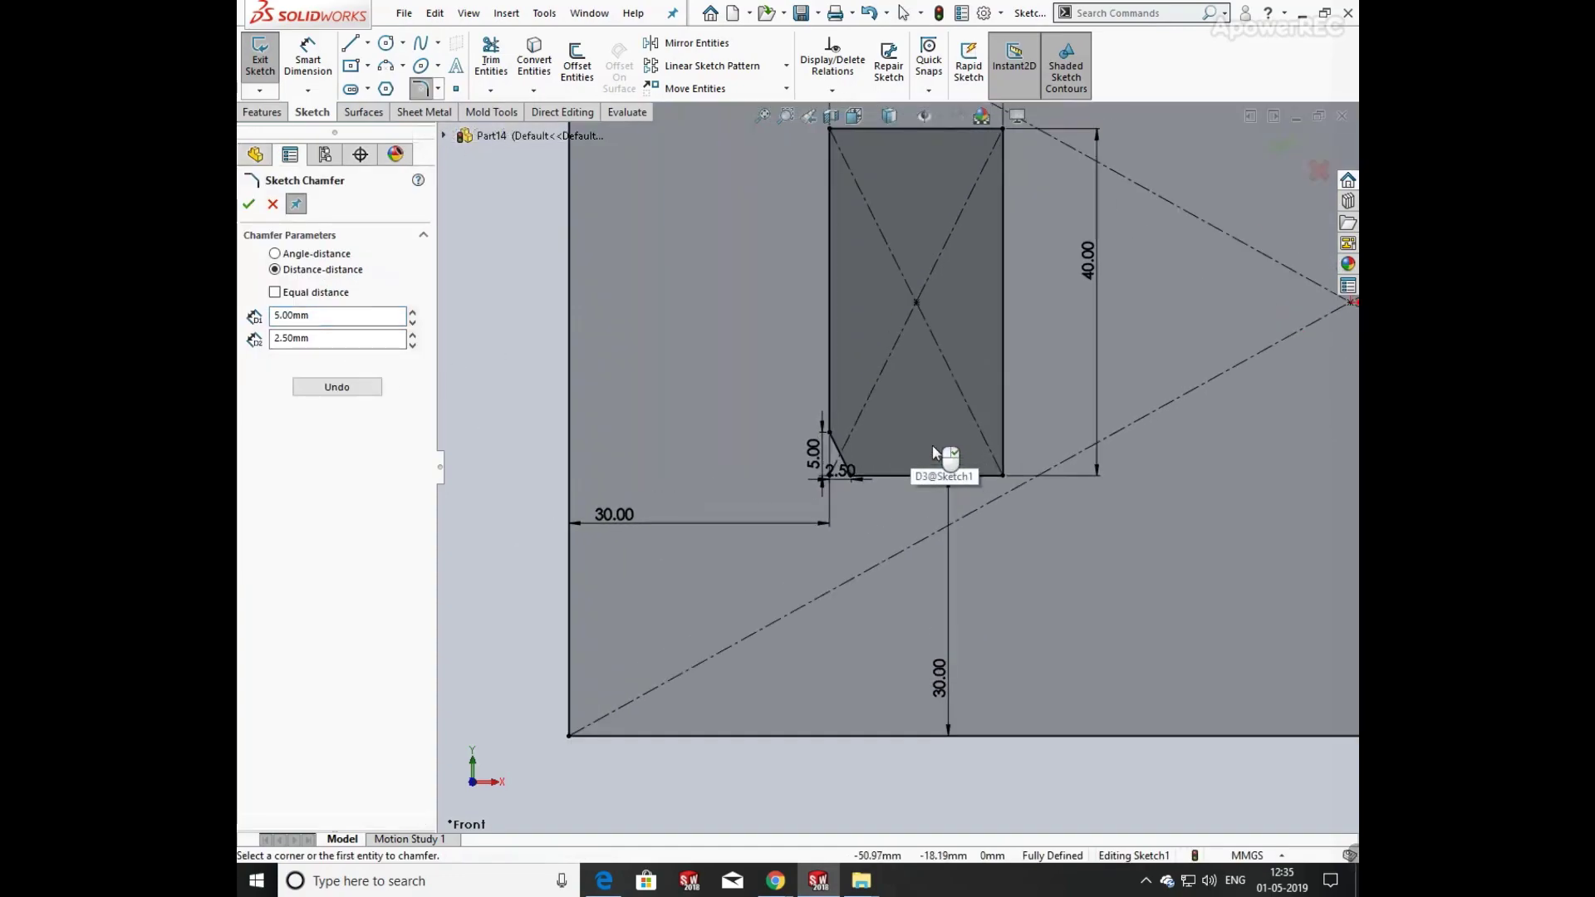
pyautogui.click(1004, 476)
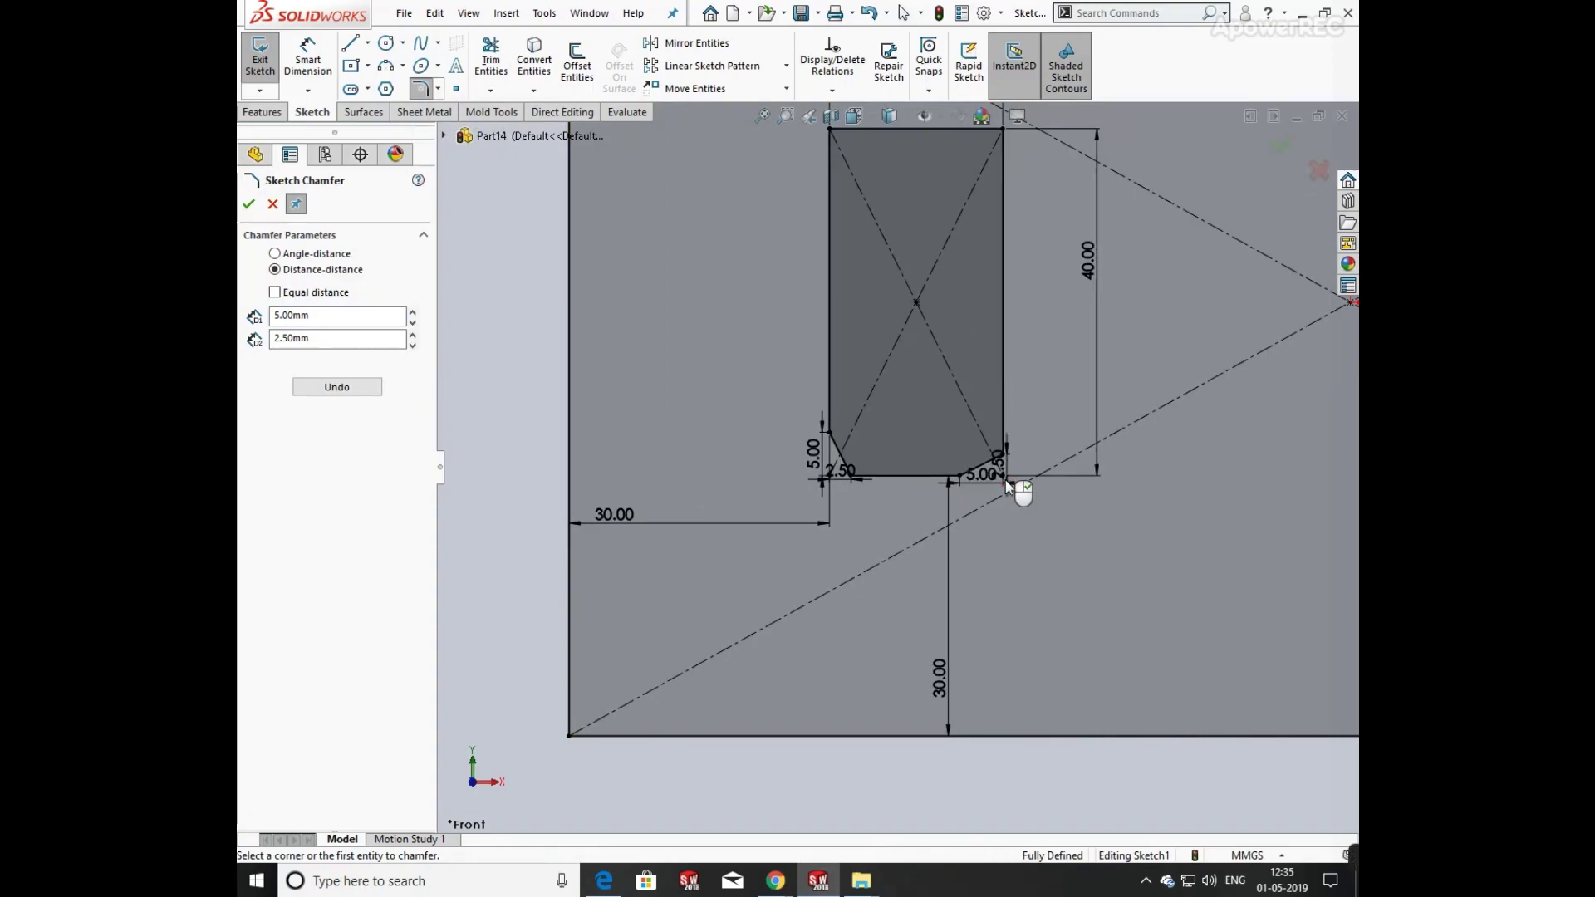
pyautogui.click(249, 204)
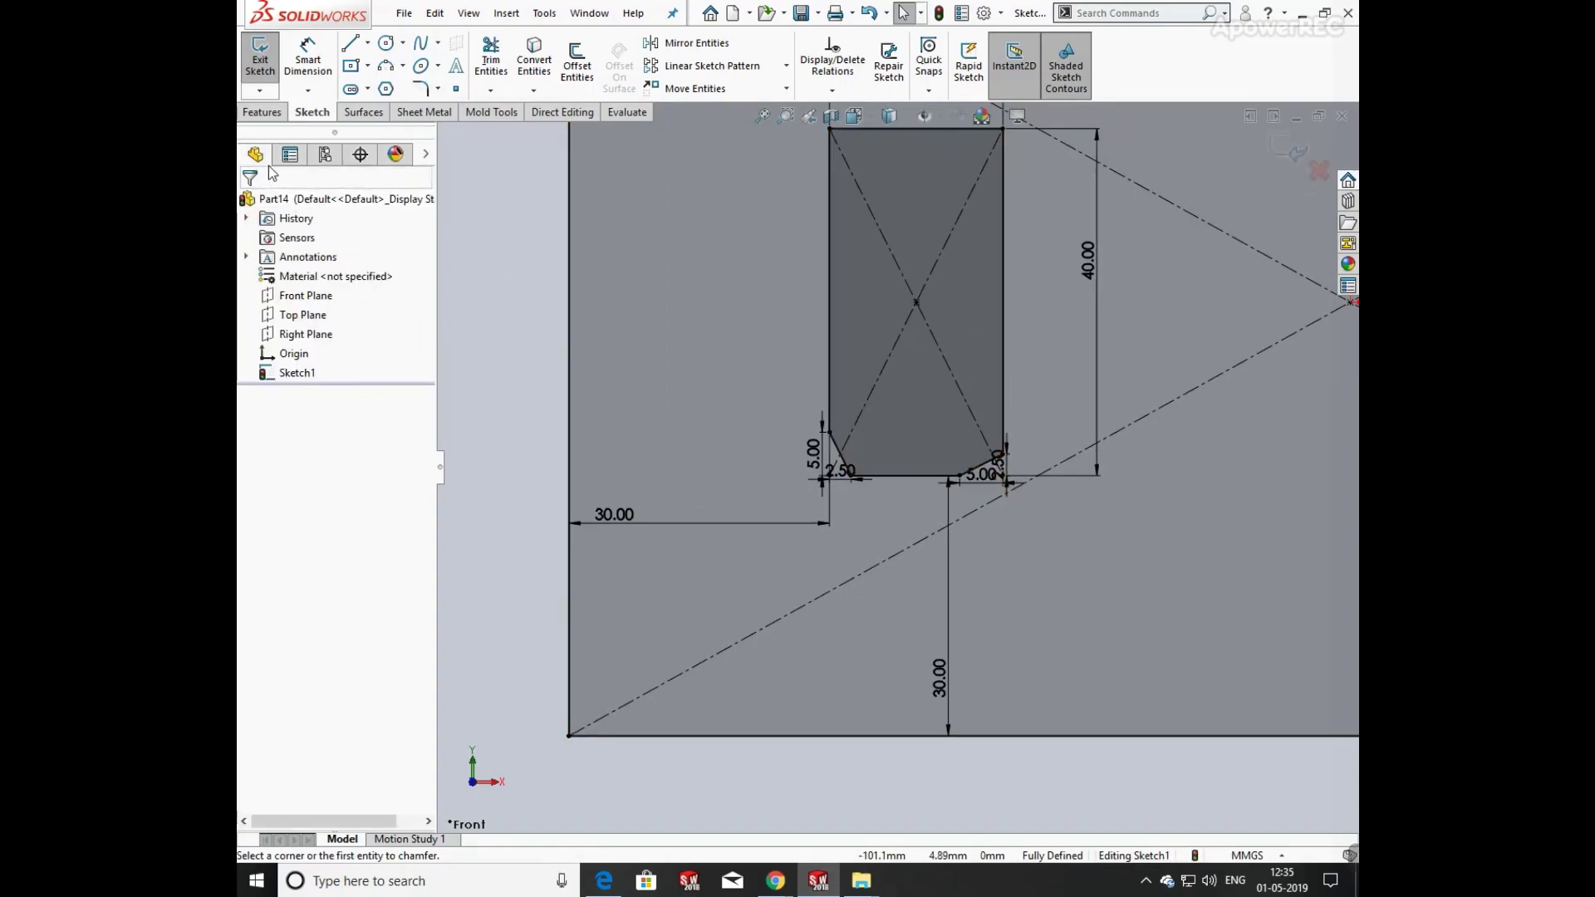
pyautogui.hotkey('ctrl', 'z')
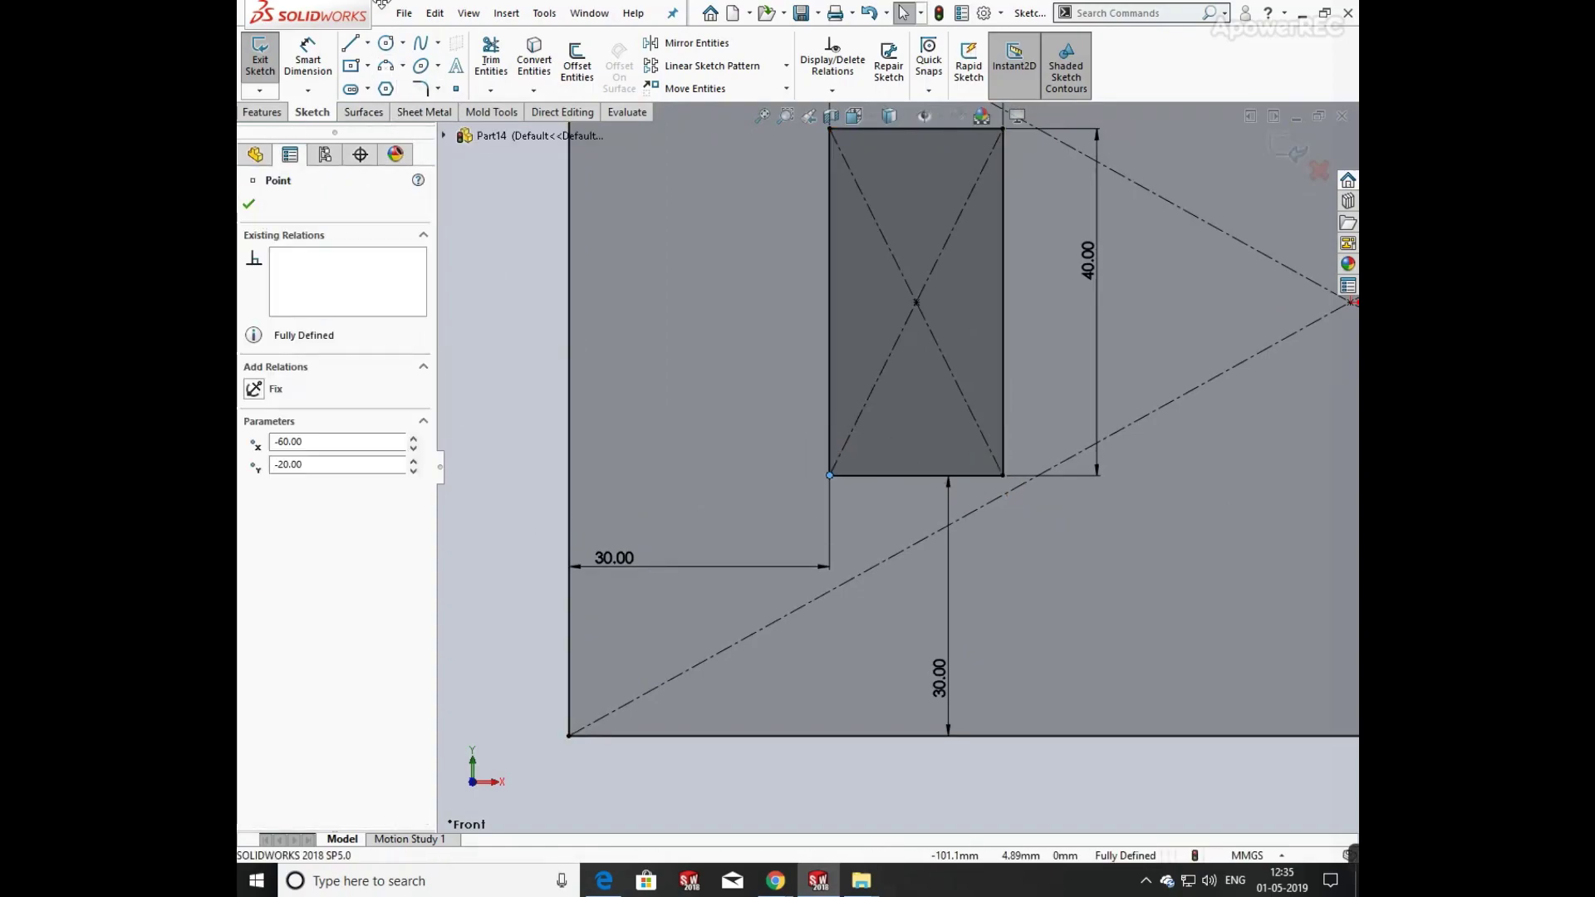
# - Chamfer the bottom-left and top-left corners, then remove the top-left chamfer
pyautogui.click(437, 89)
pyautogui.click(448, 133)
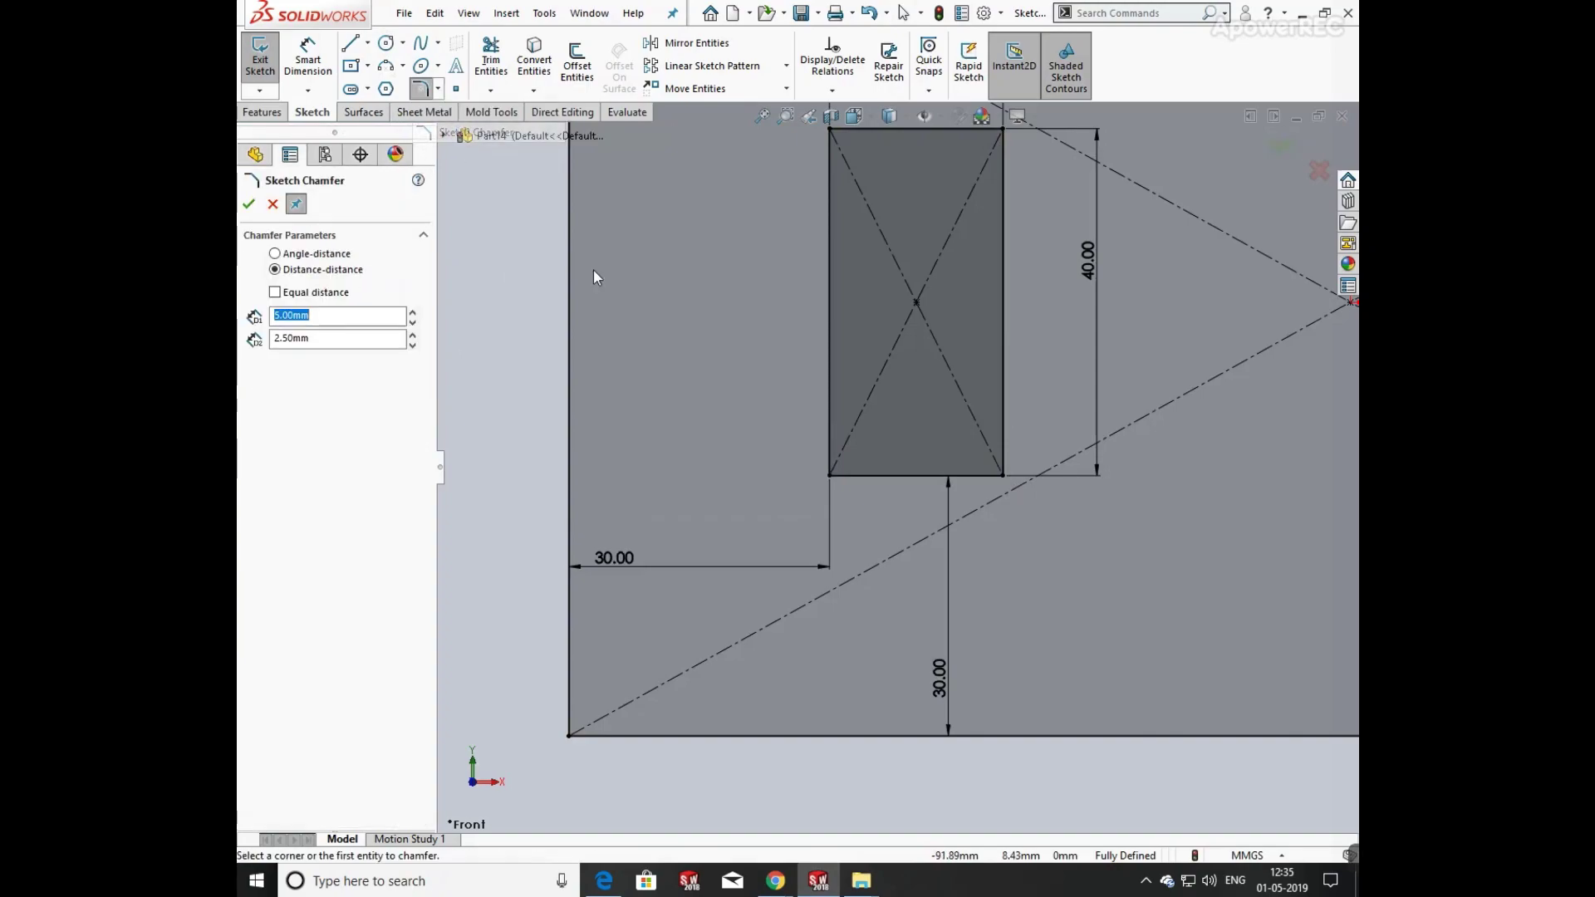
pyautogui.click(831, 475)
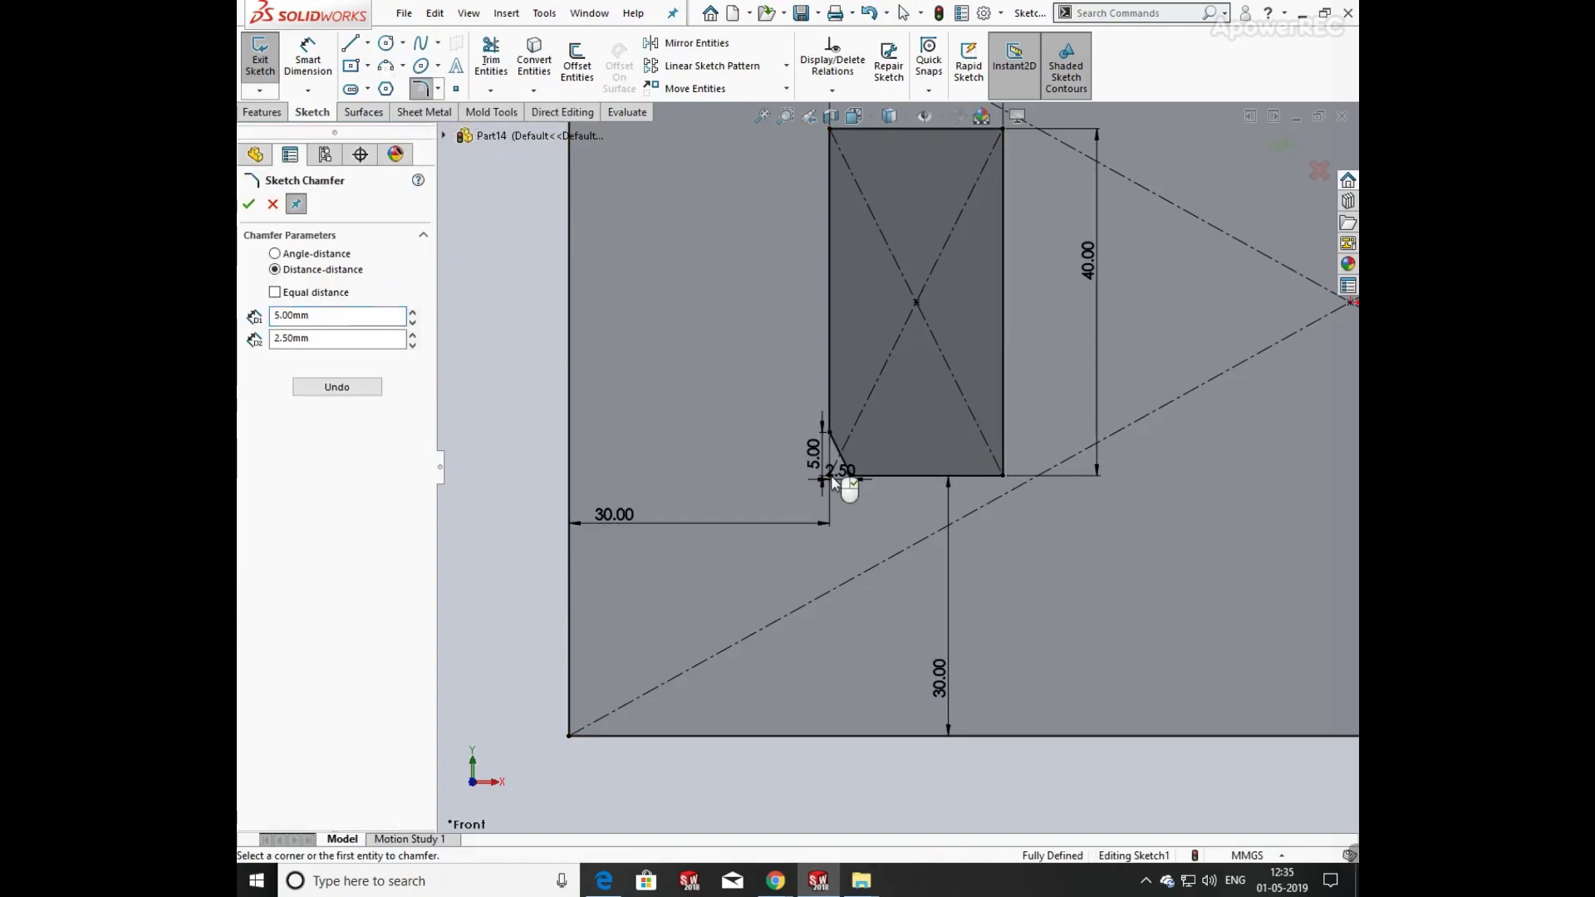
pyautogui.click(831, 128)
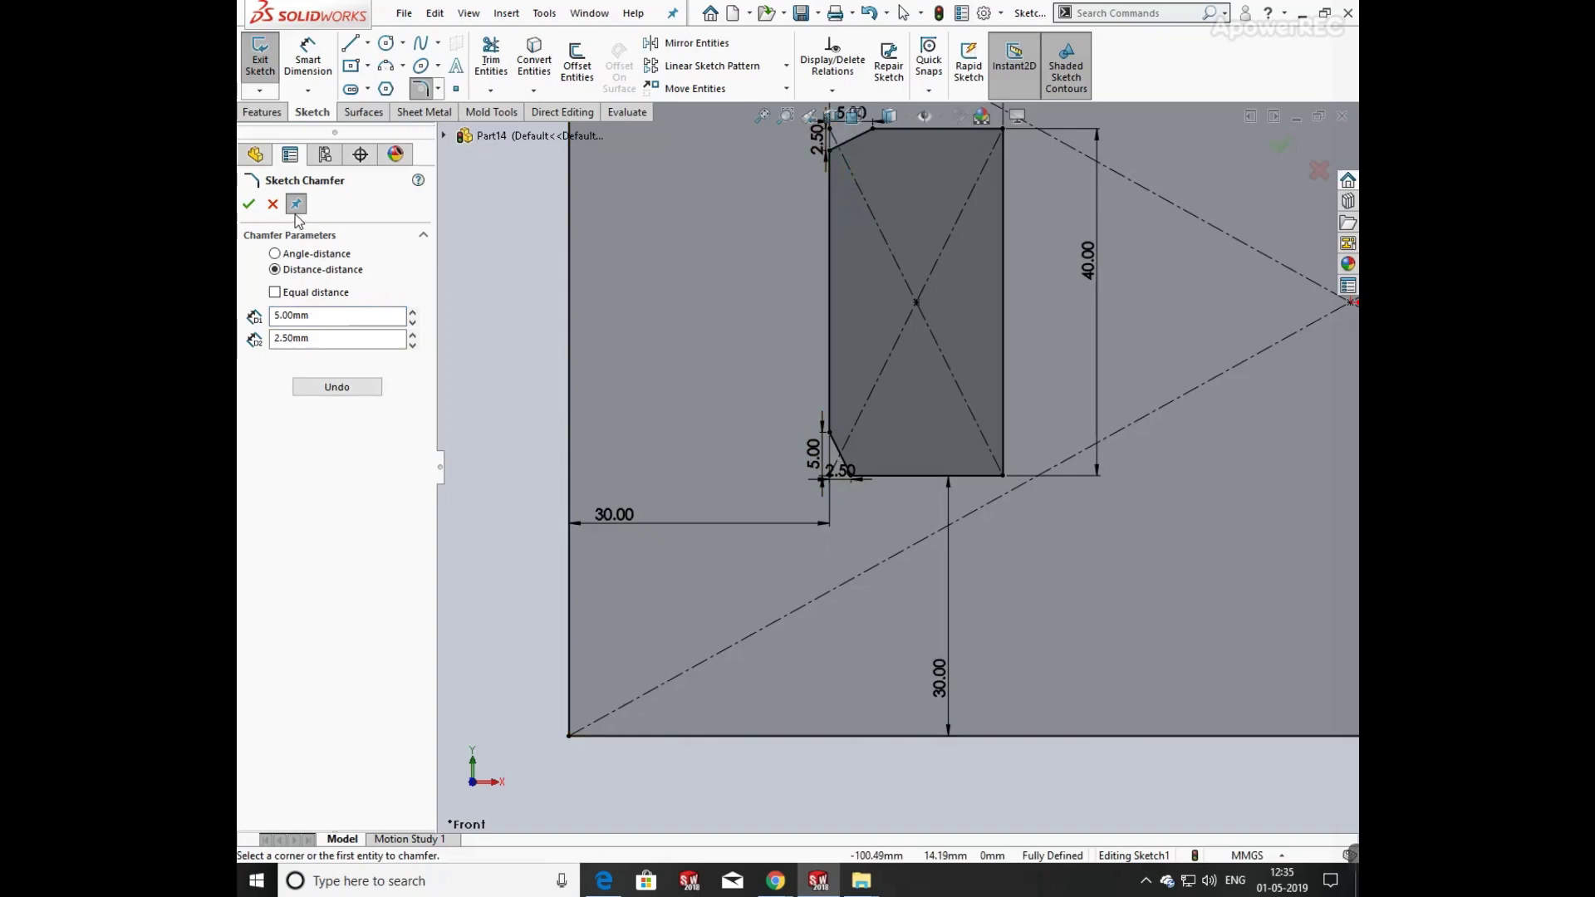
pyautogui.click(339, 389)
pyautogui.click(248, 204)
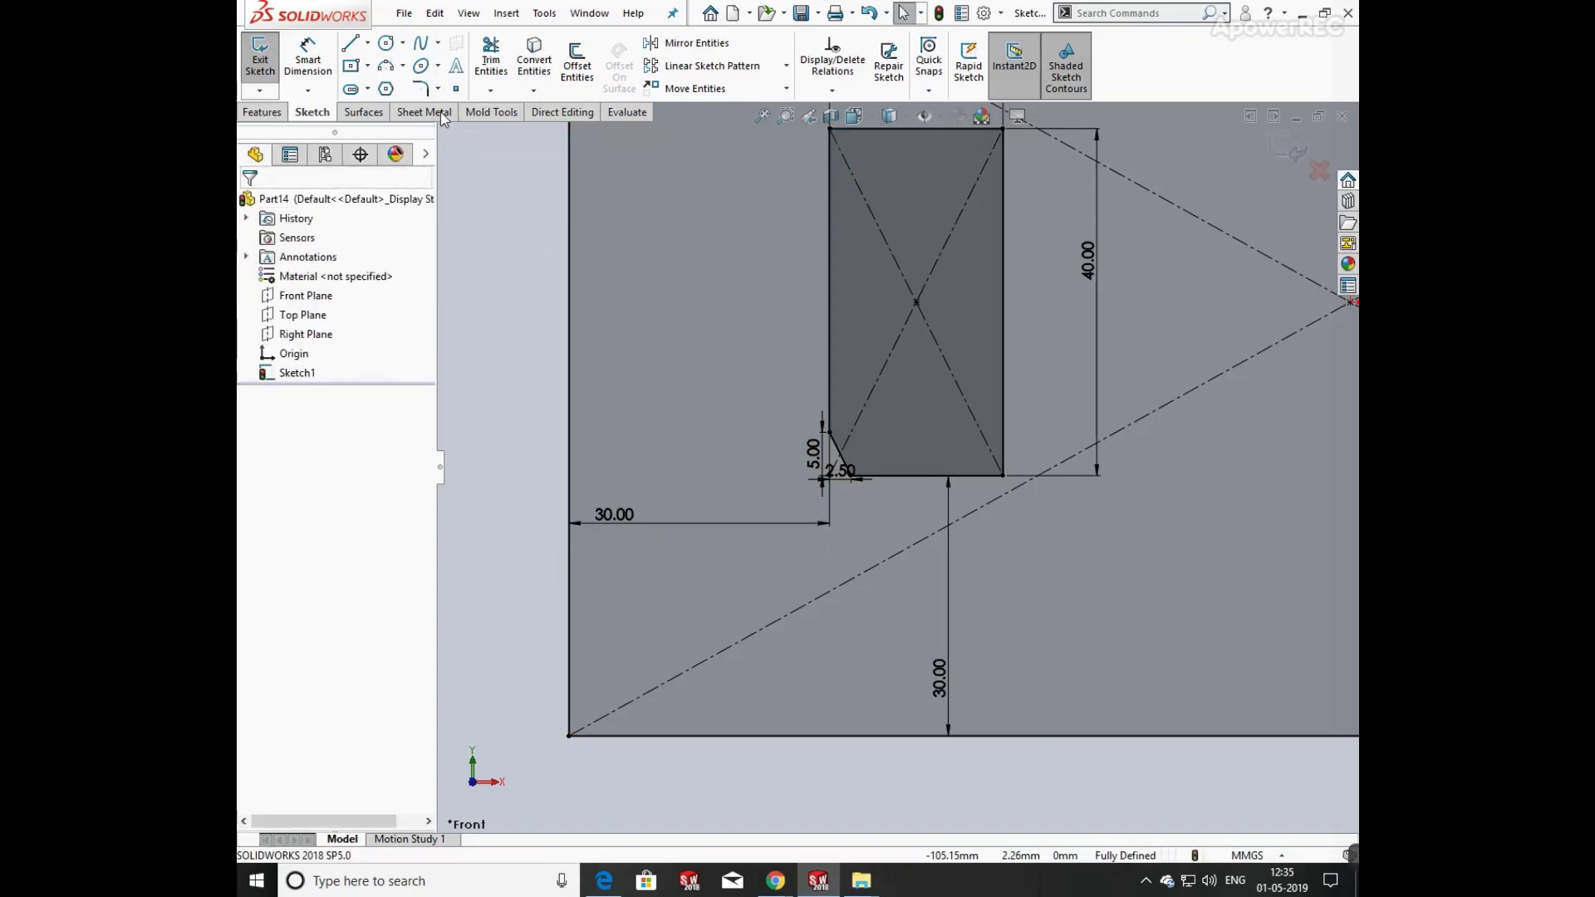
# - Chamfer all four corners with distance-distance 2.5 mm and 5 mm chamfers
pyautogui.click(439, 89)
pyautogui.click(466, 128)
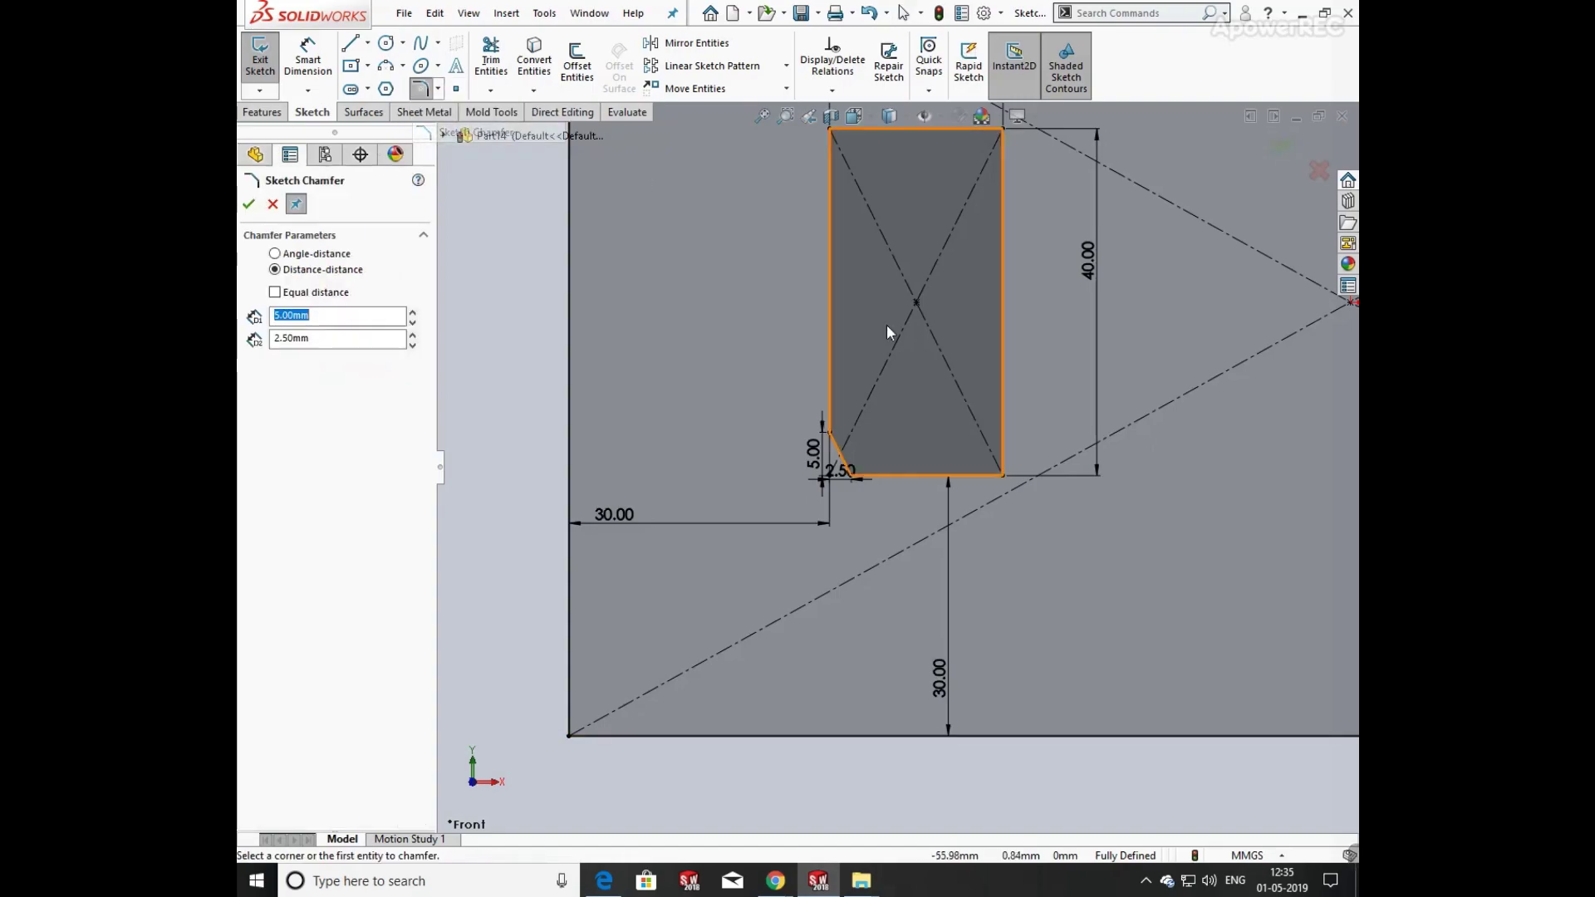
pyautogui.click(1003, 477)
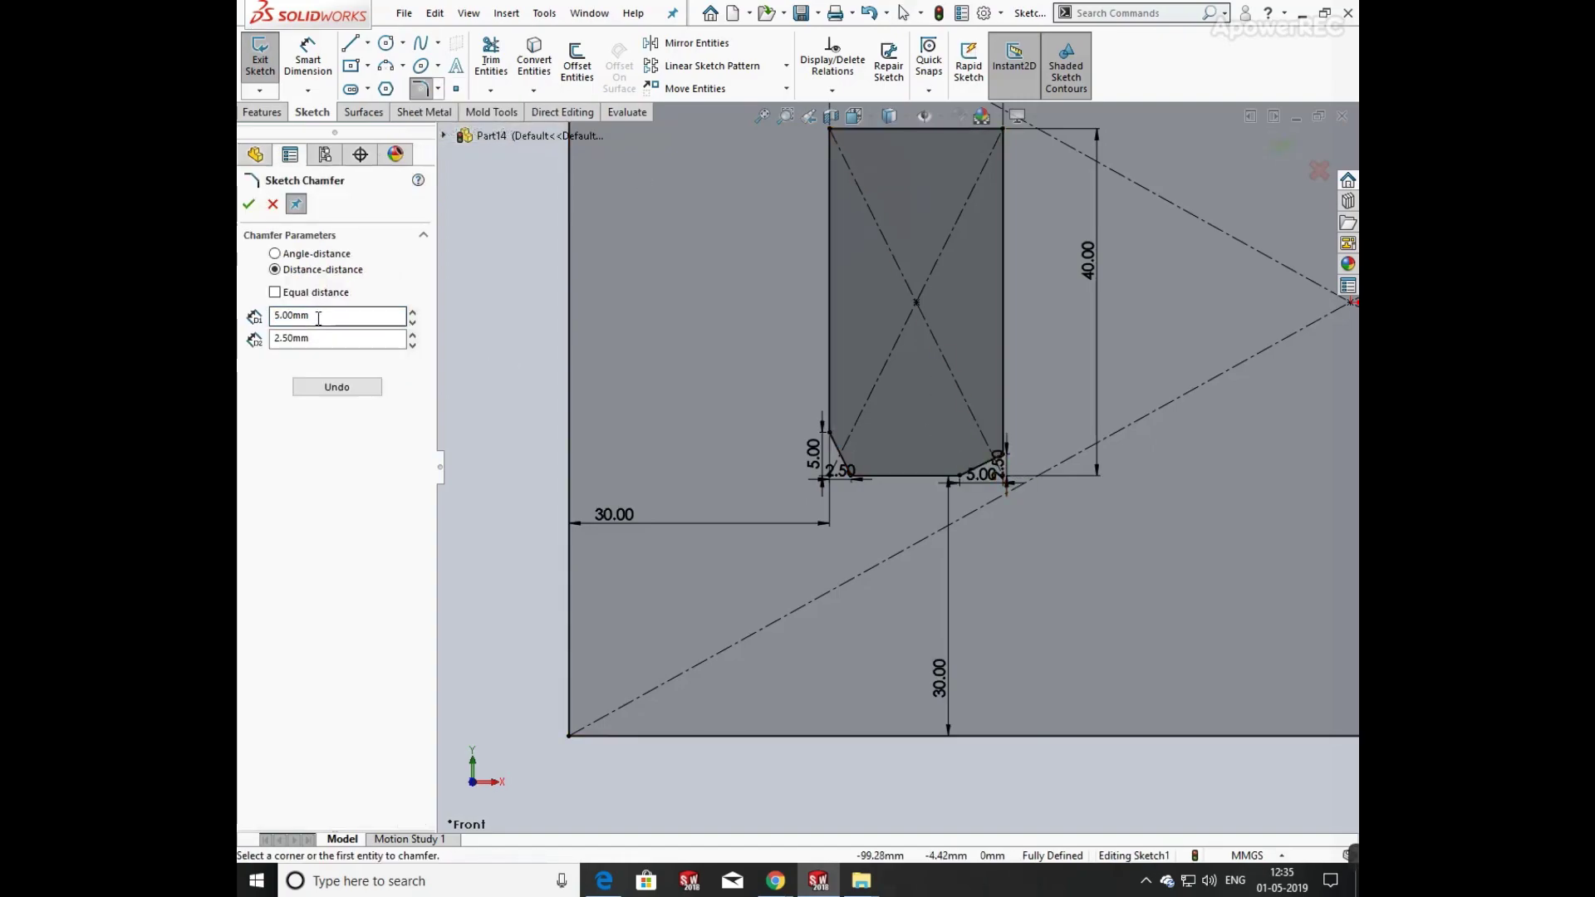
pyautogui.moveTo(319, 318); pyautogui.dragTo(241, 320)
pyautogui.write('2.5')
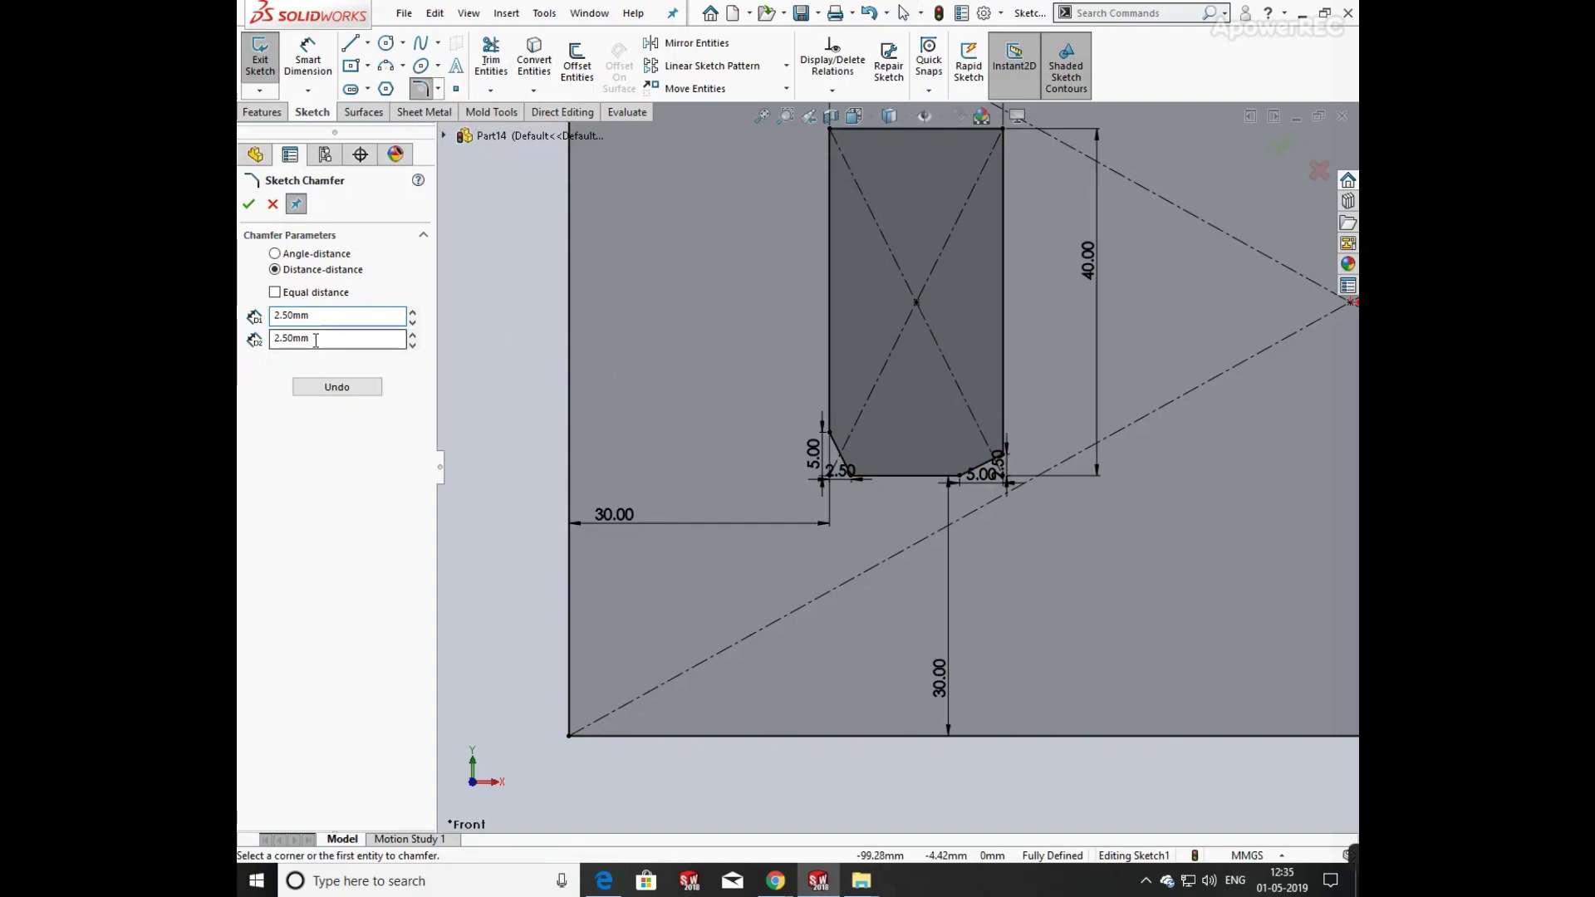
pyautogui.moveTo(316, 338); pyautogui.dragTo(240, 339)
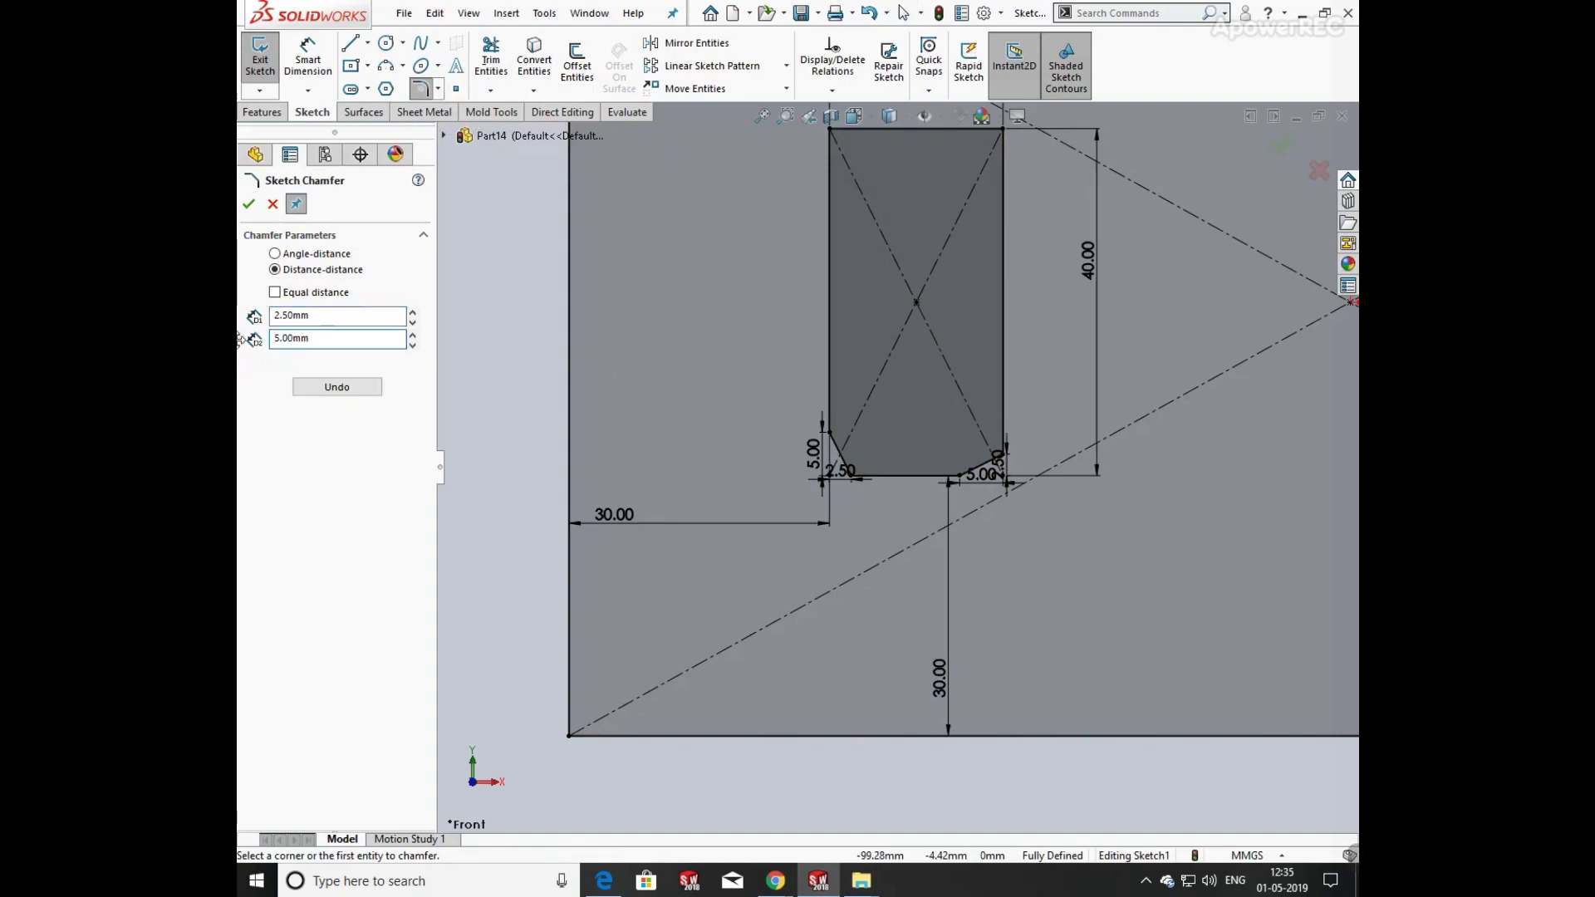
pyautogui.click(337, 388)
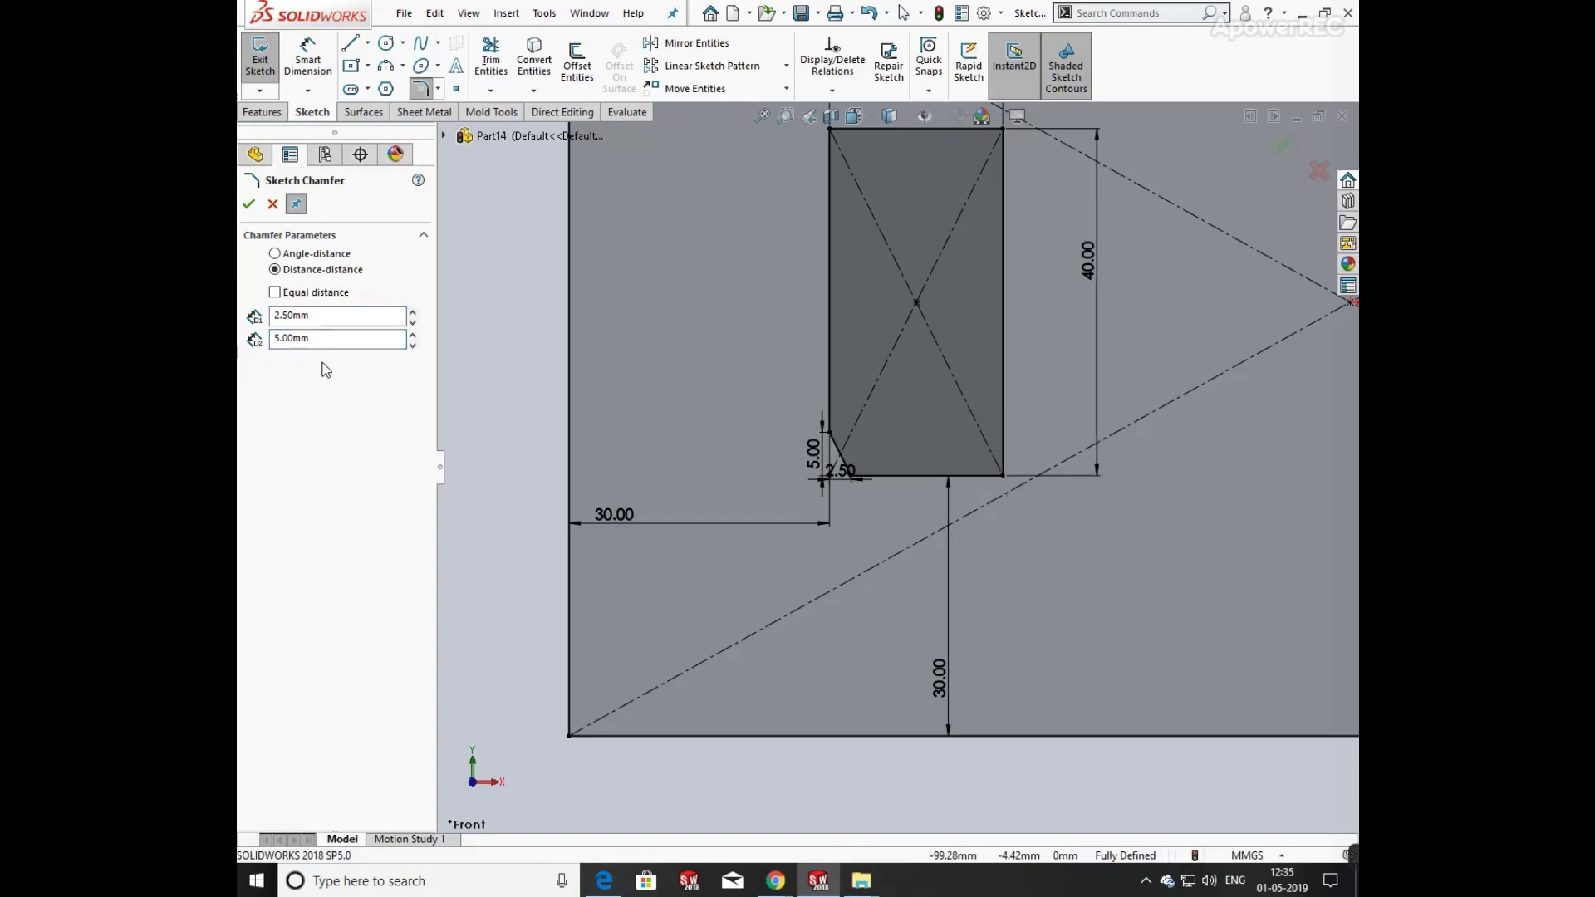
pyautogui.click(1003, 479)
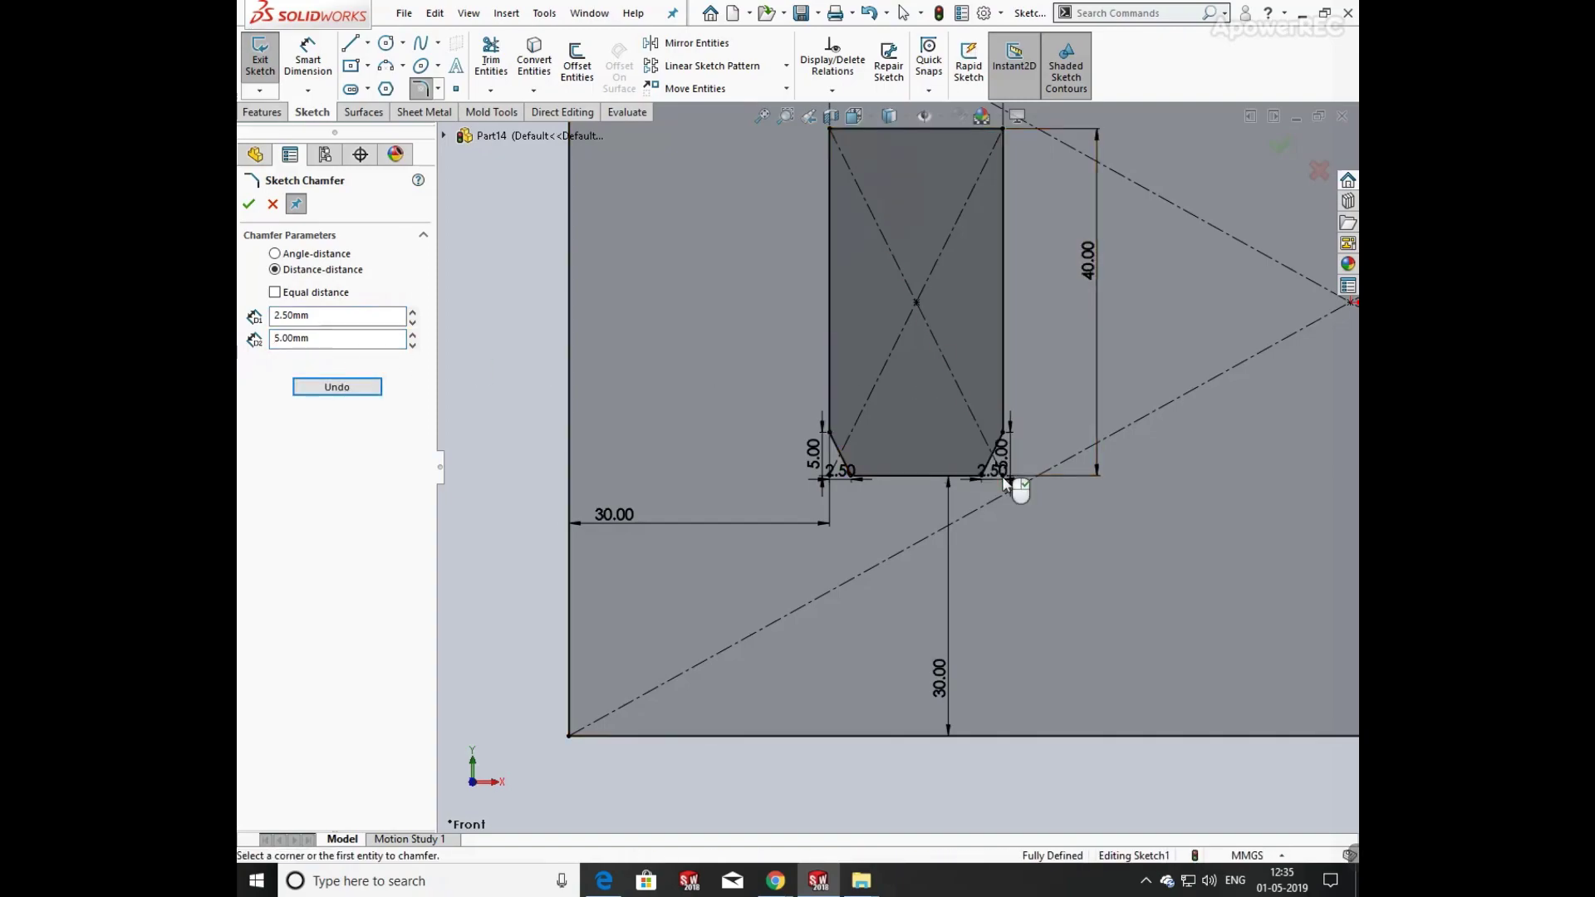
pyautogui.click(1004, 130)
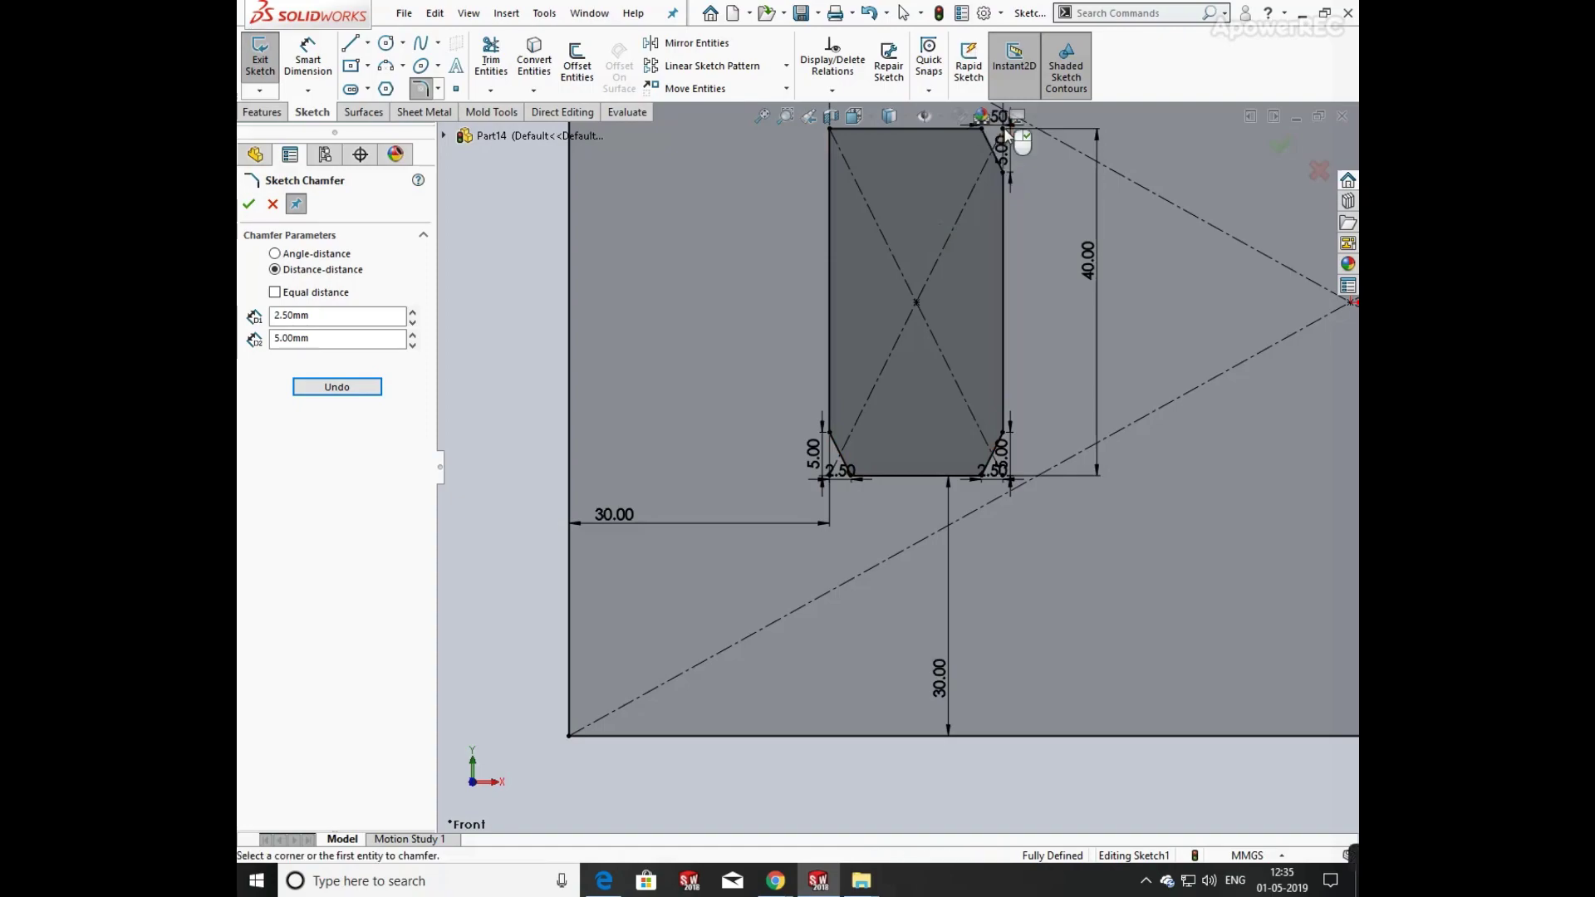
pyautogui.click(831, 130)
pyautogui.click(248, 204)
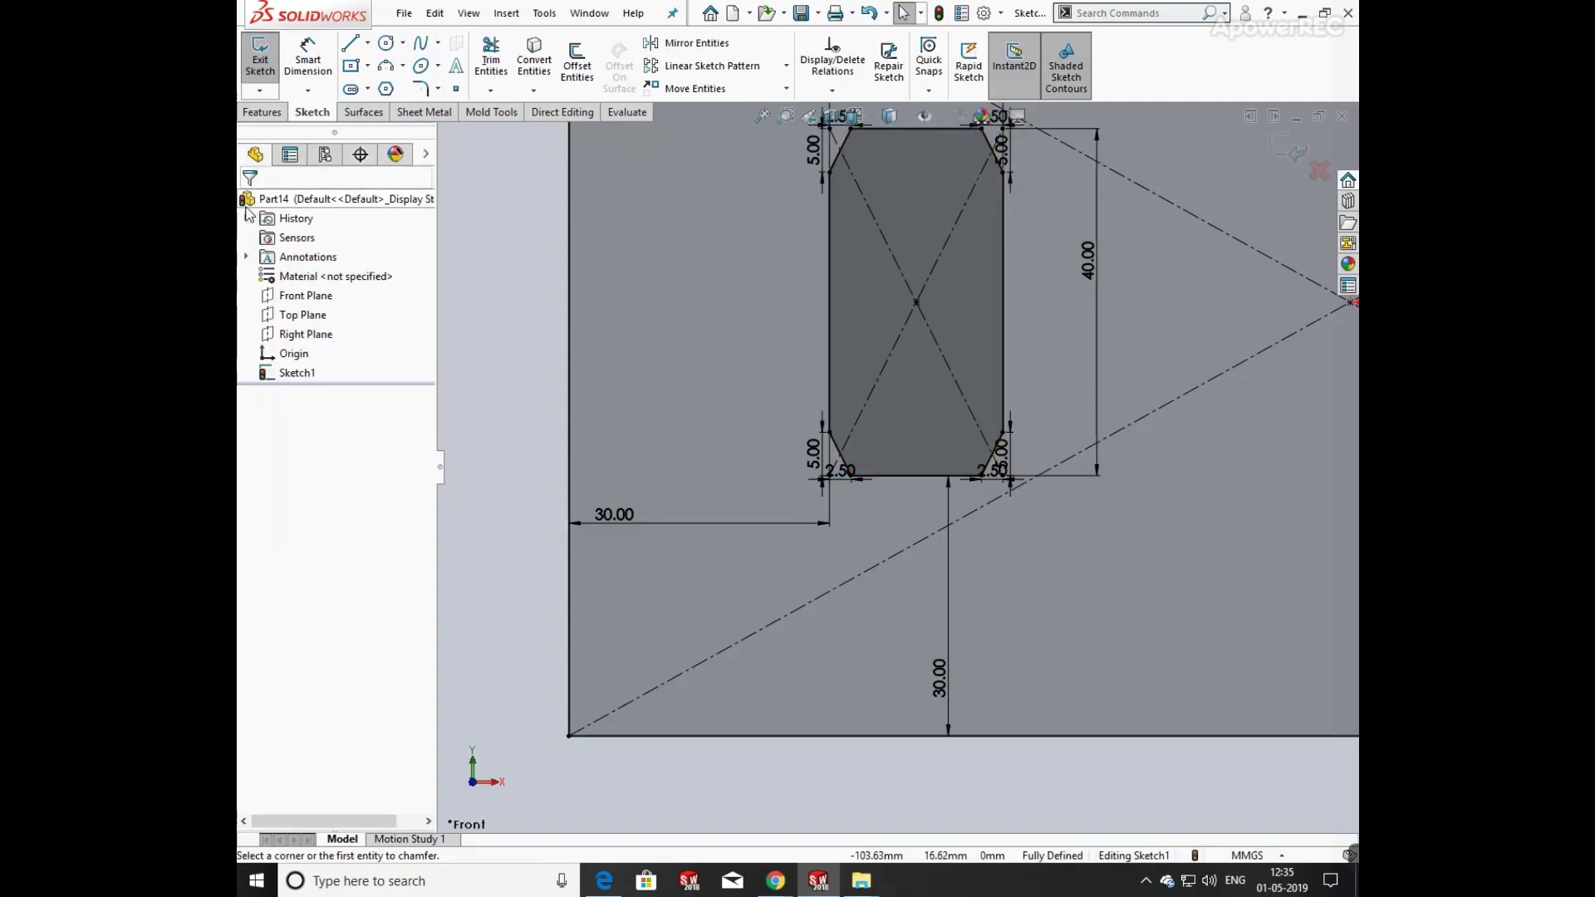
# - Add a vertical dimension along the rectangle's right edge
pyautogui.click(308, 57)
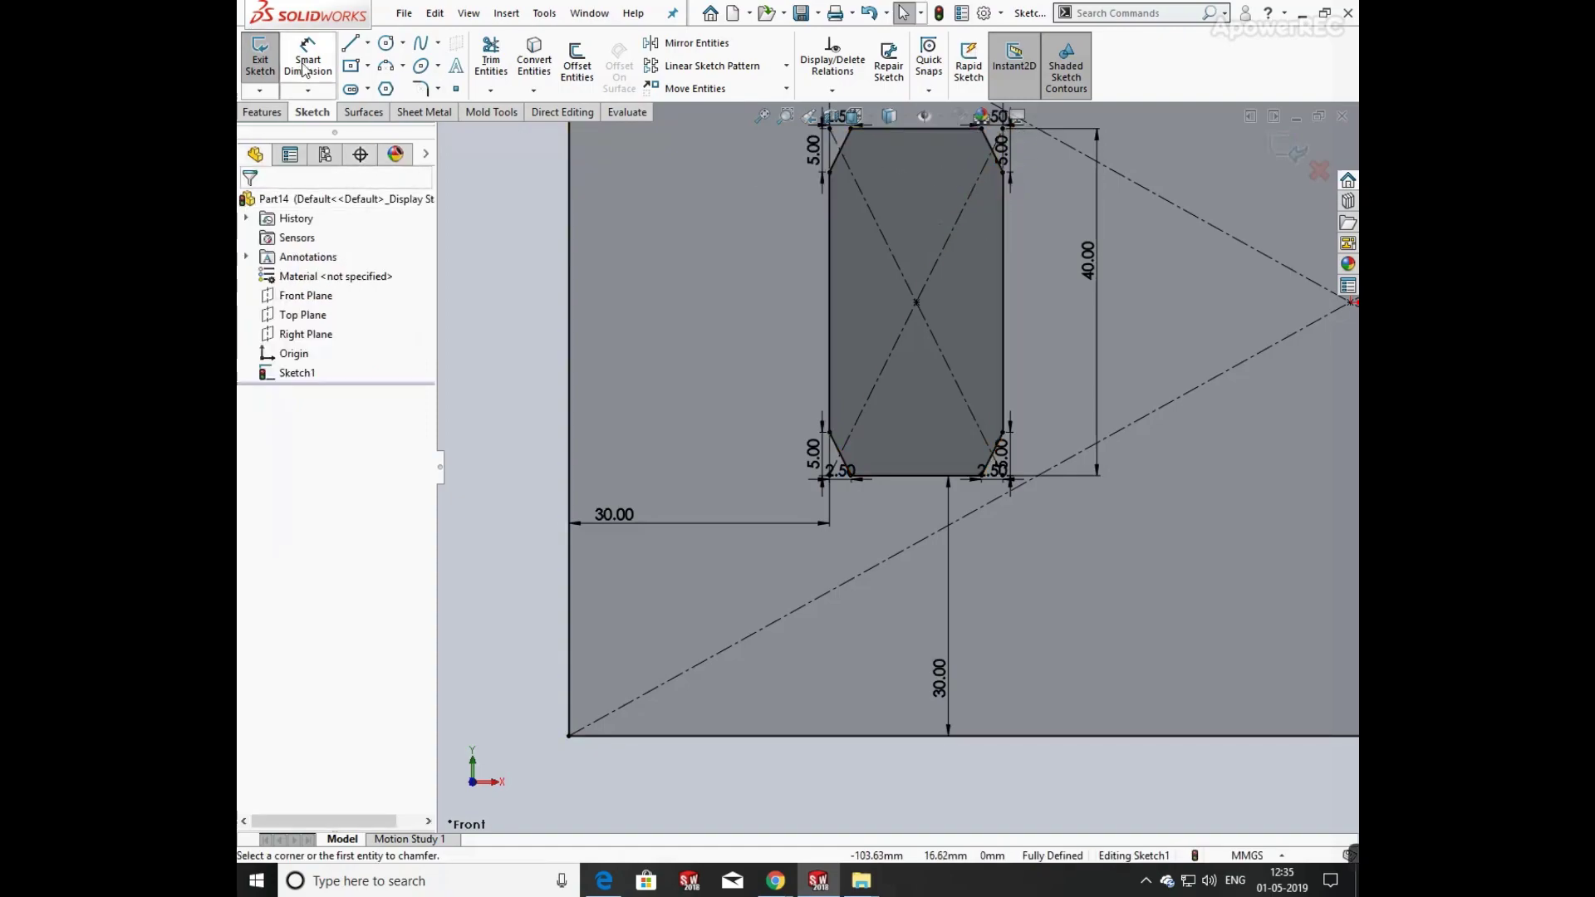
pyautogui.click(1002, 433)
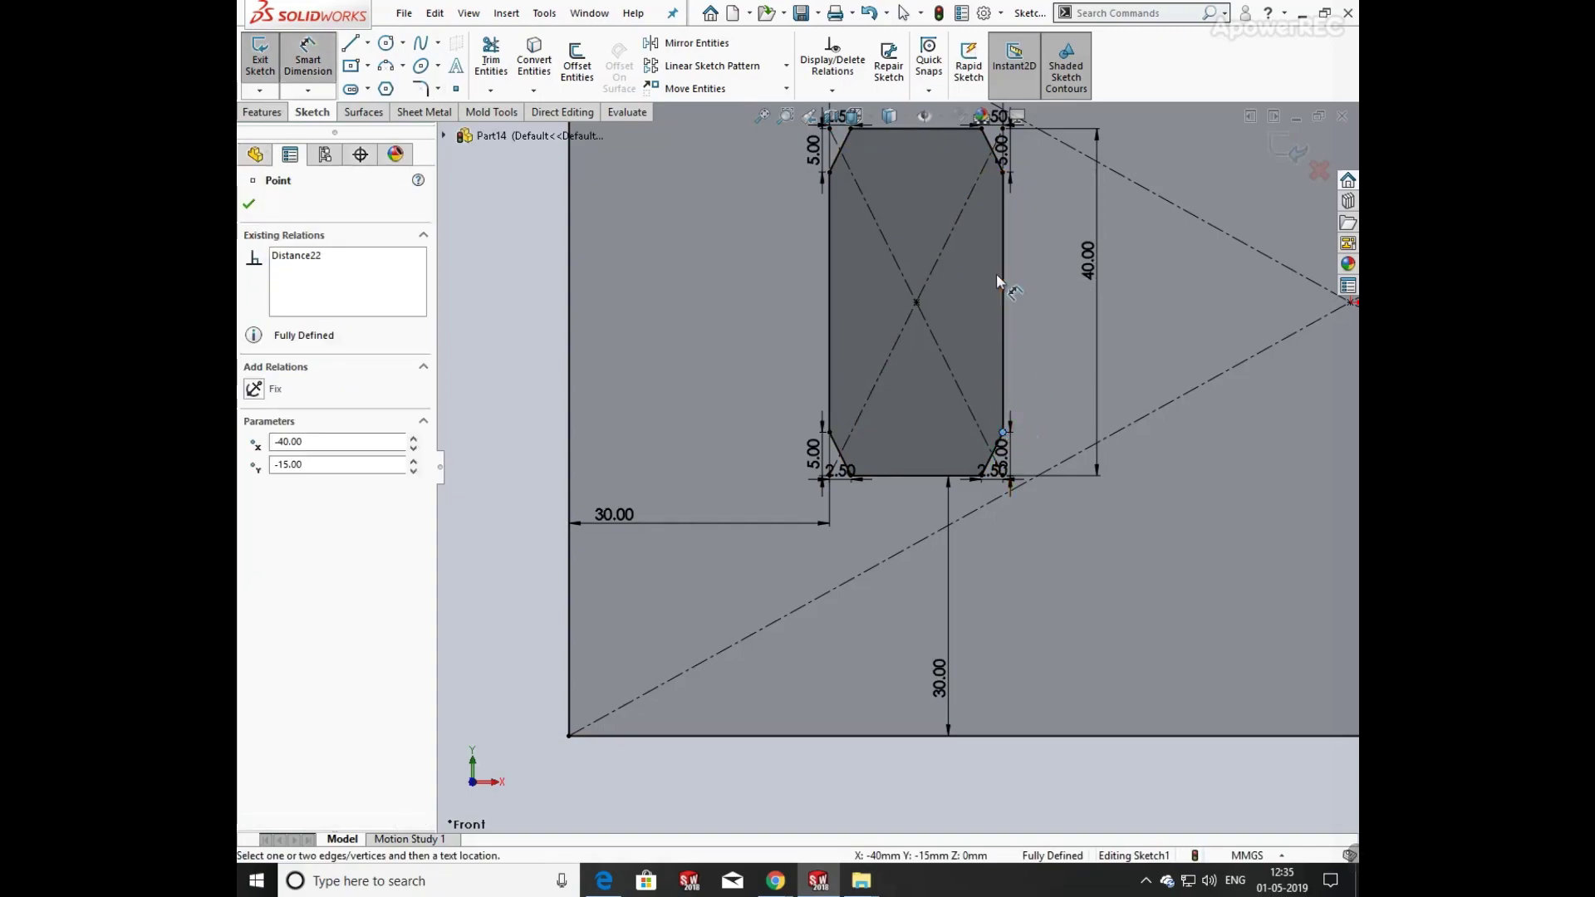
pyautogui.click(1003, 175)
pyautogui.click(1058, 277)
pyautogui.press('Escape')
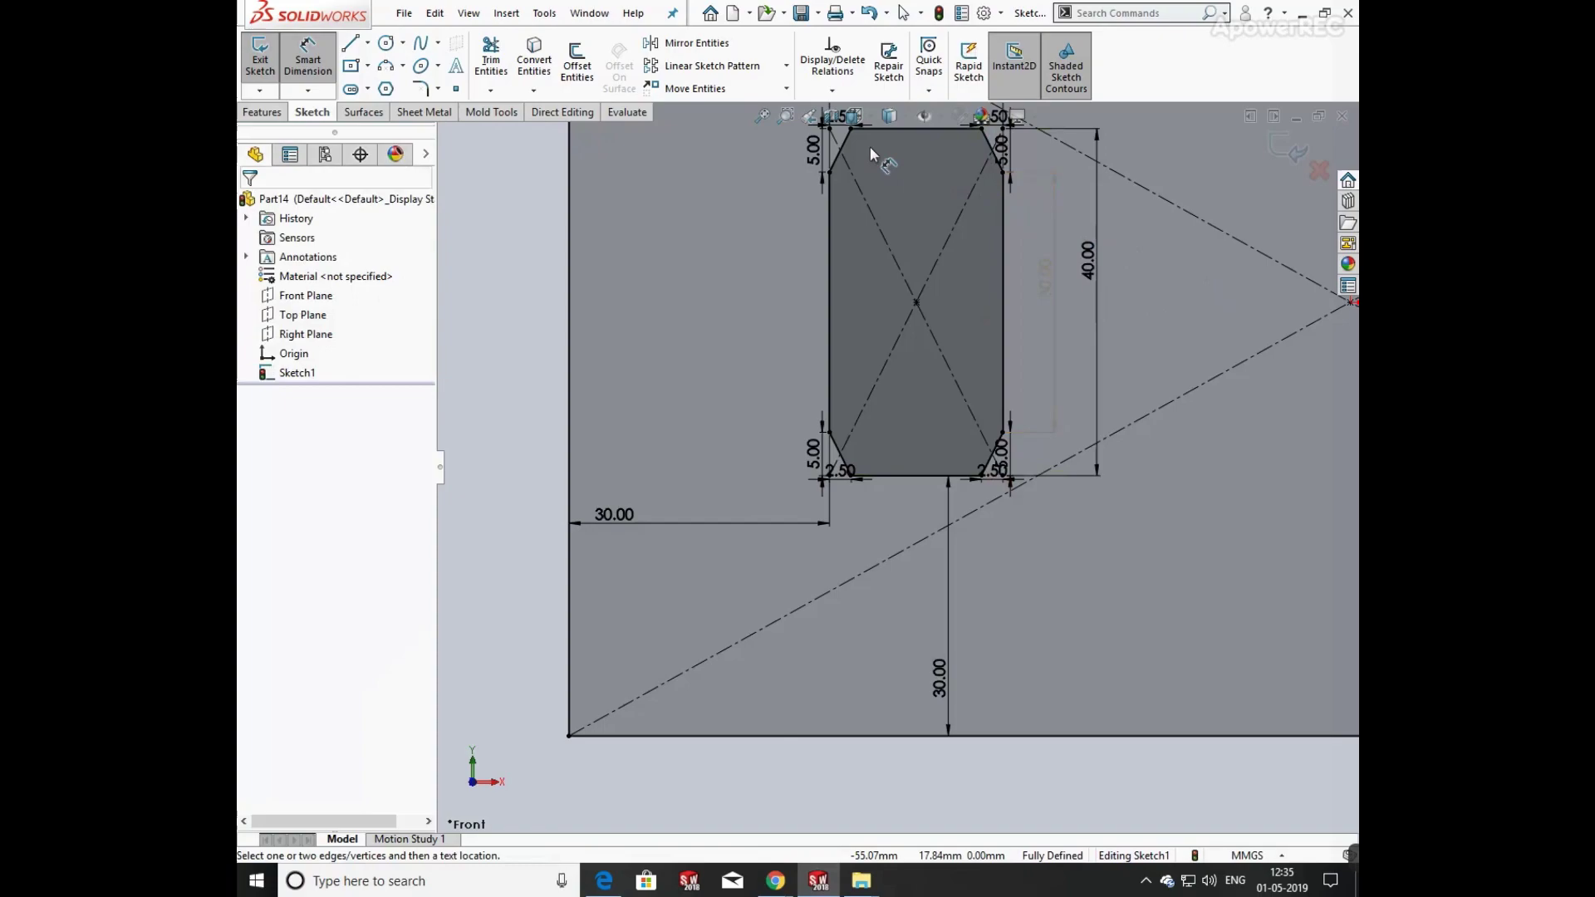
# - Dimension the 15.00 mm bottom width between the bottom chamfer vertices
pyautogui.keyDown('ctrl'); pyautogui.moveTo(875, 276); pyautogui.dragTo(904, 305, button='middle'); pyautogui.keyUp('ctrl')
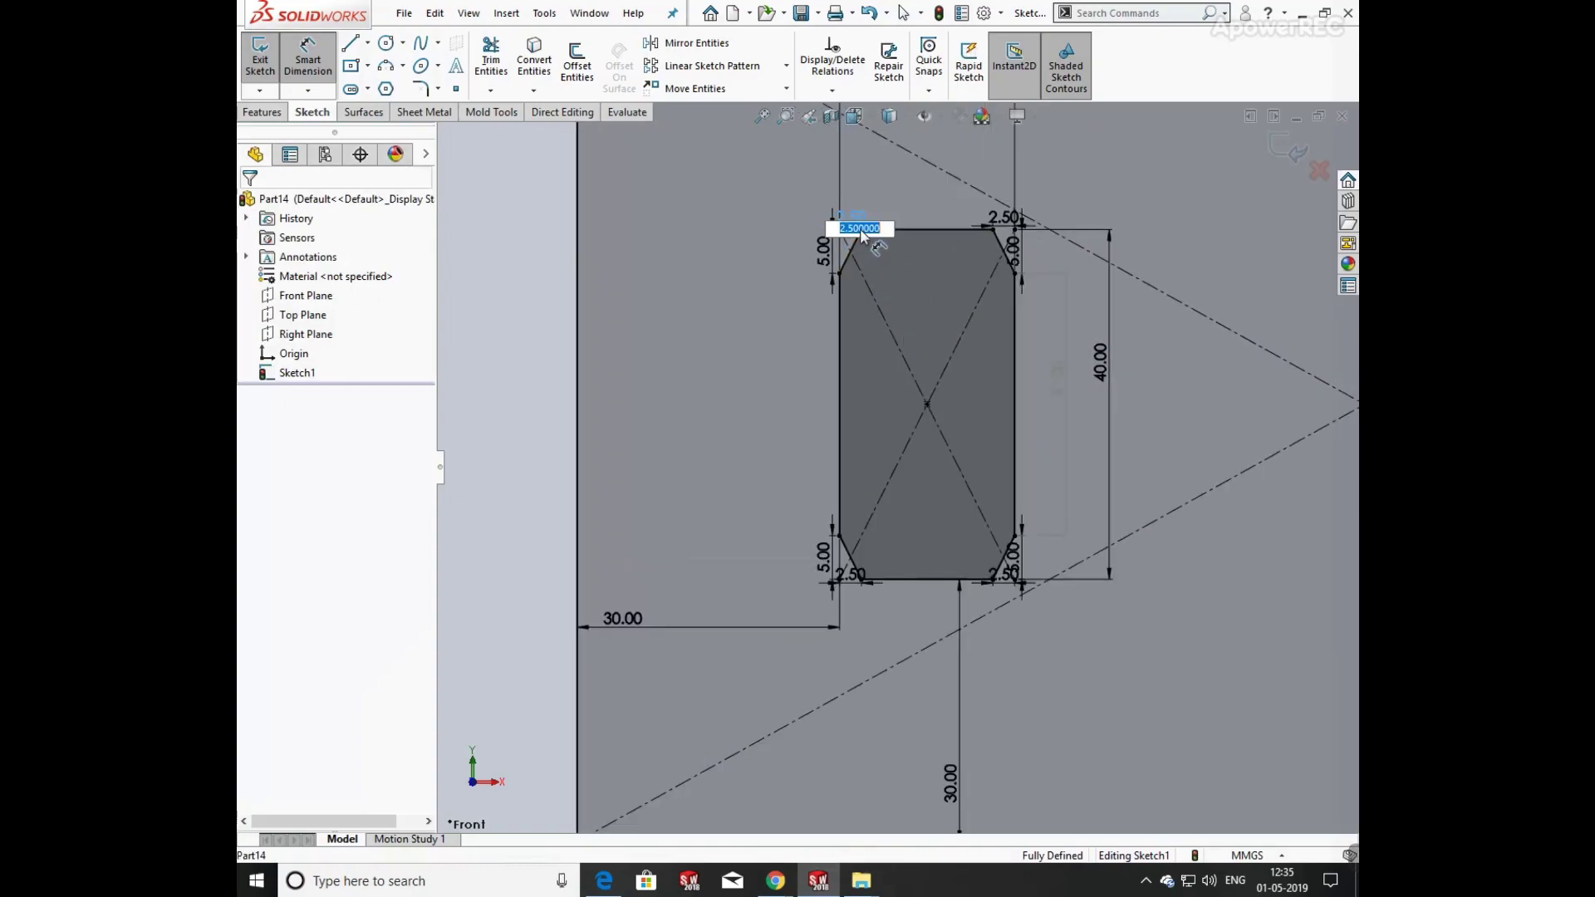
pyautogui.scroll(-1, 874, 591)
pyautogui.scroll(-6, 874, 588)
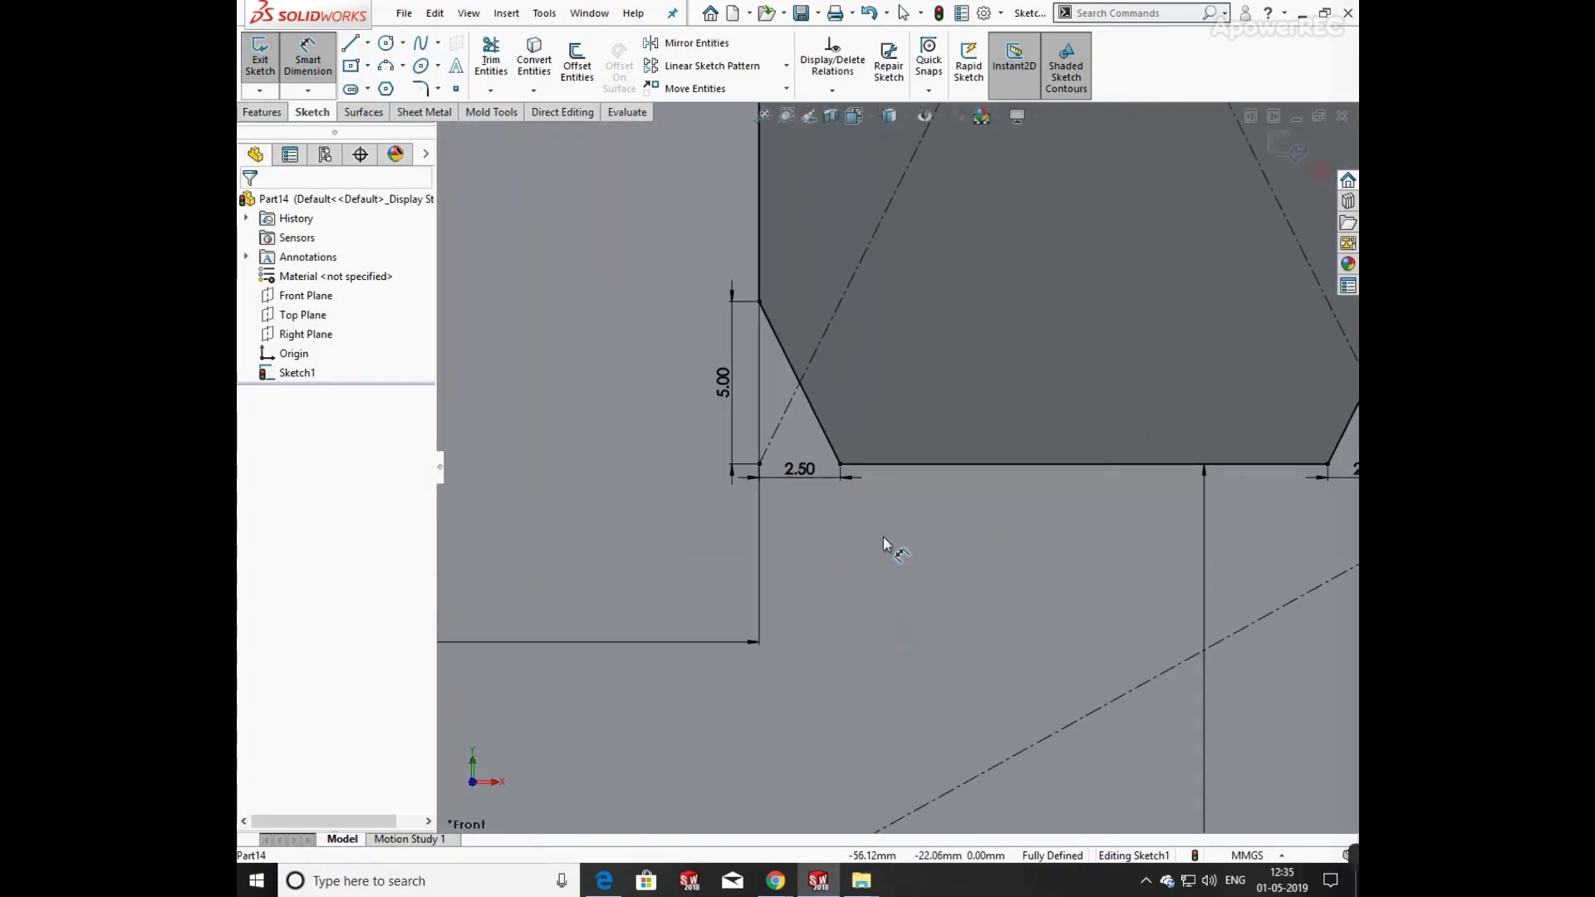
pyautogui.click(844, 451)
pyautogui.scroll(1, 1259, 456)
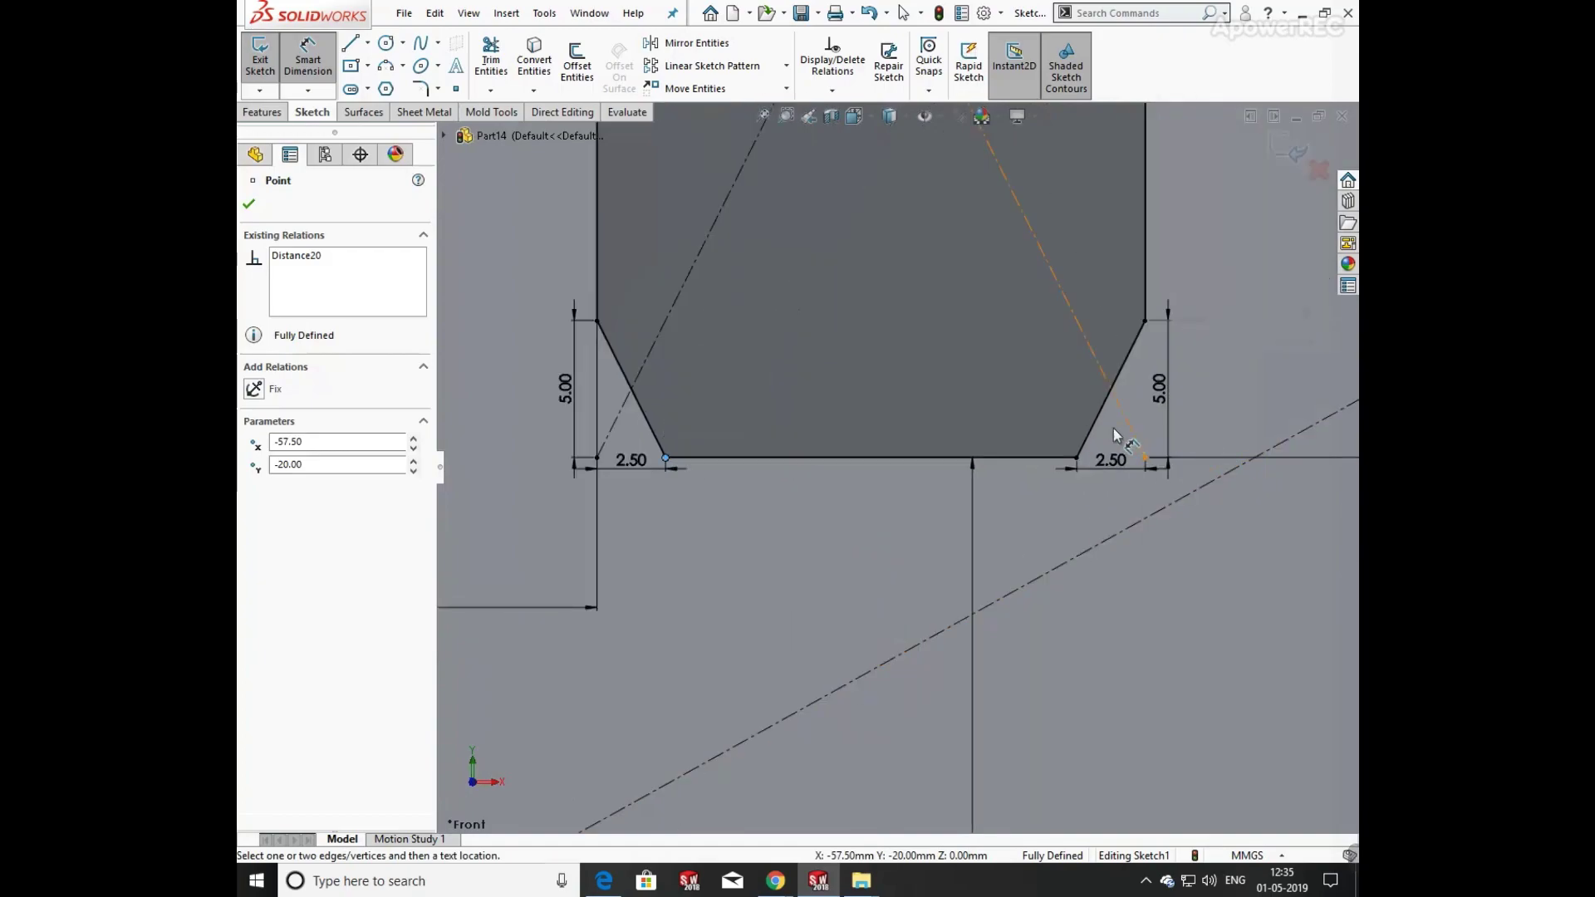
pyautogui.click(1078, 456)
pyautogui.click(921, 540)
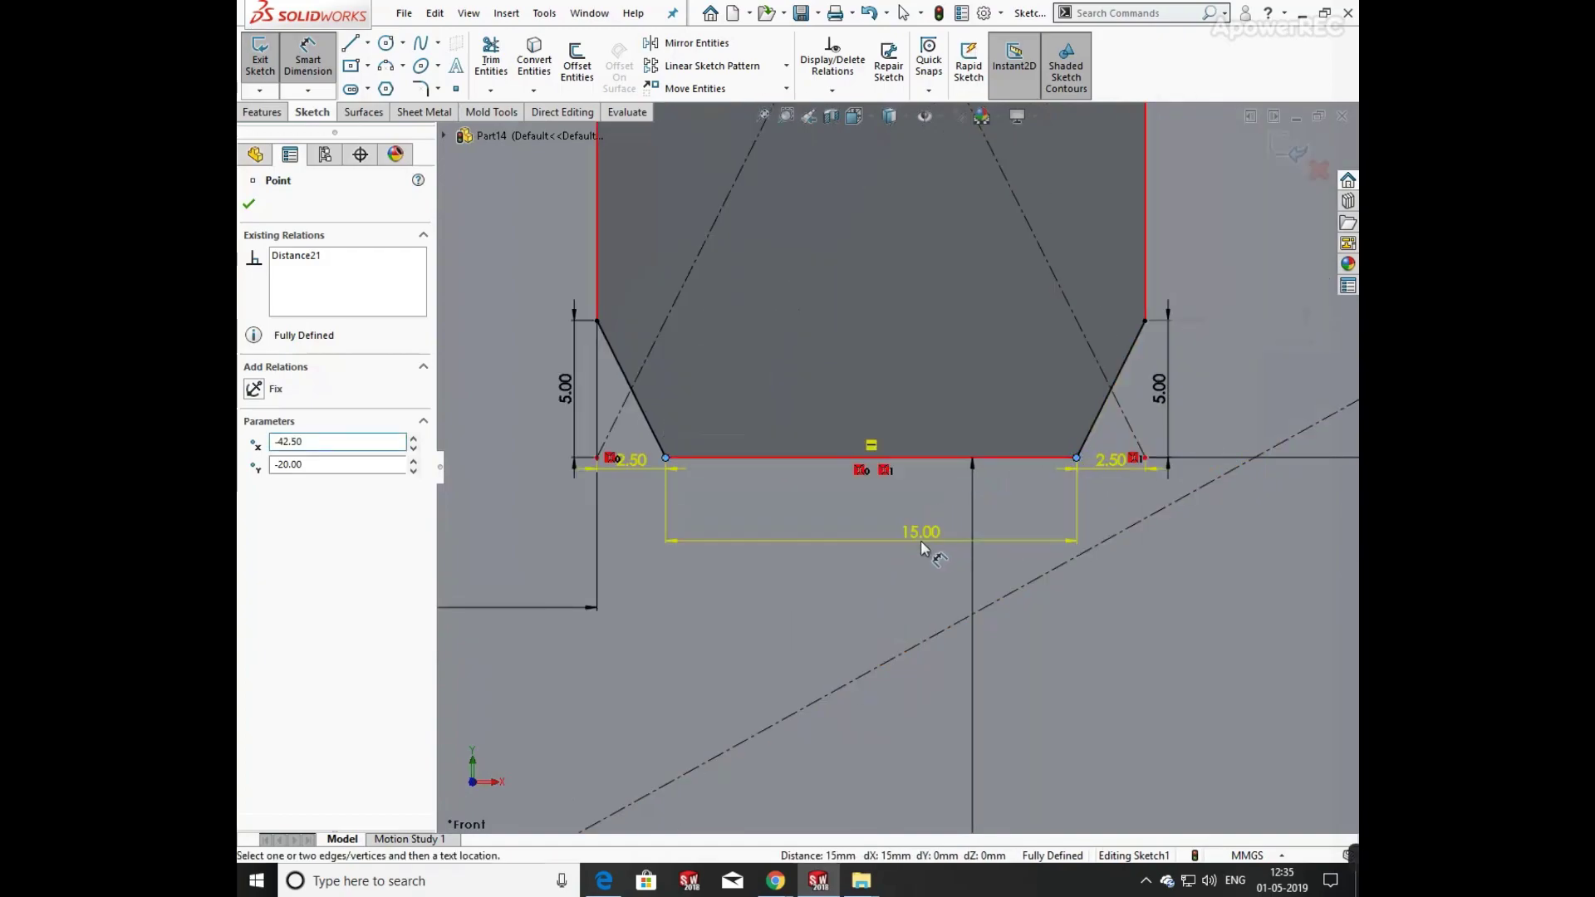
pyautogui.press('Escape')
# - Pan and zoom out to bring the whole sketch, including the 40.00 dimension, into view
pyautogui.scroll(3, 955, 415)
pyautogui.keyDown('ctrl'); pyautogui.moveTo(929, 141); pyautogui.dragTo(919, 360, button='middle'); pyautogui.keyUp('ctrl')
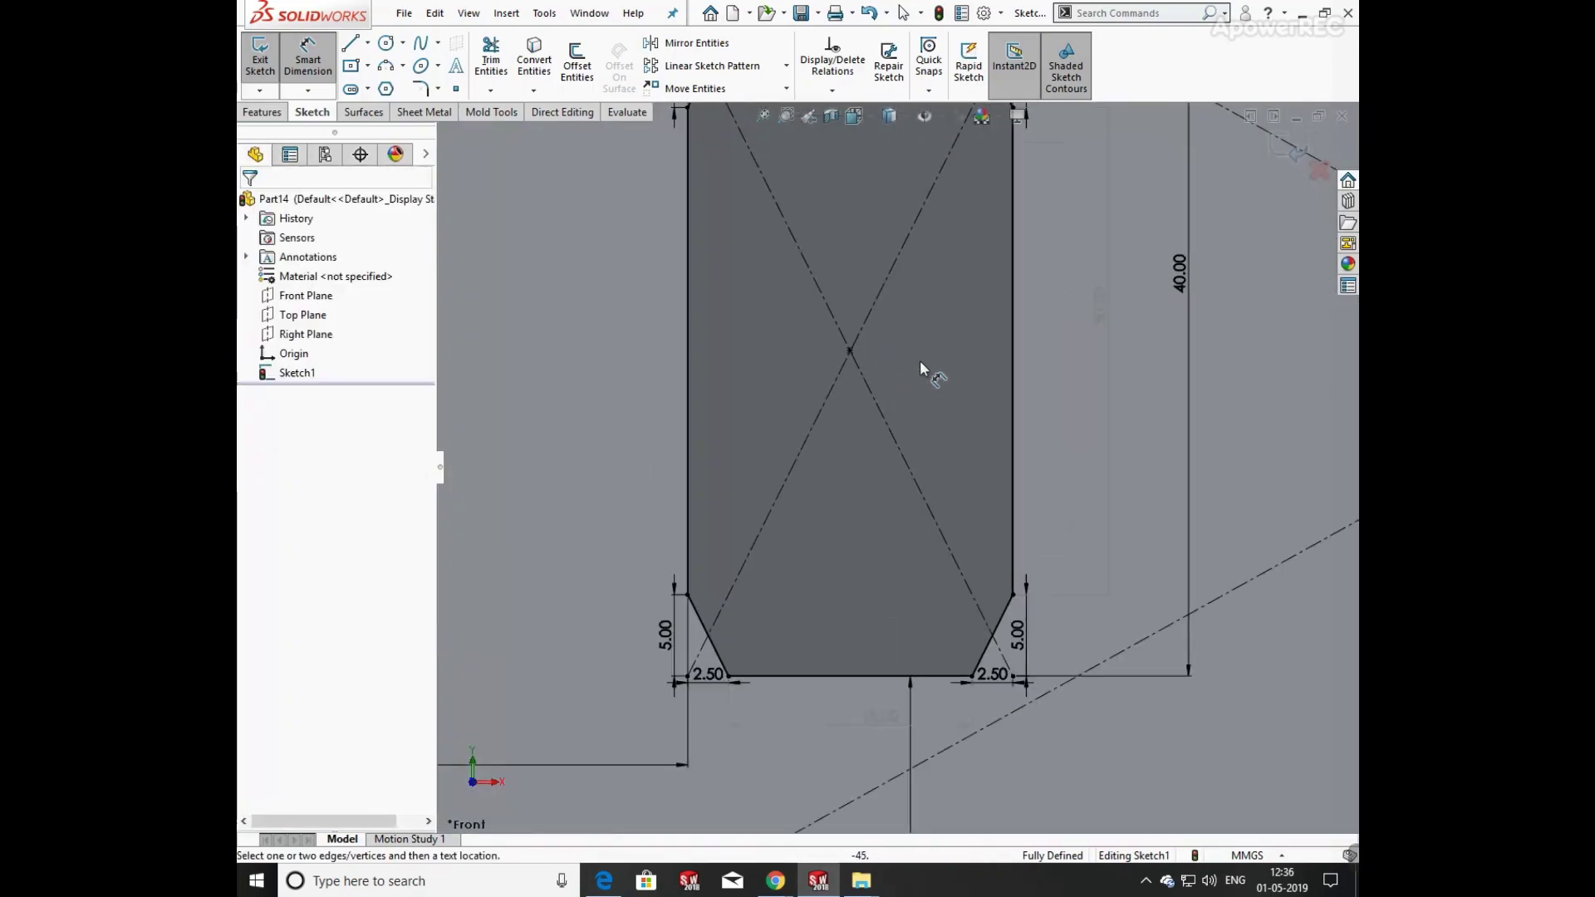
pyautogui.scroll(-1, 920, 360)
pyautogui.scroll(5, 974, 399)
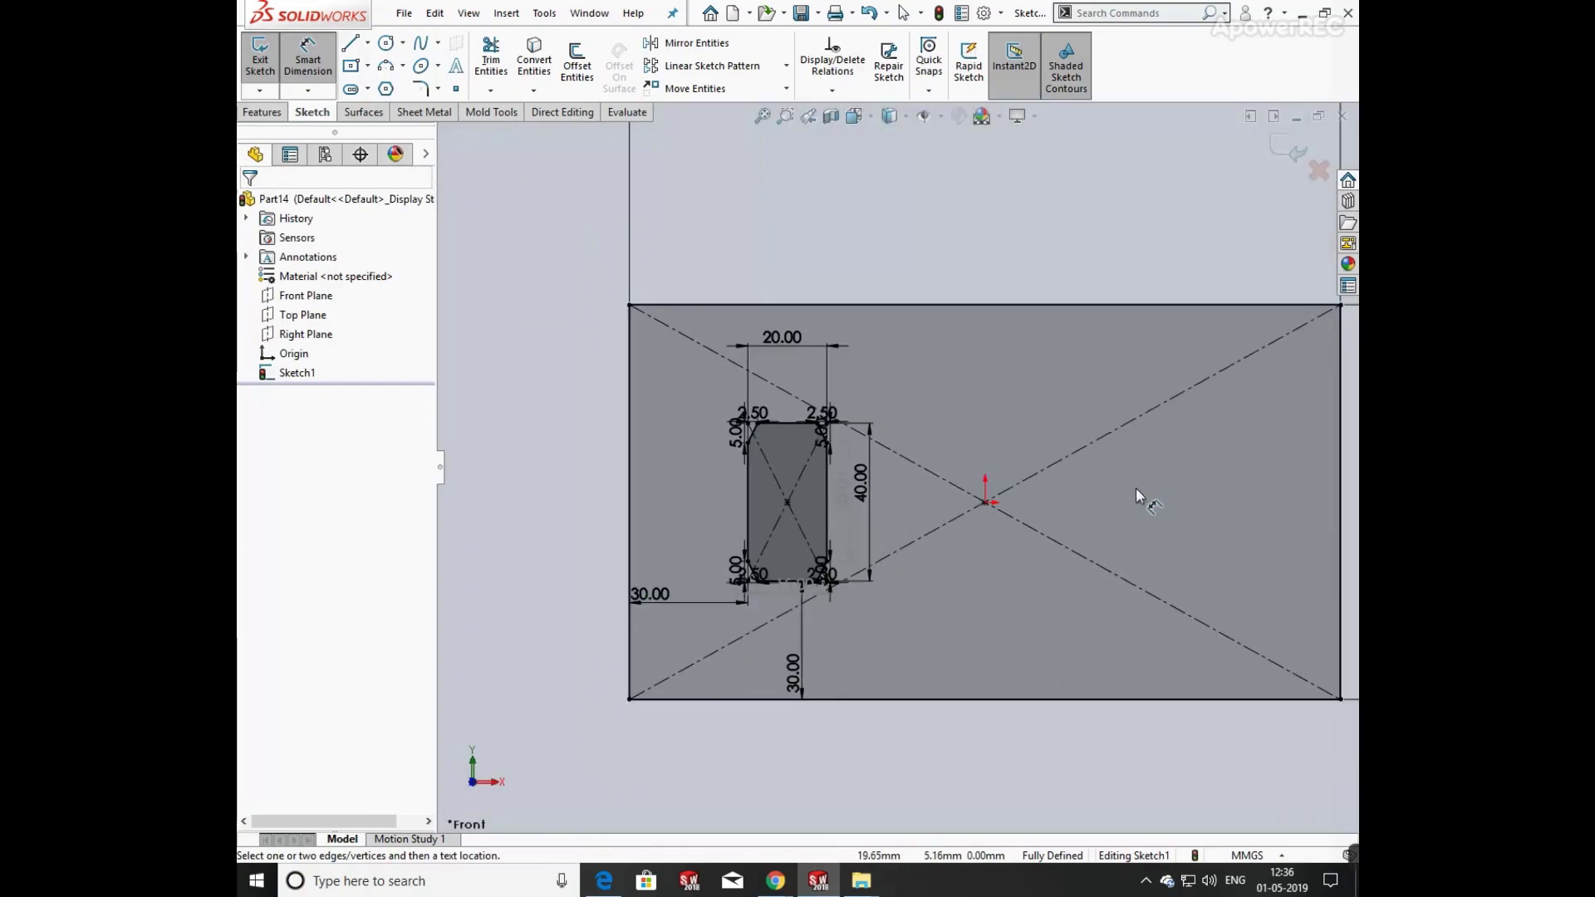
pyautogui.scroll(2, 1155, 520)
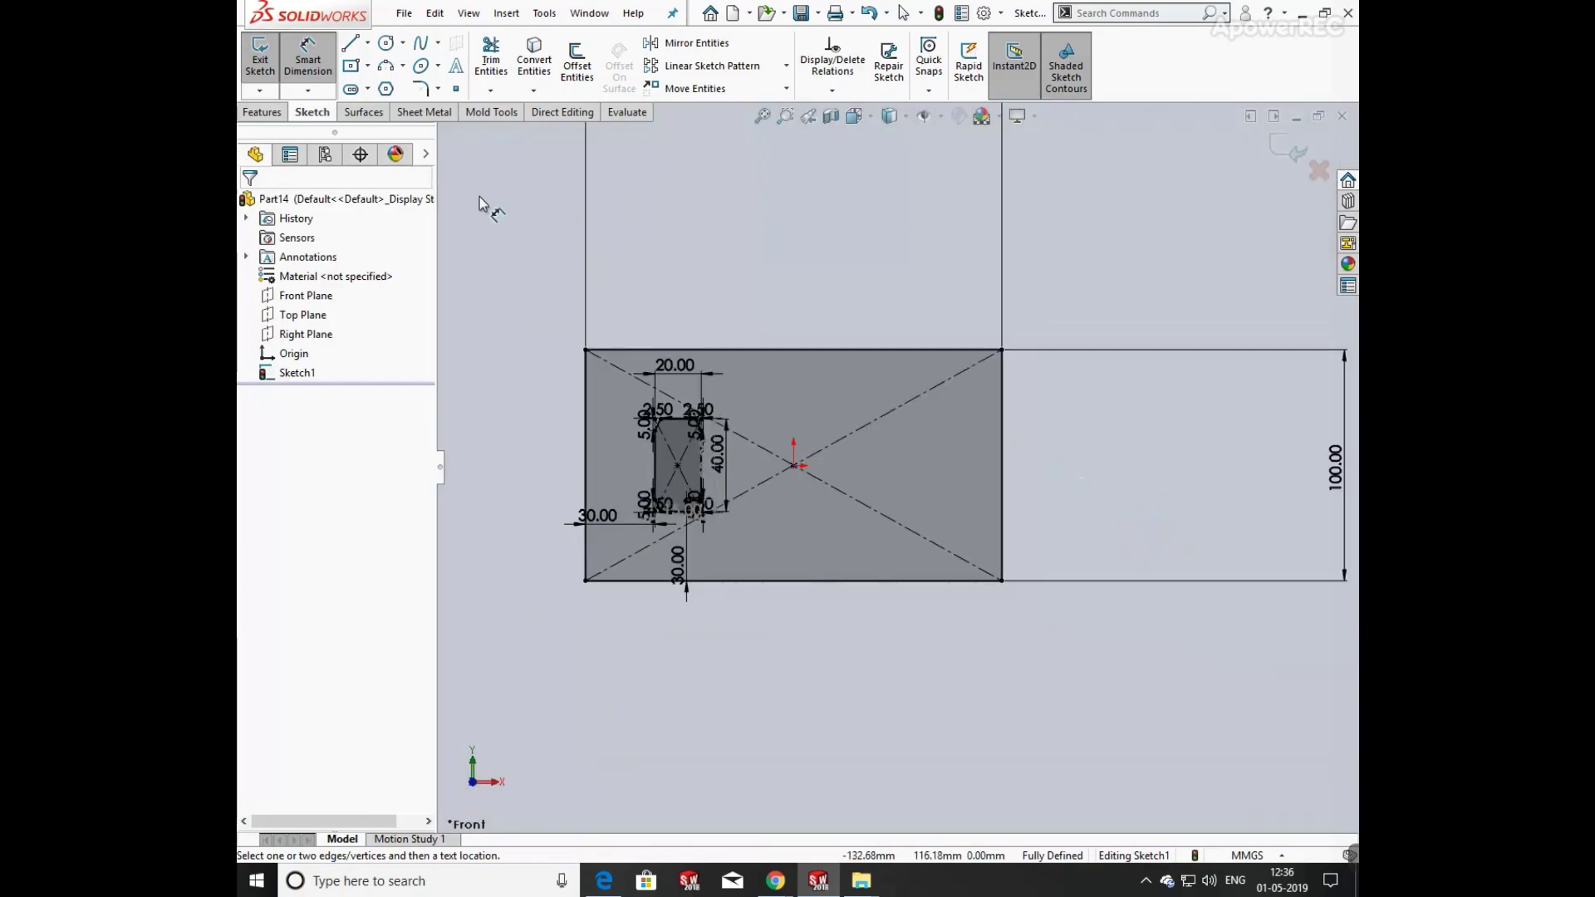
pyautogui.scroll(3, 854, 353)
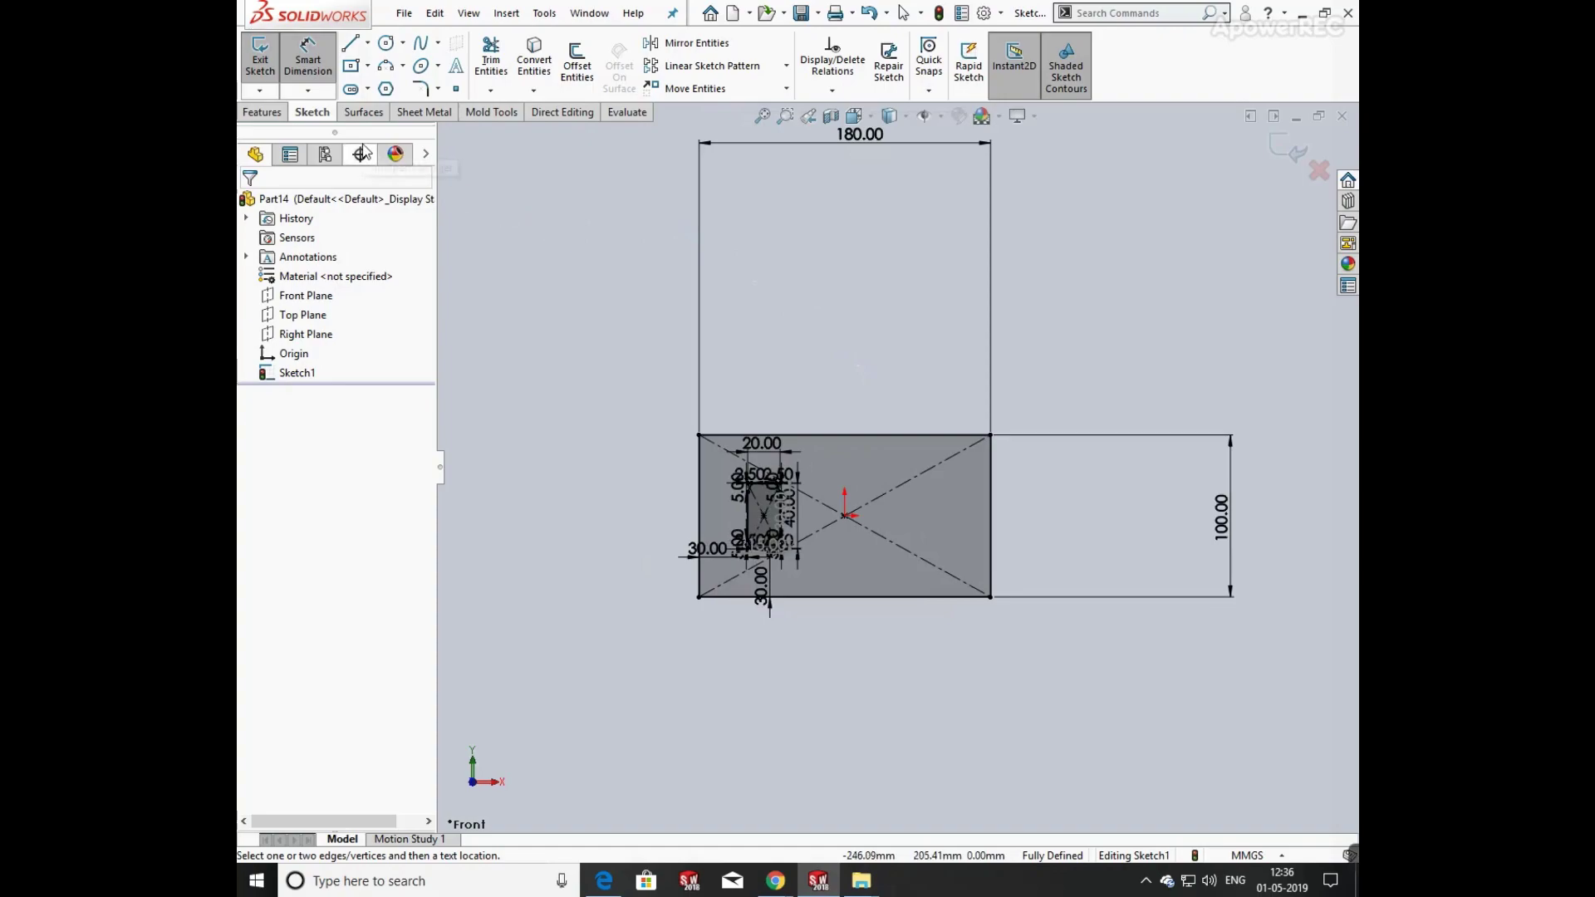
# - Start a base flange from the sketch with a 1.20 mm sheet thickness
pyautogui.click(409, 117)
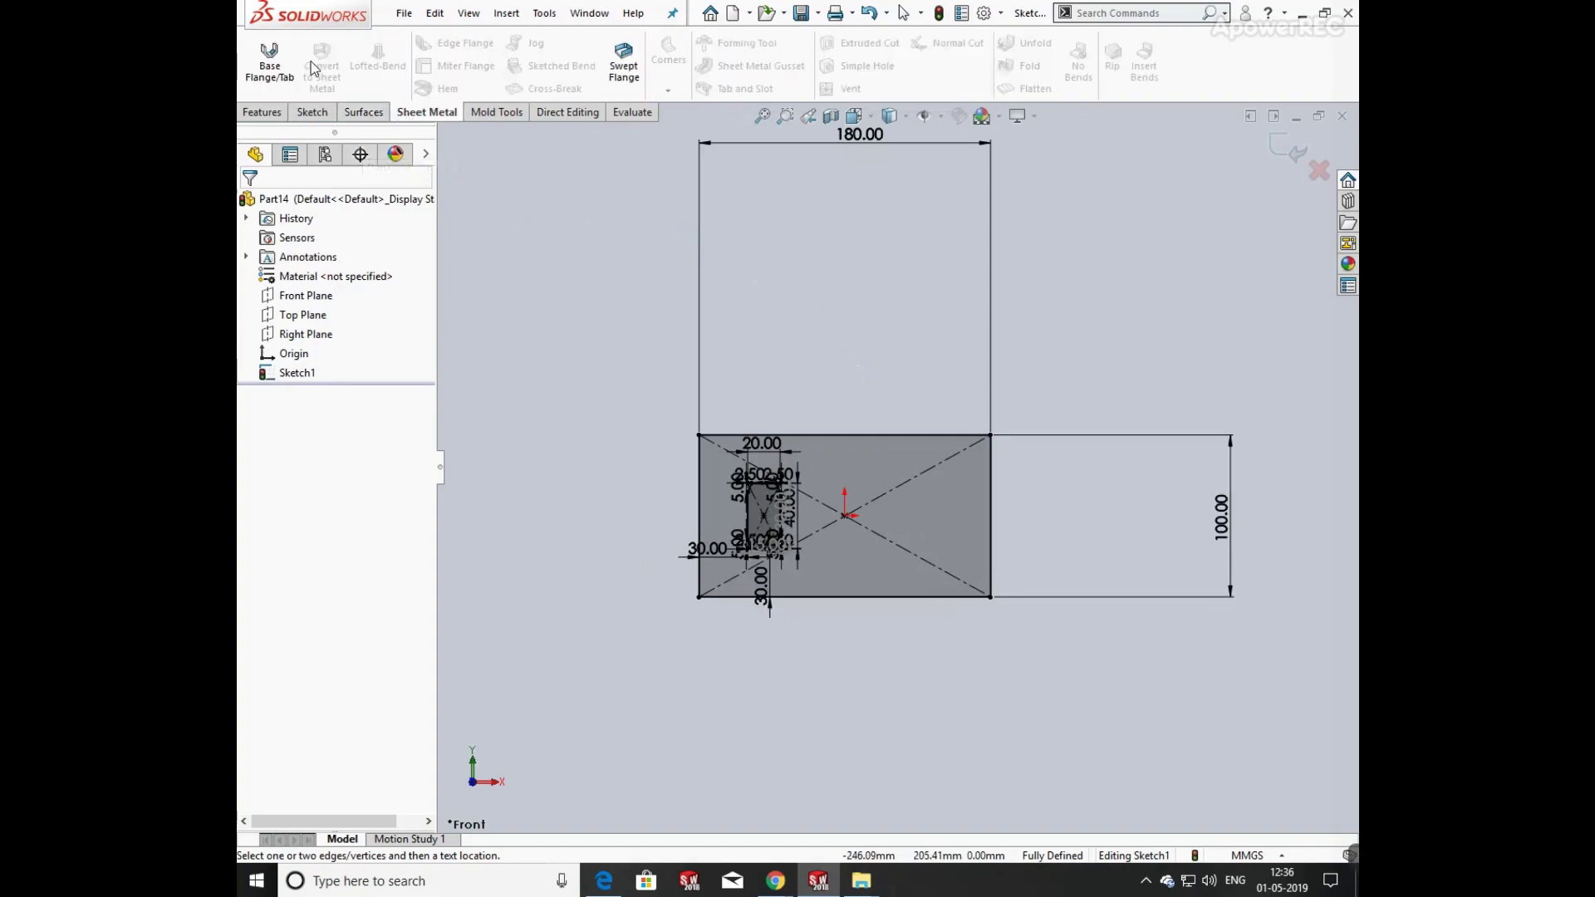
pyautogui.click(269, 56)
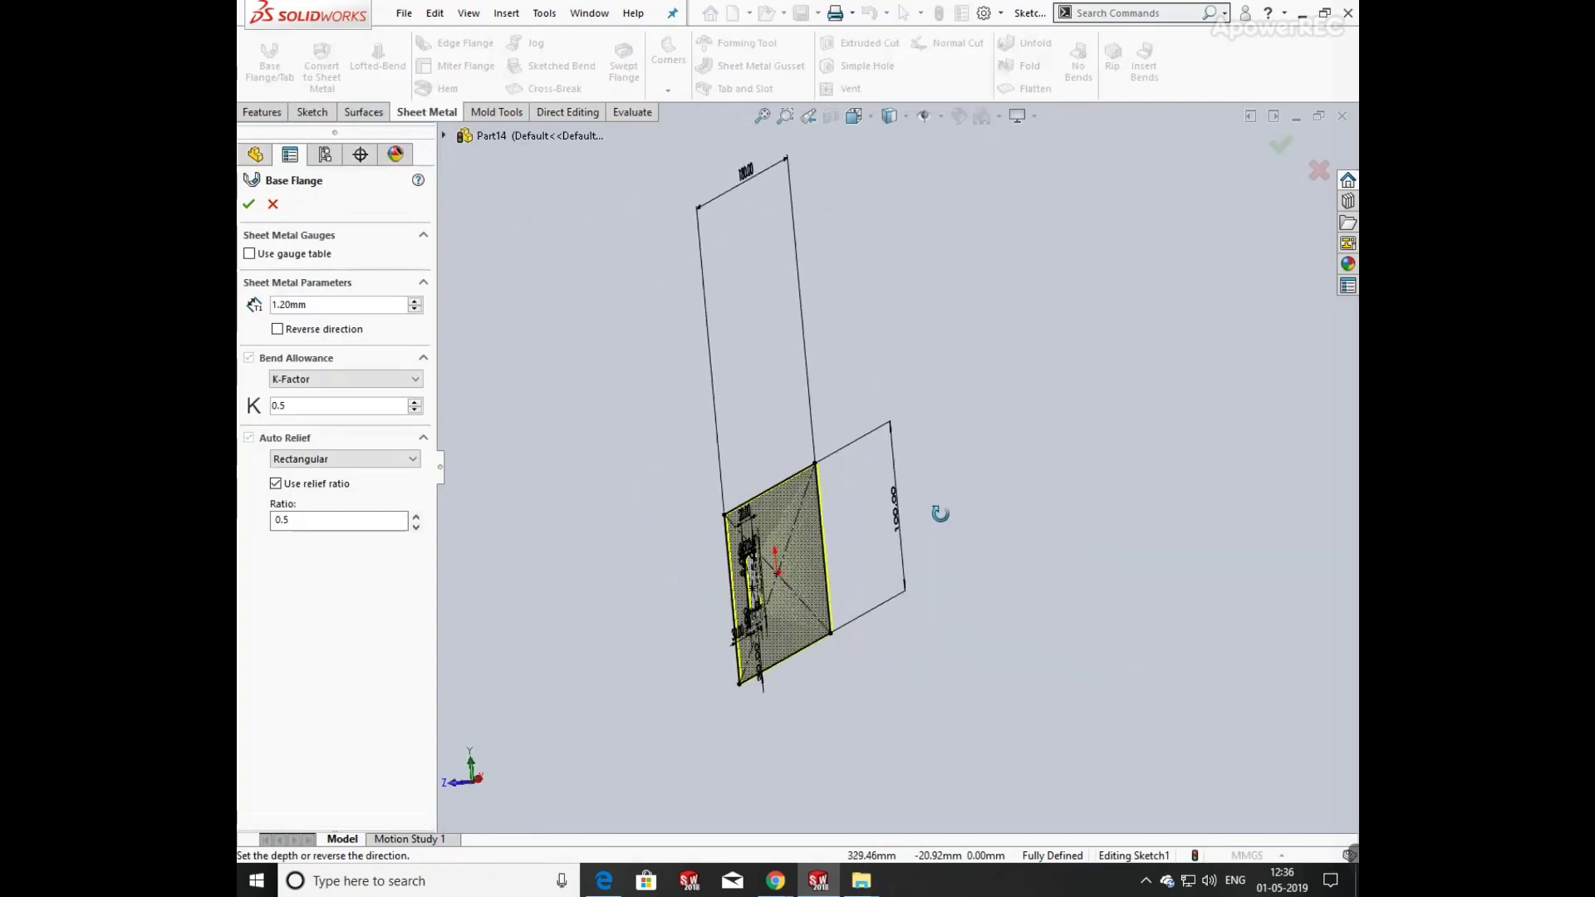
pyautogui.moveTo(940, 513); pyautogui.dragTo(1085, 425, button='middle')
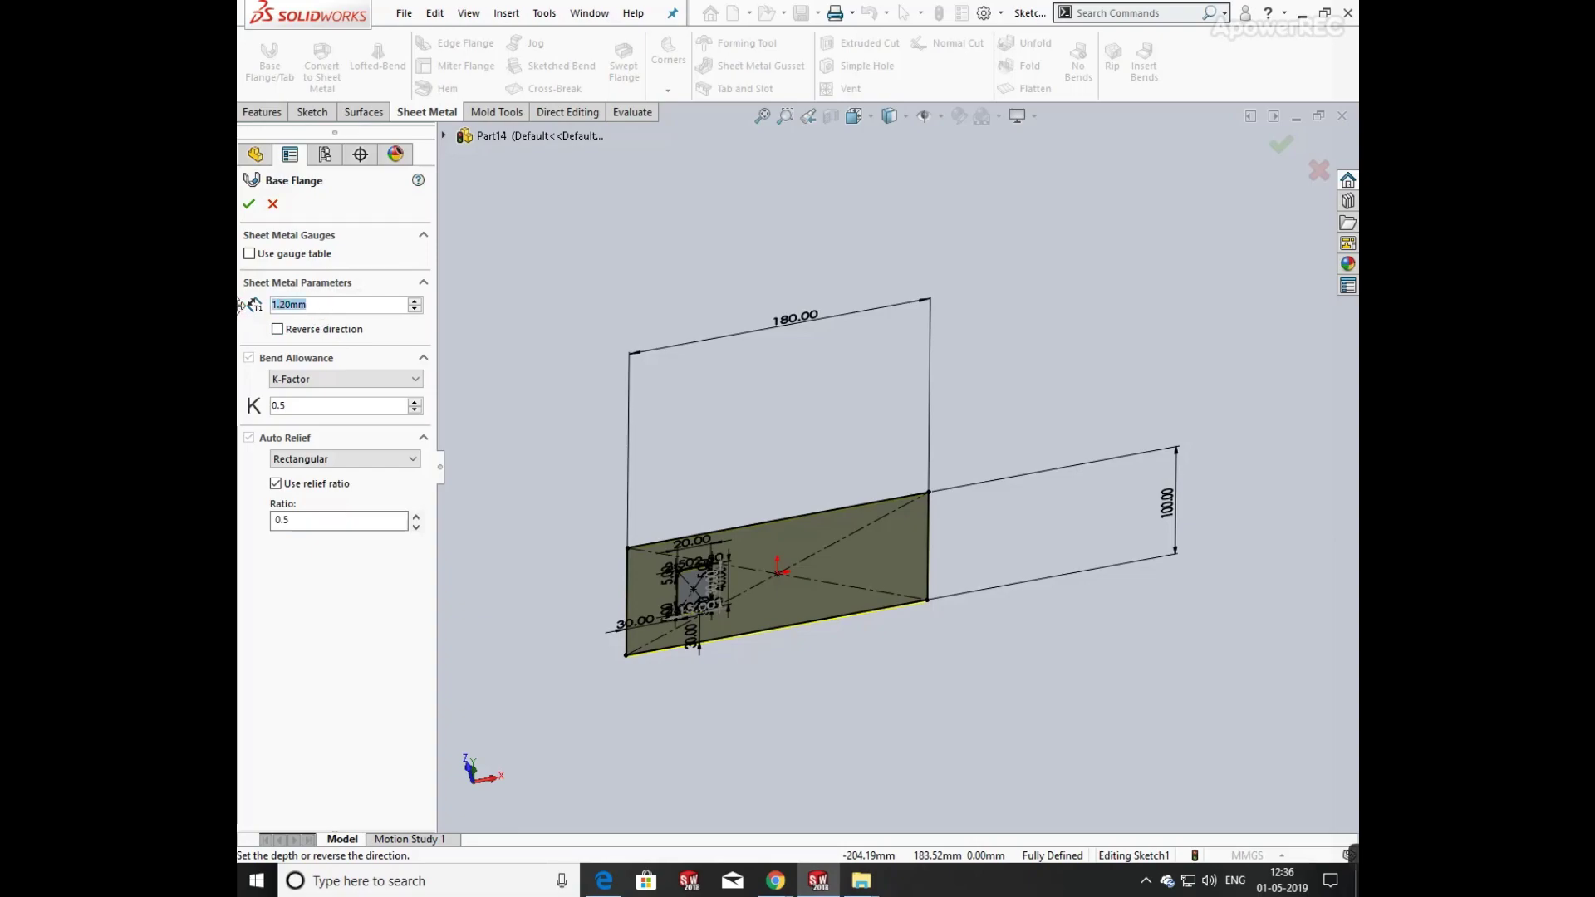
pyautogui.write('5')
pyautogui.press('Return')
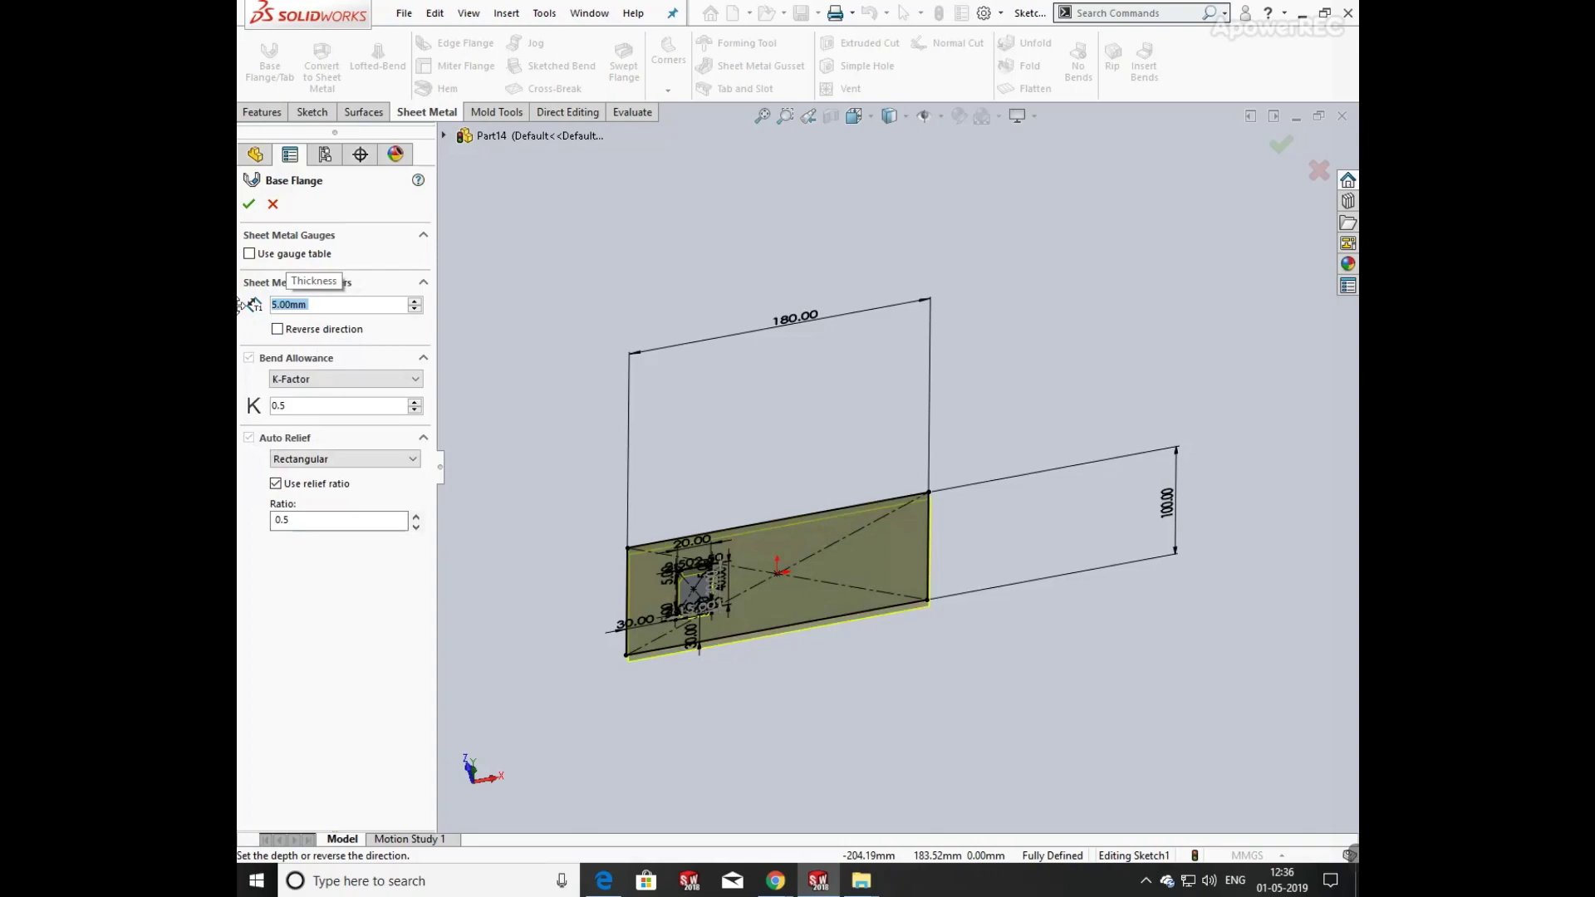
pyautogui.write('1.20')
pyautogui.press('Return')
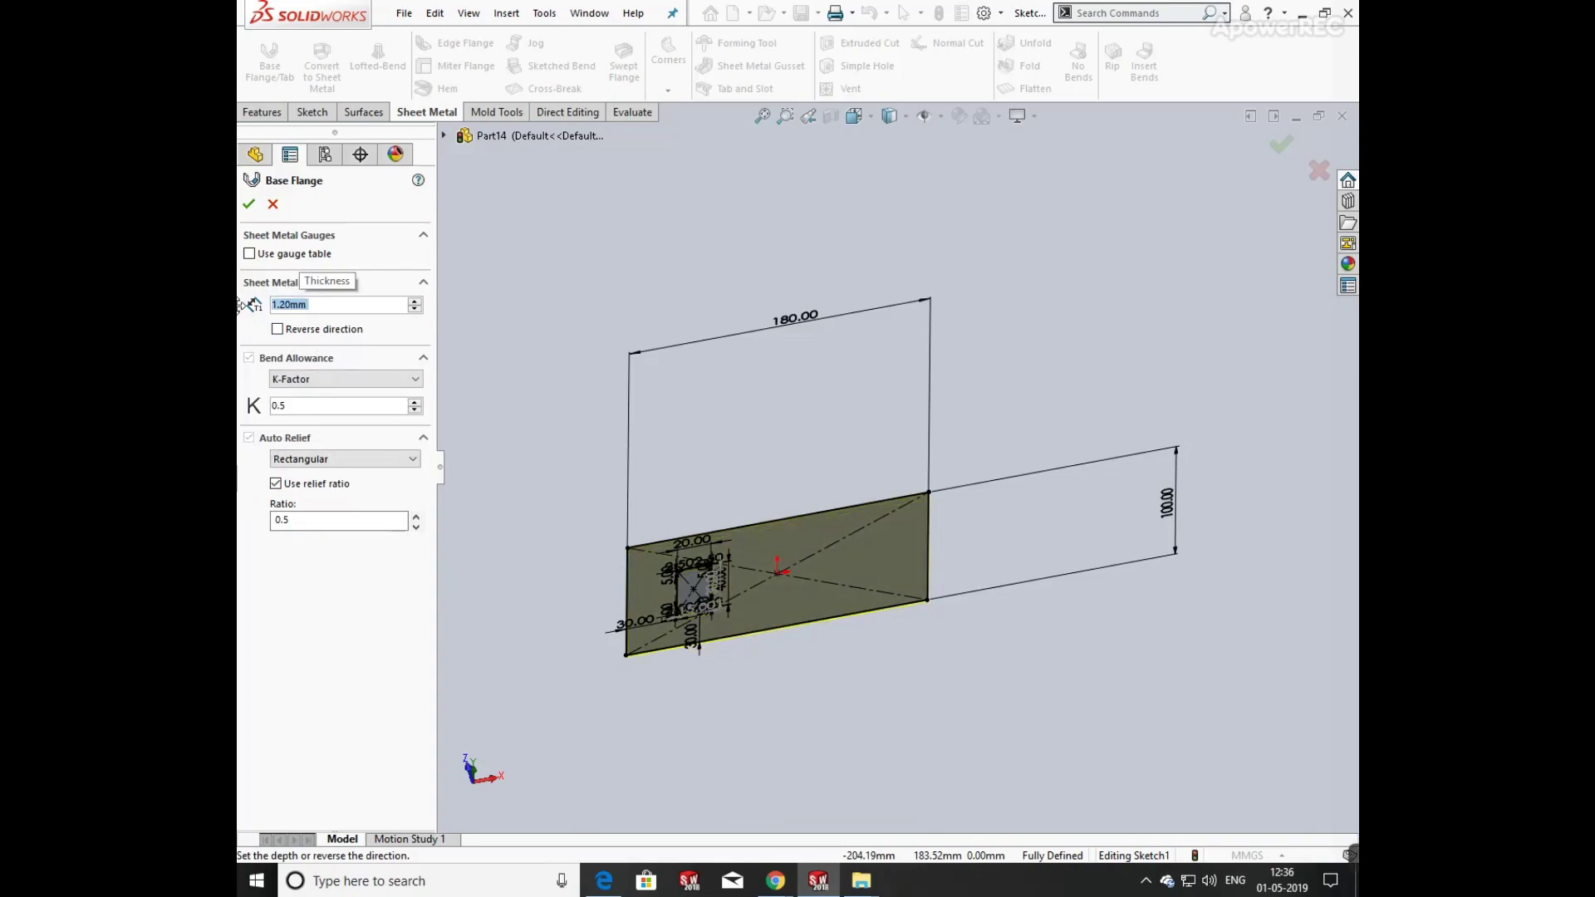
# - Keep K-Factor 0.5 bend allowance and rectangular relief, and create Base-Flange1
pyautogui.moveTo(797, 656)
pyautogui.mouseDown(button='middle')
pyautogui.moveTo(835, 414)
pyautogui.moveTo(944, 313)
pyautogui.moveTo(955, 281)
pyautogui.moveTo(1001, 334)
pyautogui.mouseUp(button='middle')
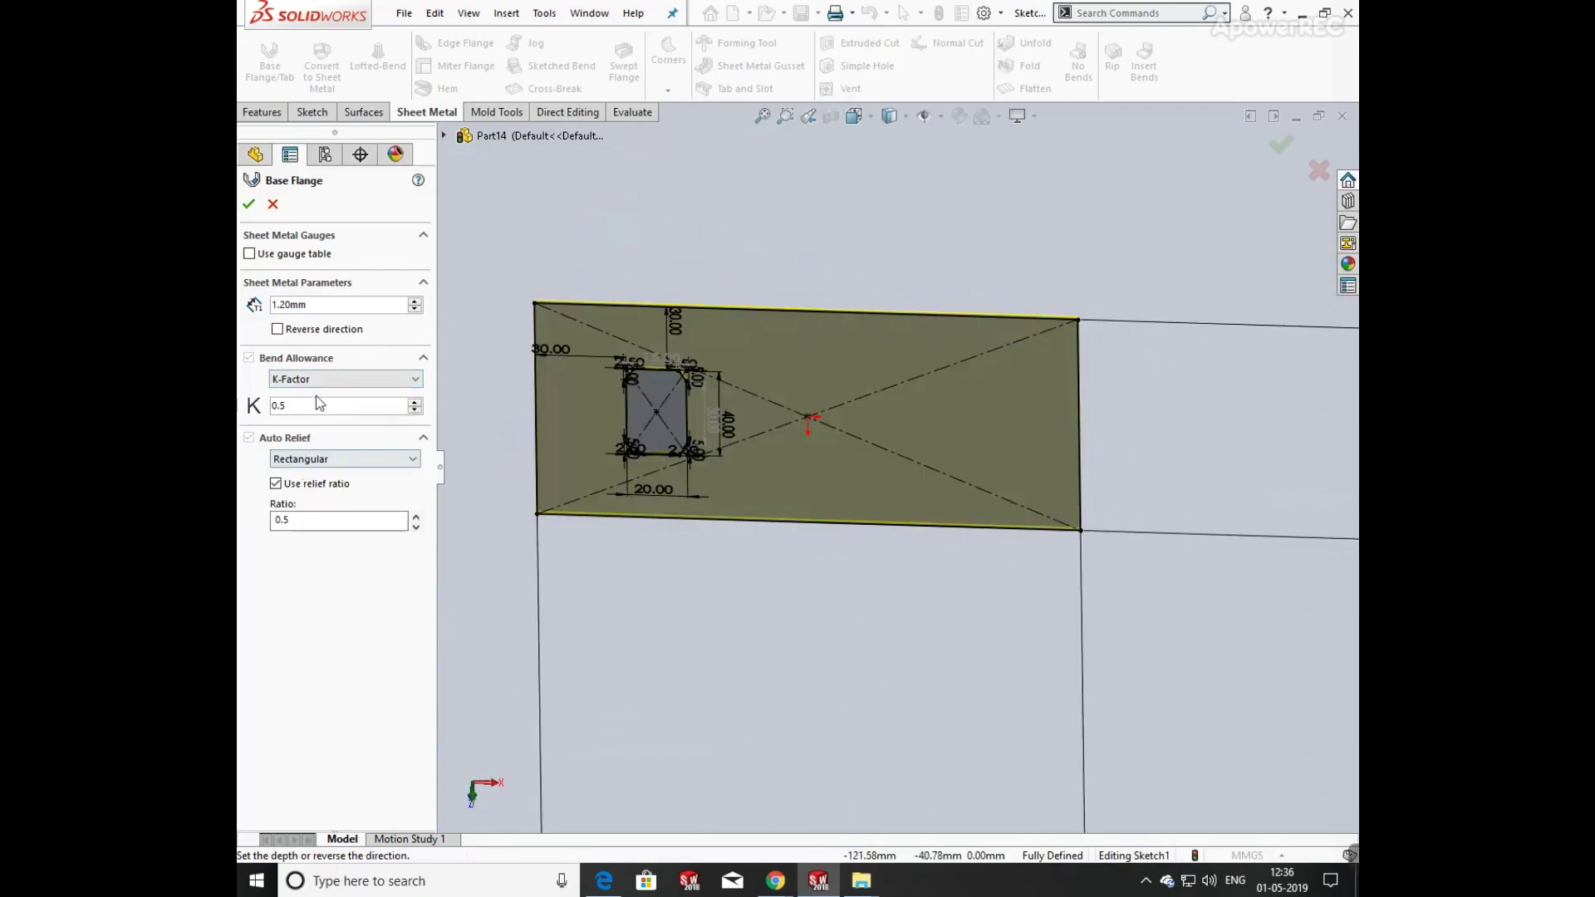
pyautogui.click(383, 383)
pyautogui.click(384, 406)
pyautogui.click(396, 464)
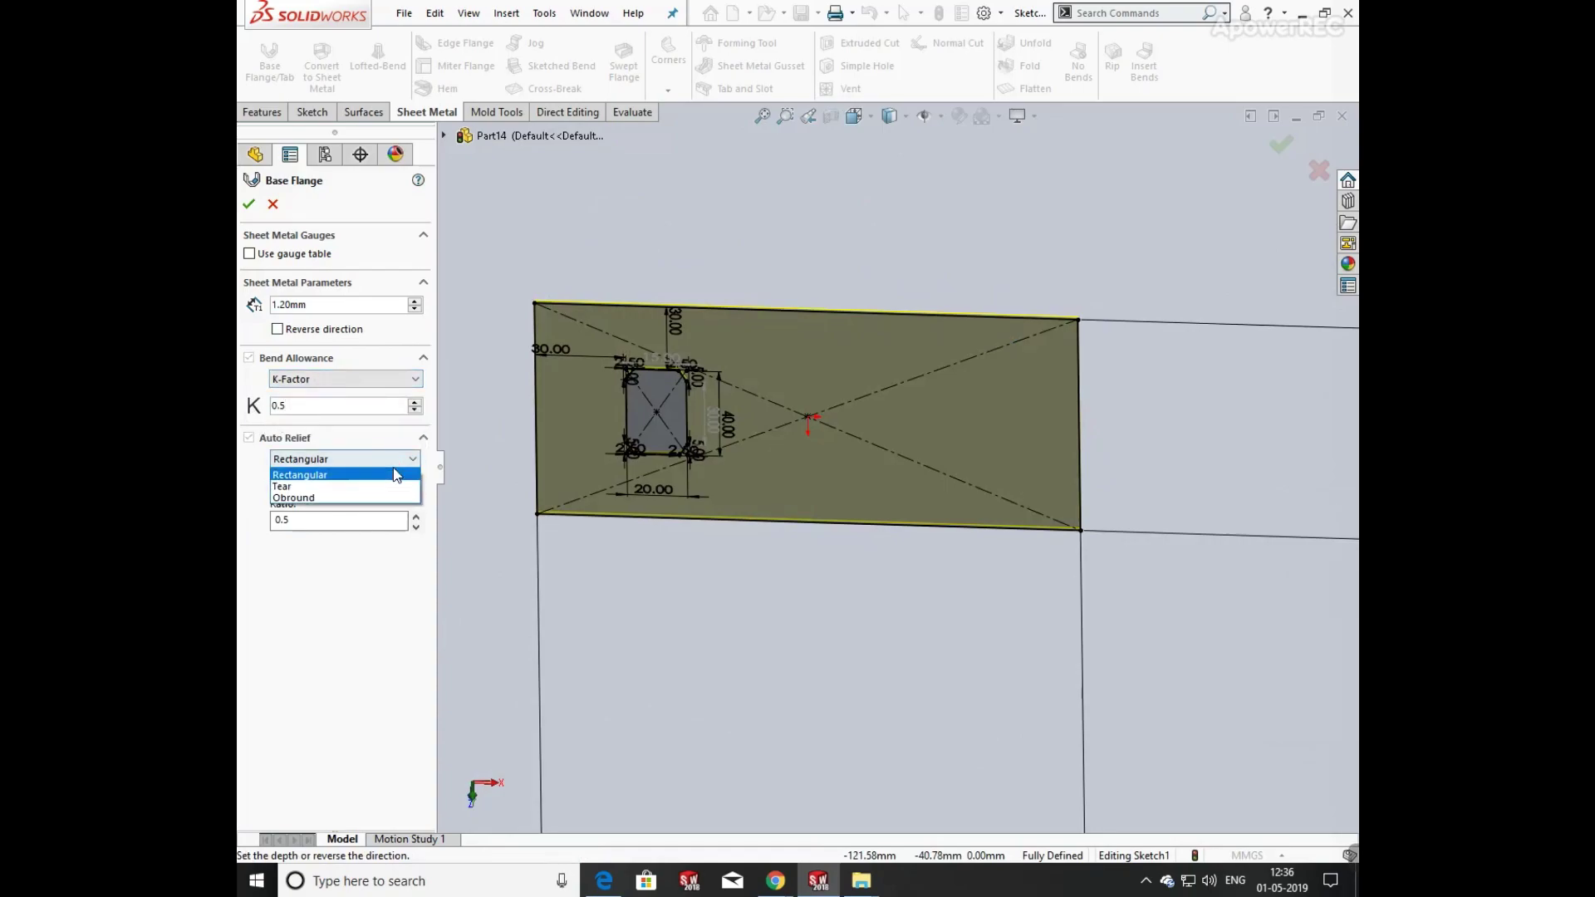
pyautogui.click(378, 476)
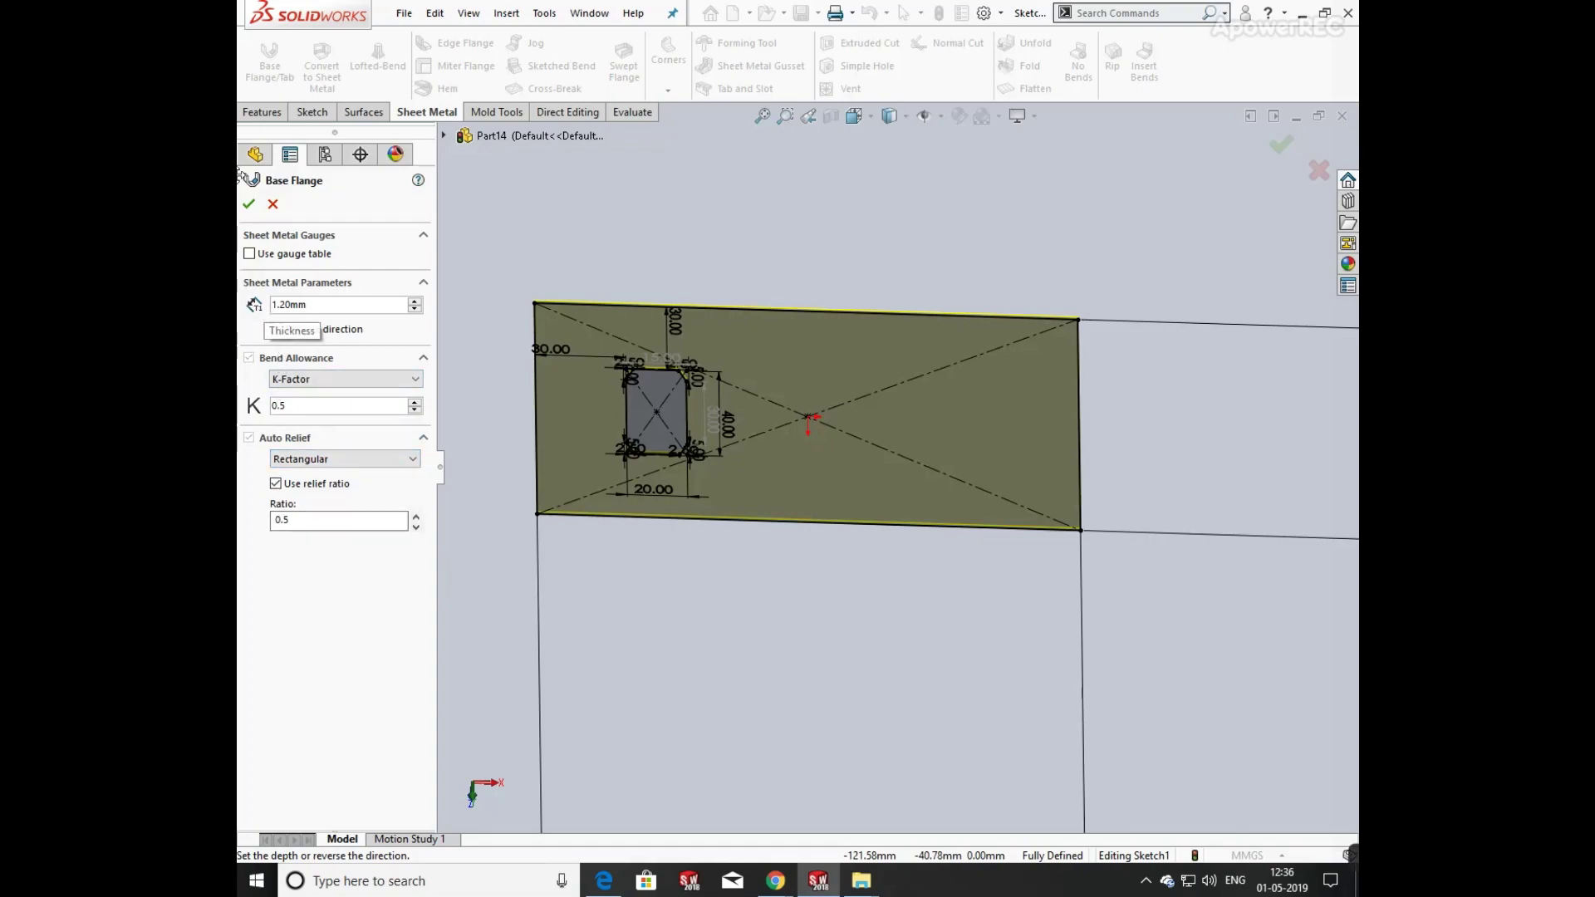
pyautogui.click(249, 204)
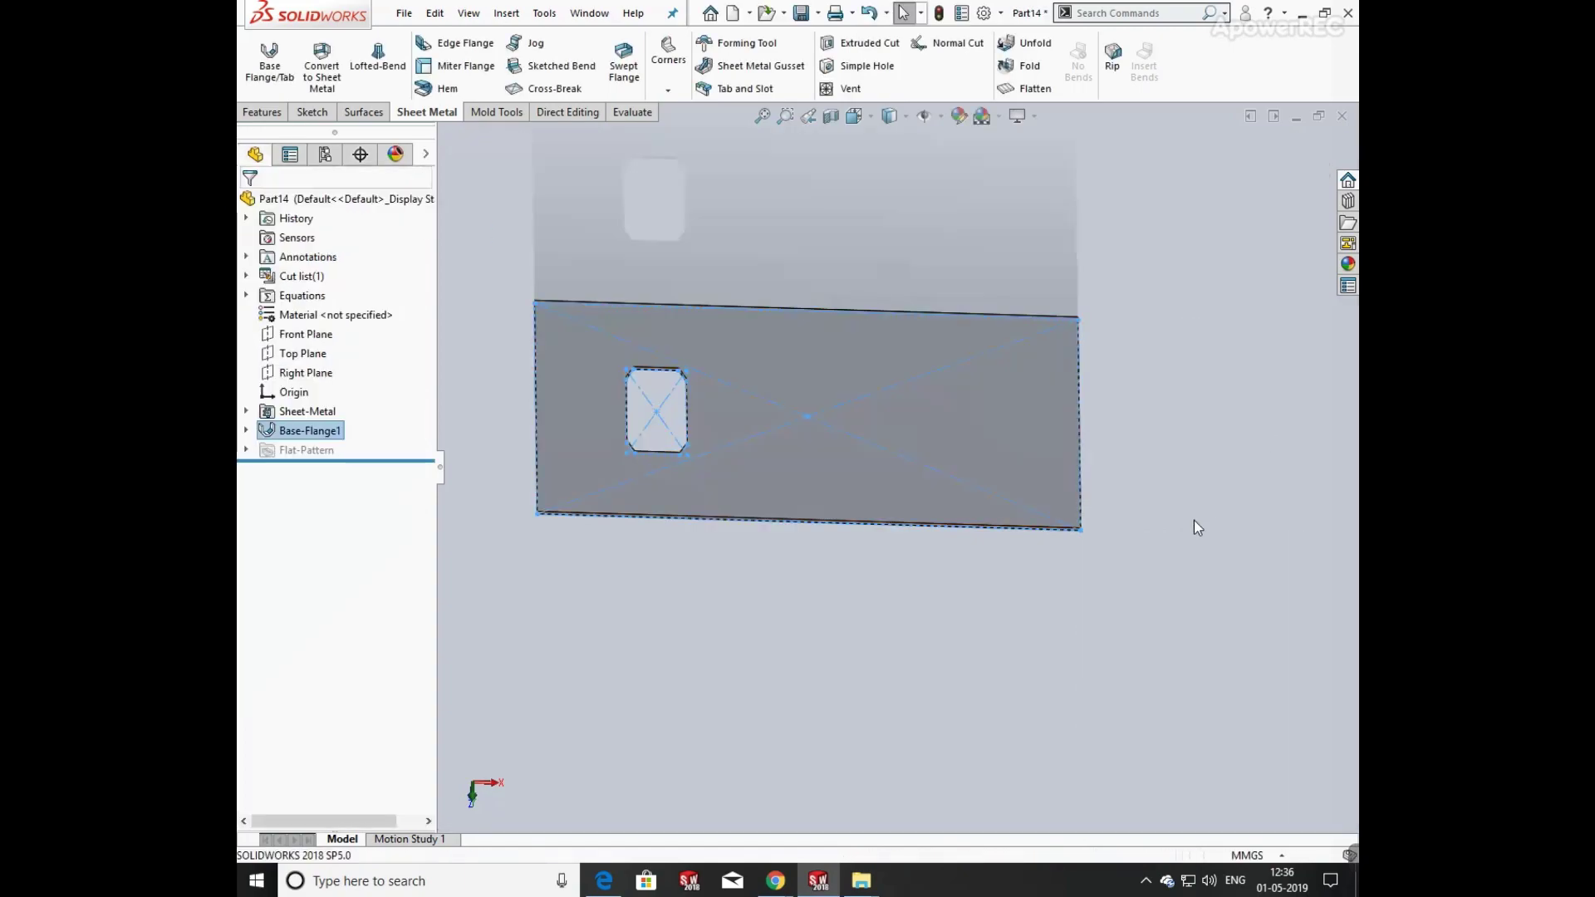
pyautogui.click(1125, 541)
pyautogui.moveTo(1125, 541)
pyautogui.mouseDown(button='middle')
pyautogui.moveTo(1033, 366)
pyautogui.moveTo(896, 497)
pyautogui.moveTo(883, 542)
pyautogui.mouseUp(button='middle')
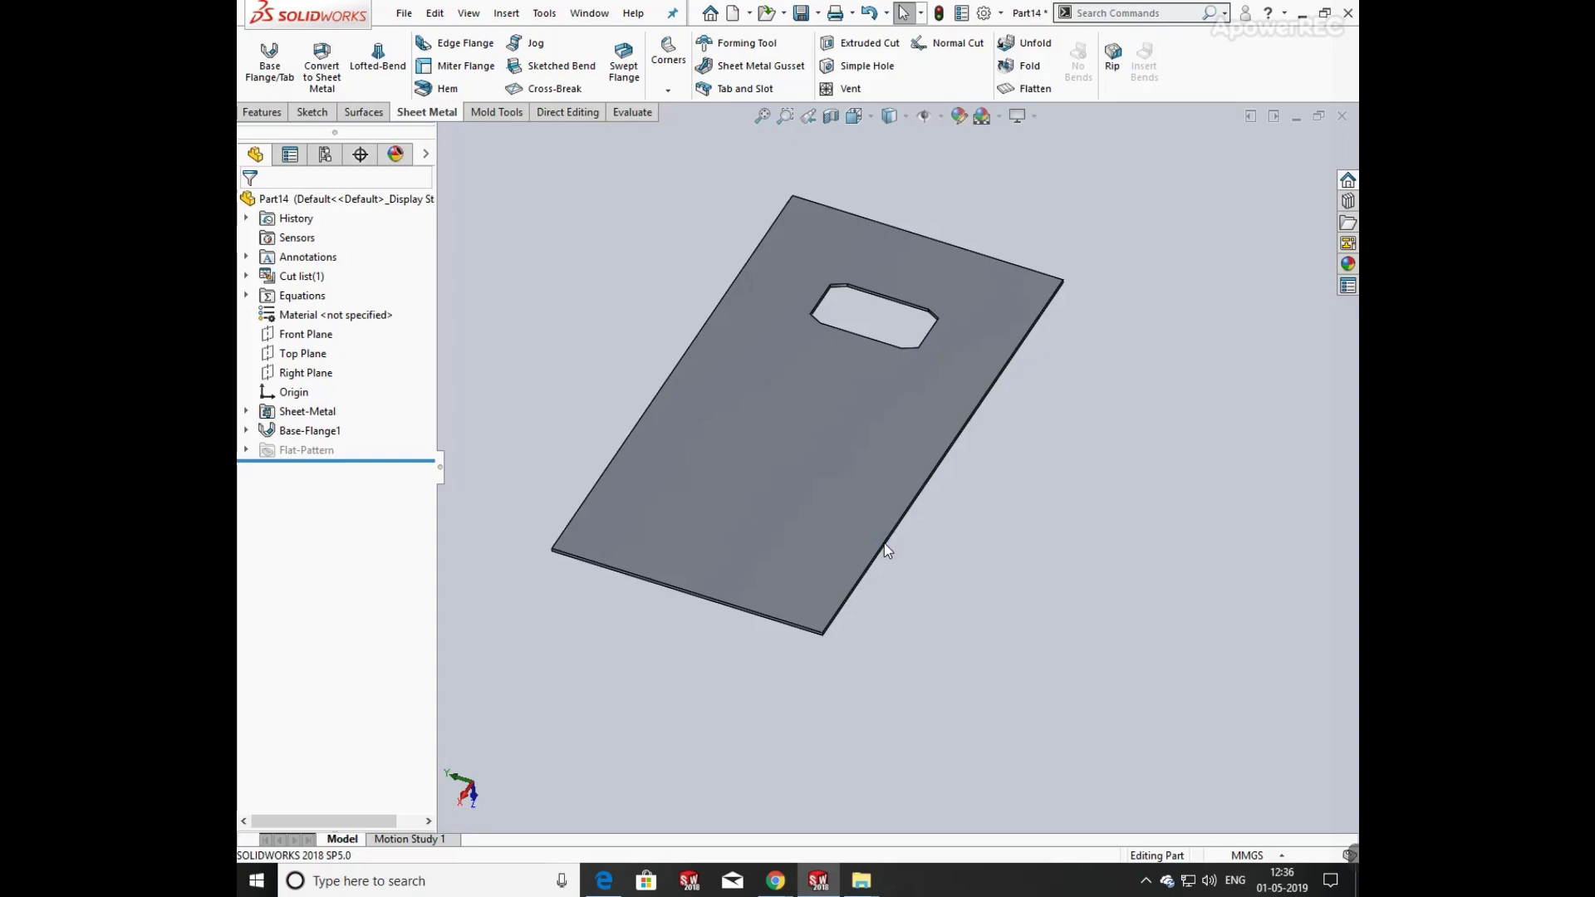
pyautogui.click(840, 416)
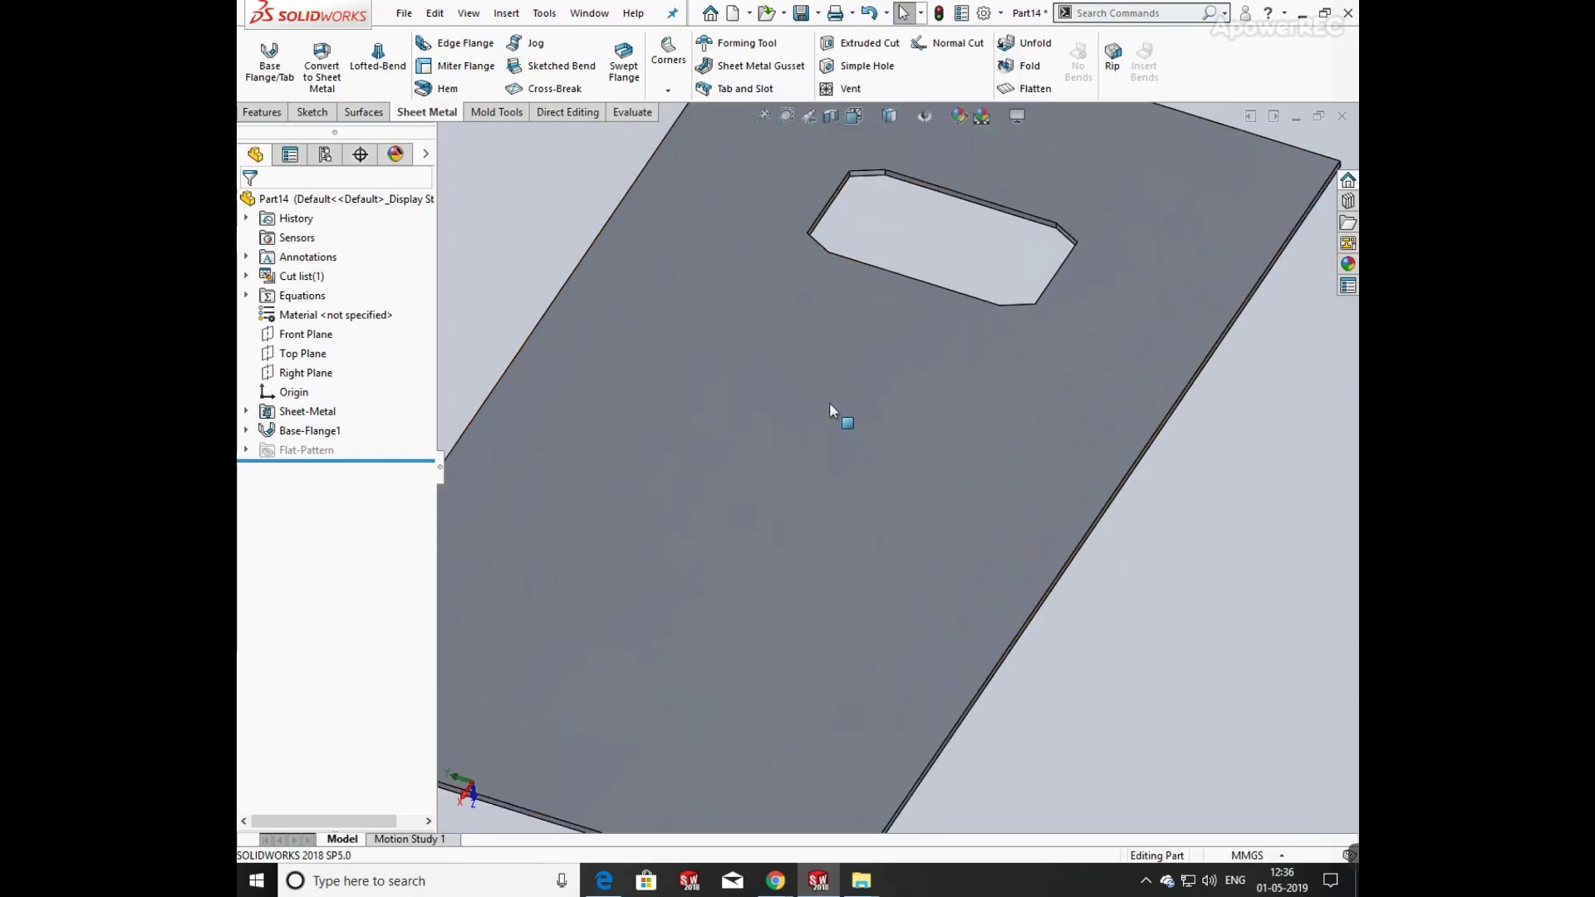
pyautogui.hotkey('ctrl', '8')
pyautogui.moveTo(700, 184)
pyautogui.mouseDown(button='middle')
pyautogui.moveTo(997, 296)
pyautogui.moveTo(955, 285)
pyautogui.mouseUp(button='middle')
pyautogui.click(463, 46)
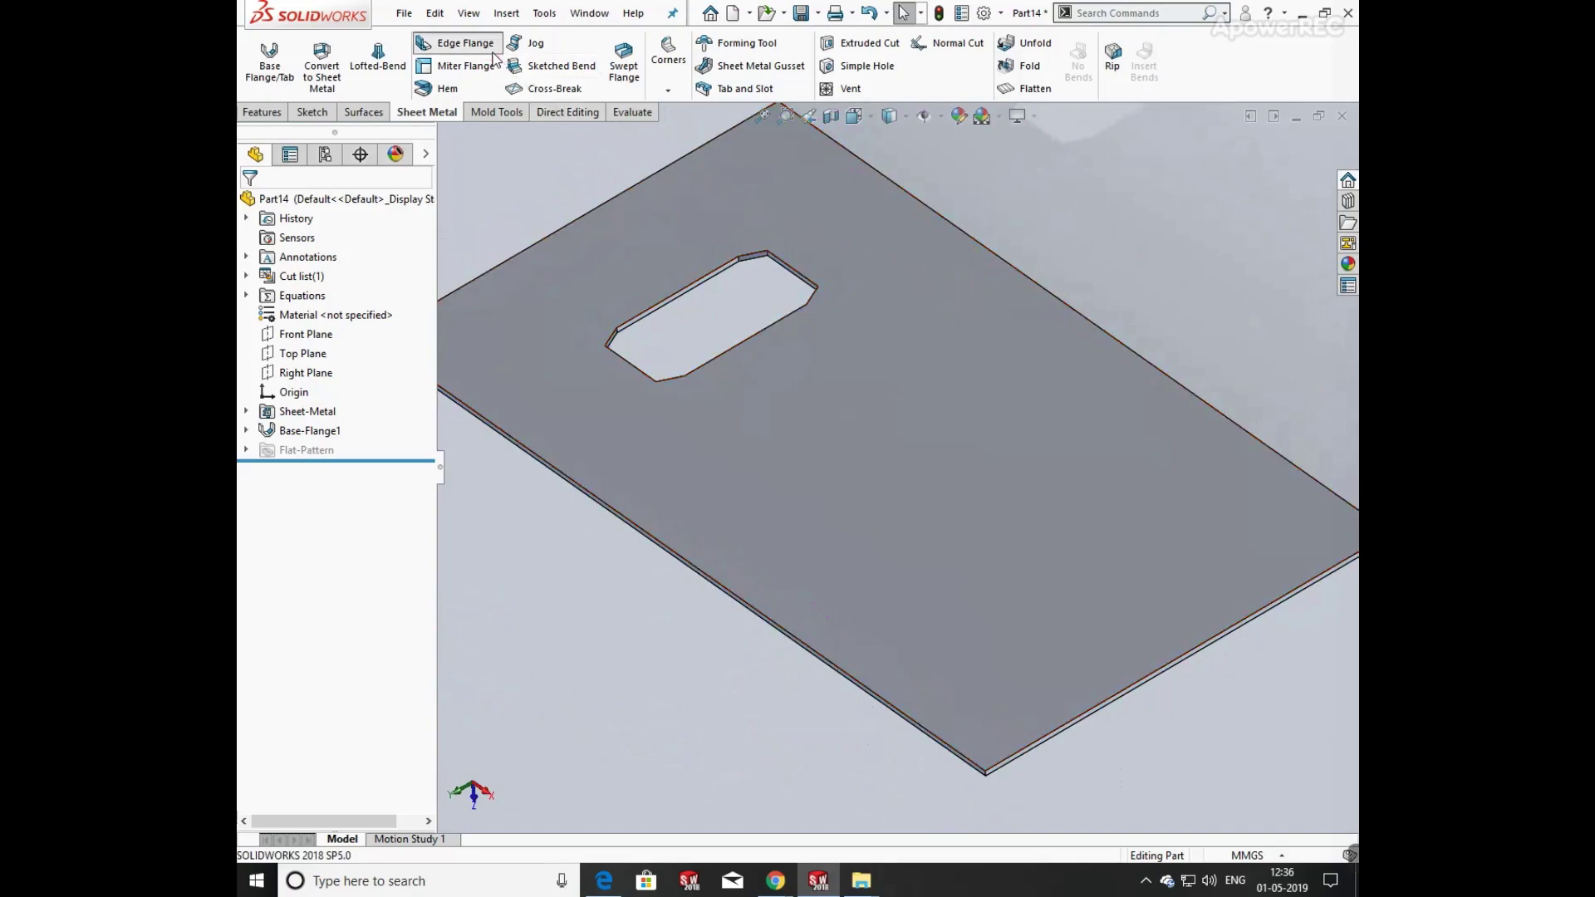
pyautogui.click(630, 525)
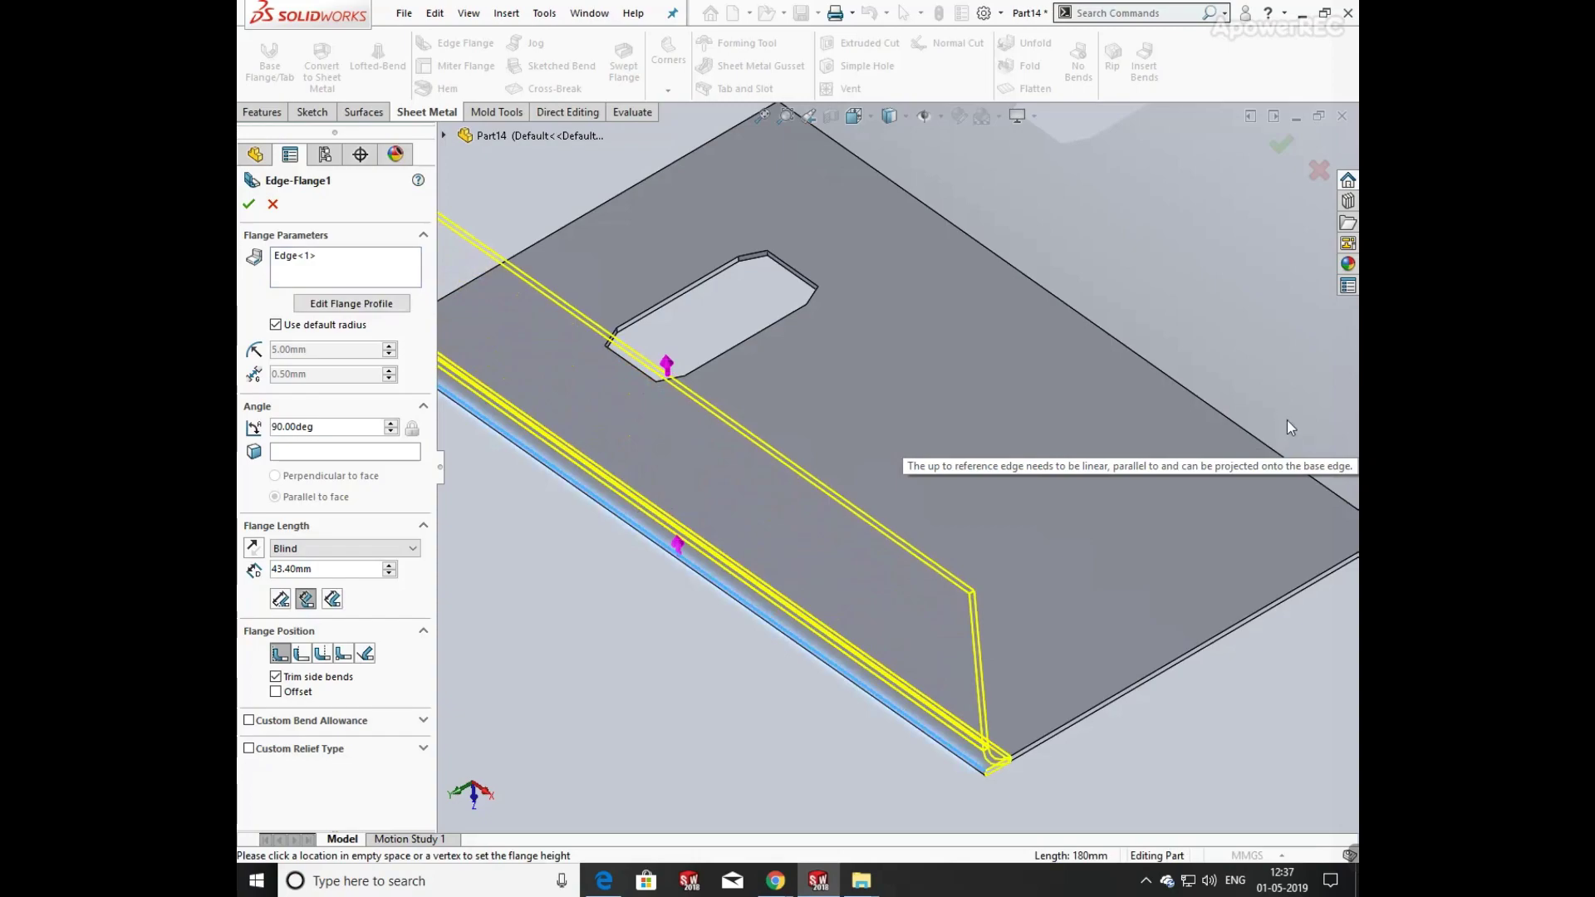
pyautogui.moveTo(1291, 428); pyautogui.dragTo(987, 459, button='middle')
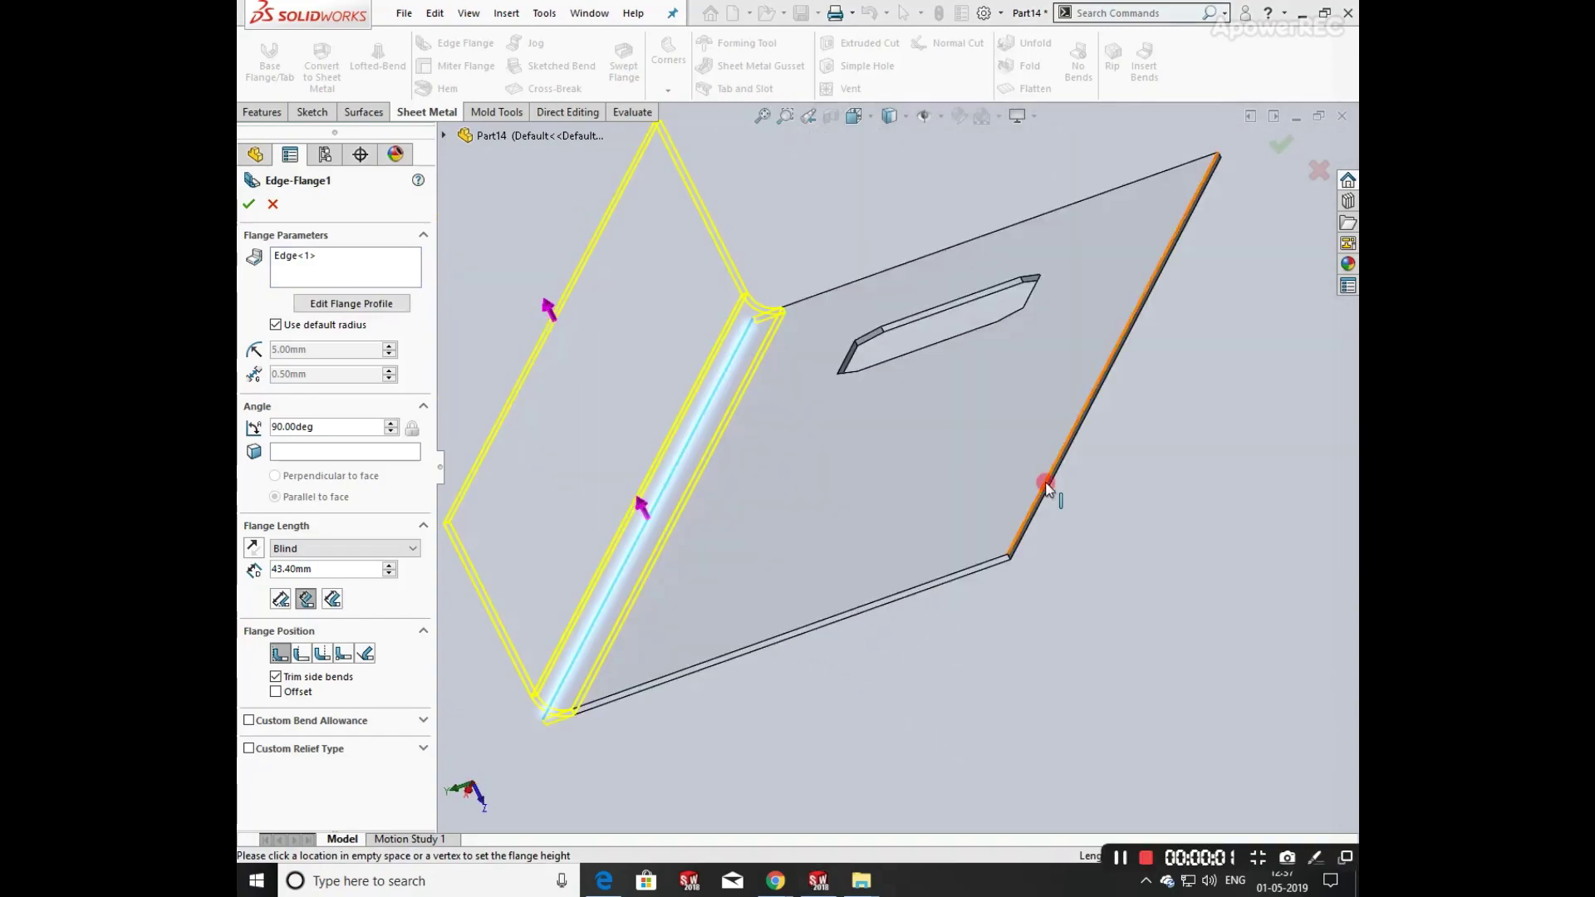
pyautogui.moveTo(1048, 486); pyautogui.dragTo(1080, 440, button='middle')
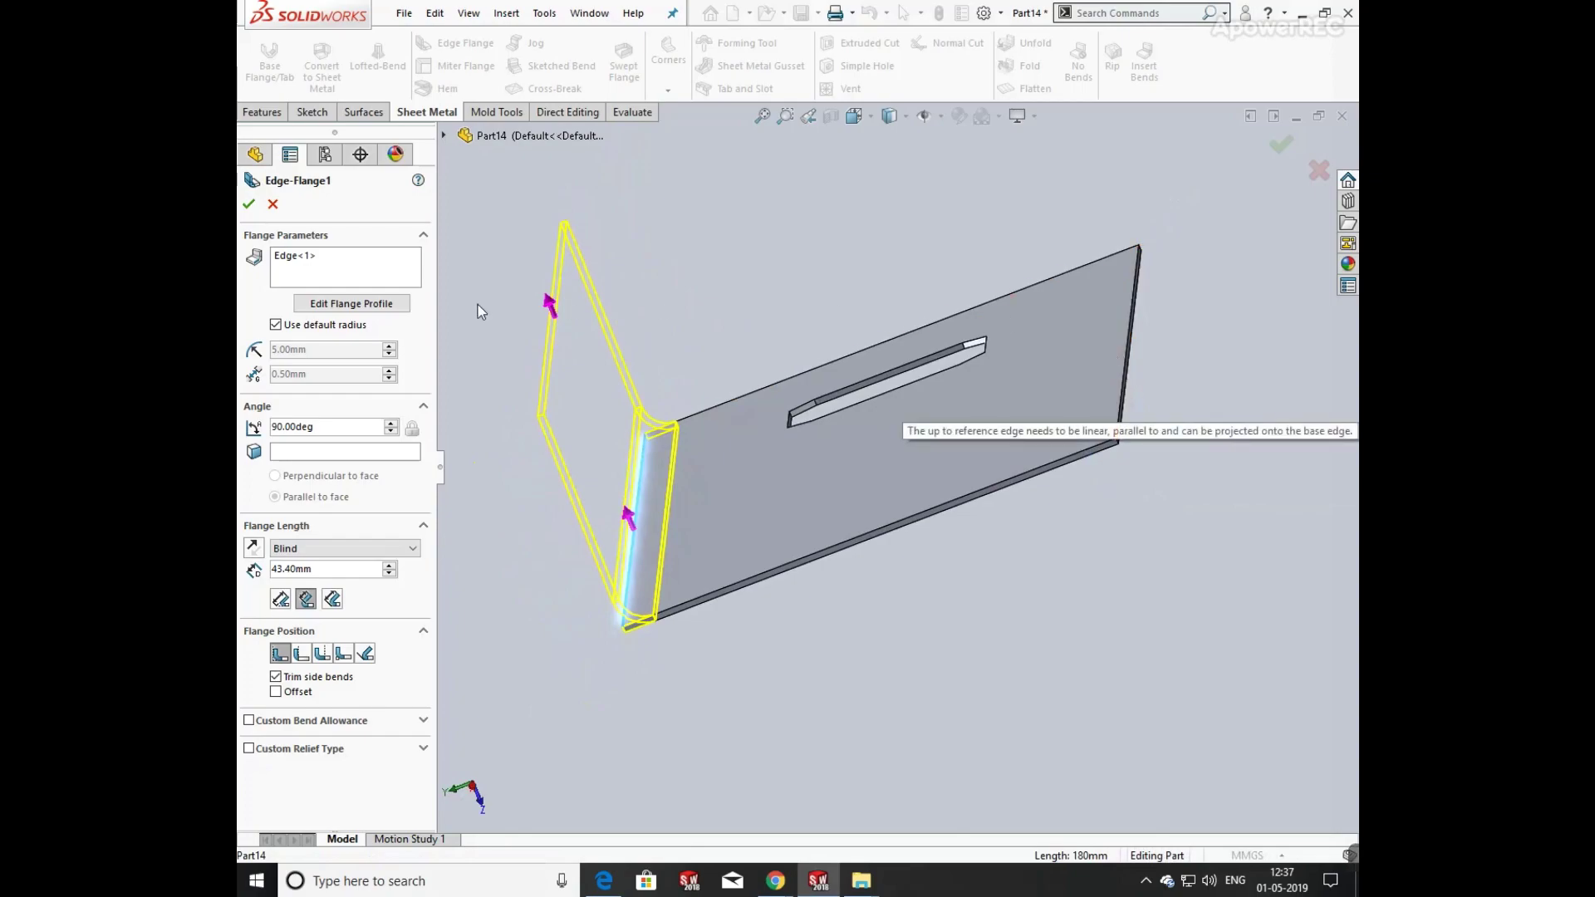
pyautogui.click(273, 204)
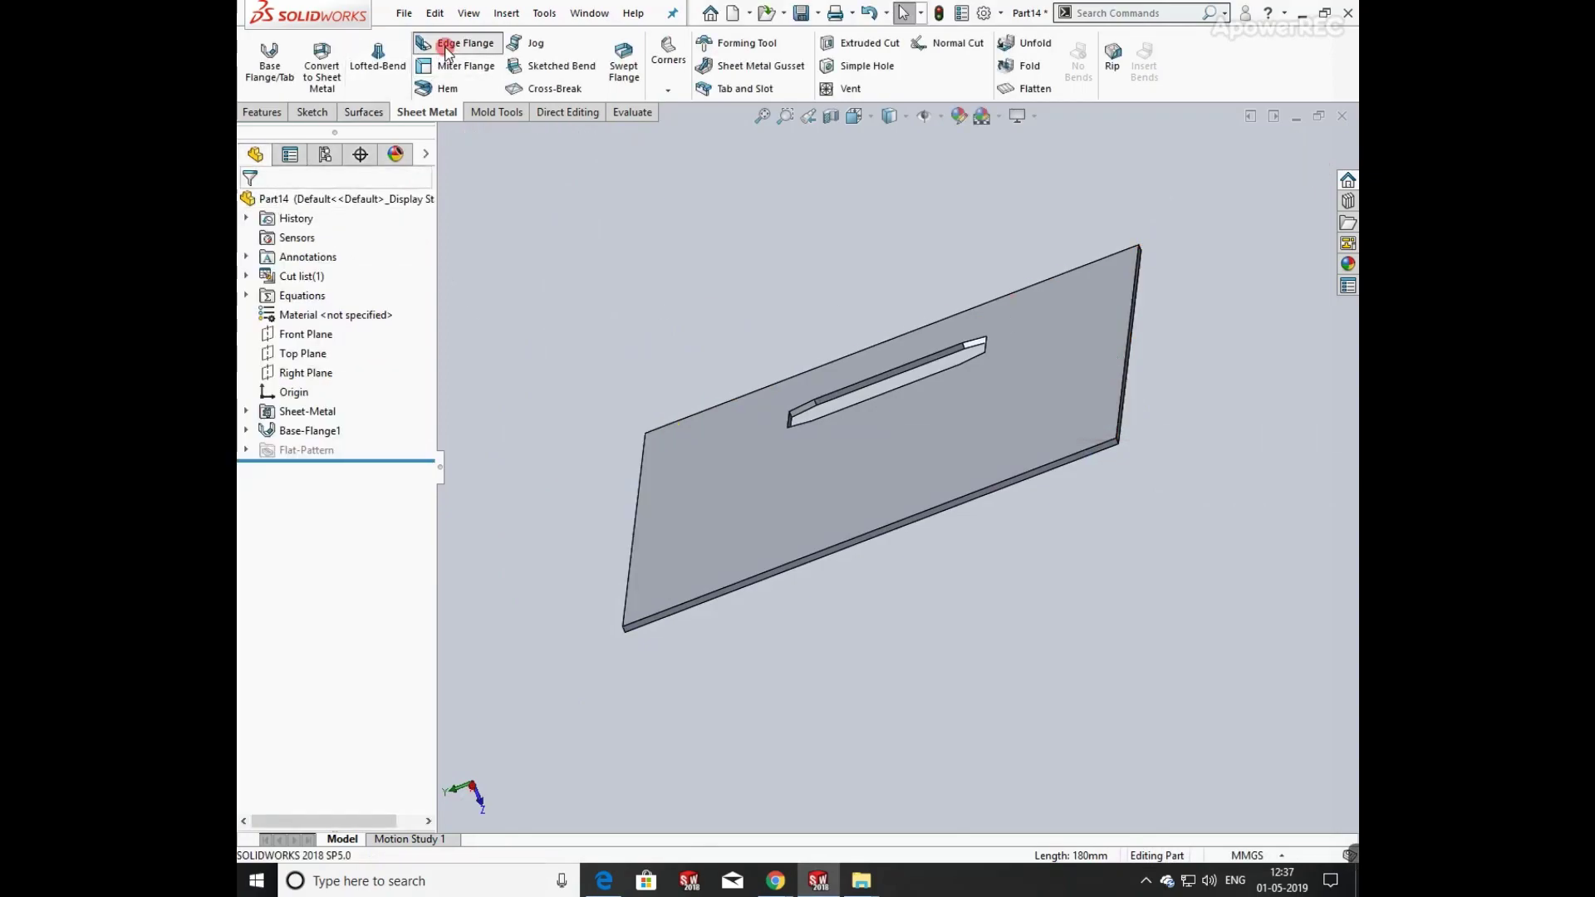
# - Select the plate's two opposite edges for an edge flange
pyautogui.click(425, 43)
pyautogui.moveTo(730, 416); pyautogui.dragTo(815, 430, button='middle')
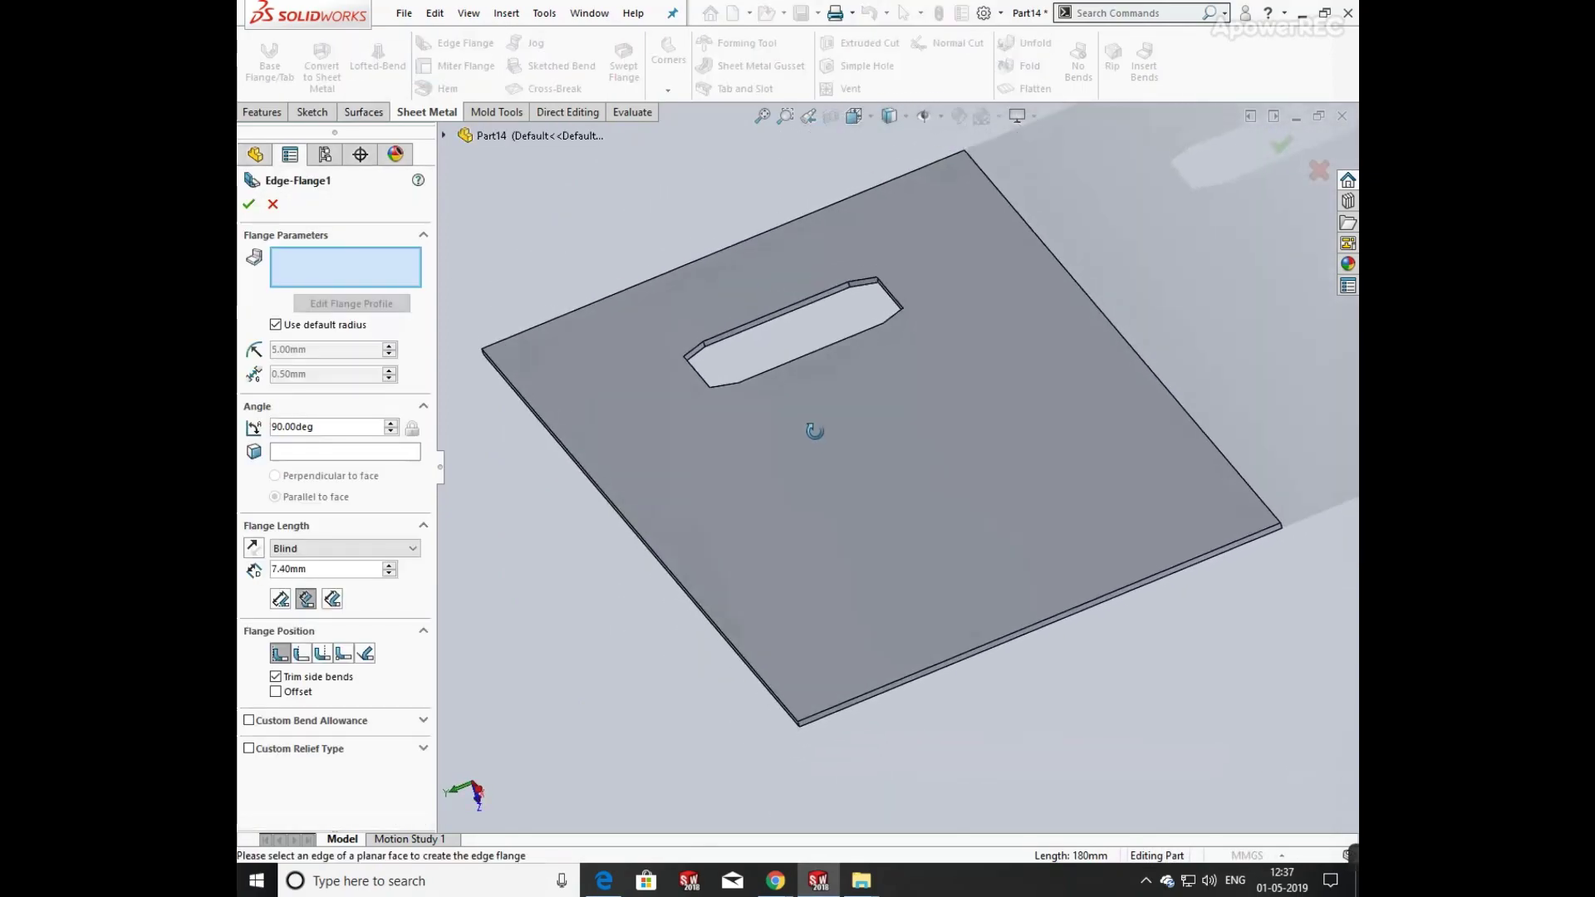
pyautogui.click(656, 554)
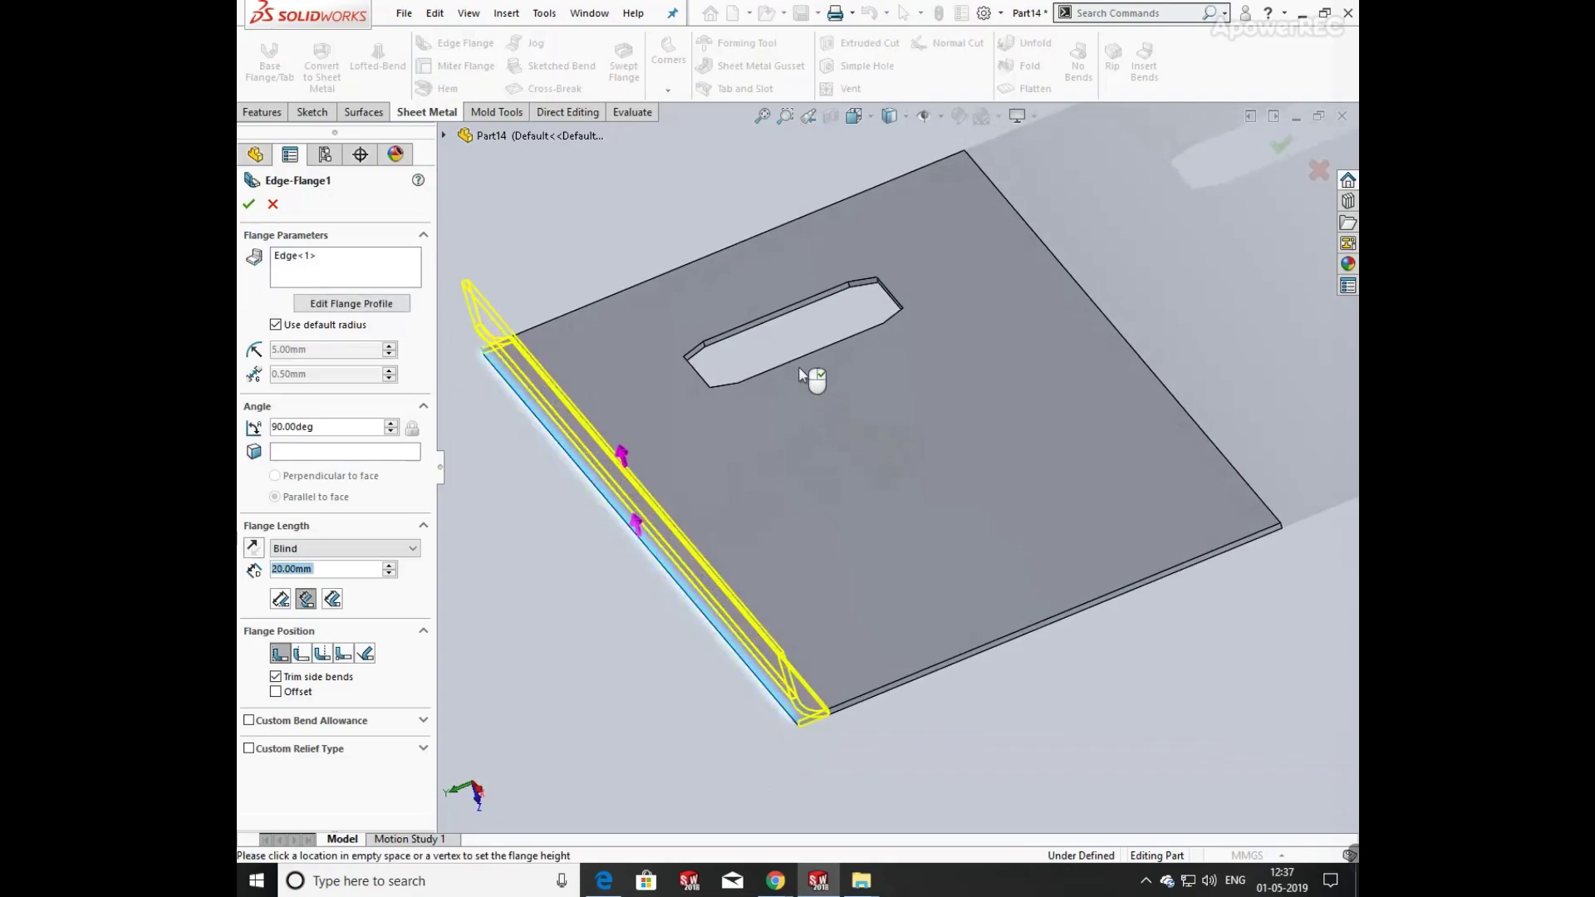
pyautogui.click(739, 253)
pyautogui.click(1113, 326)
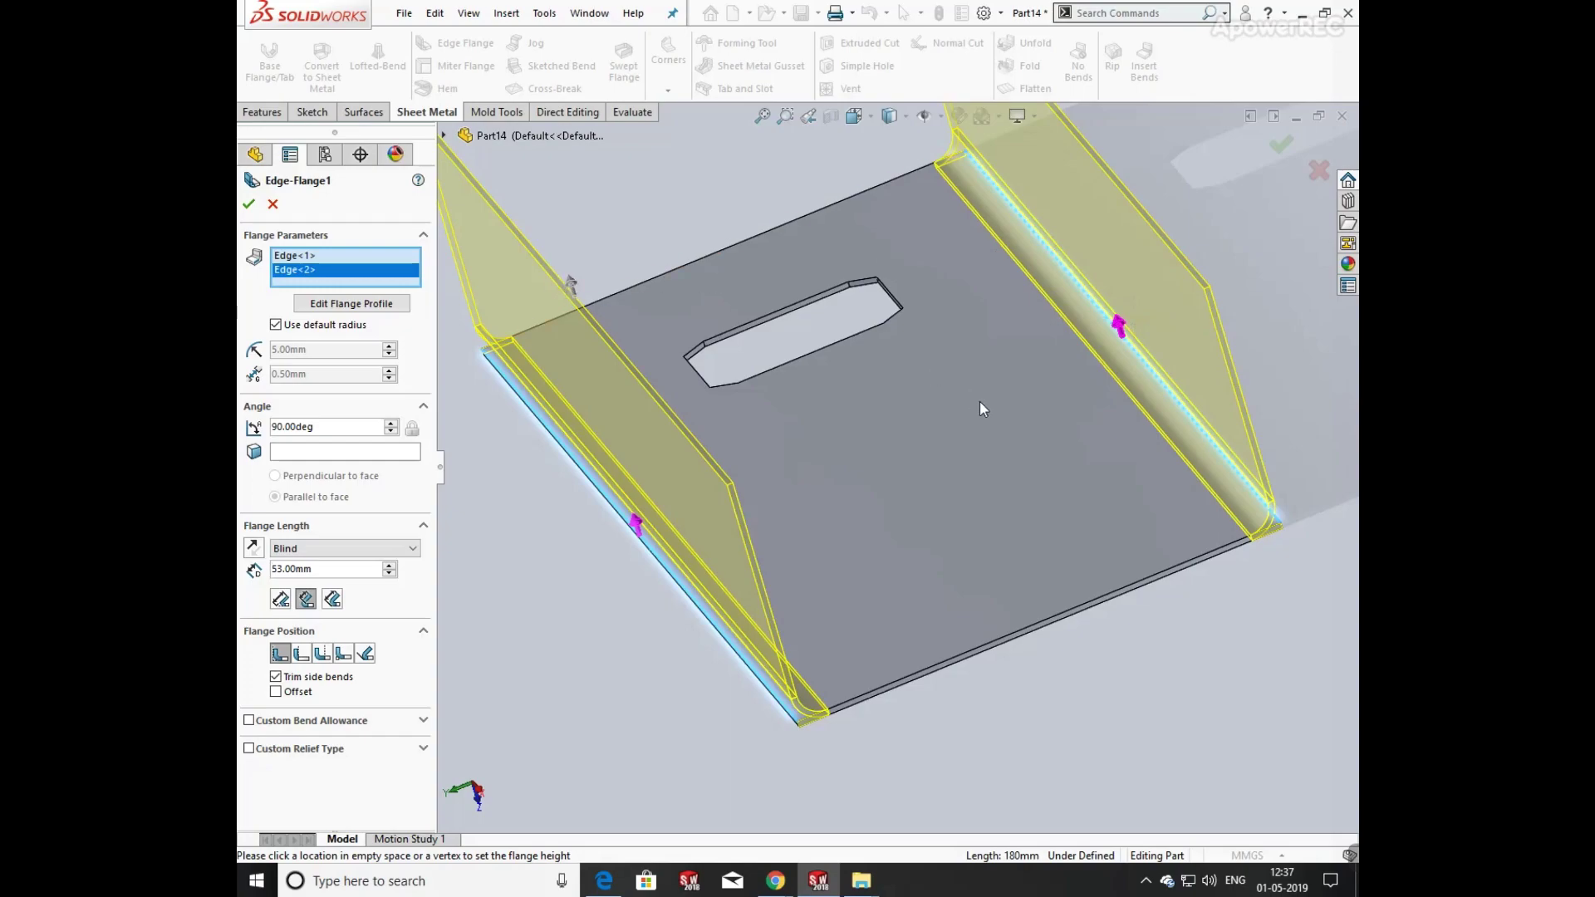
pyautogui.moveTo(984, 409); pyautogui.dragTo(1053, 403, button='middle')
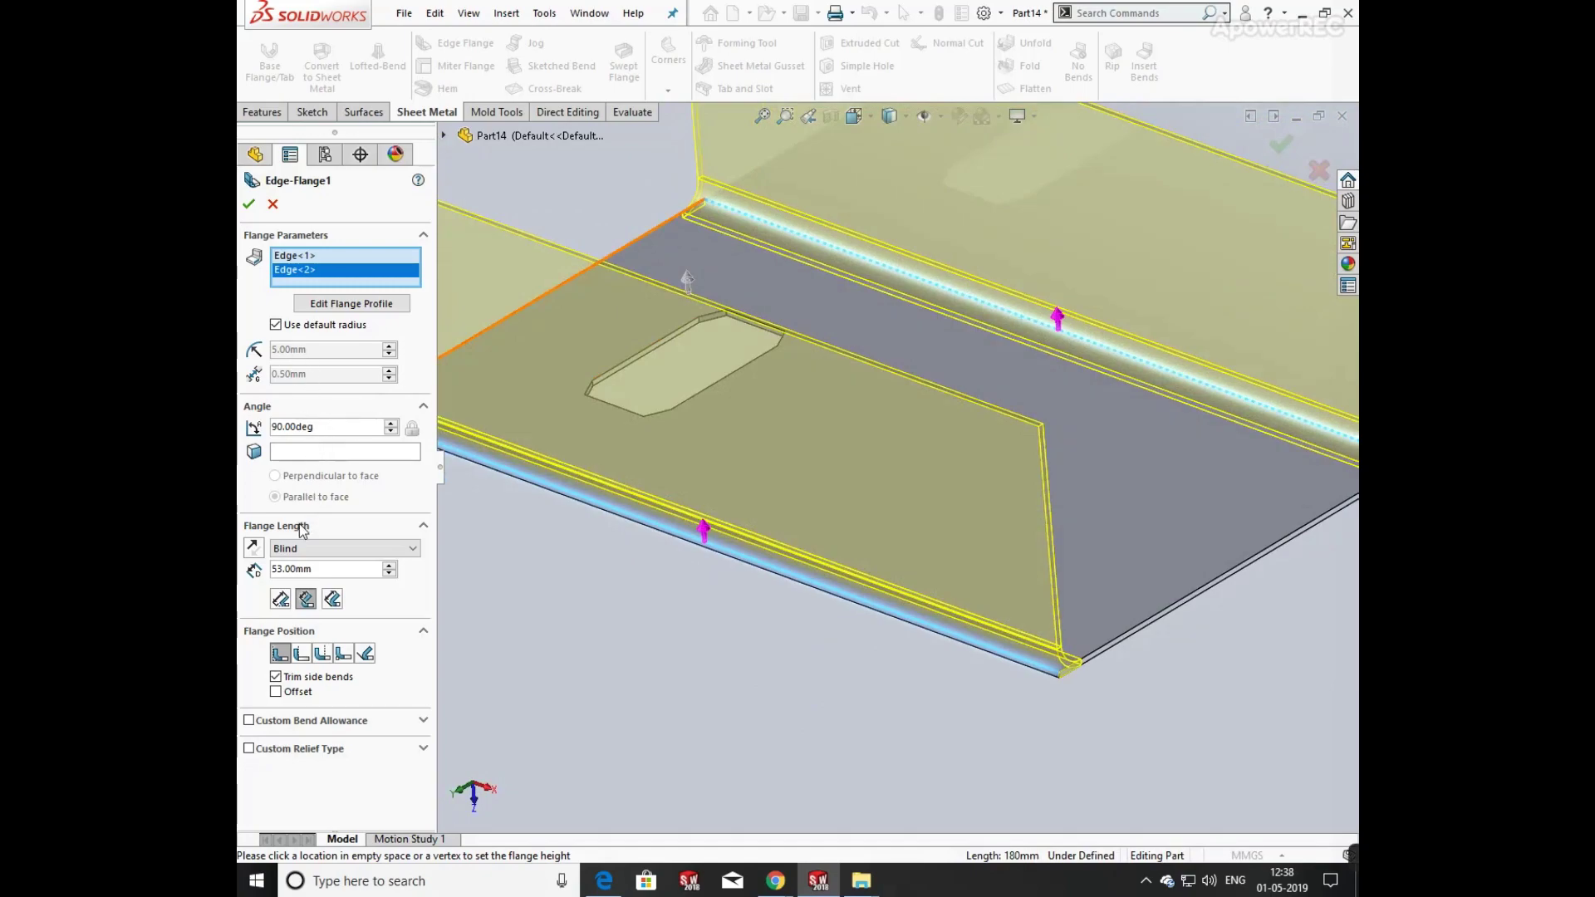
# - Set the flange length to 50 mm with a custom 1 mm bend radius, material inside
pyautogui.click(254, 568)
pyautogui.write('50')
pyautogui.press('Return')
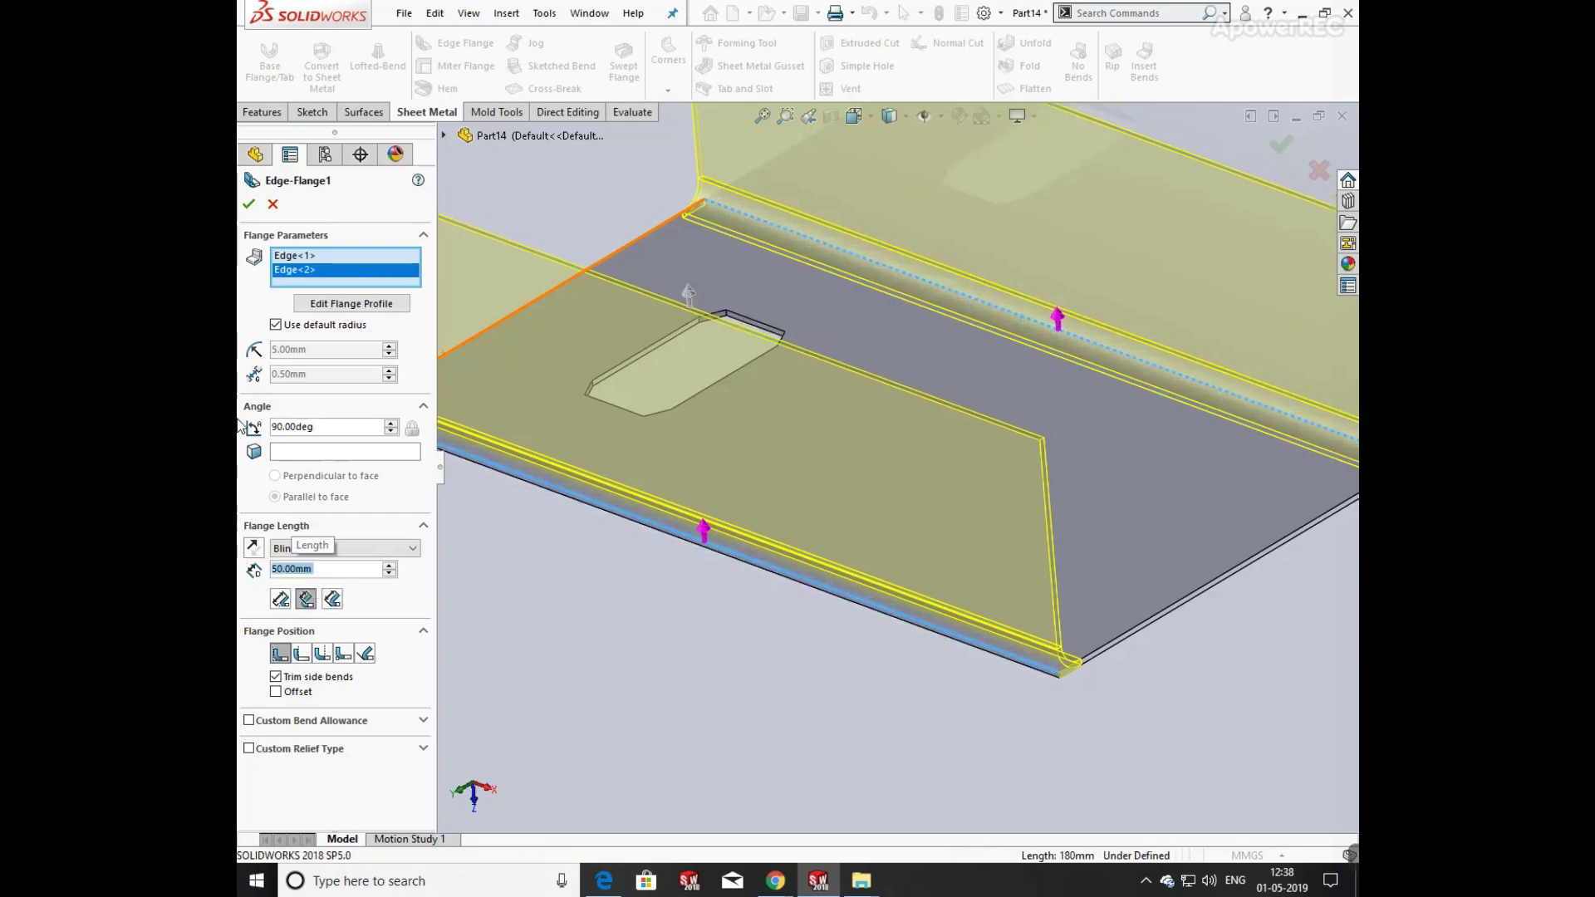
pyautogui.click(276, 326)
pyautogui.moveTo(318, 355); pyautogui.dragTo(239, 363)
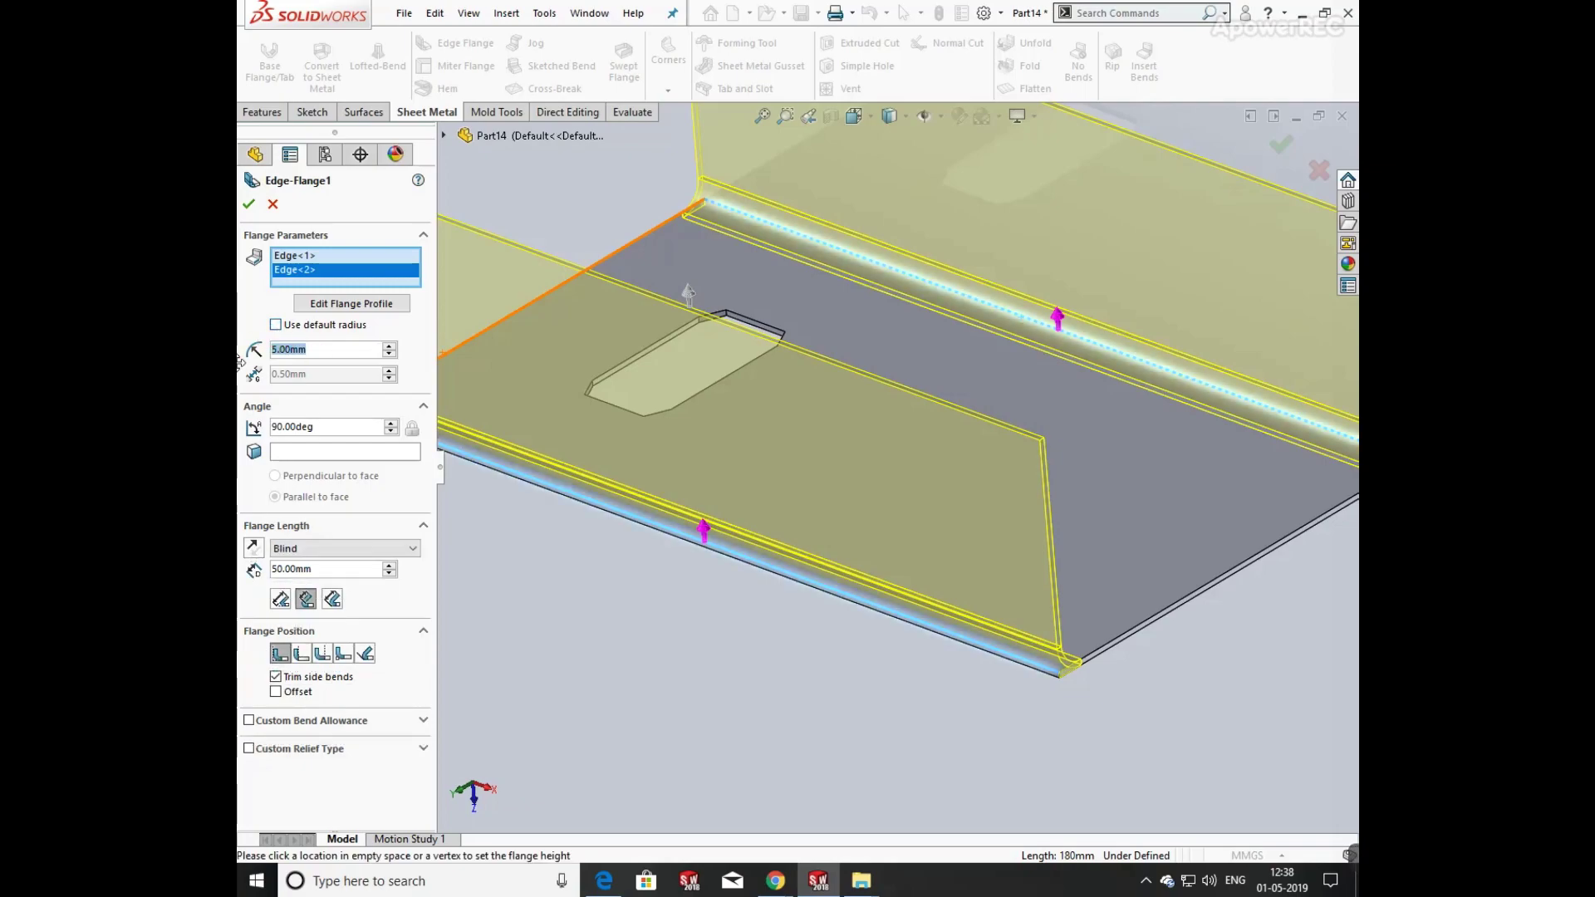
pyautogui.write('1')
pyautogui.press('Return')
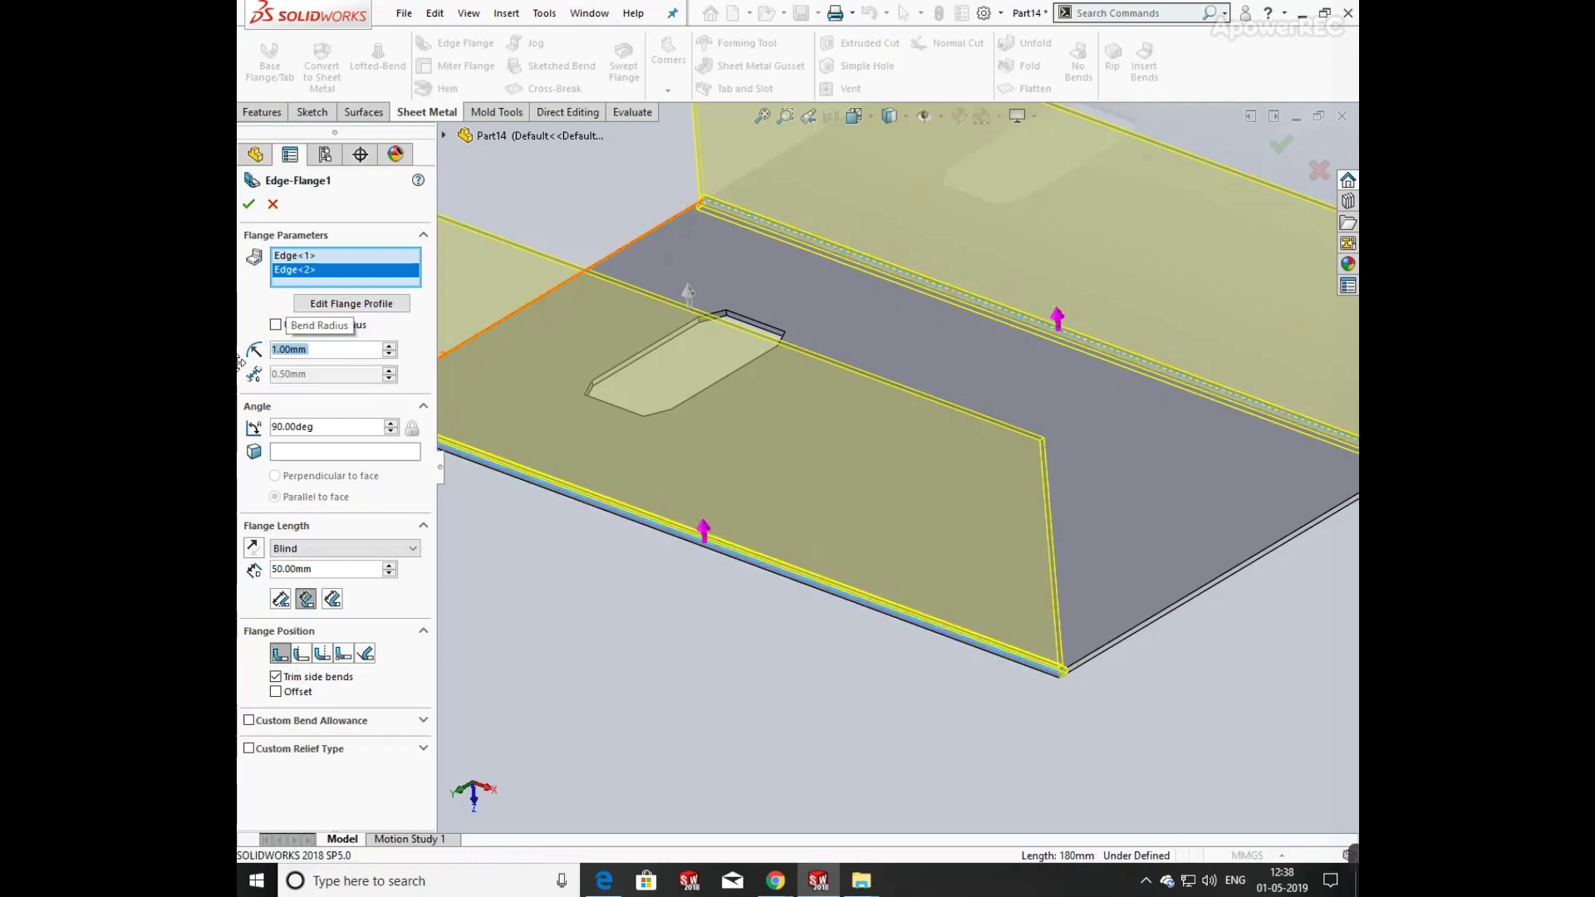
pyautogui.moveTo(1121, 670); pyautogui.dragTo(1066, 645, button='middle')
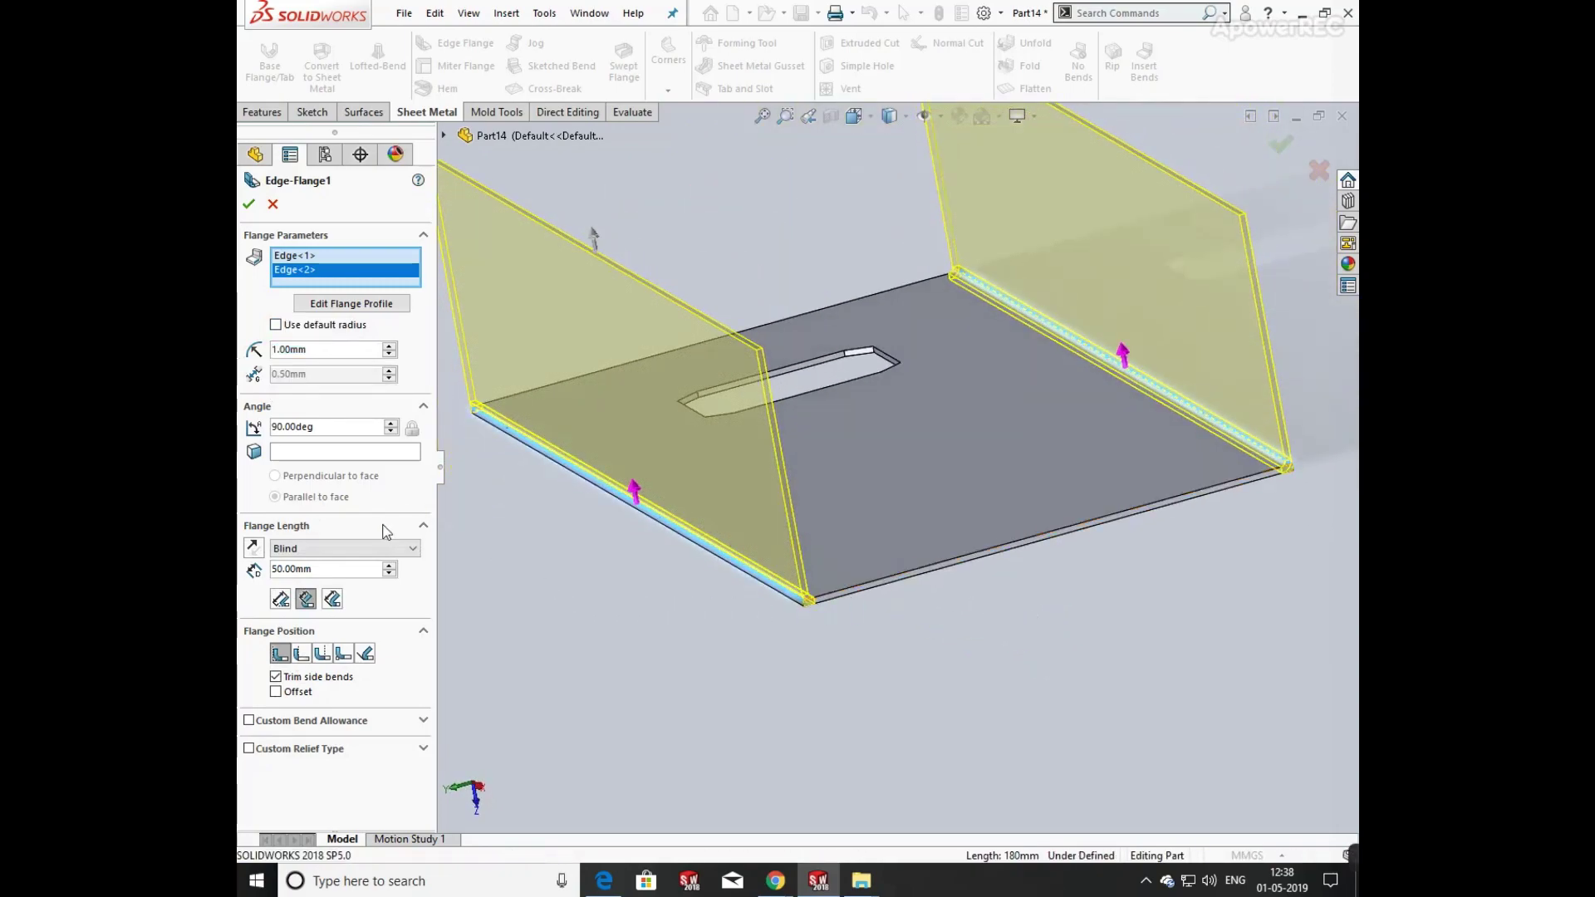
pyautogui.click(278, 655)
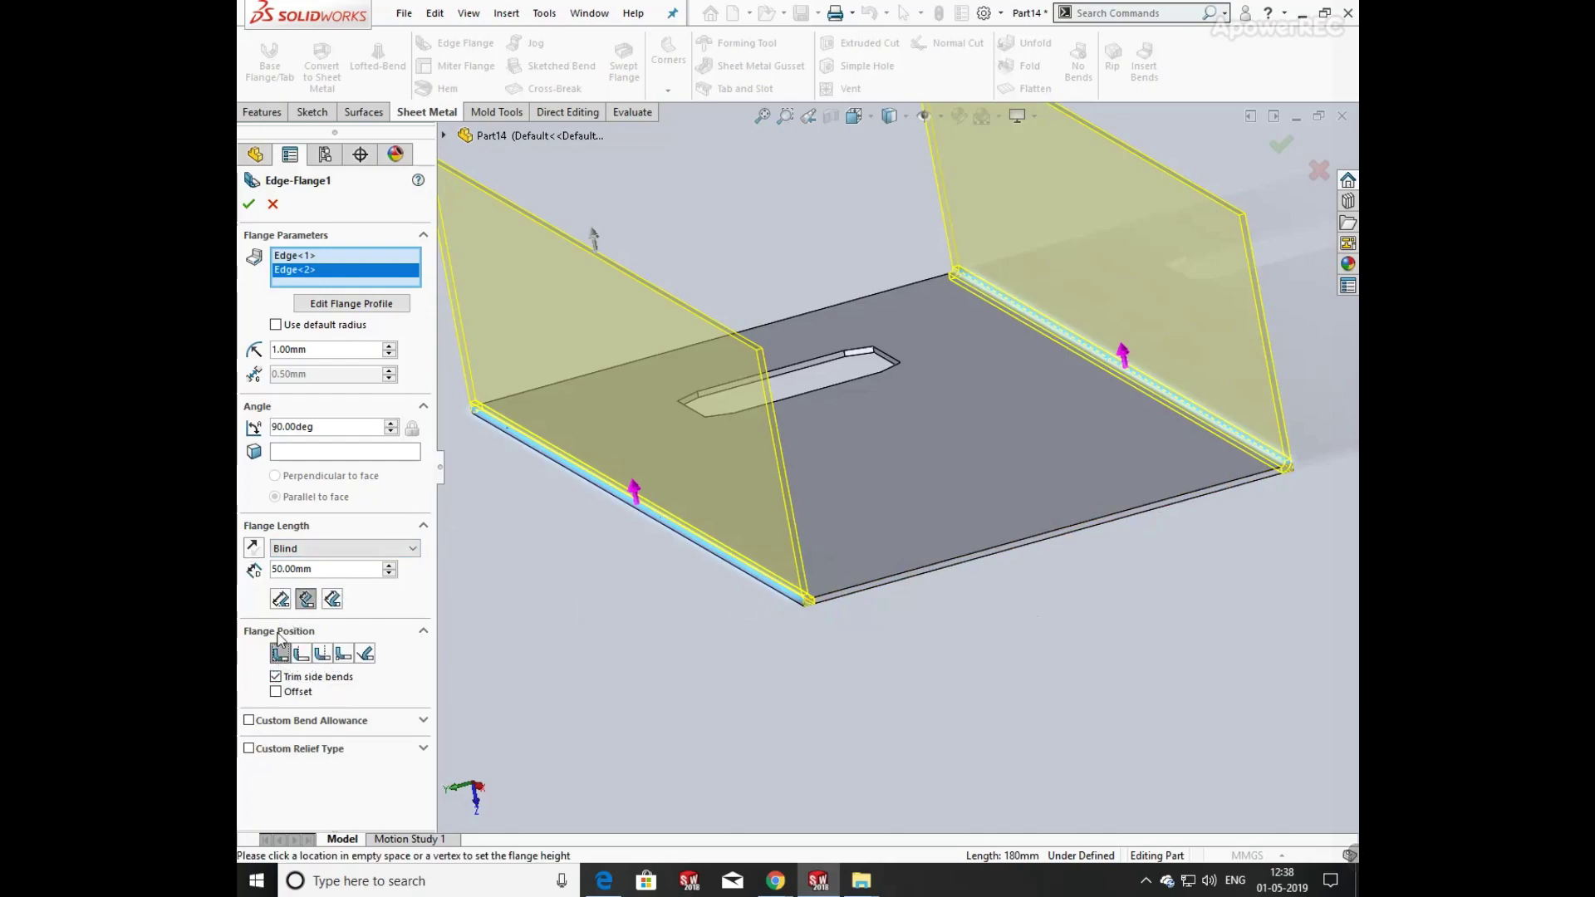
# - Compare other length references and flange positions, keep Material Inside, and create Edge-Flange1
pyautogui.click(306, 599)
pyautogui.click(289, 604)
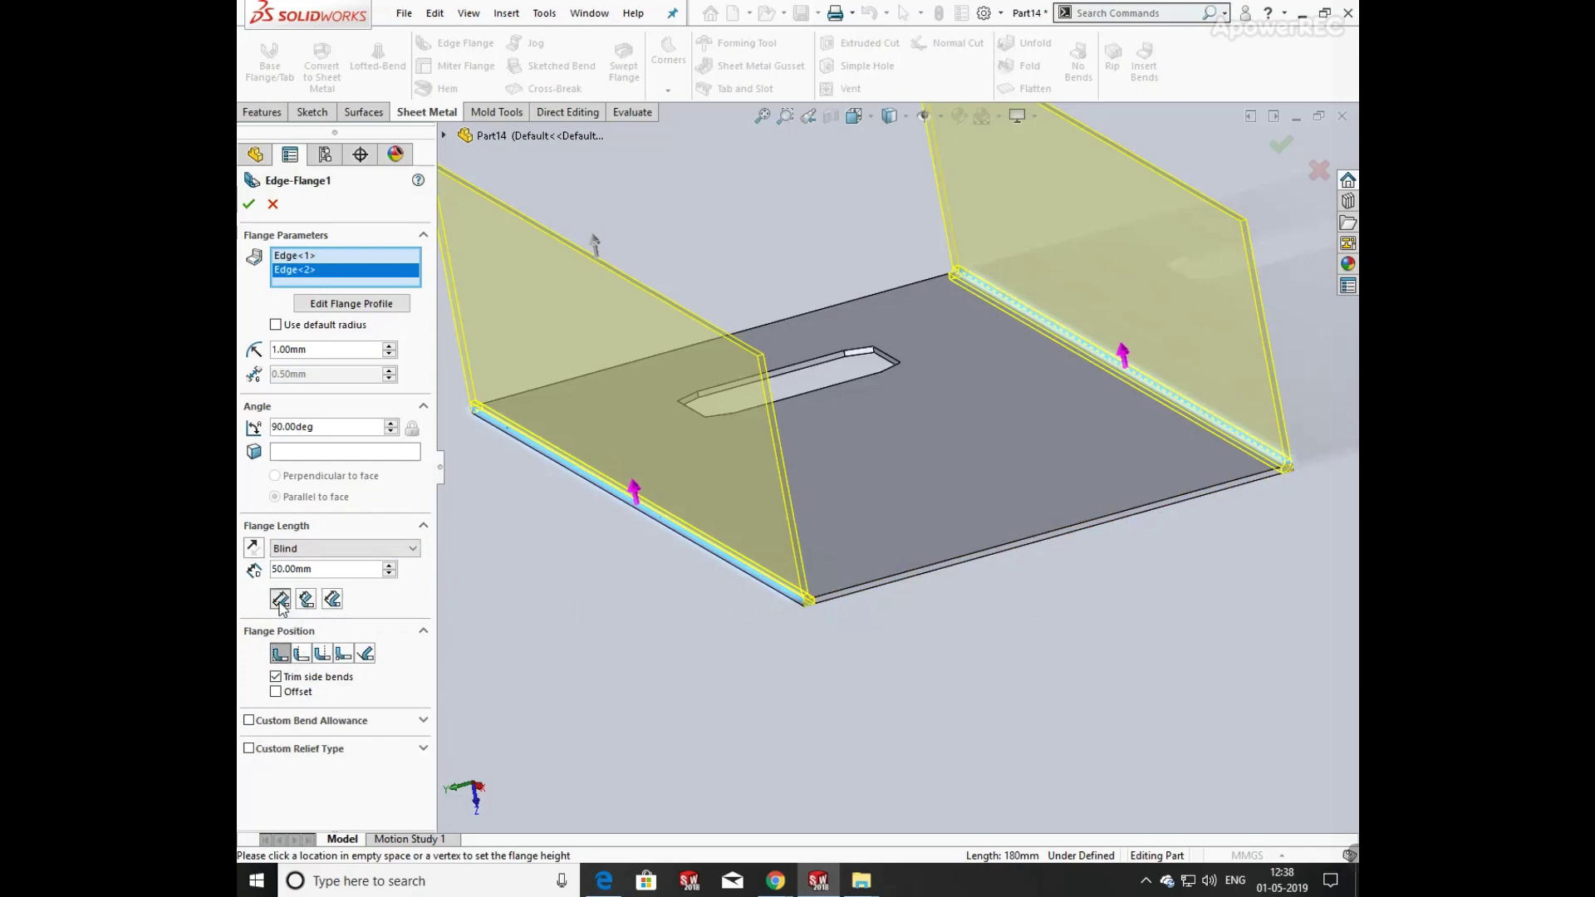
pyautogui.click(307, 604)
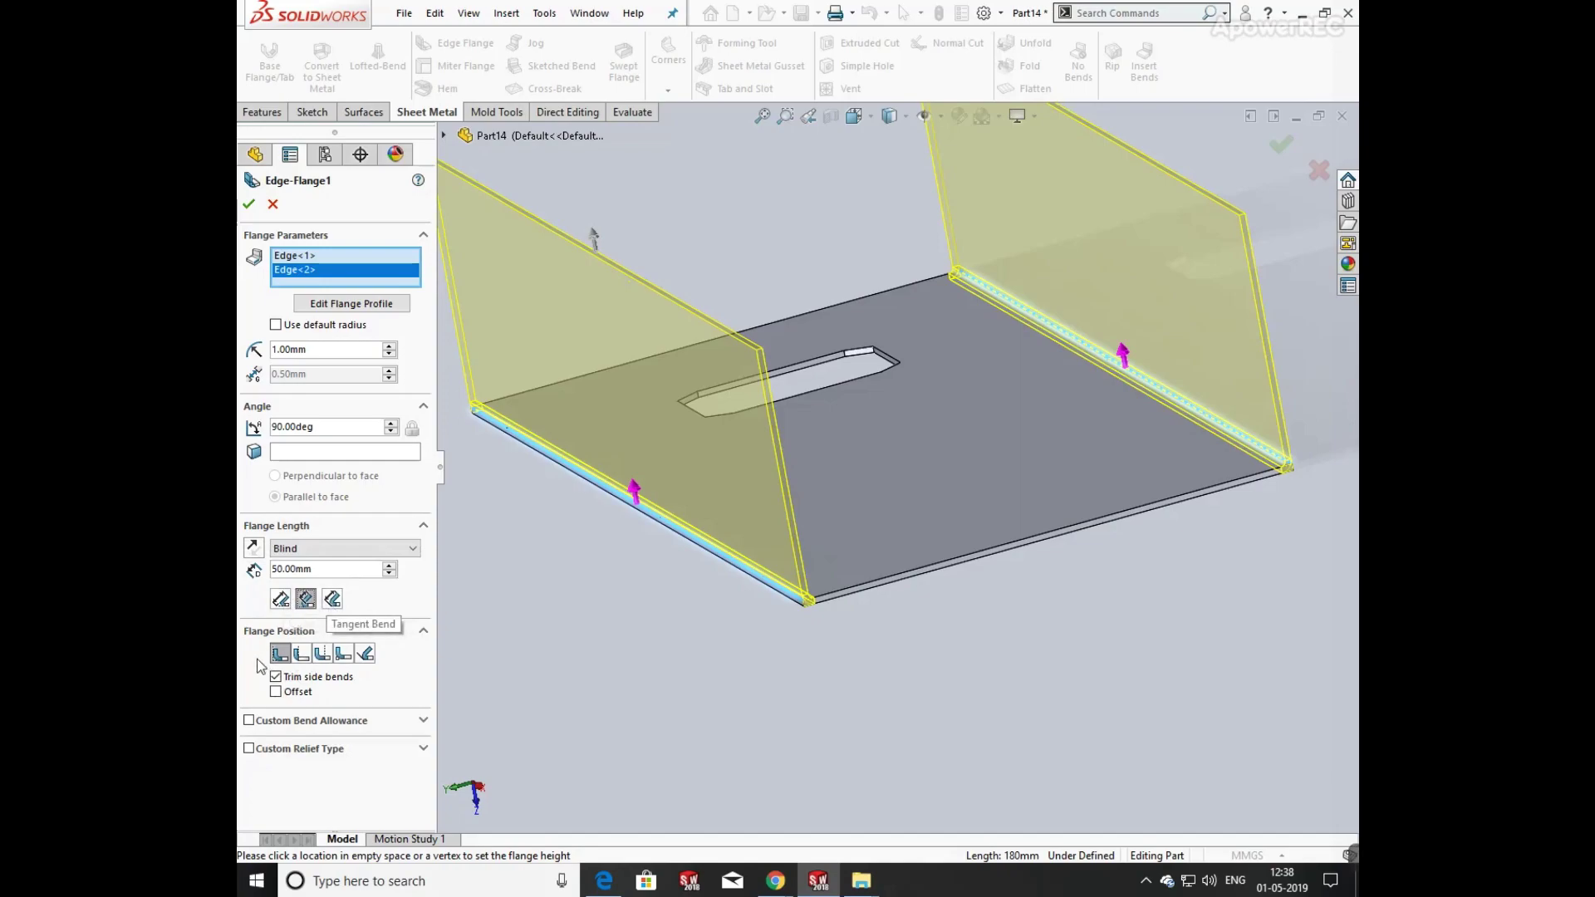
pyautogui.click(302, 657)
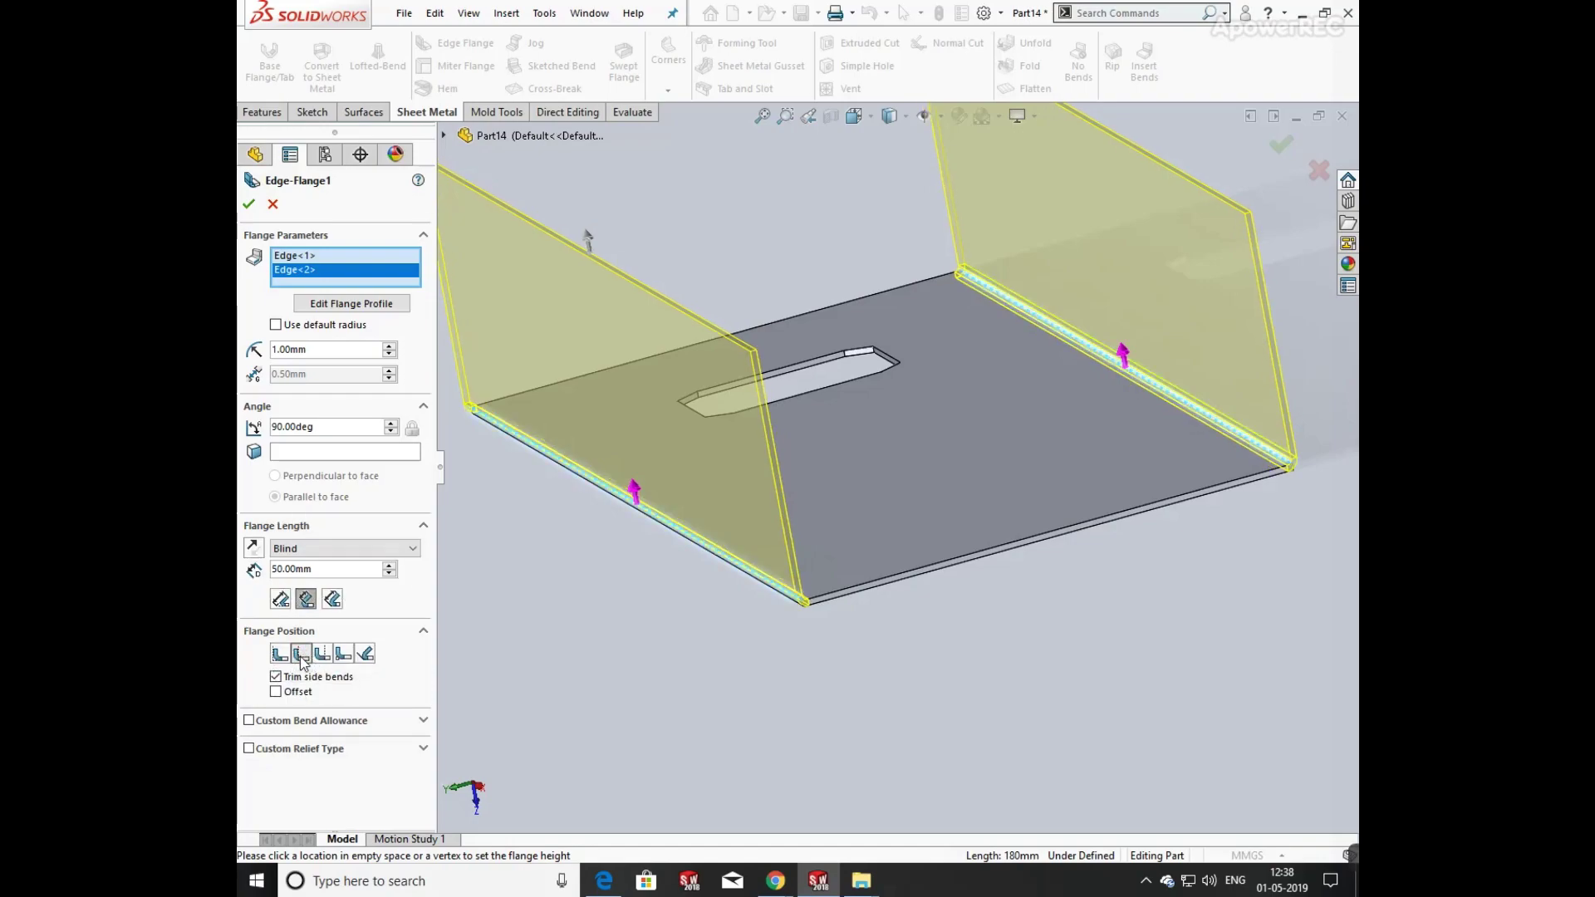
pyautogui.click(323, 655)
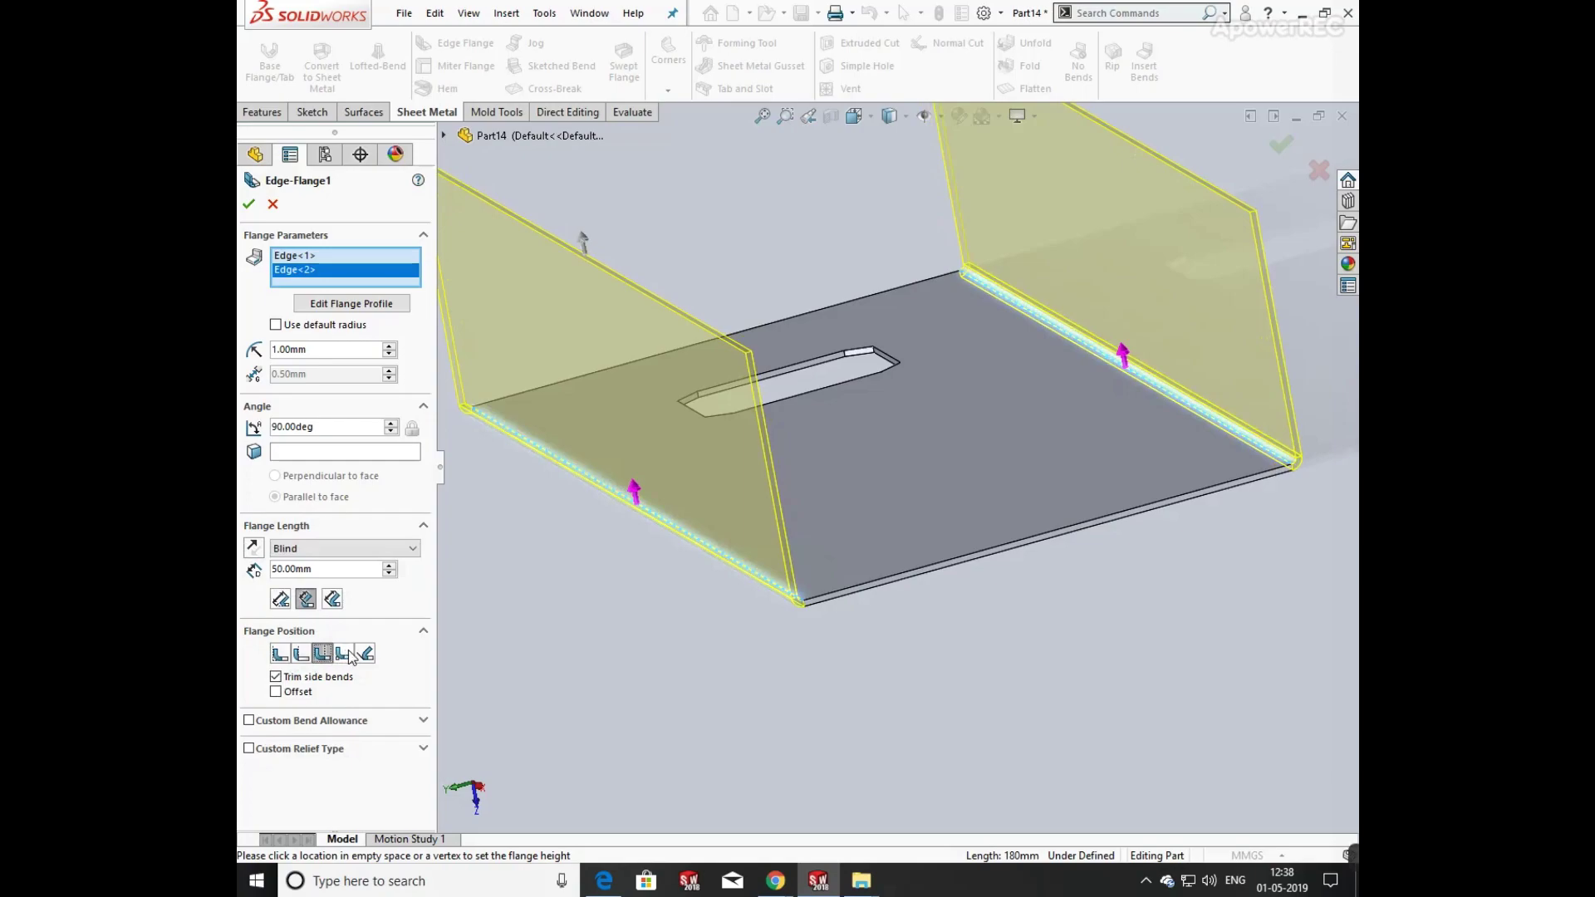
pyautogui.click(342, 654)
pyautogui.click(365, 655)
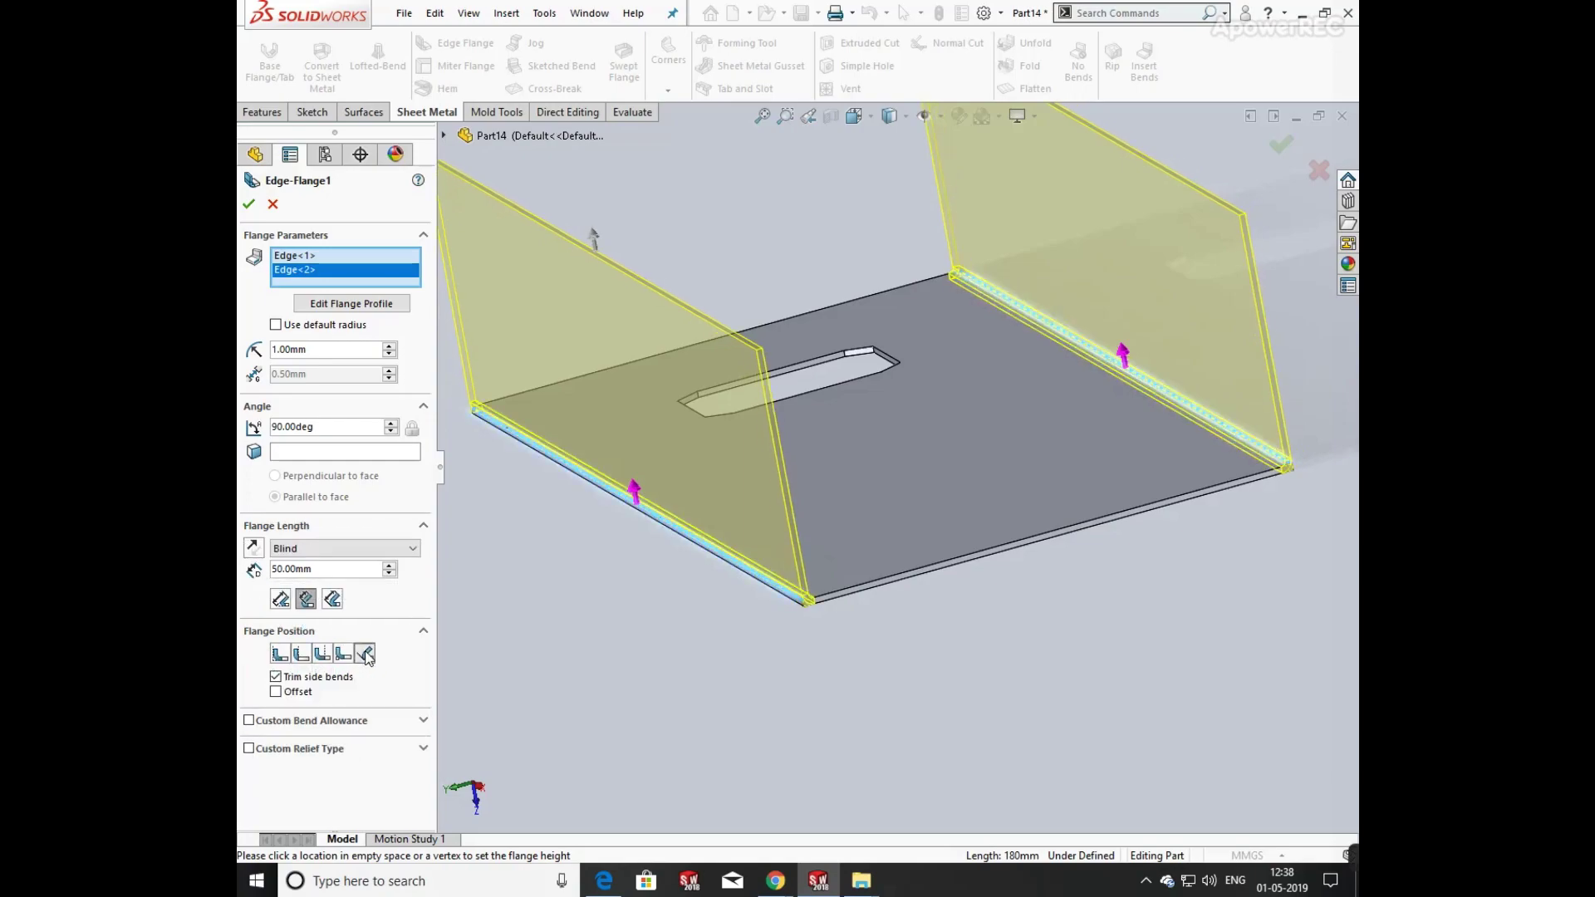
pyautogui.click(280, 655)
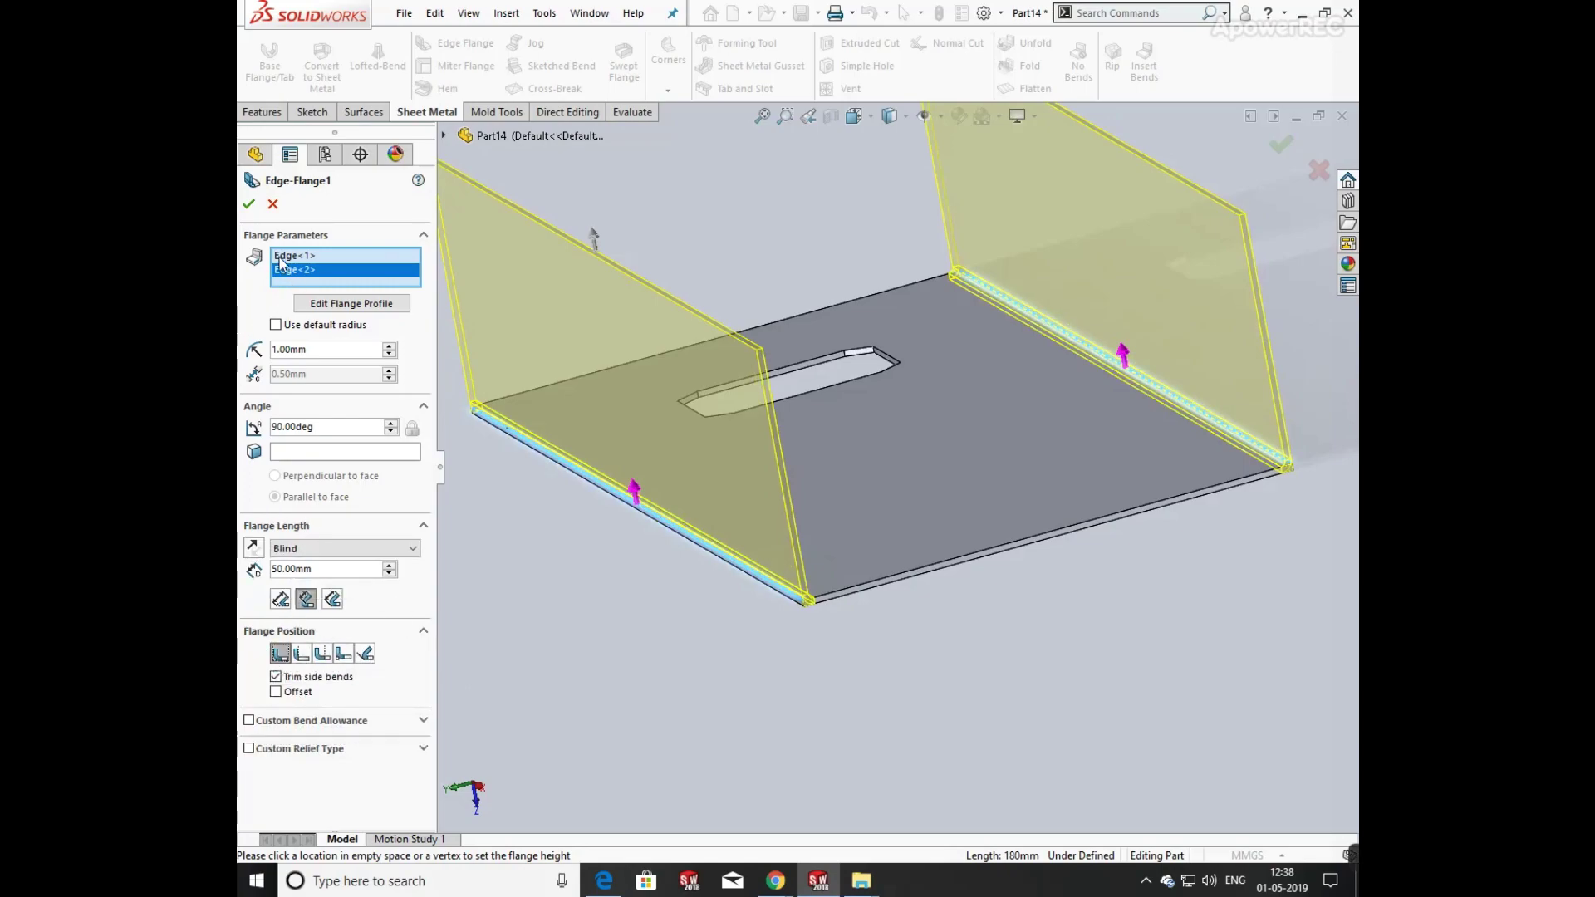
pyautogui.click(250, 205)
pyautogui.moveTo(831, 357); pyautogui.dragTo(943, 422, button='middle')
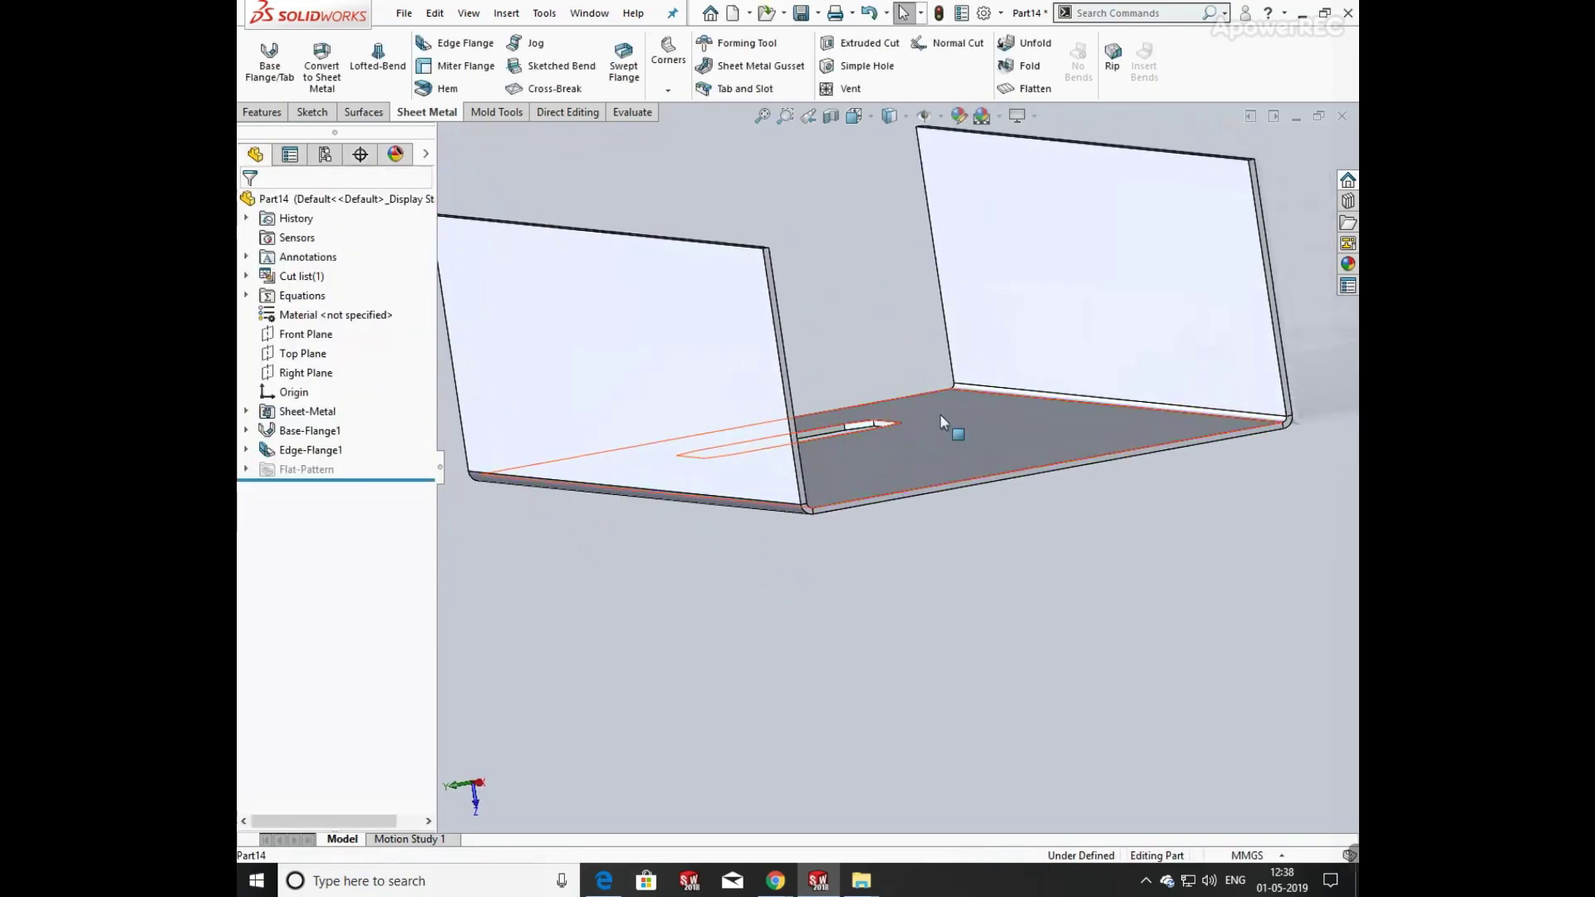
# - Start a second edge flange on a wall's edge, the right wall edge and the front bottom edge
pyautogui.click(455, 44)
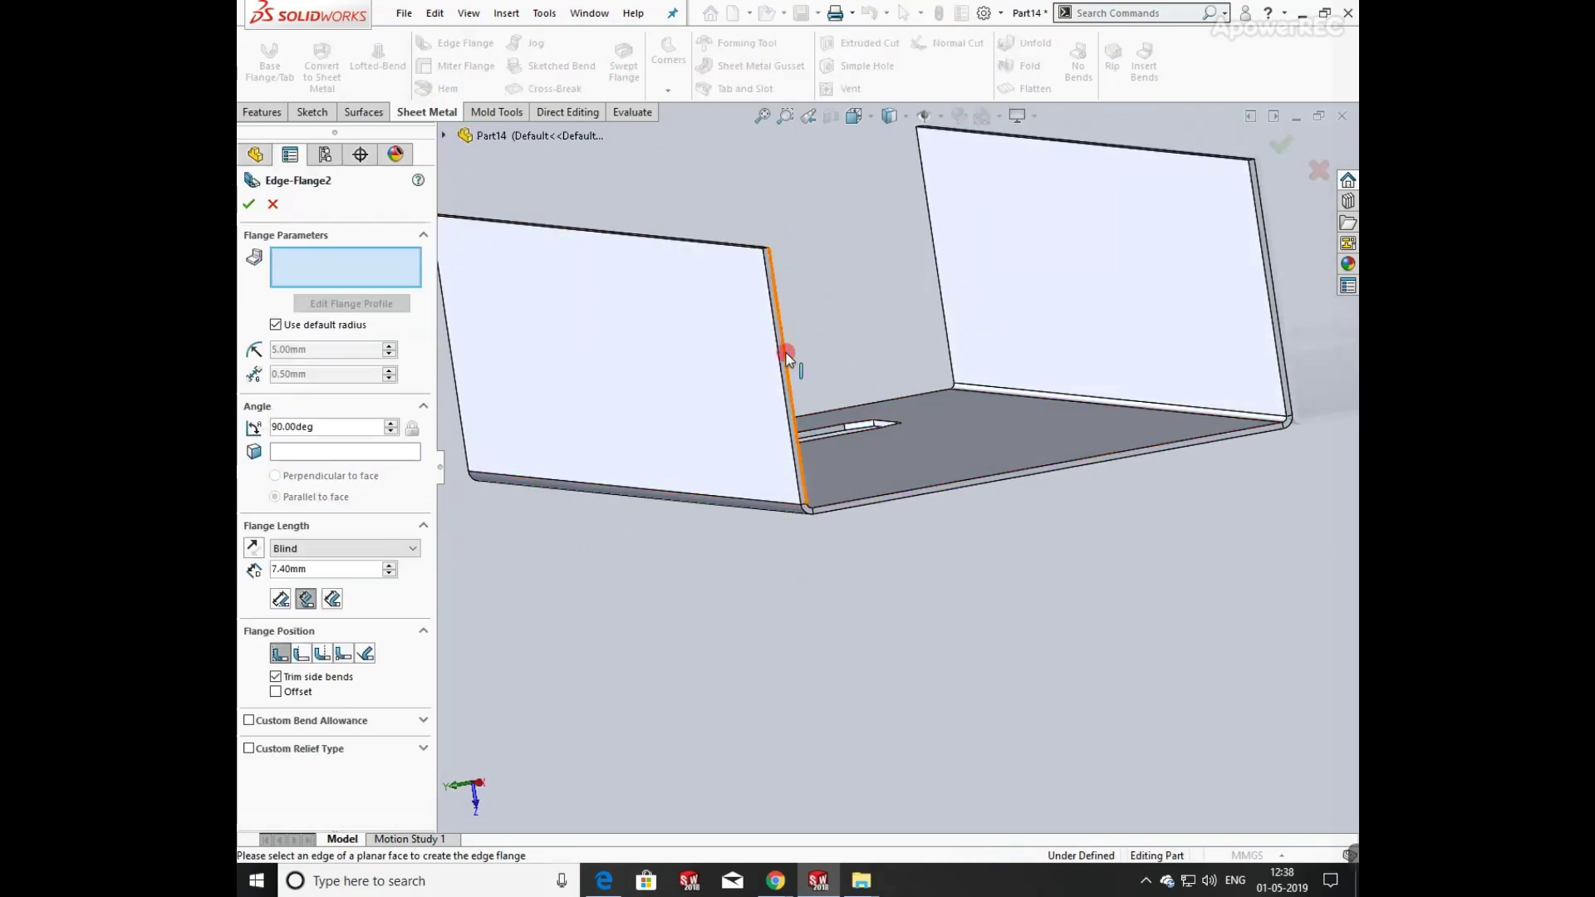
pyautogui.click(791, 357)
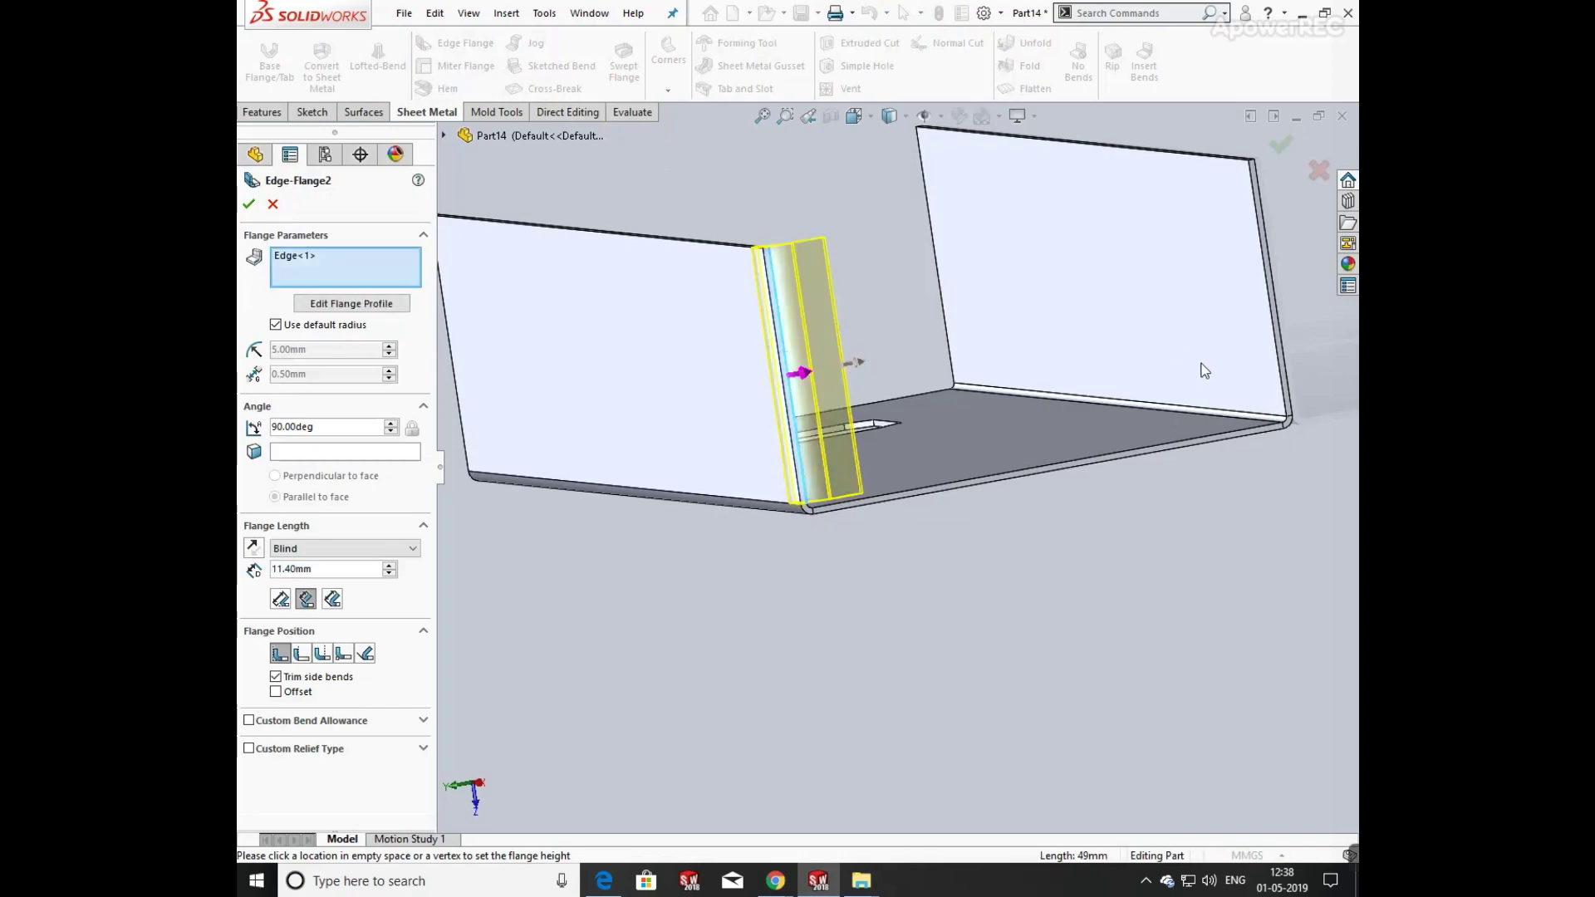
pyautogui.click(1266, 334)
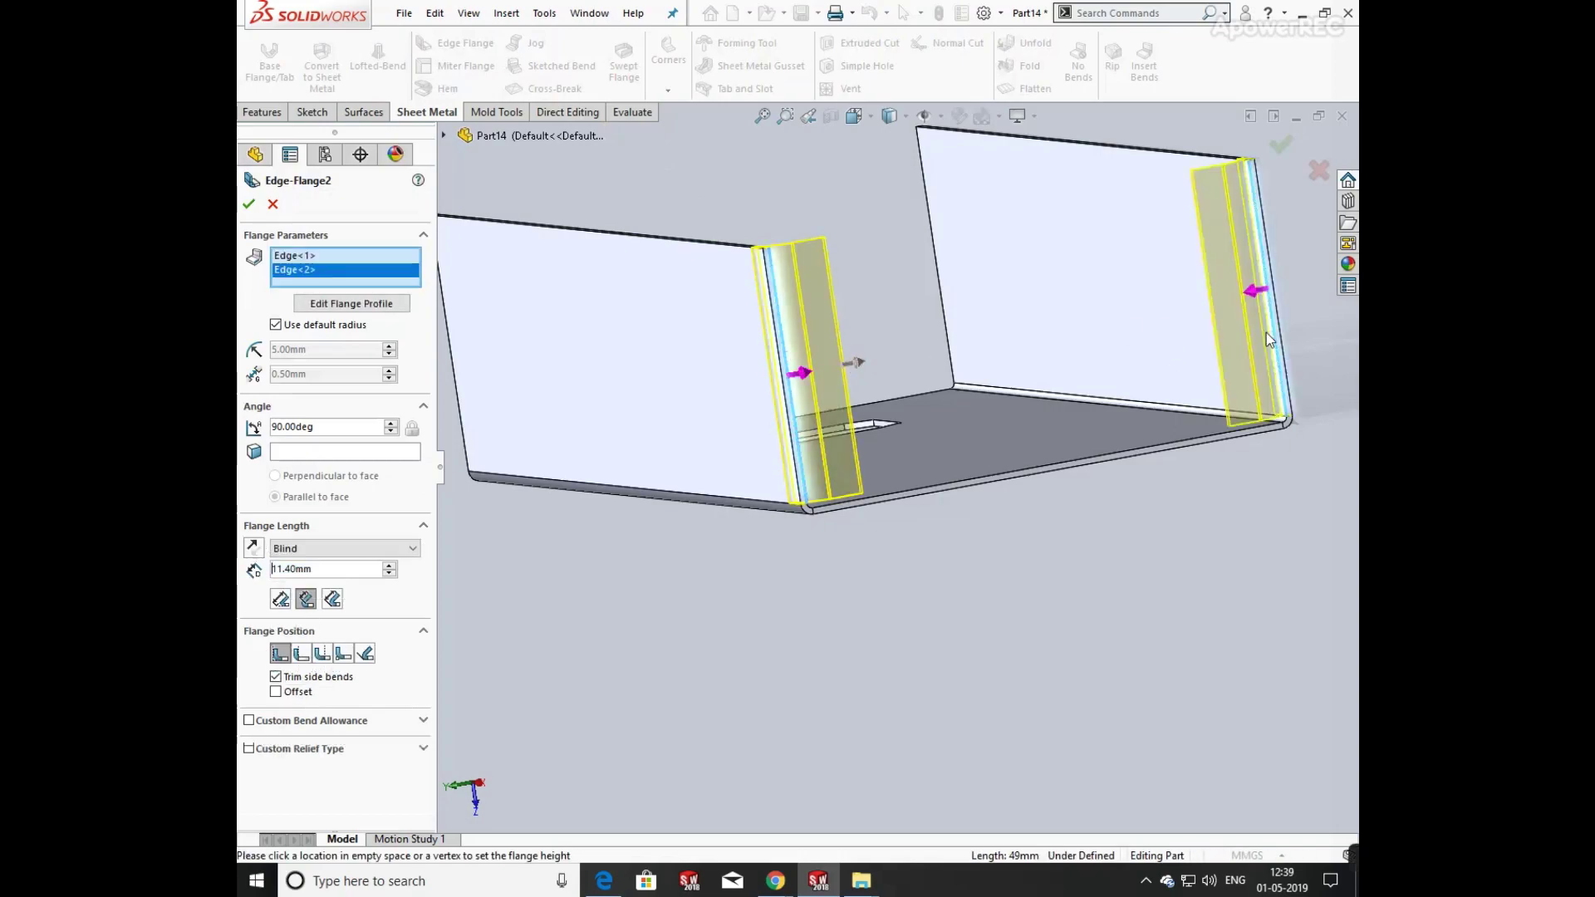
pyautogui.click(1129, 451)
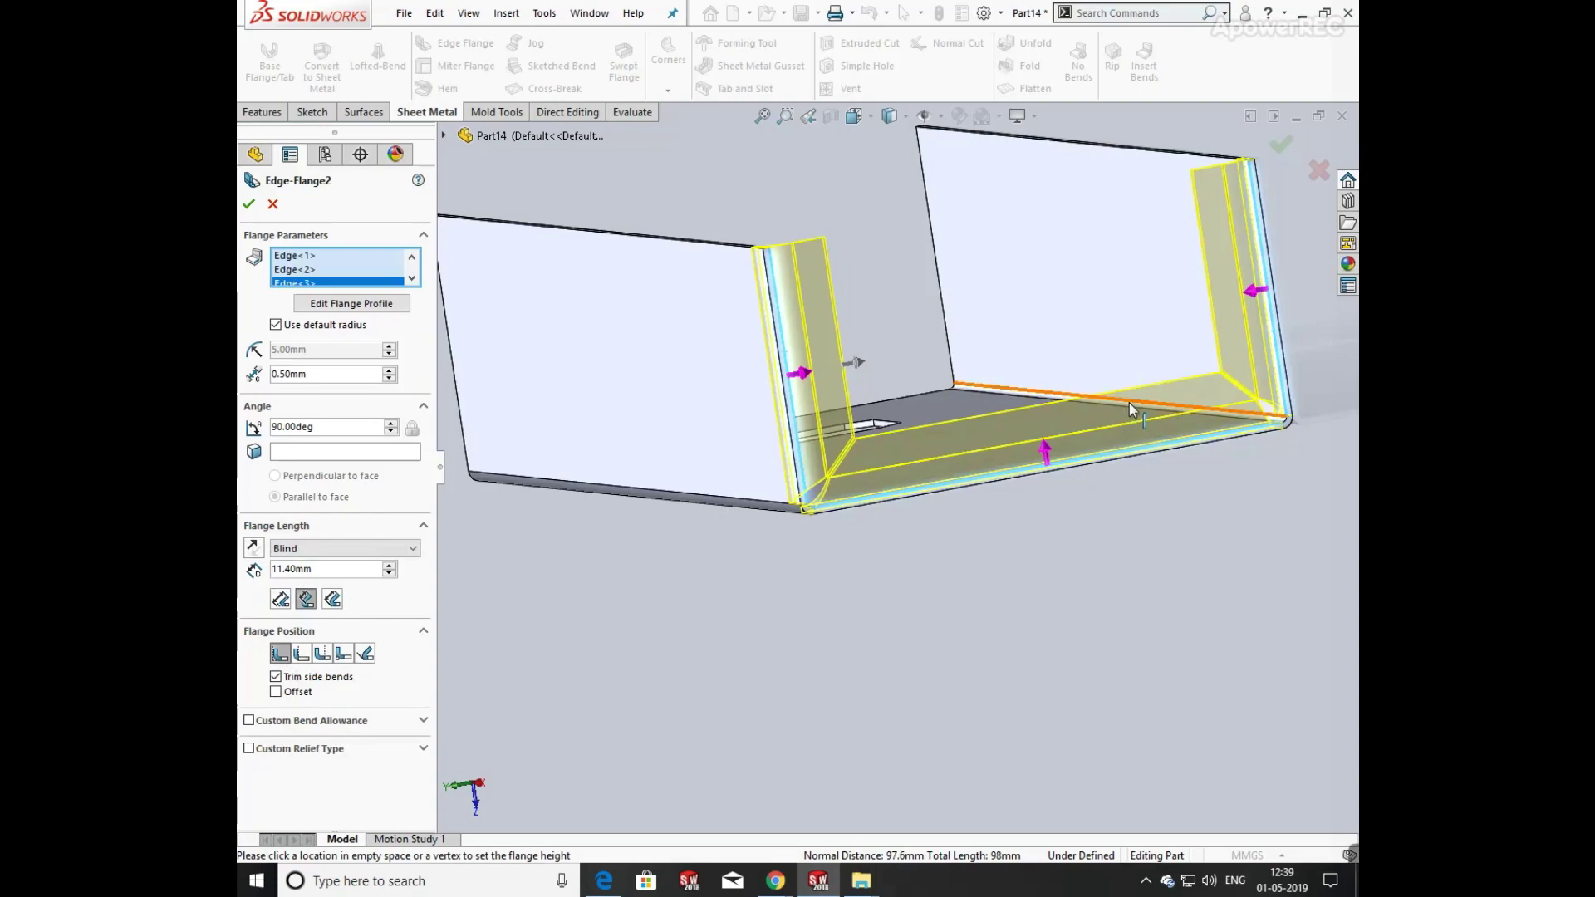
# - Add the top-left, left-wall and last lower edges so flange previews cover both channel ends
pyautogui.moveTo(1129, 403); pyautogui.dragTo(1041, 425, button='middle')
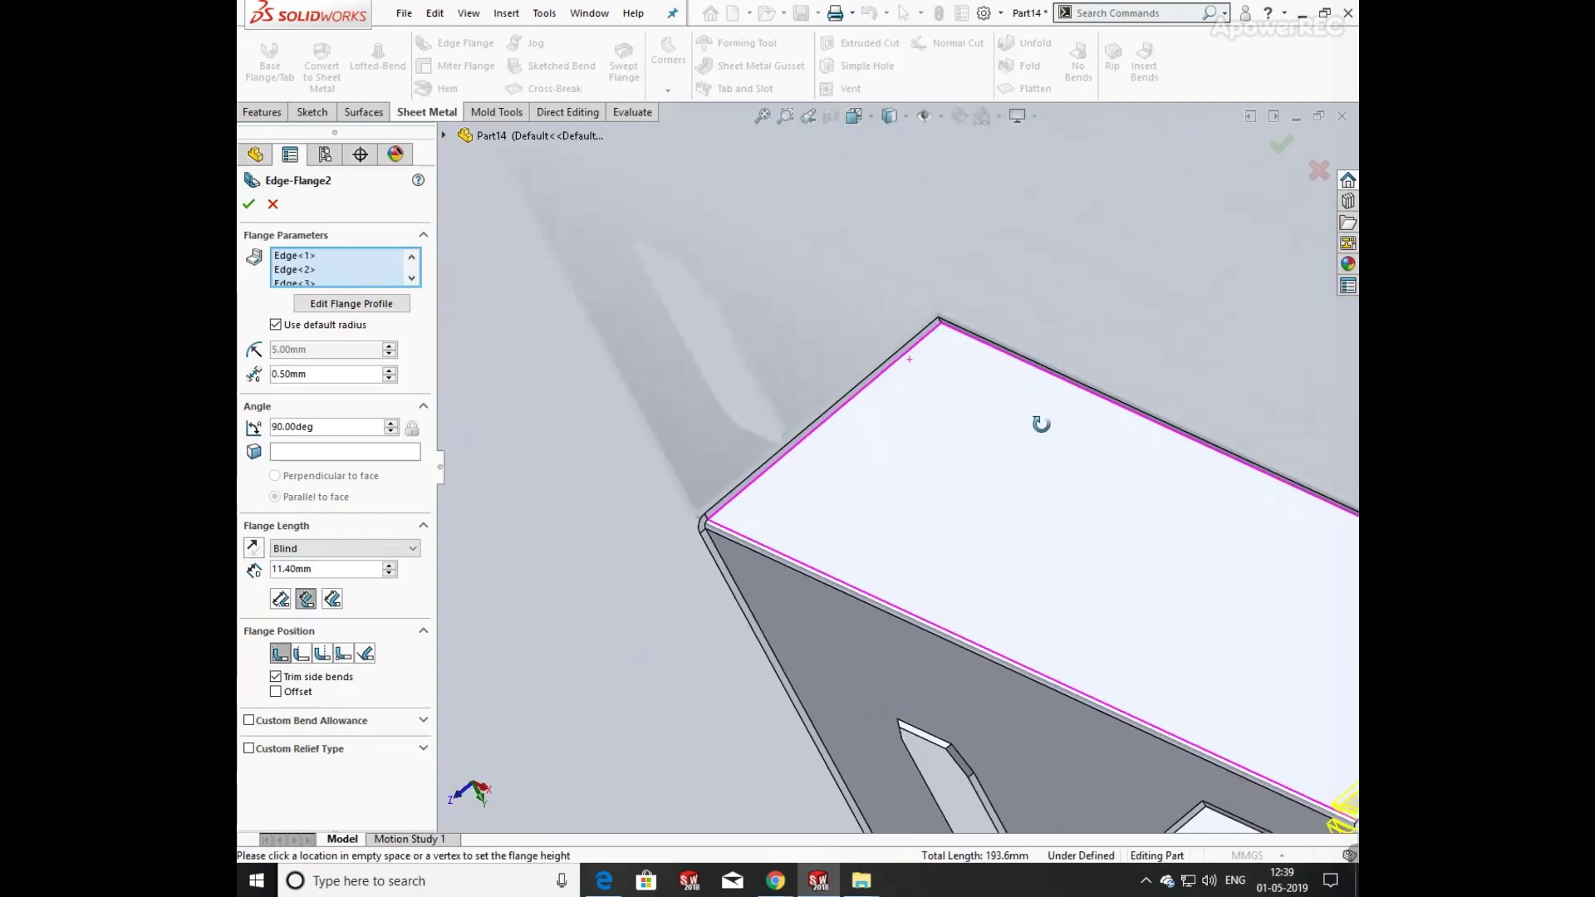
pyautogui.click(824, 429)
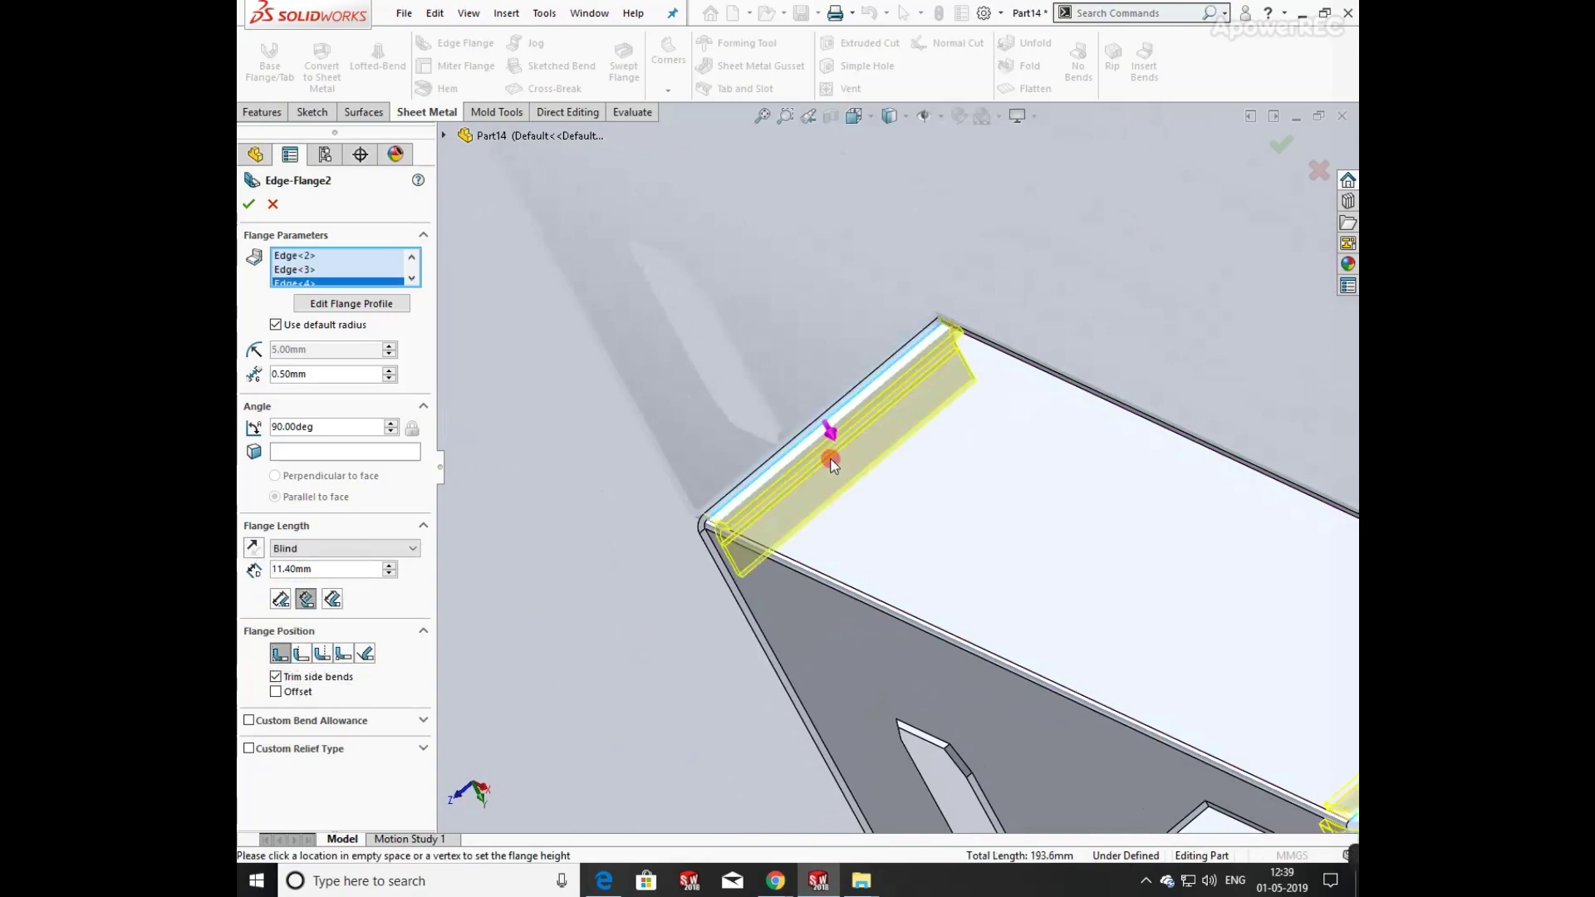
pyautogui.click(795, 645)
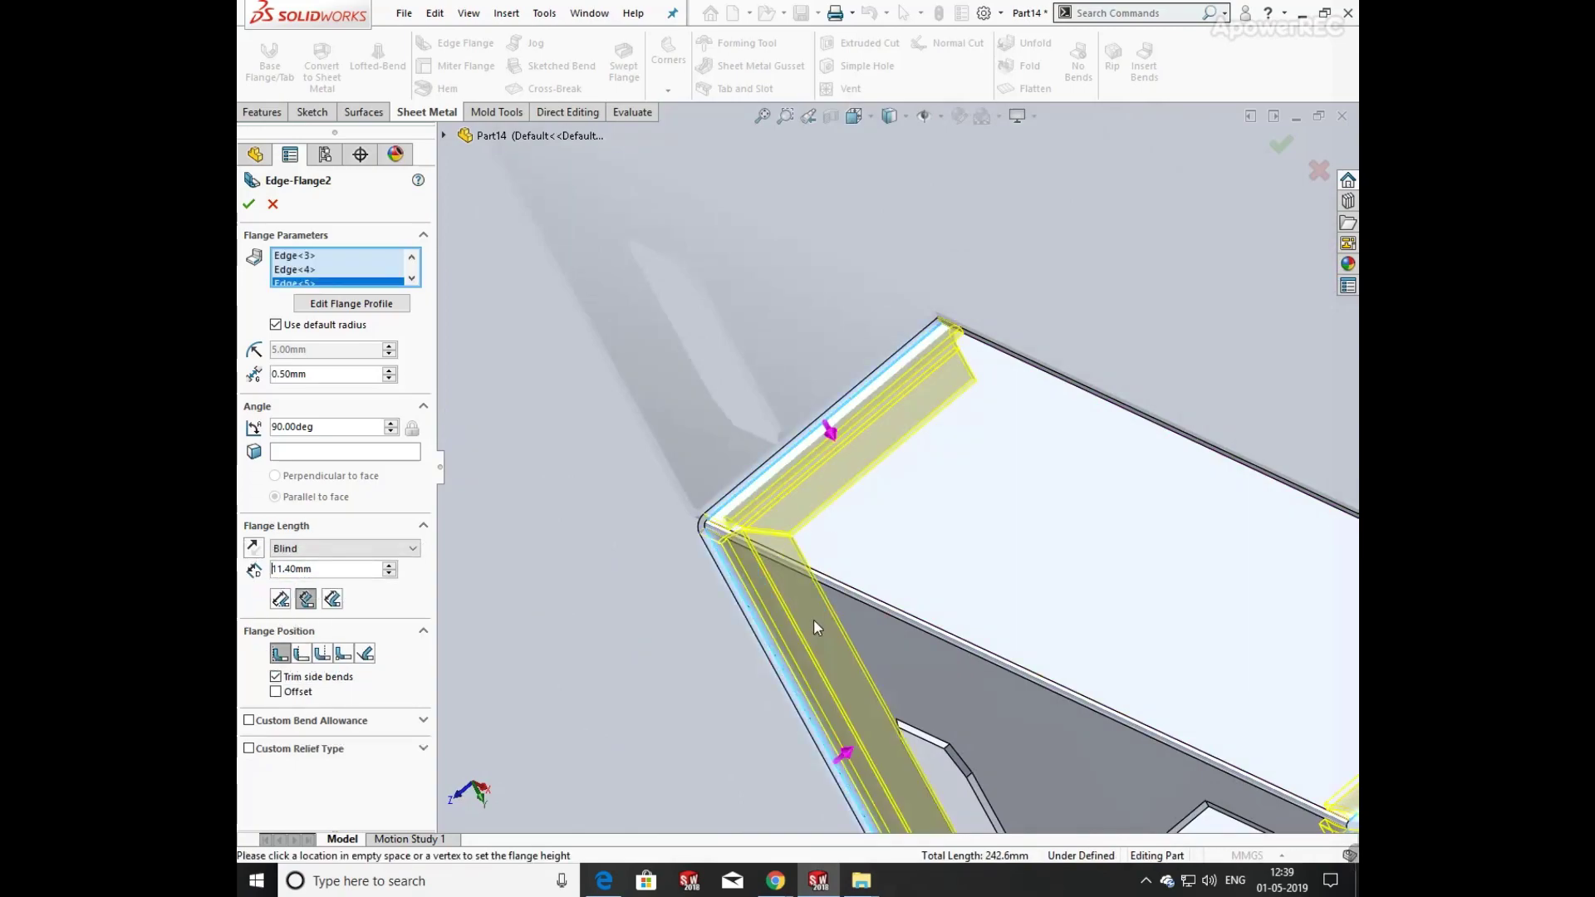
pyautogui.scroll(6, 814, 628)
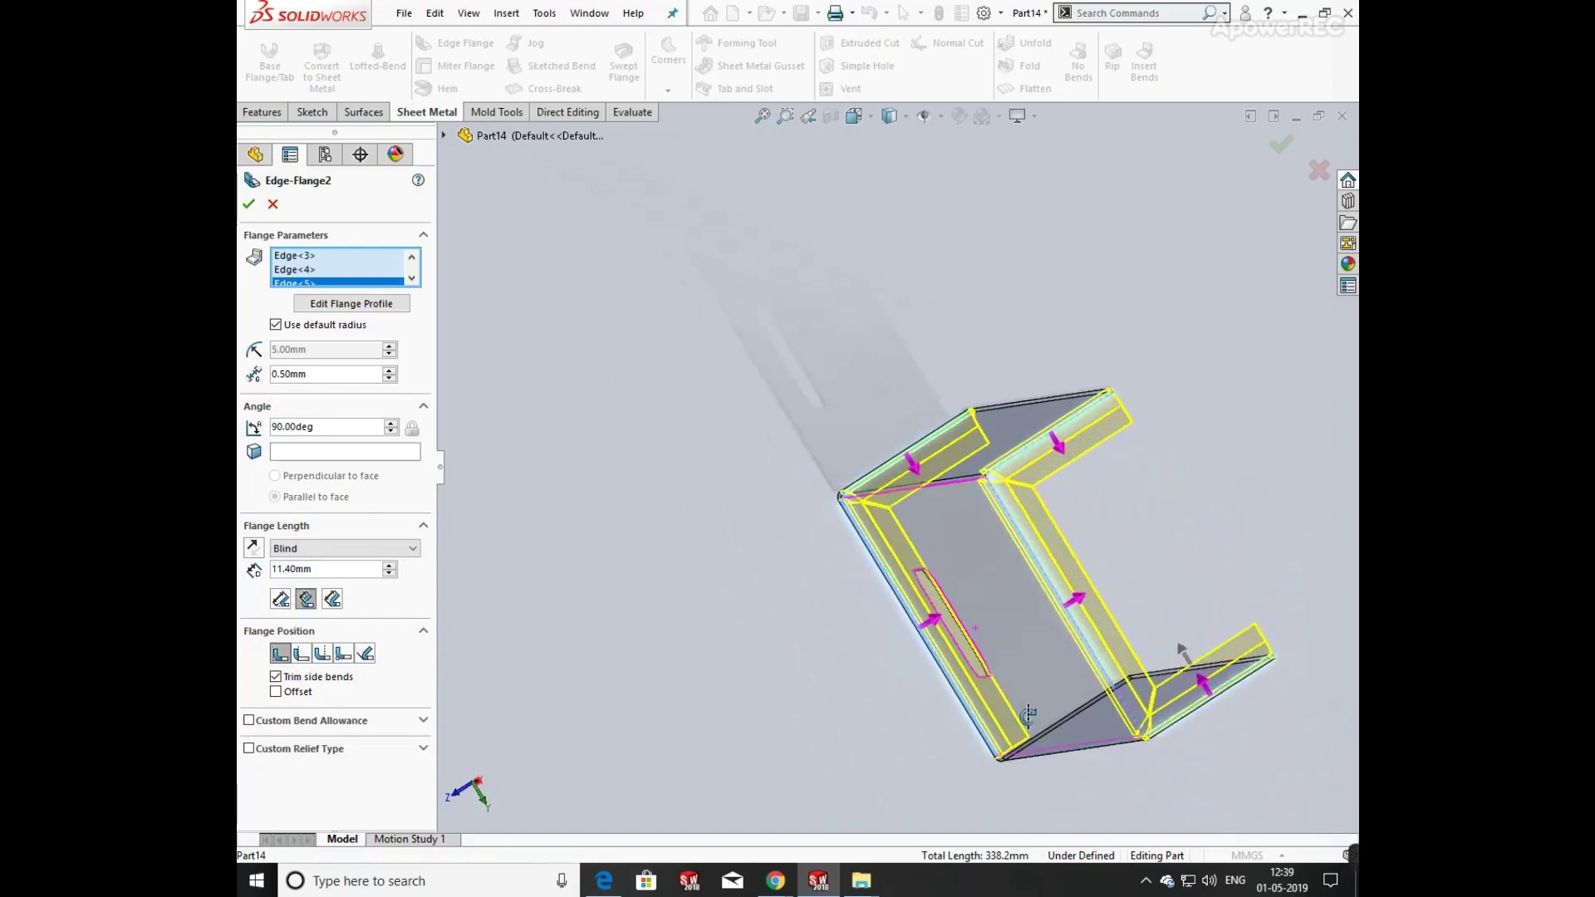
pyautogui.keyDown('ctrl'); pyautogui.moveTo(1053, 706); pyautogui.dragTo(1145, 625, button='middle'); pyautogui.keyUp('ctrl')
pyautogui.scroll(-7, 922, 507)
pyautogui.click(1144, 625)
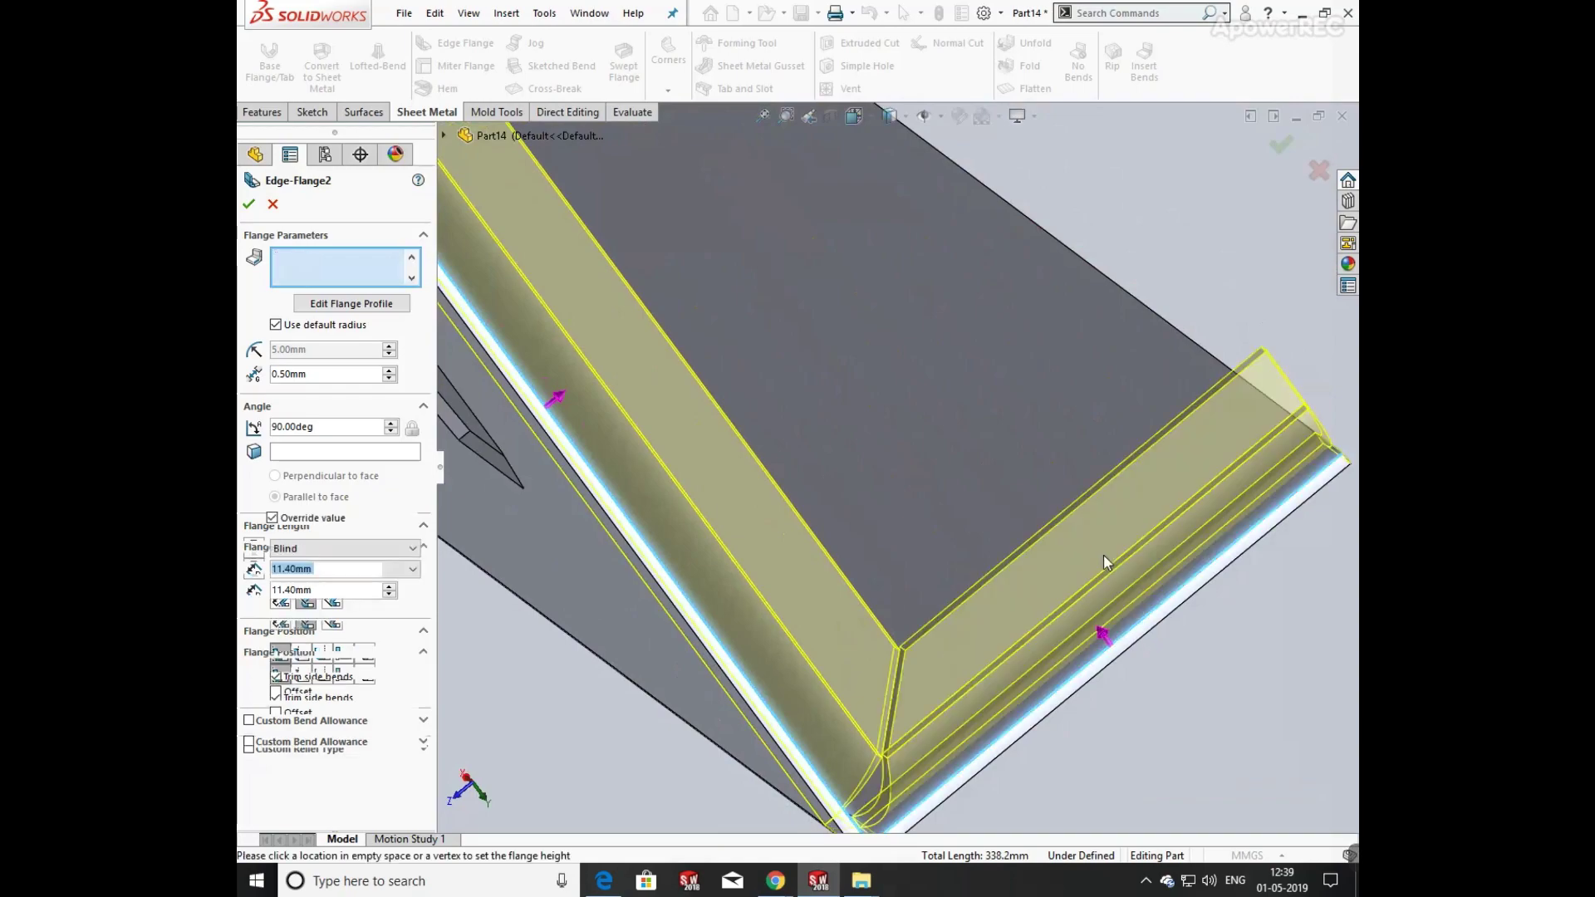
pyautogui.scroll(10, 904, 501)
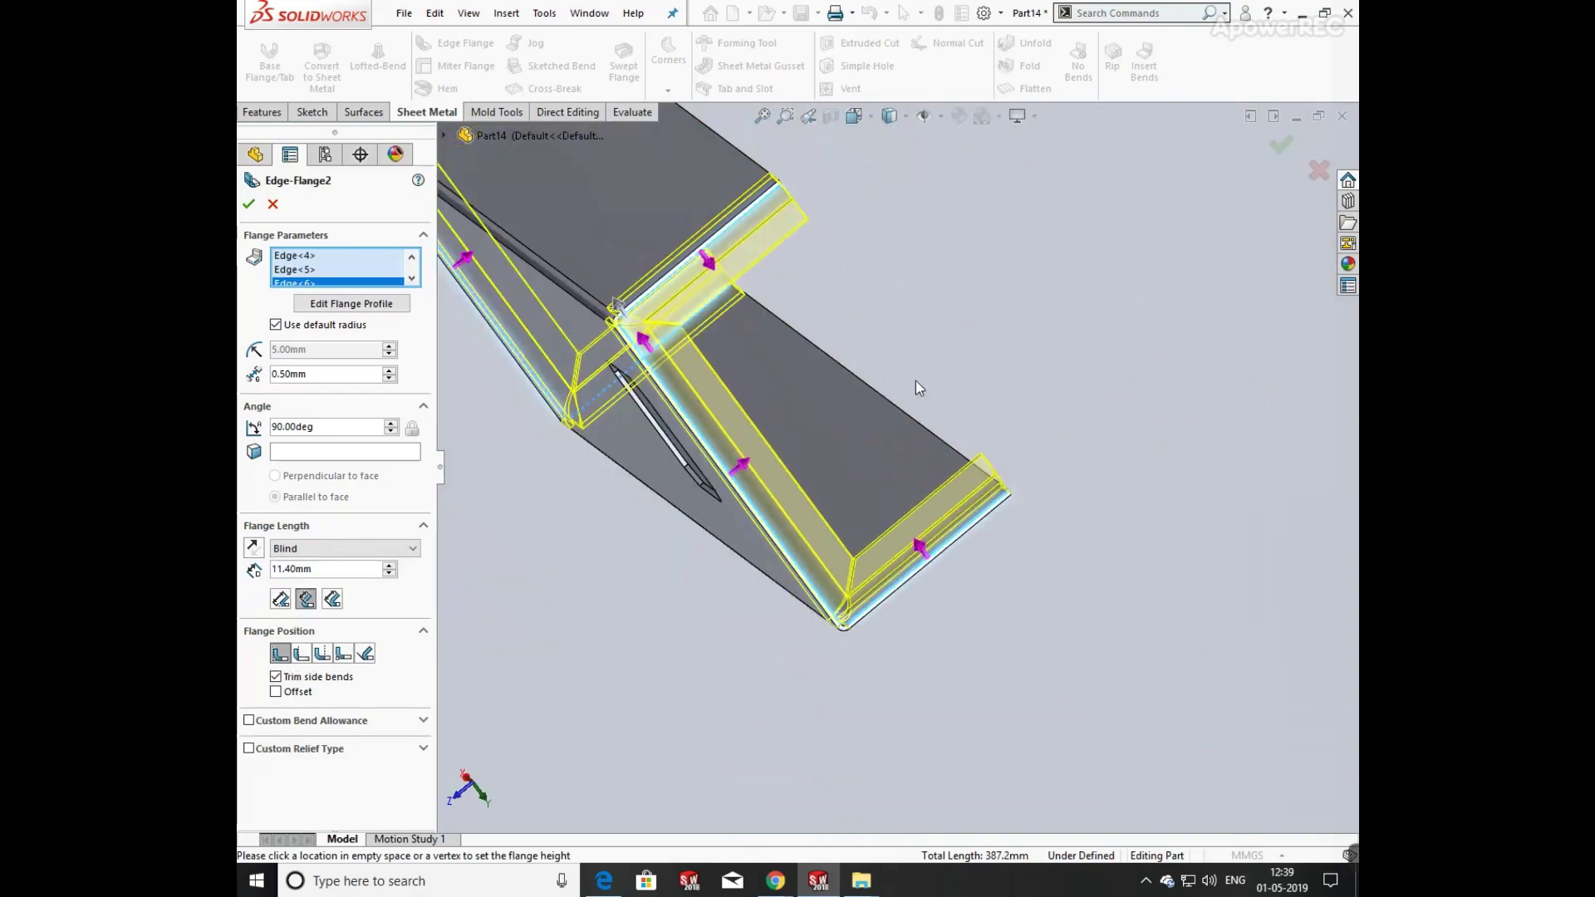
pyautogui.moveTo(915, 380); pyautogui.dragTo(889, 415, button='middle')
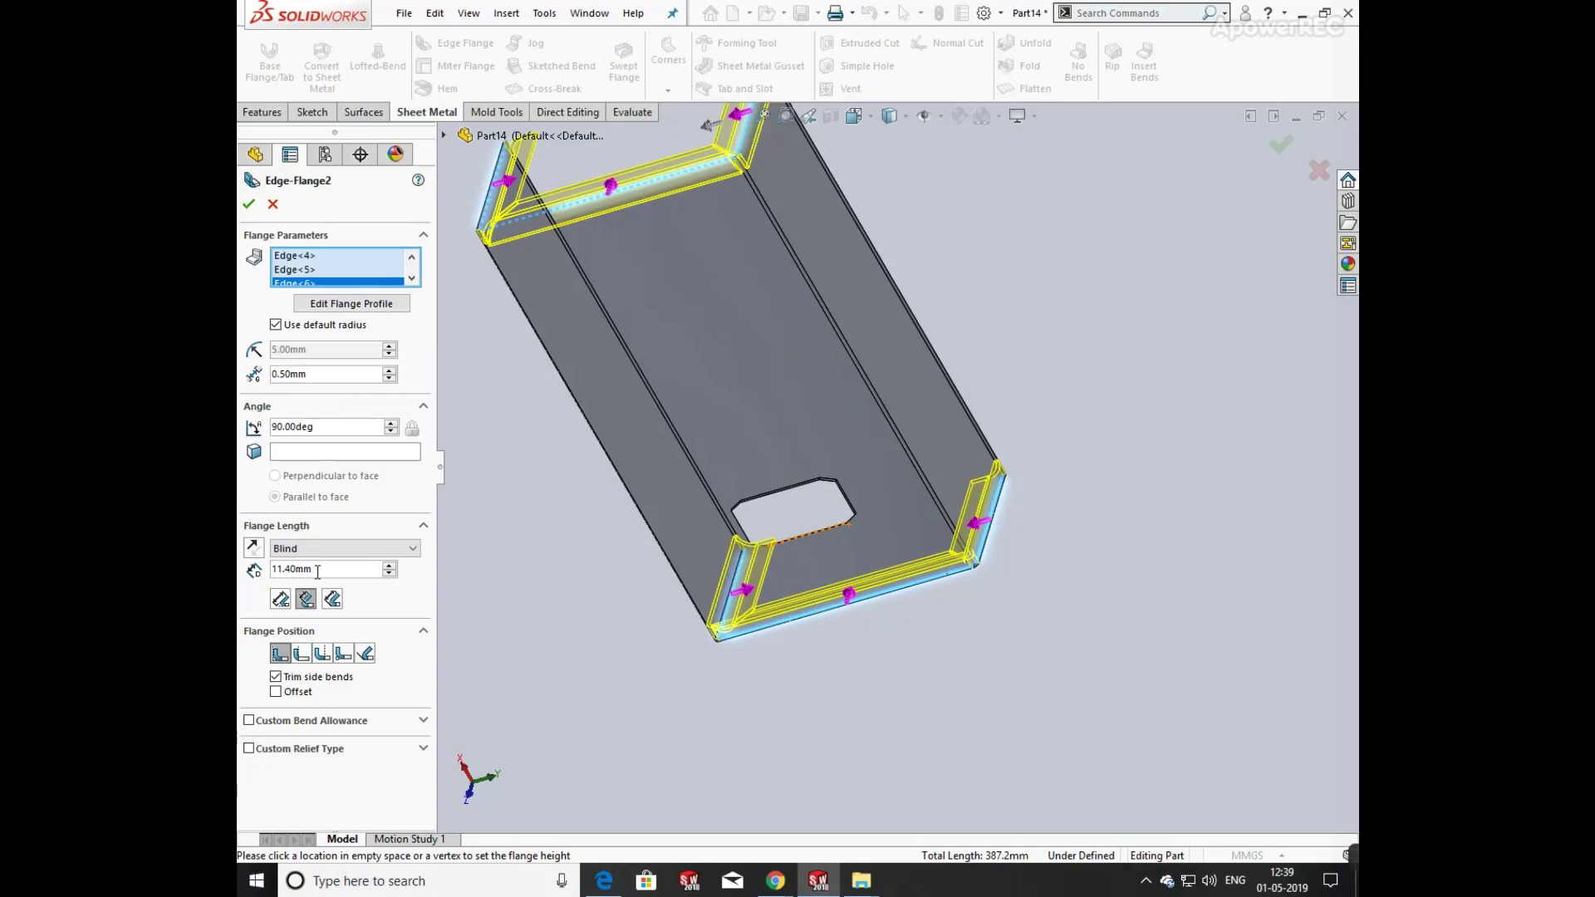
# - Set the flange length to 15 mm with a custom 1 mm bend radius
pyautogui.moveTo(317, 572); pyautogui.dragTo(240, 568)
pyautogui.write('15')
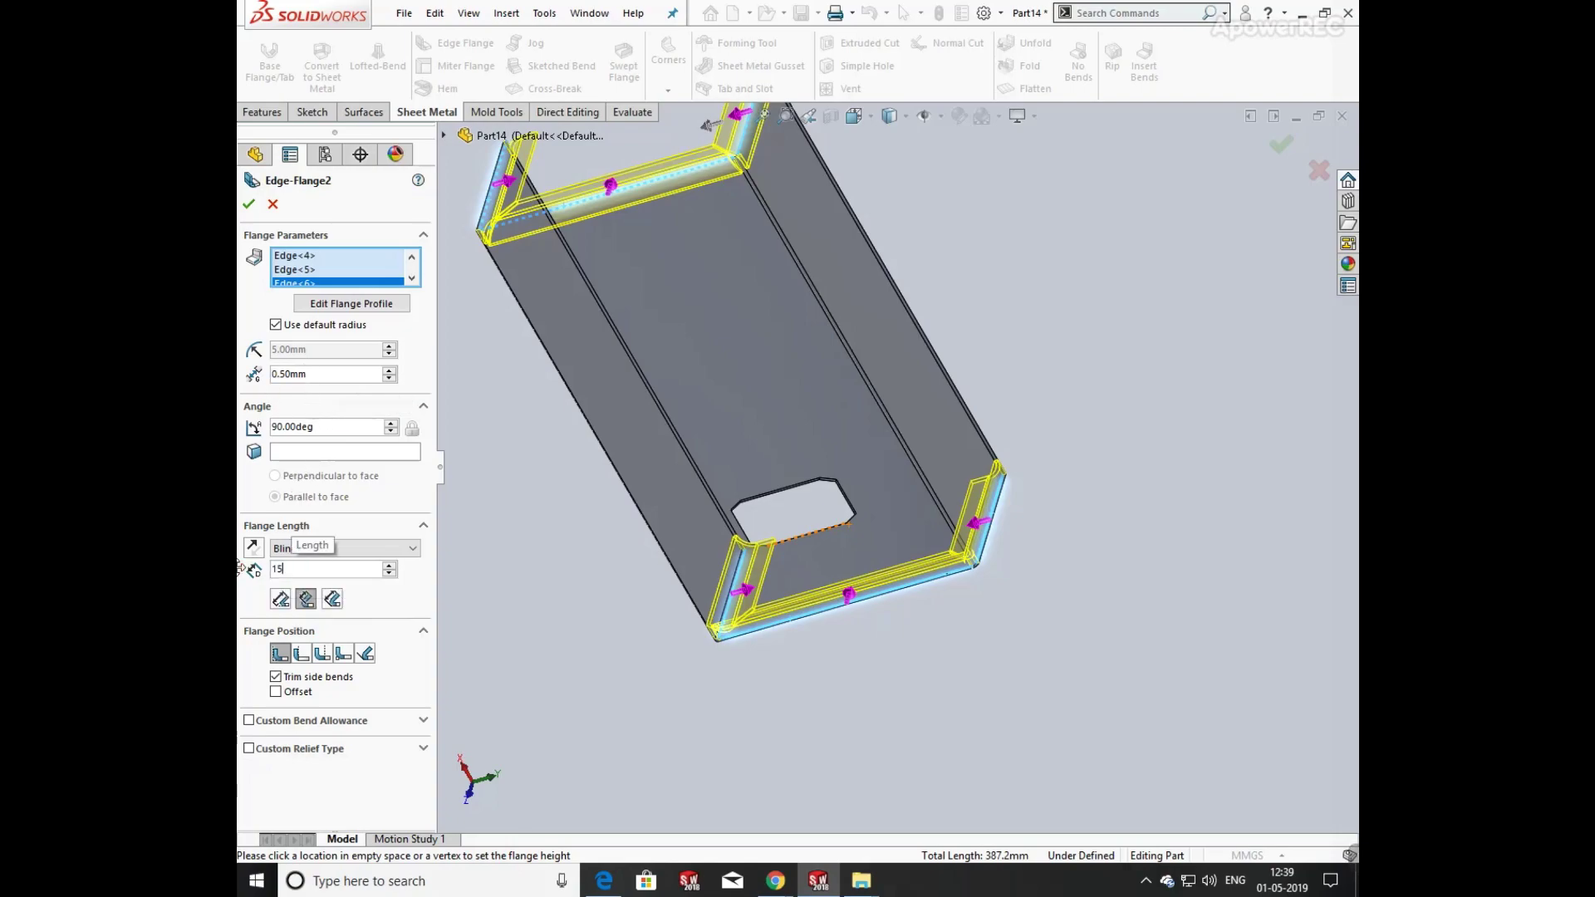
pyautogui.press('Return')
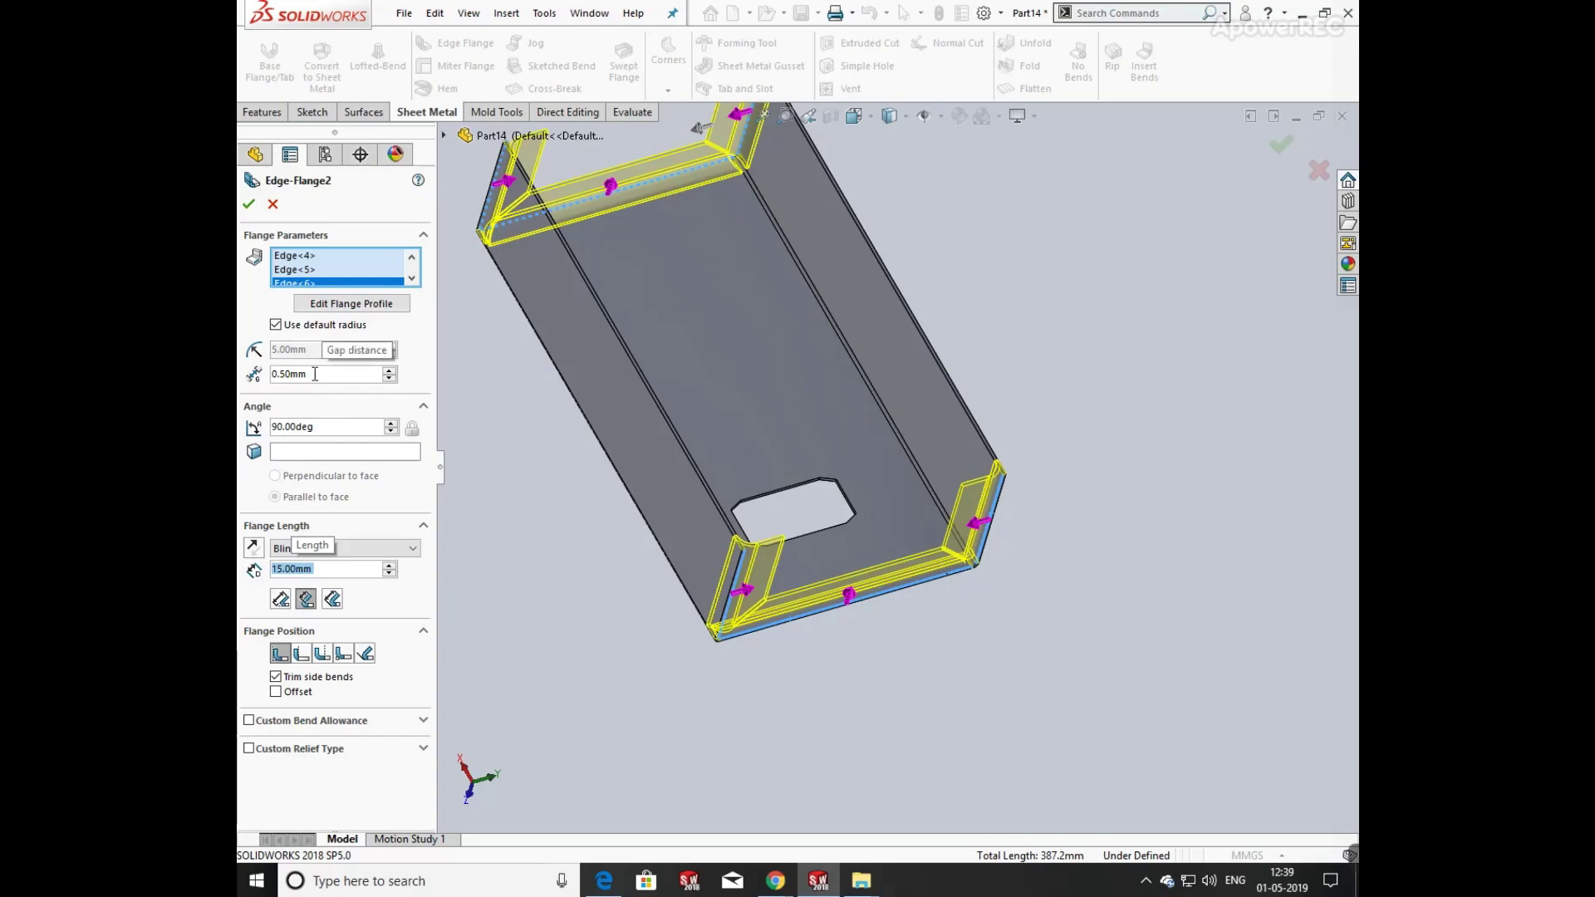
pyautogui.click(275, 325)
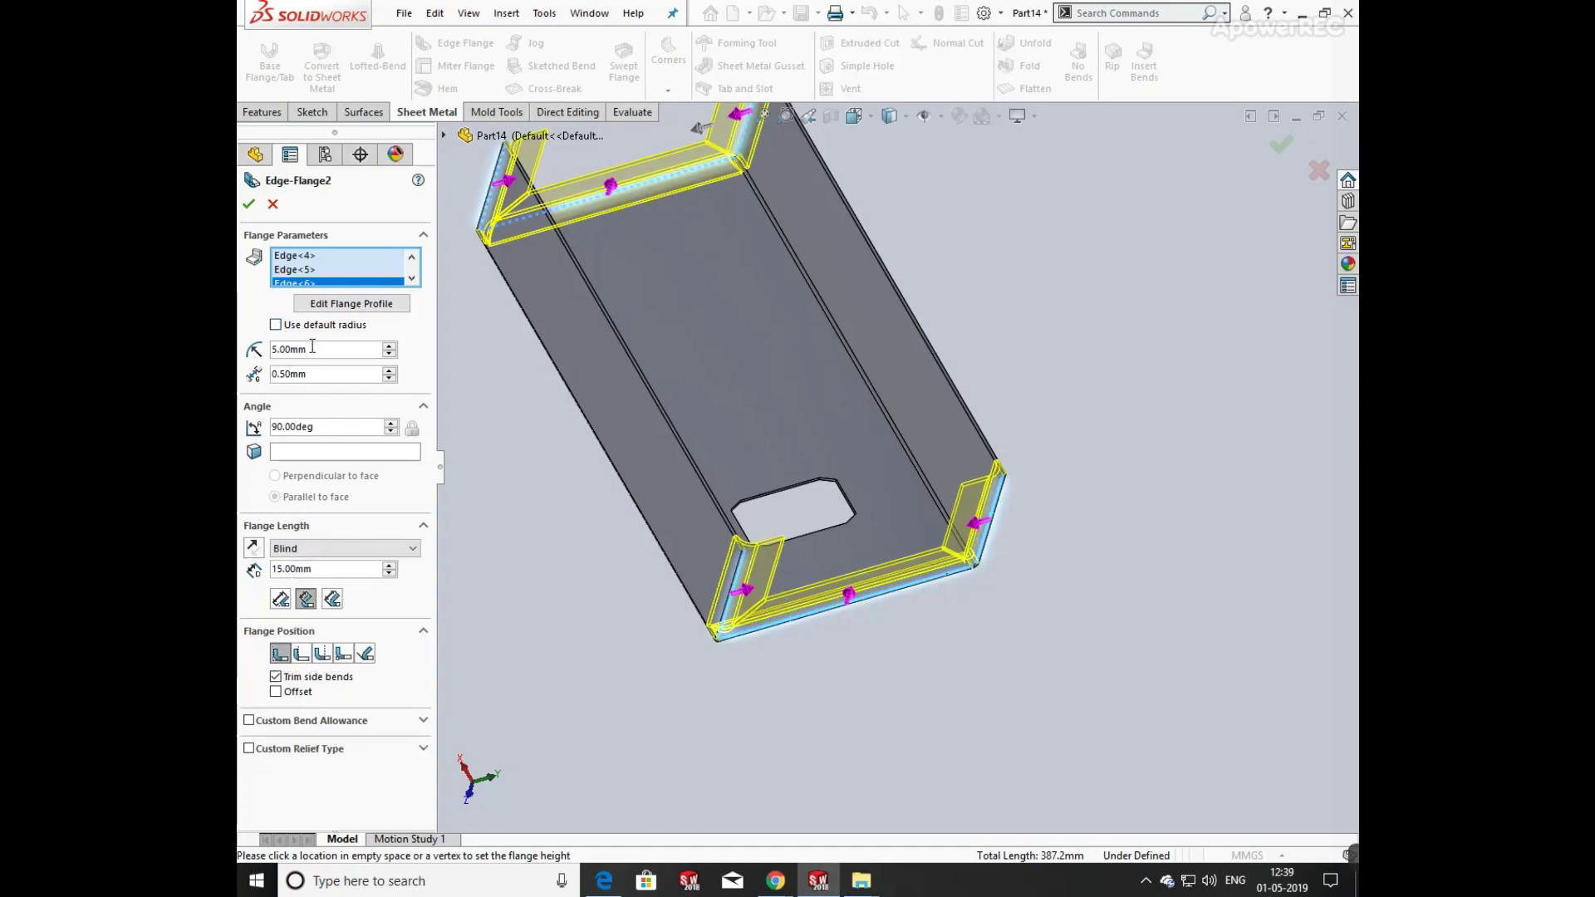
pyautogui.write('1')
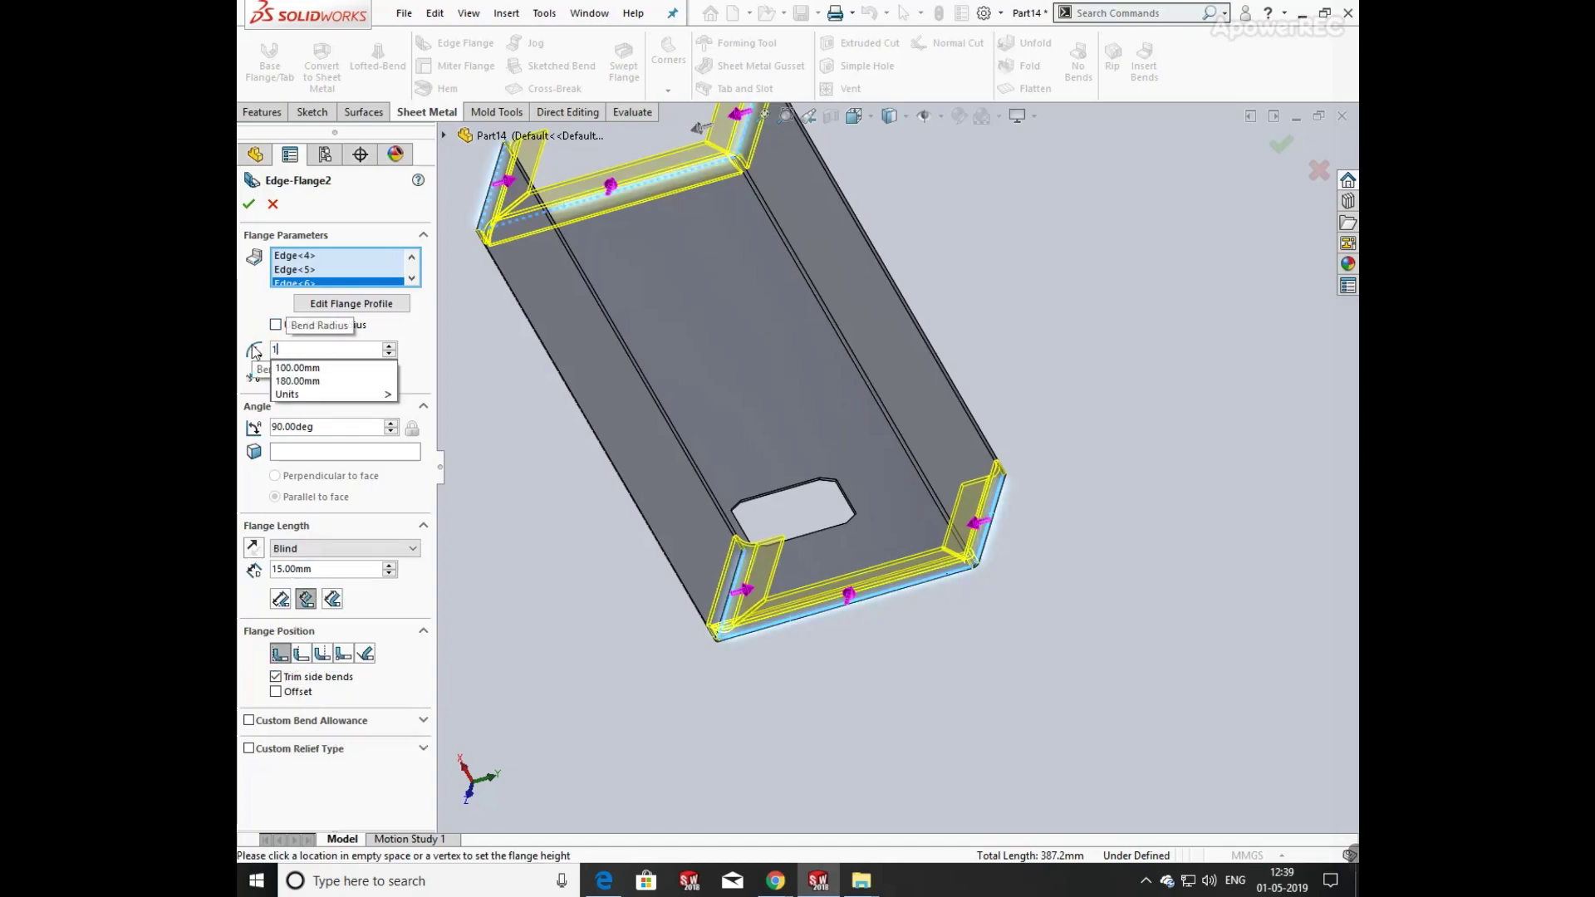
pyautogui.press('Return')
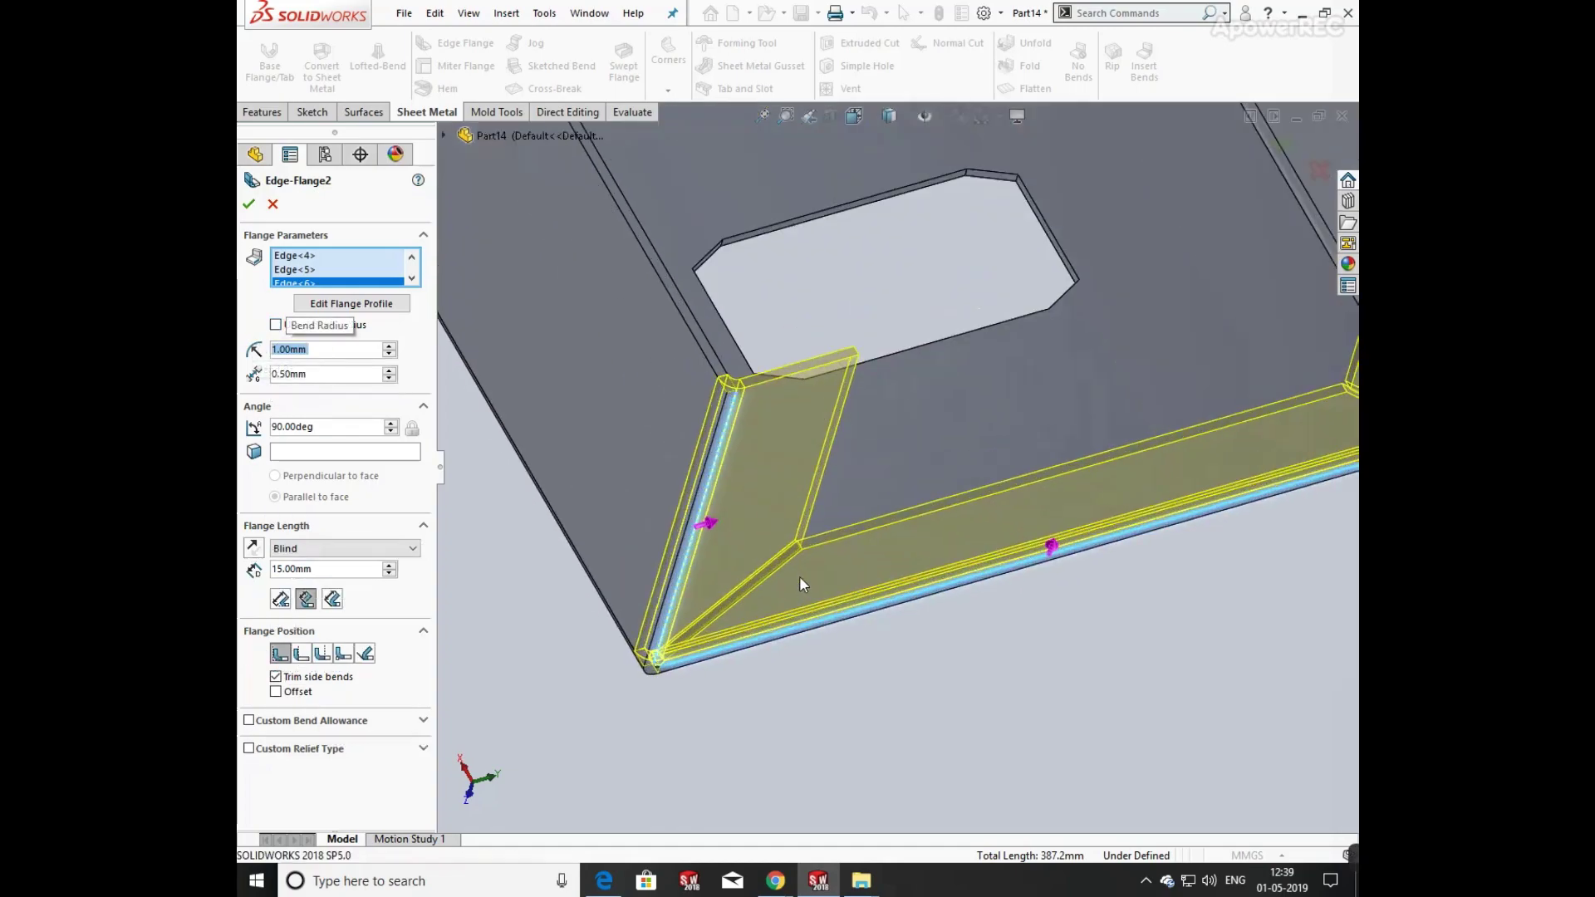
pyautogui.scroll(-6, 764, 453)
pyautogui.scroll(6, 765, 453)
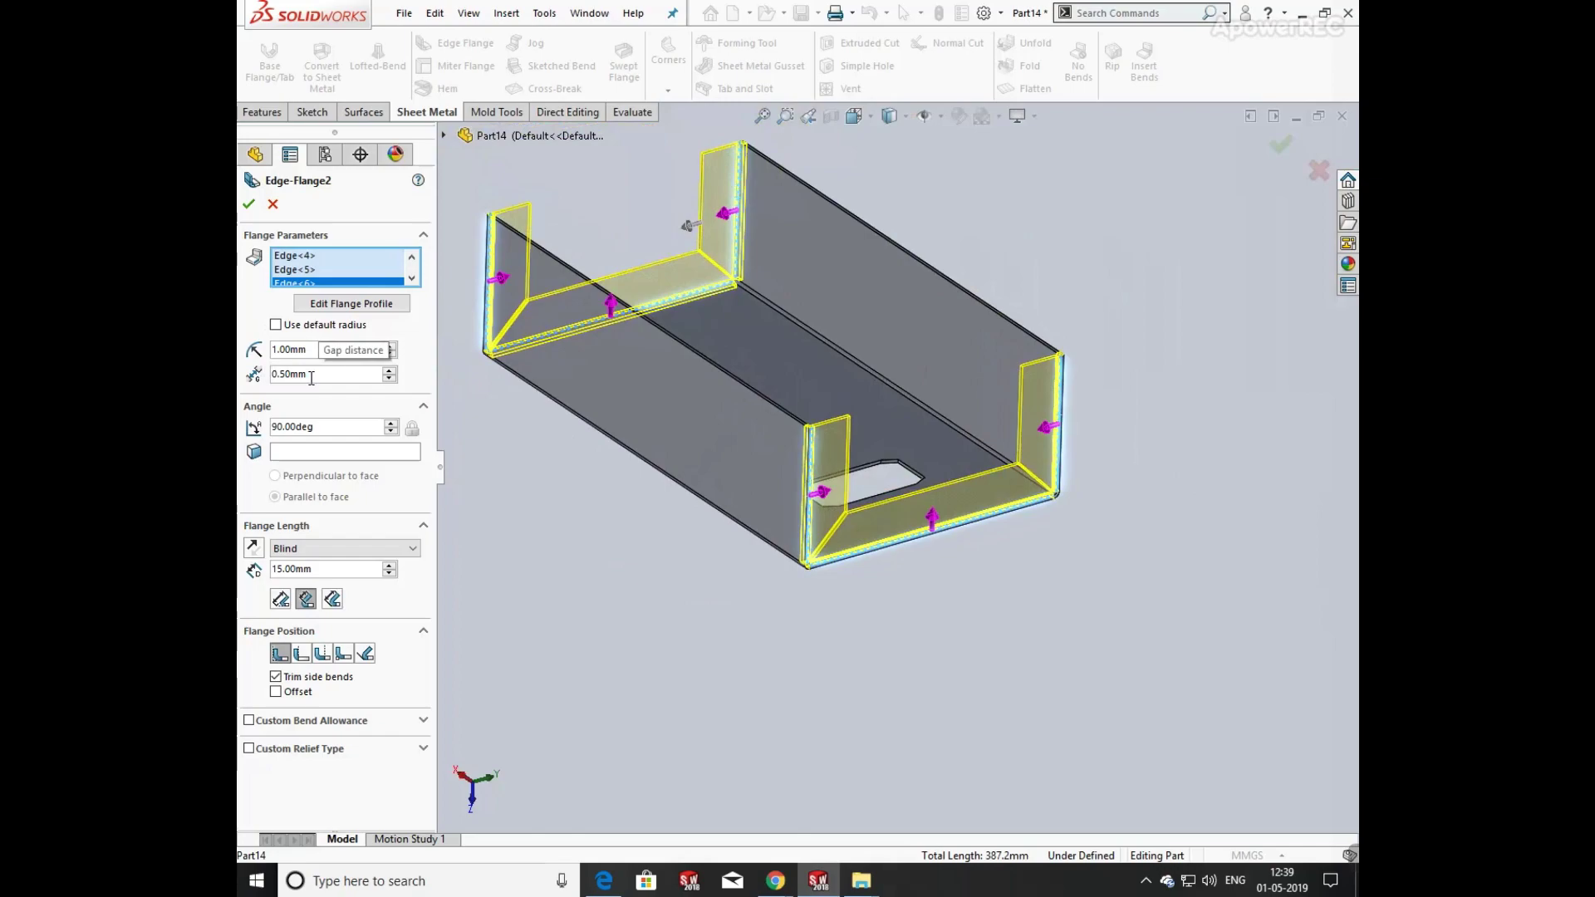
# - Try corner gaps of 1 mm and 5 mm, then settle on 0.50 mm
pyautogui.doubleClick(312, 376)
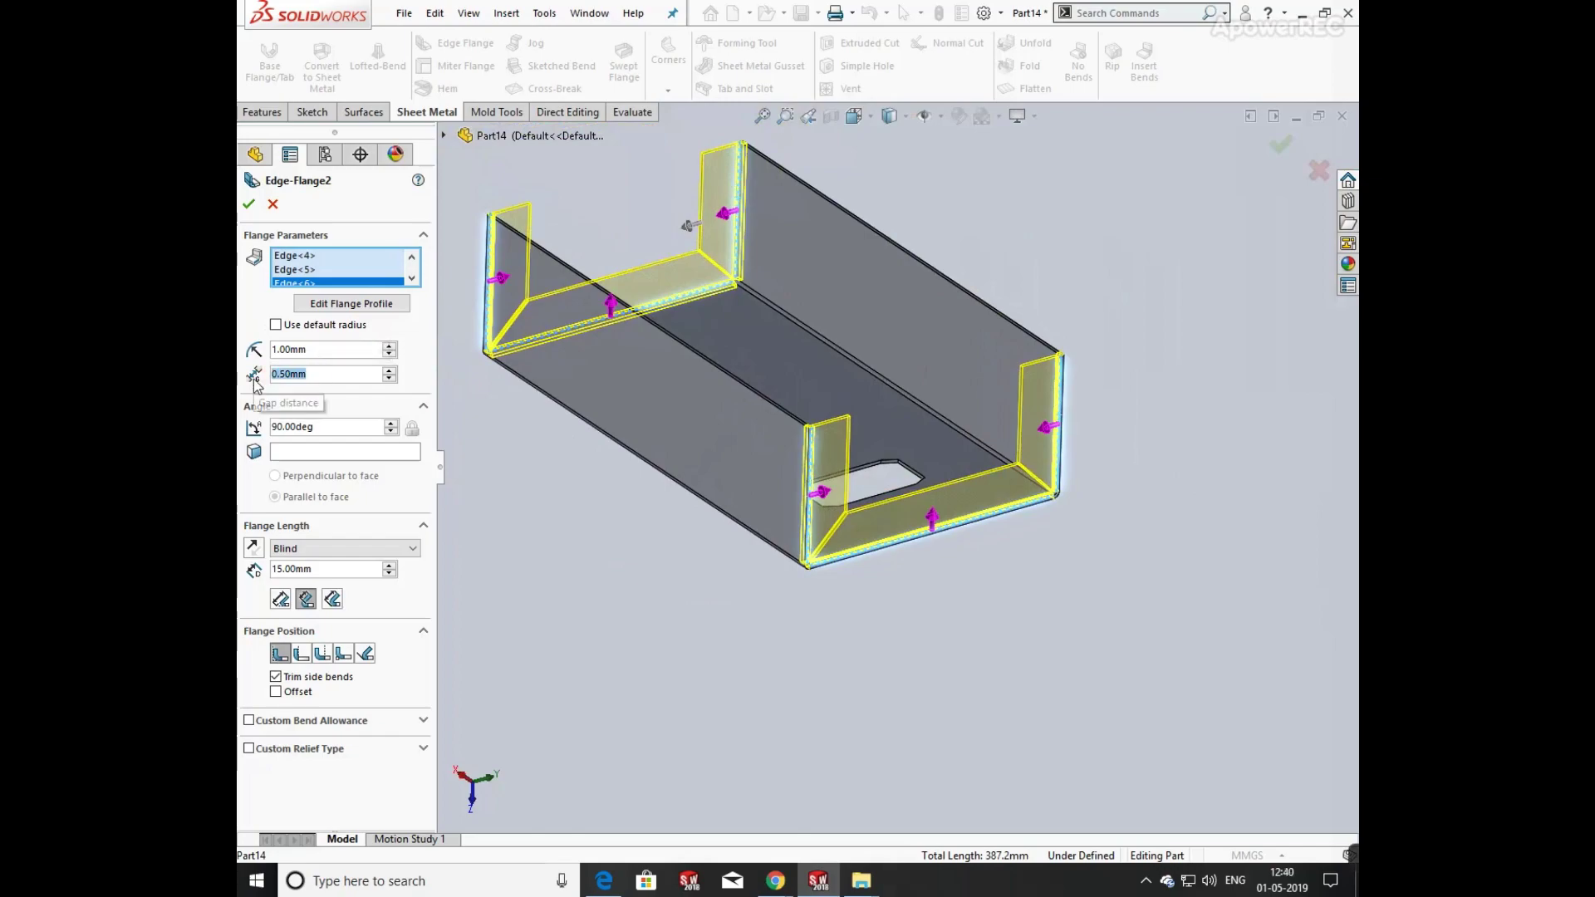
pyautogui.write('1')
pyautogui.press('Return')
pyautogui.scroll(-3, 906, 498)
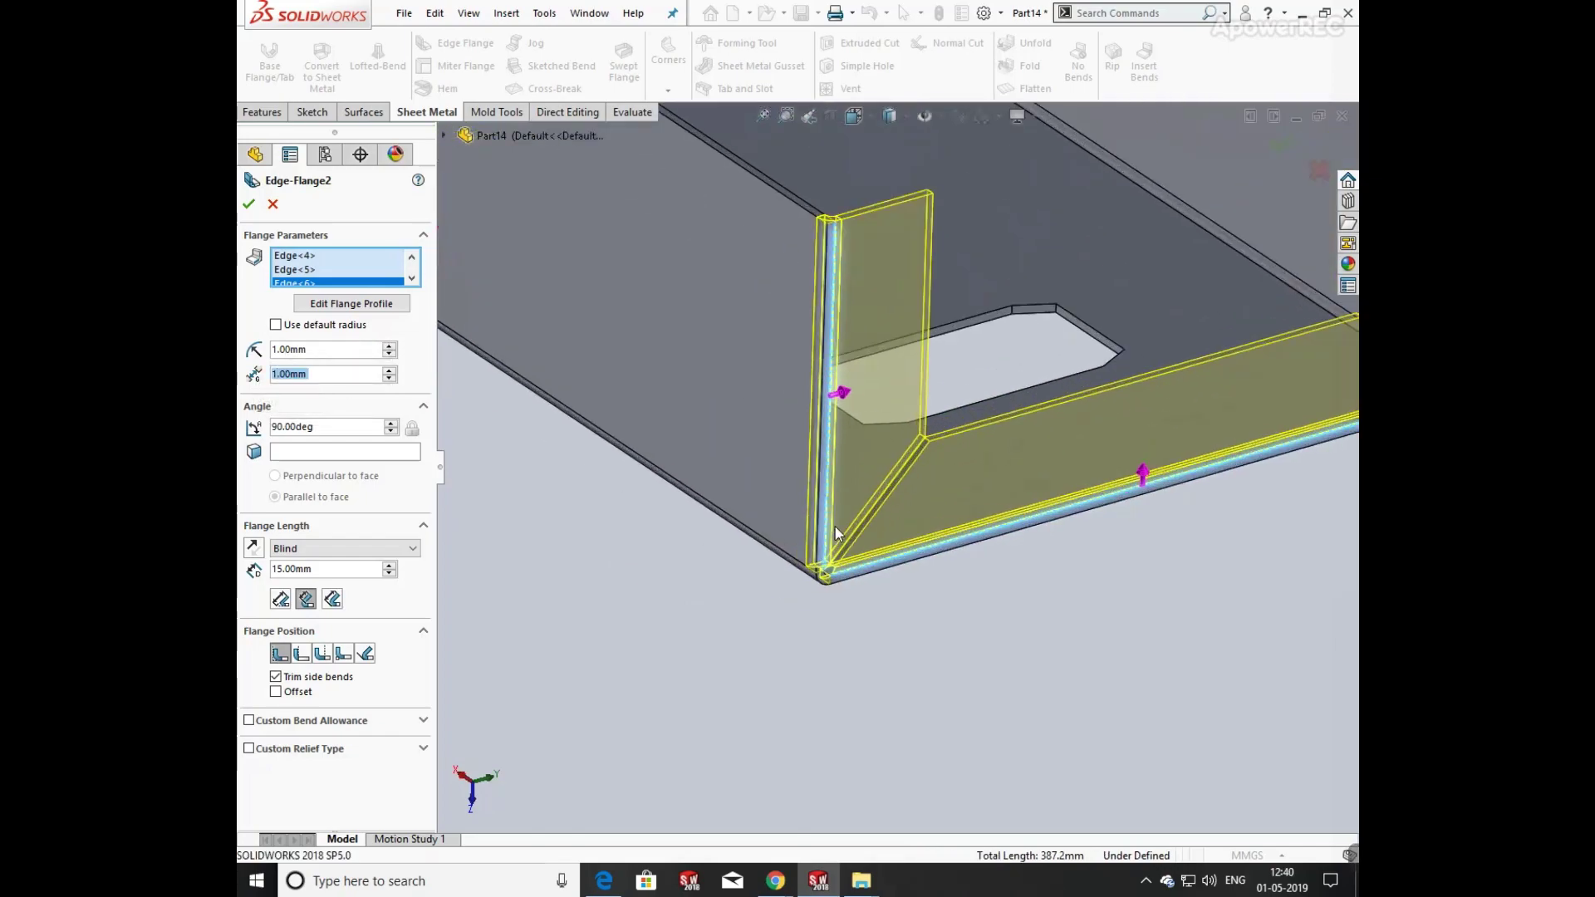
pyautogui.scroll(1, 906, 498)
pyautogui.scroll(-6, 906, 499)
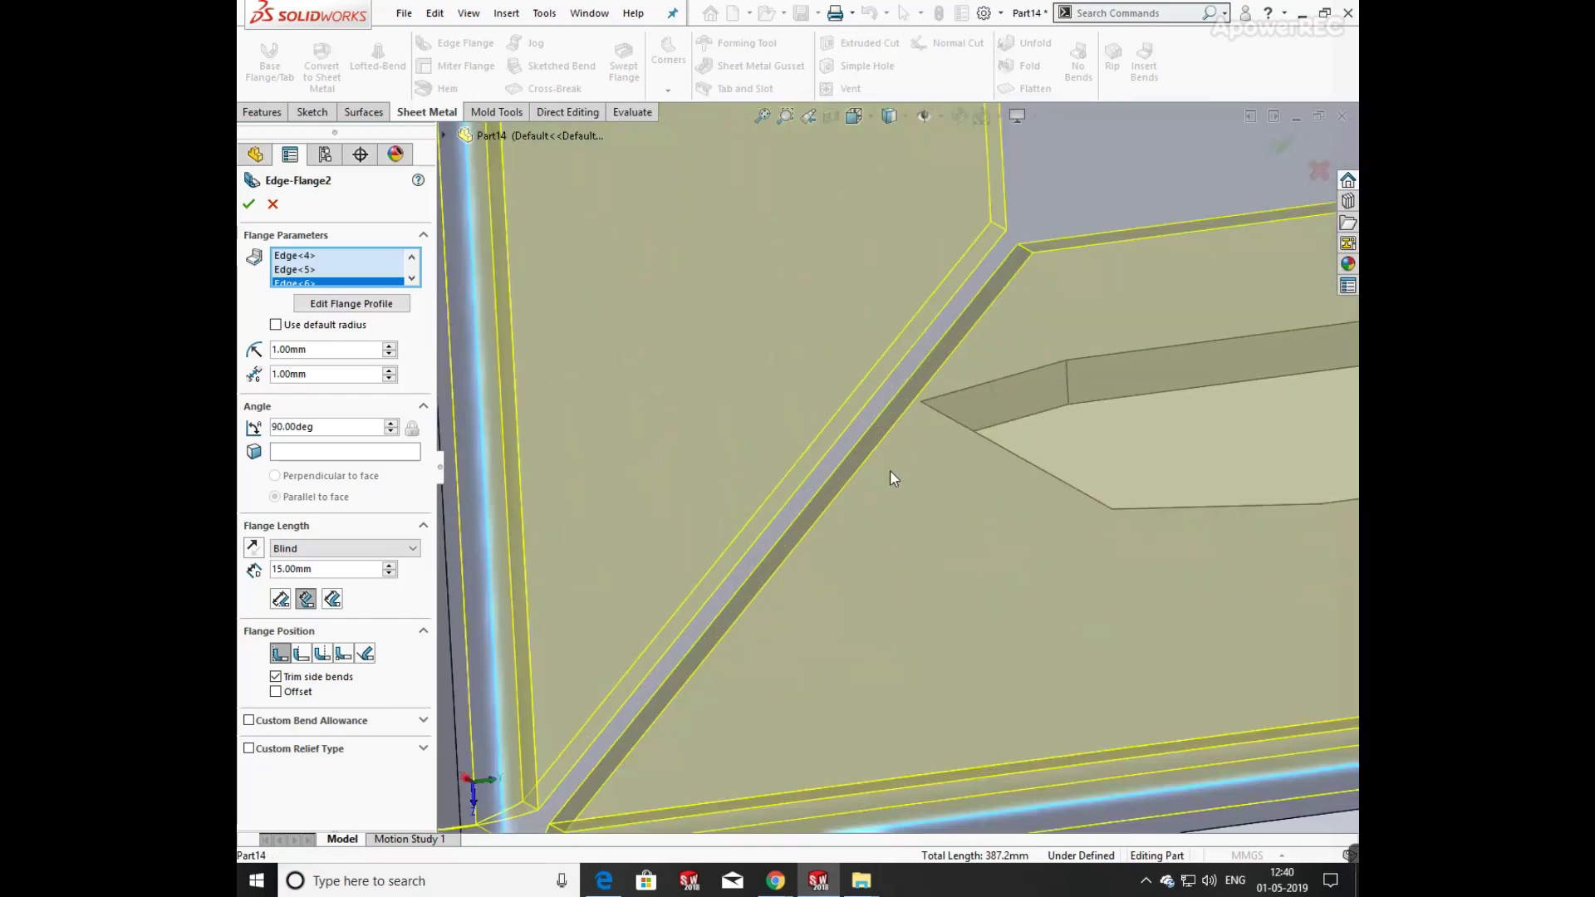
pyautogui.moveTo(890, 474); pyautogui.dragTo(832, 424, button='middle')
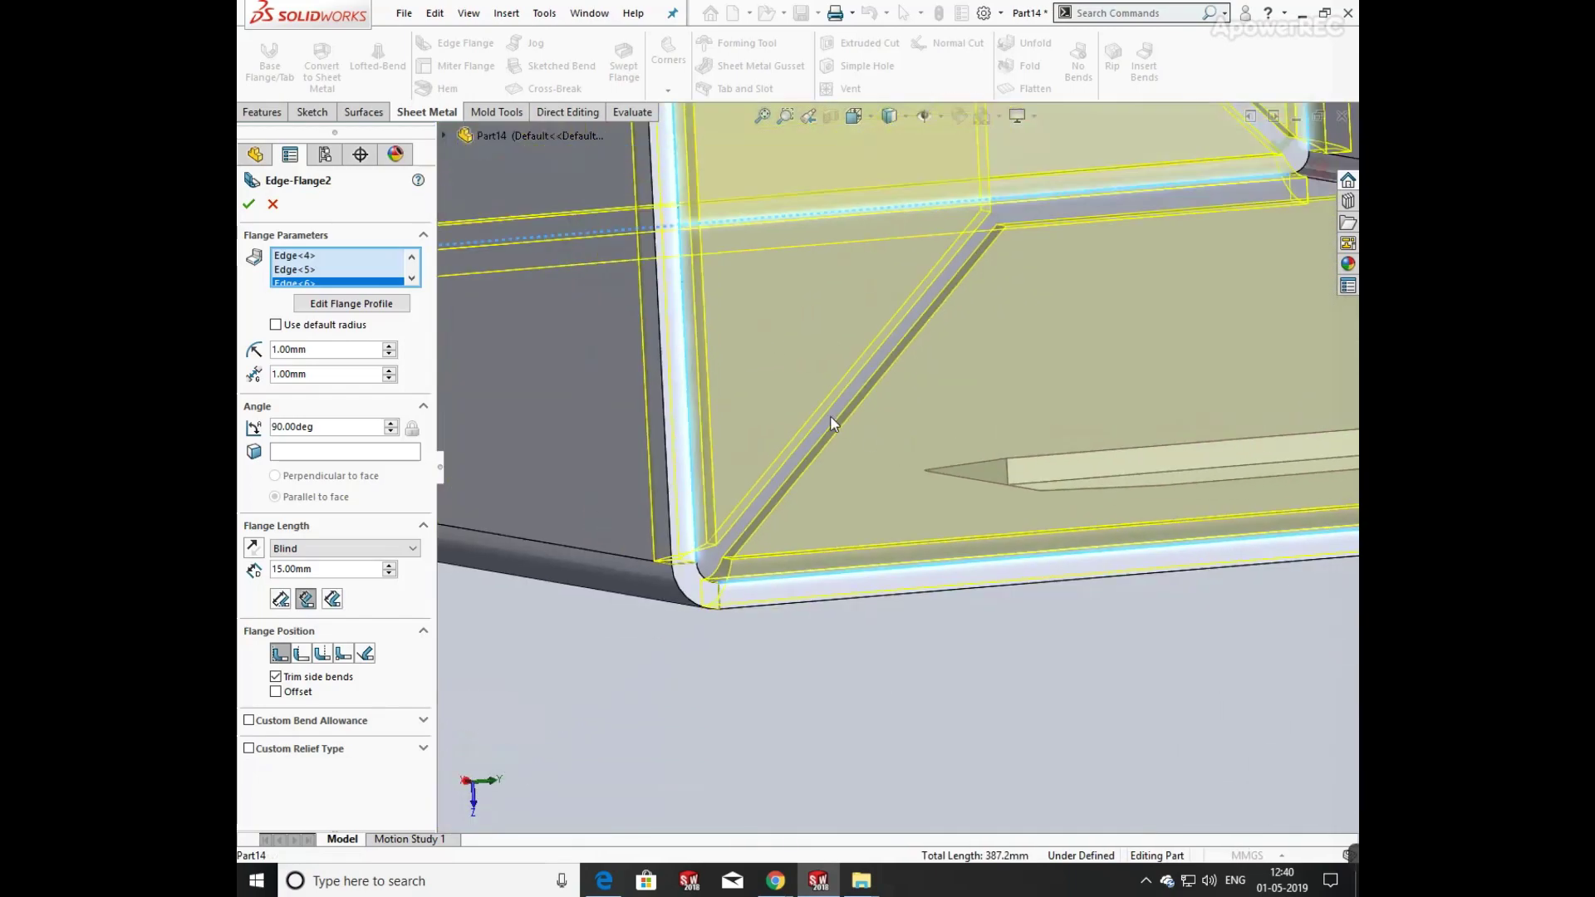
pyautogui.click(304, 375)
pyautogui.moveTo(316, 376); pyautogui.dragTo(242, 378)
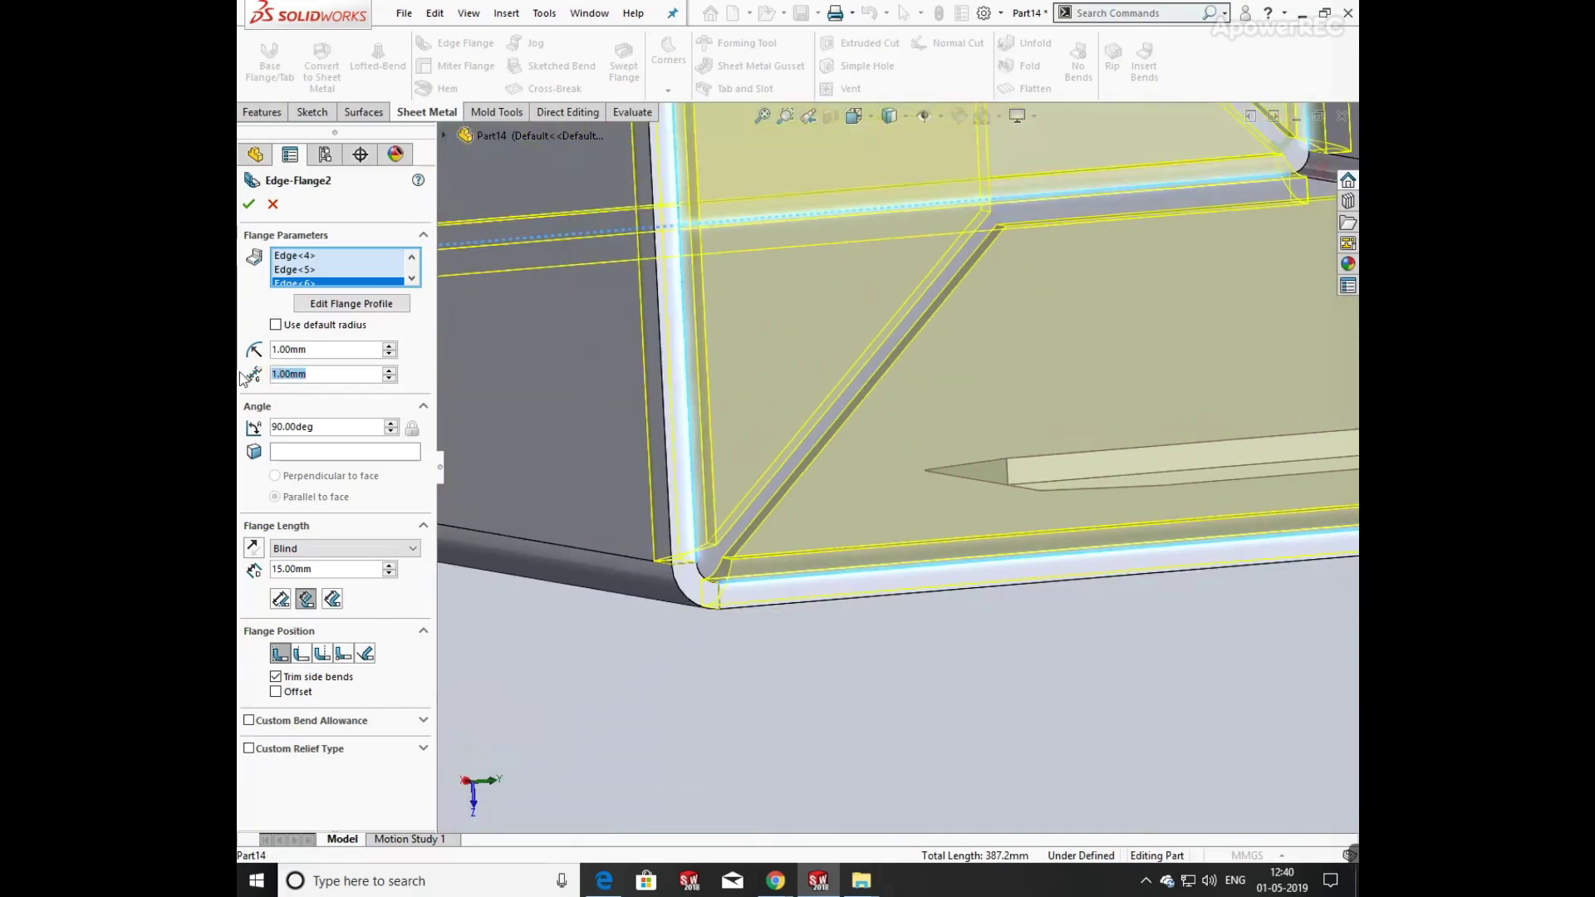
pyautogui.write('5')
pyautogui.press('Return')
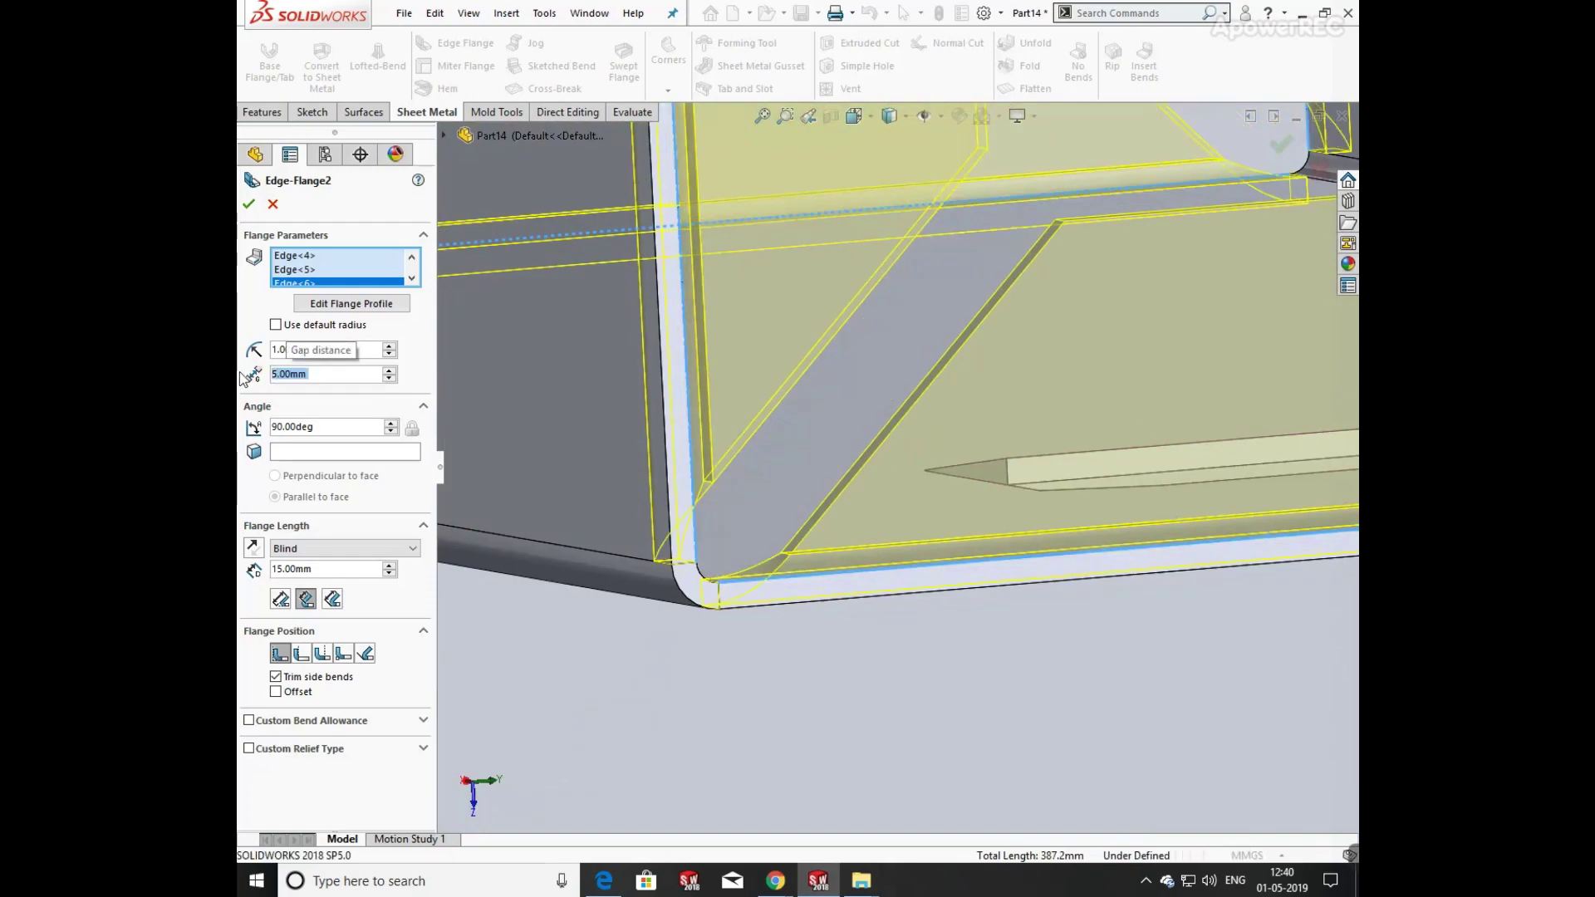
pyautogui.write('0.5')
pyautogui.press('Return')
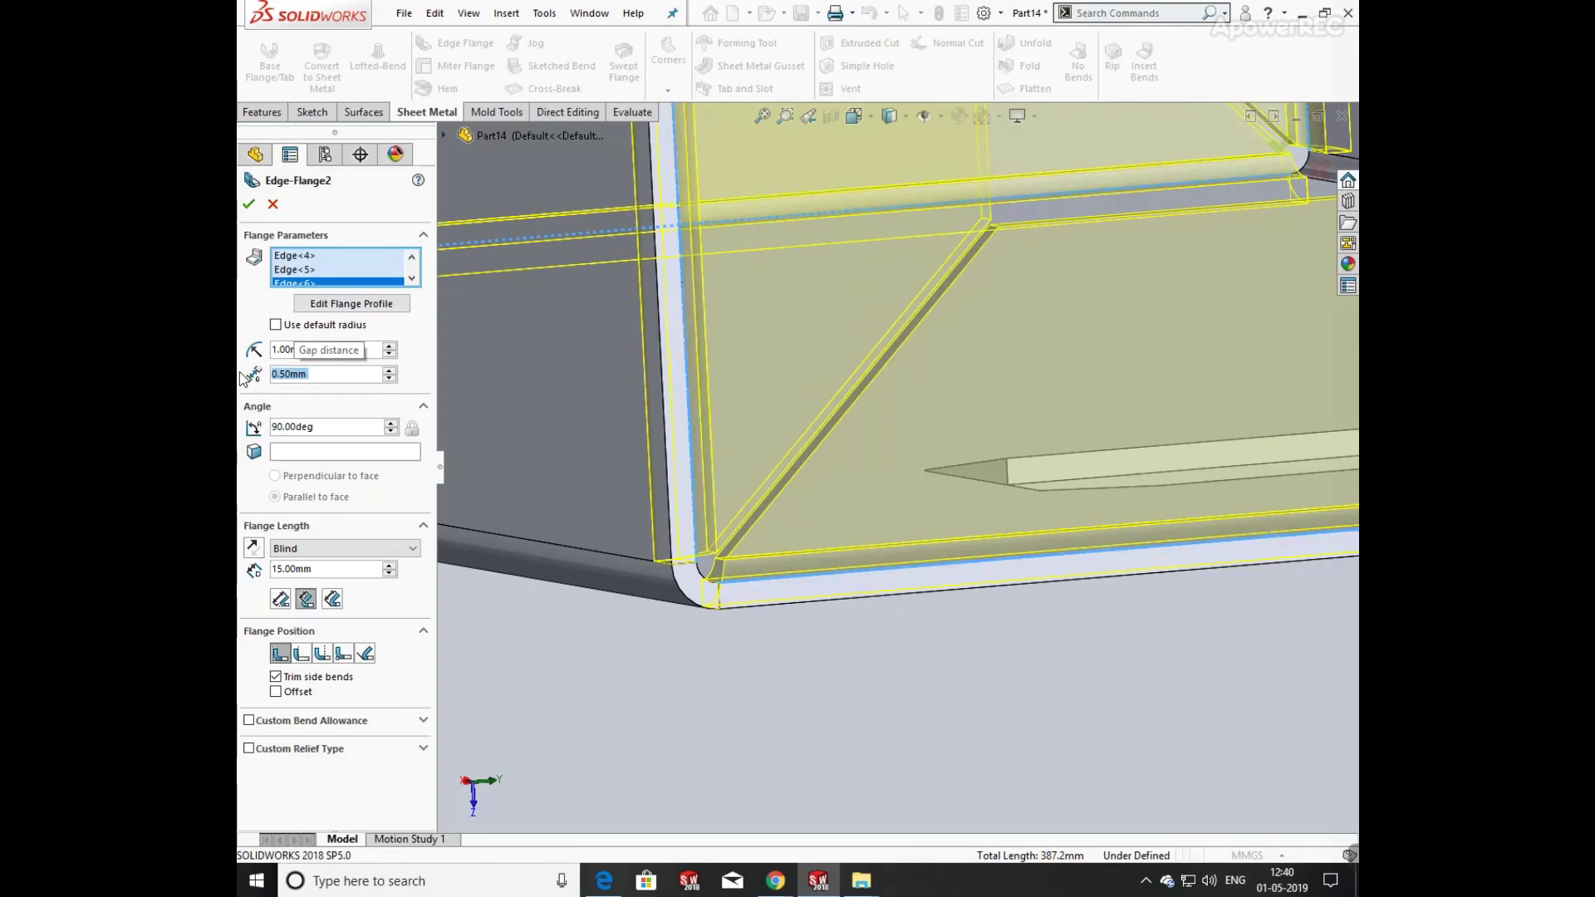
# - Apply Edge-Flange2 so the 15 mm rim flanges are added to the tray
pyautogui.click(248, 203)
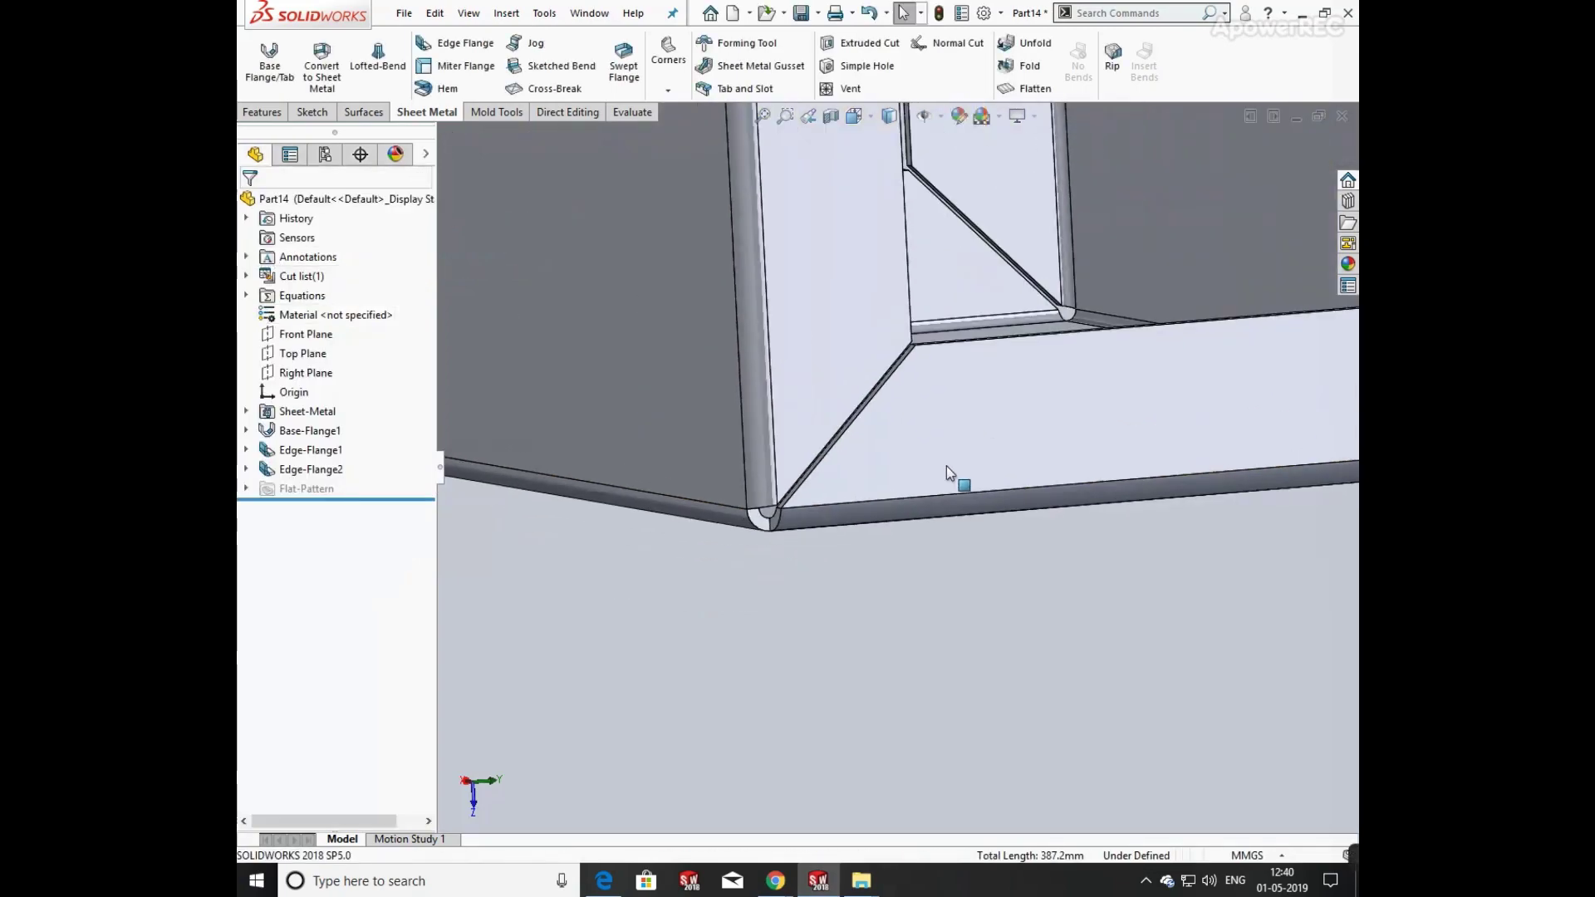
pyautogui.scroll(-5, 945, 466)
pyautogui.moveTo(945, 473); pyautogui.dragTo(941, 266, button='middle')
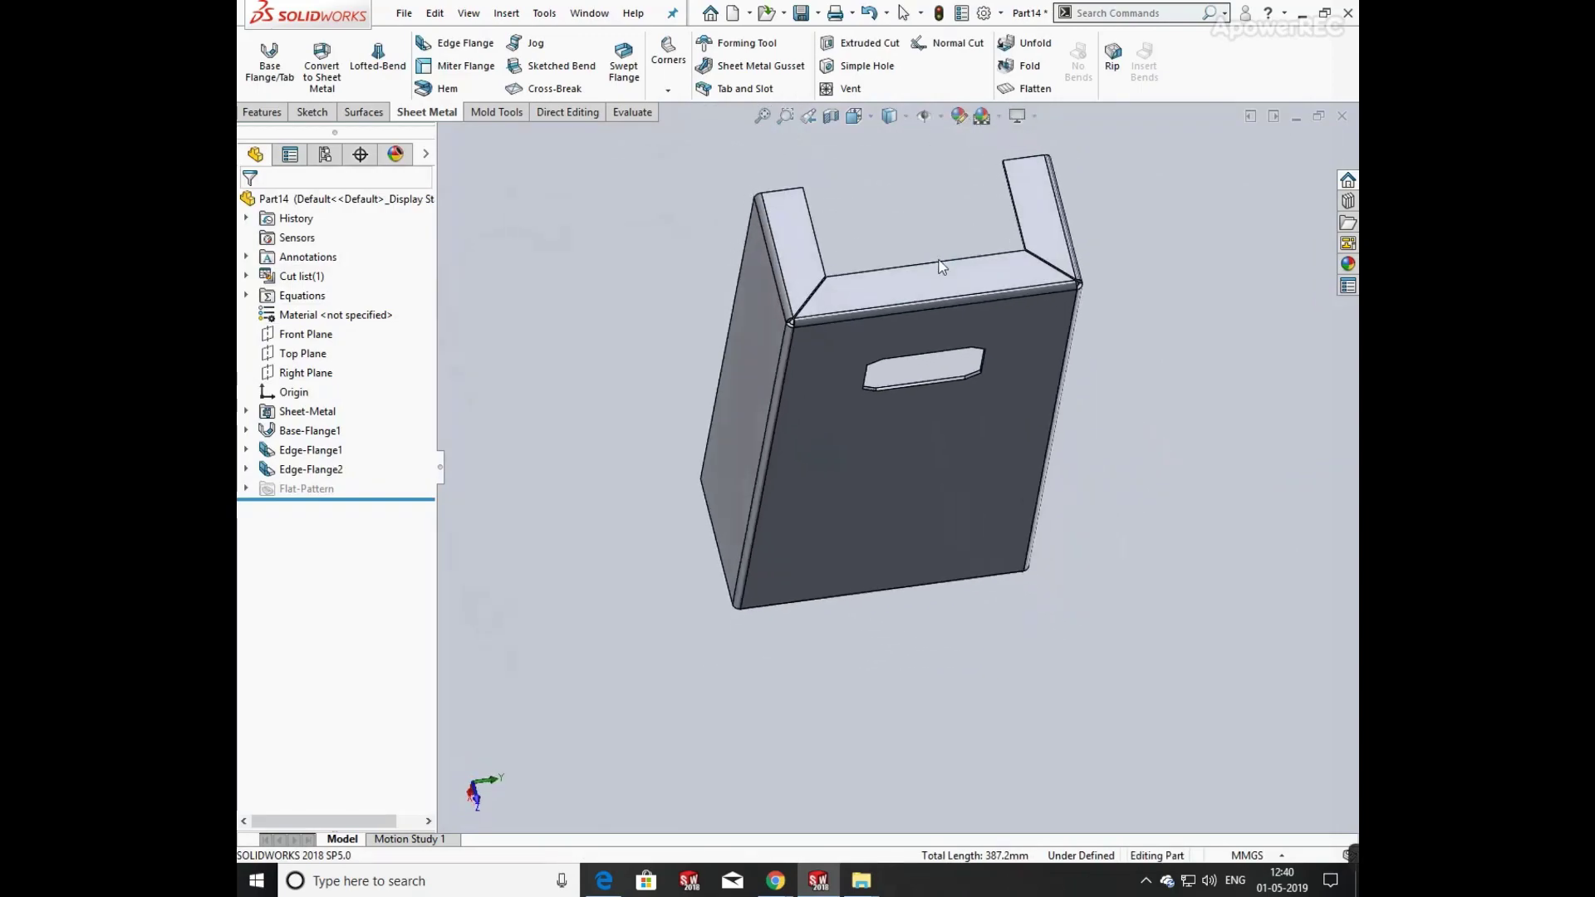
# - Select a flange face and orient the view normal to it
pyautogui.click(955, 271)
pyautogui.click(1083, 231)
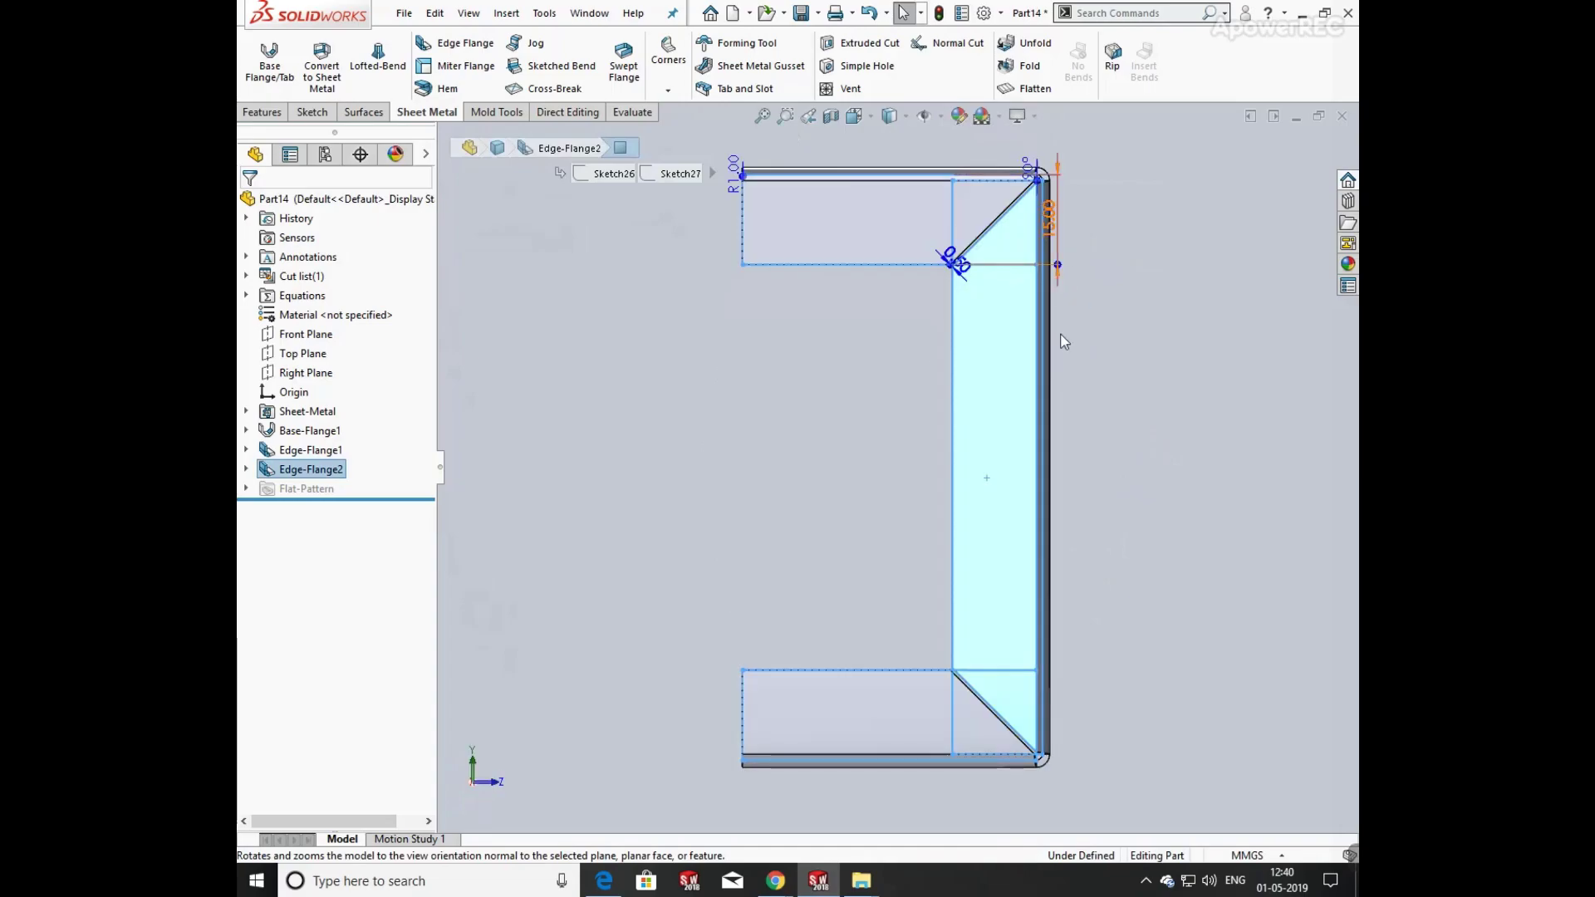
pyautogui.scroll(-5, 990, 413)
pyautogui.moveTo(989, 412); pyautogui.dragTo(1290, 667, button='middle')
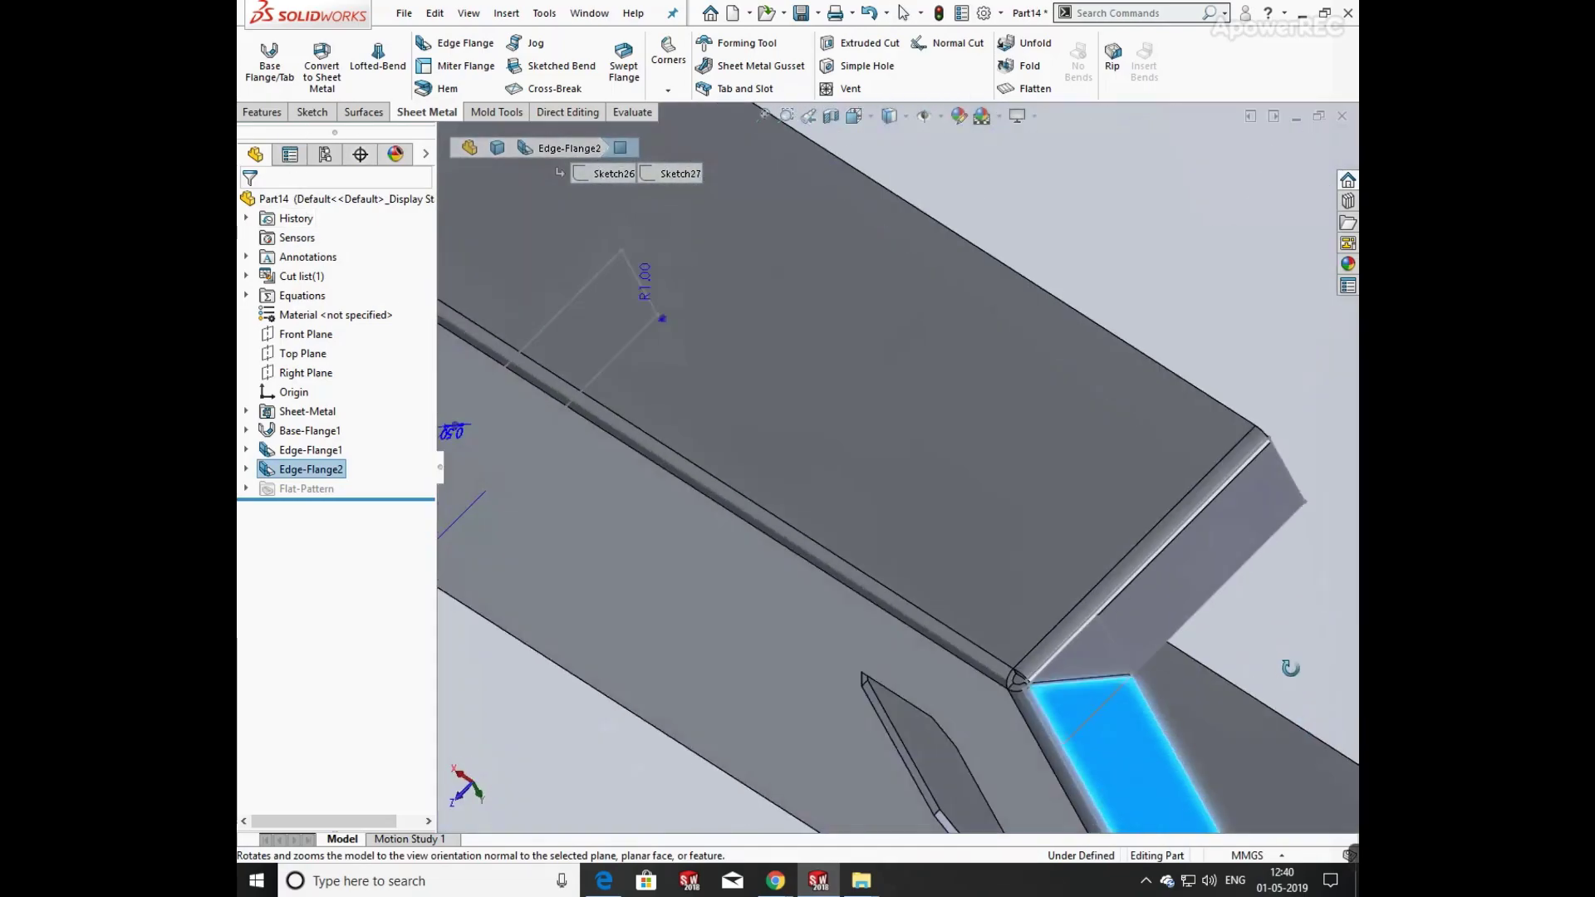
pyautogui.press('space')
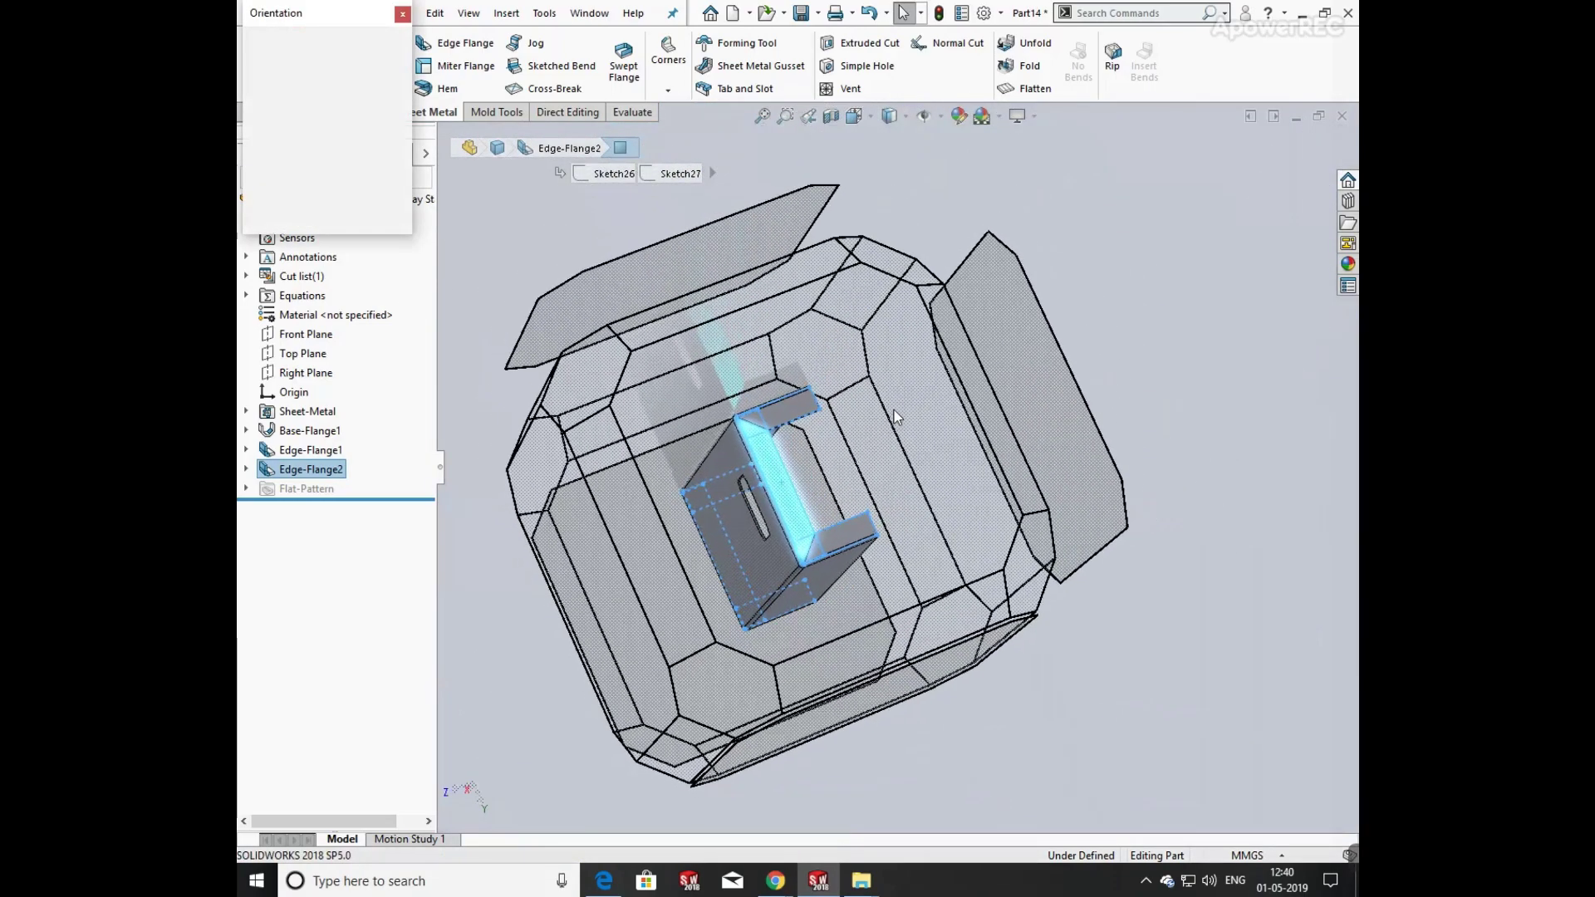
pyautogui.click(894, 411)
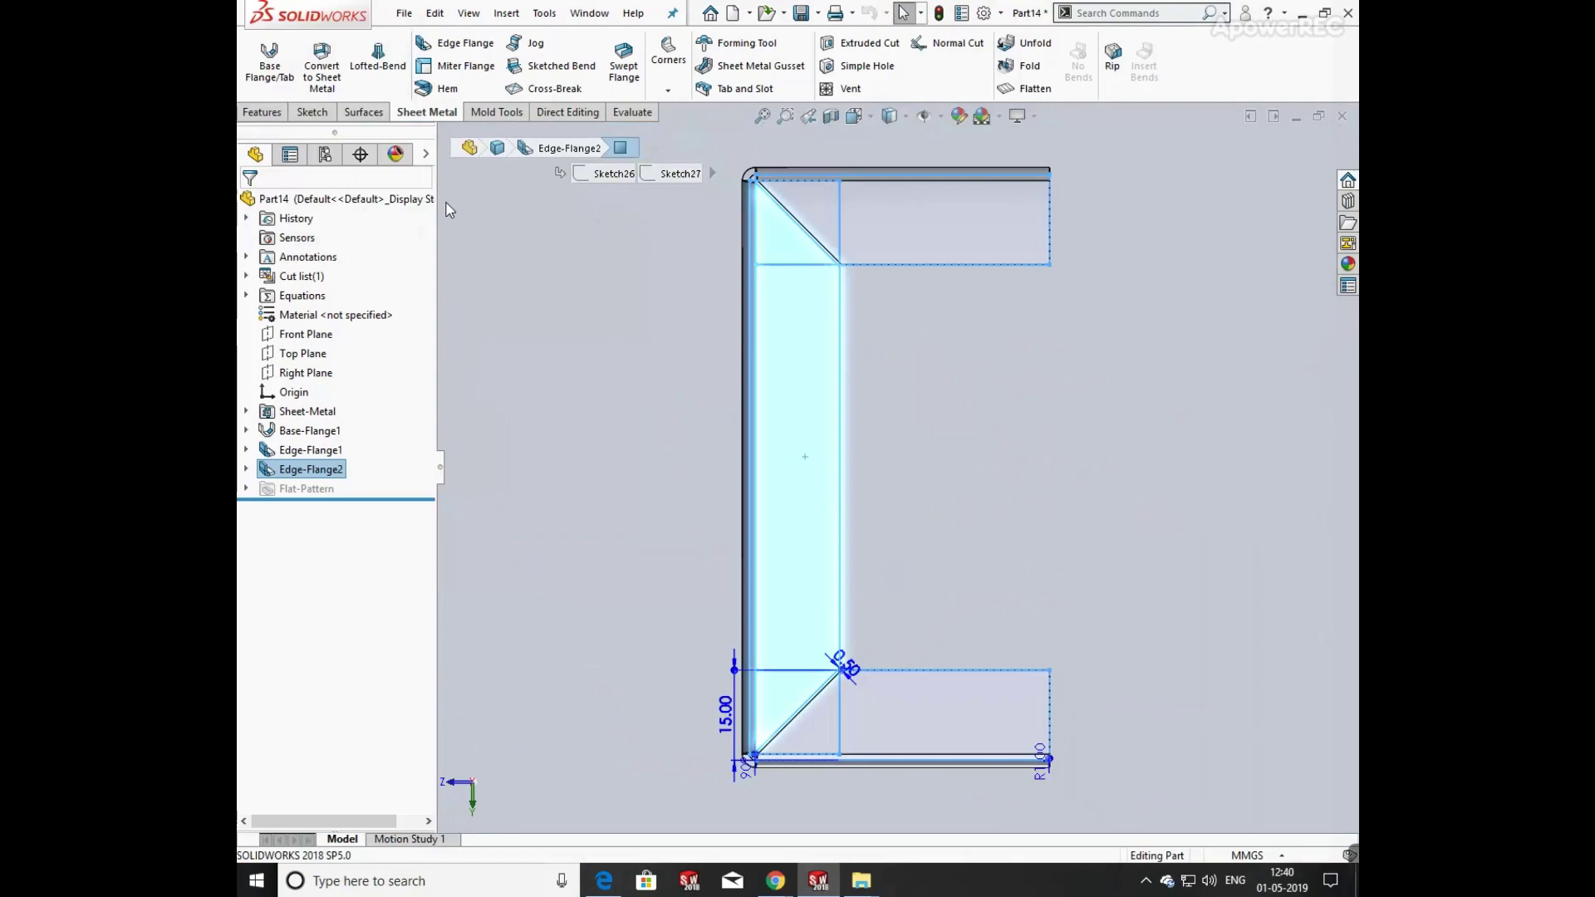
# - Sketch circles on the top flange, the bottom flange and a larger one on the web
pyautogui.click(307, 111)
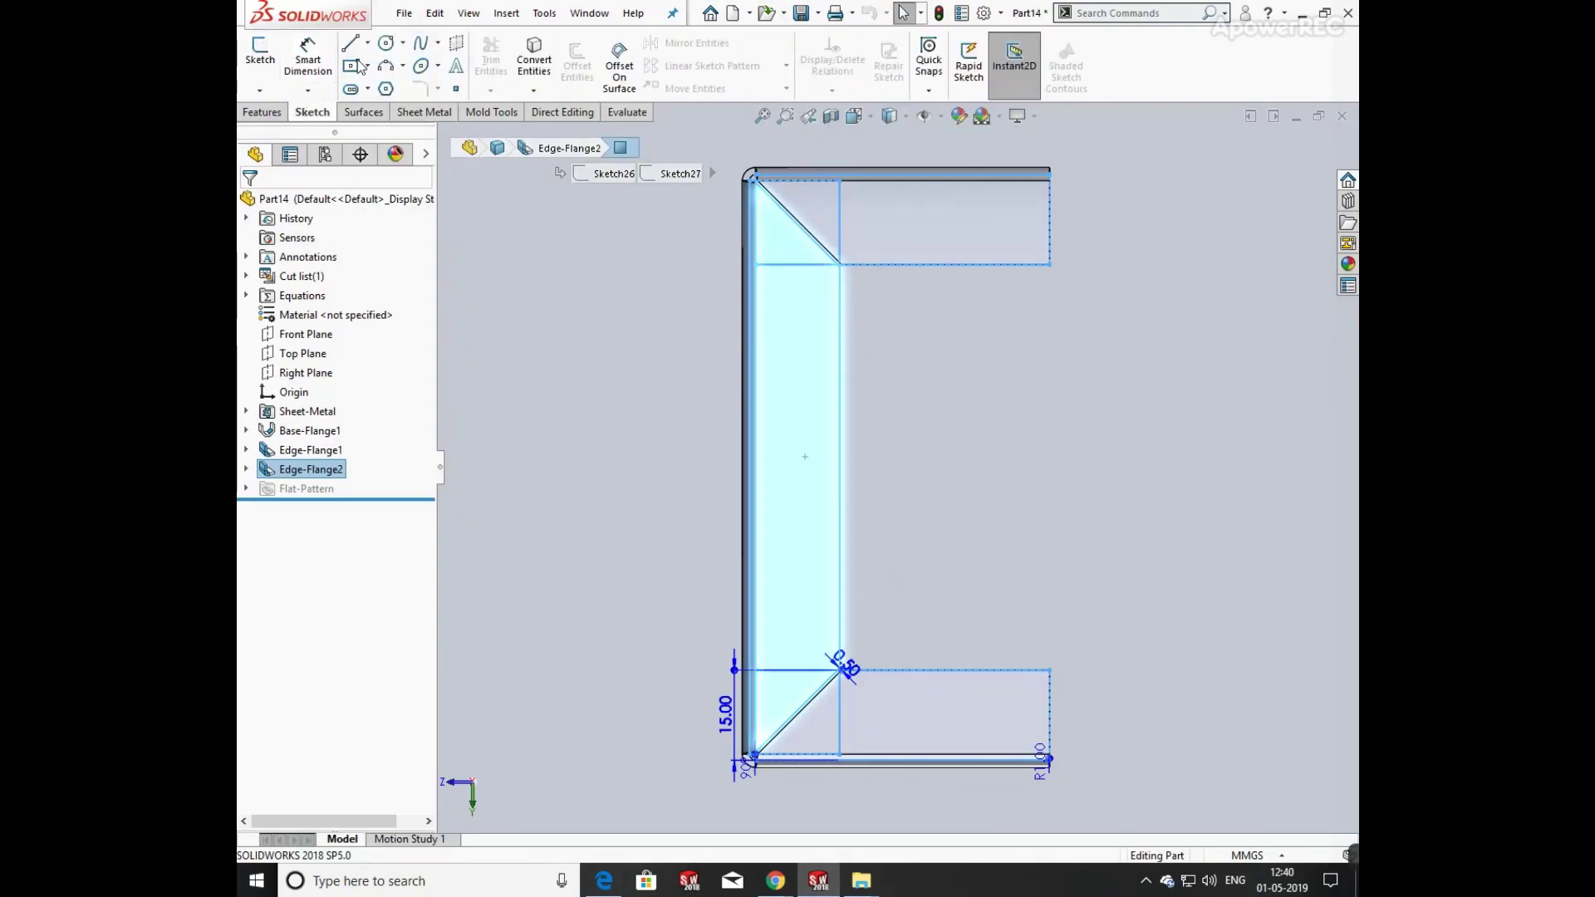
pyautogui.click(386, 42)
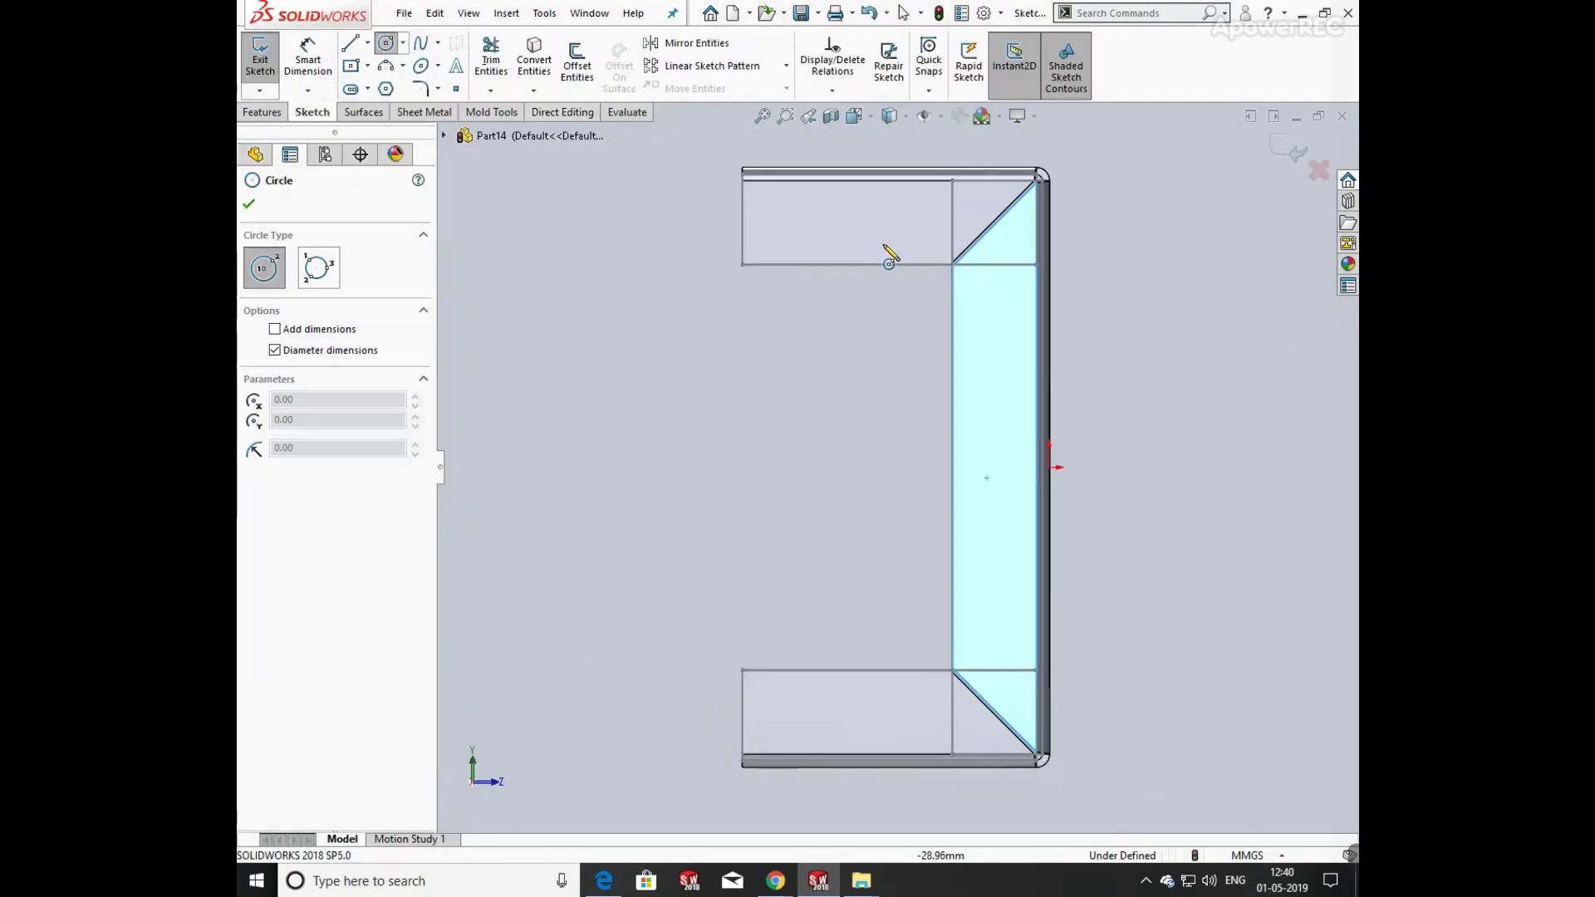
pyautogui.click(804, 212)
pyautogui.click(819, 221)
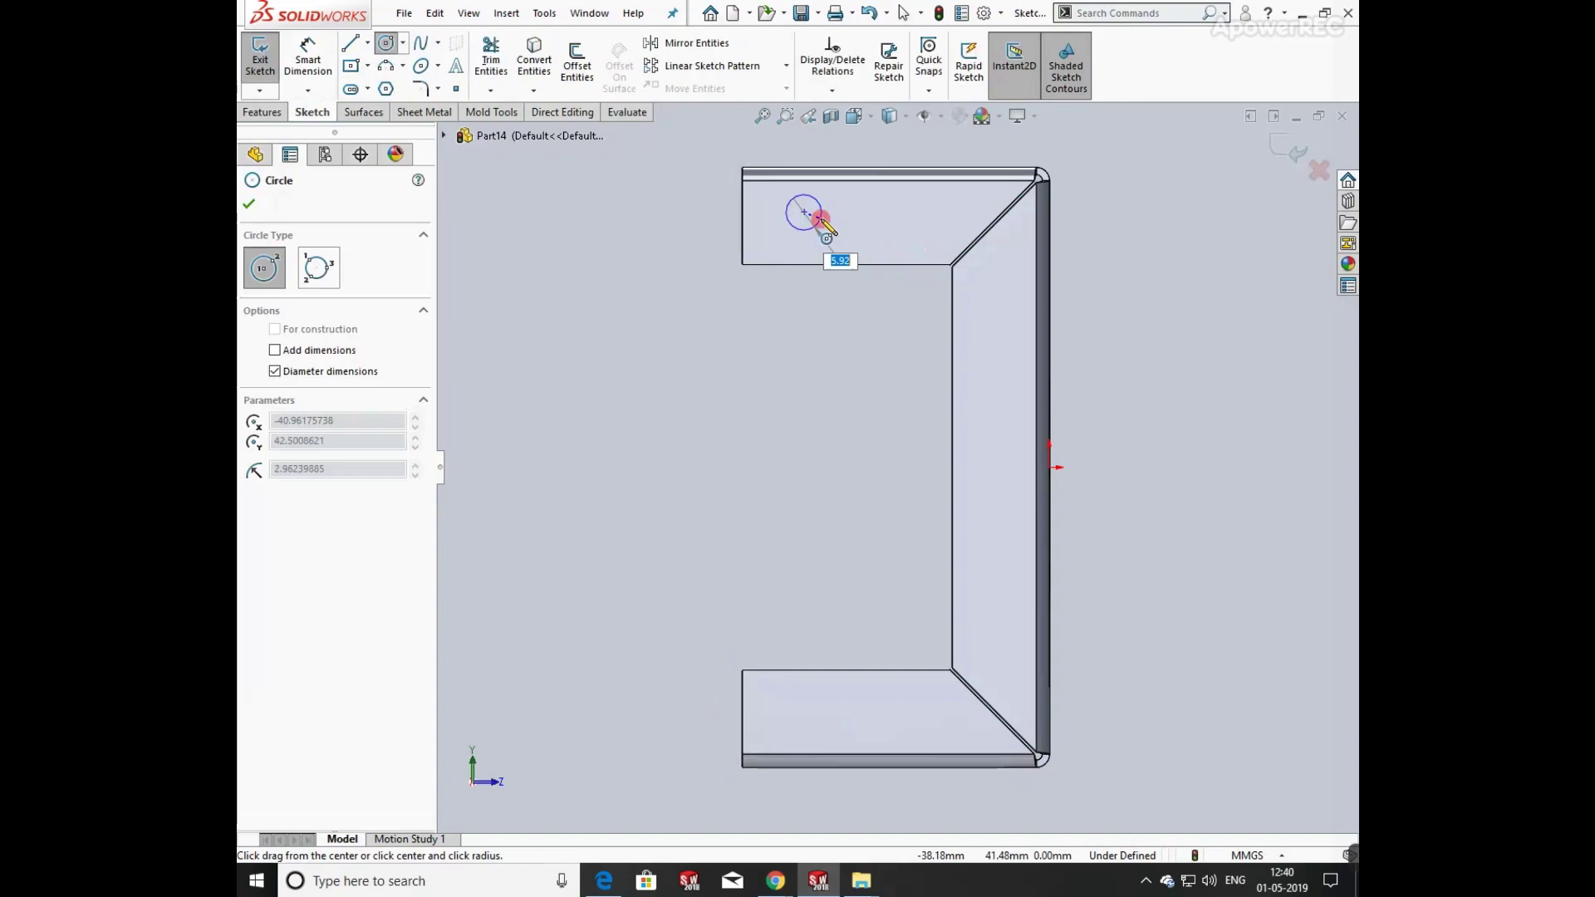
pyautogui.click(822, 716)
pyautogui.click(845, 717)
pyautogui.click(998, 467)
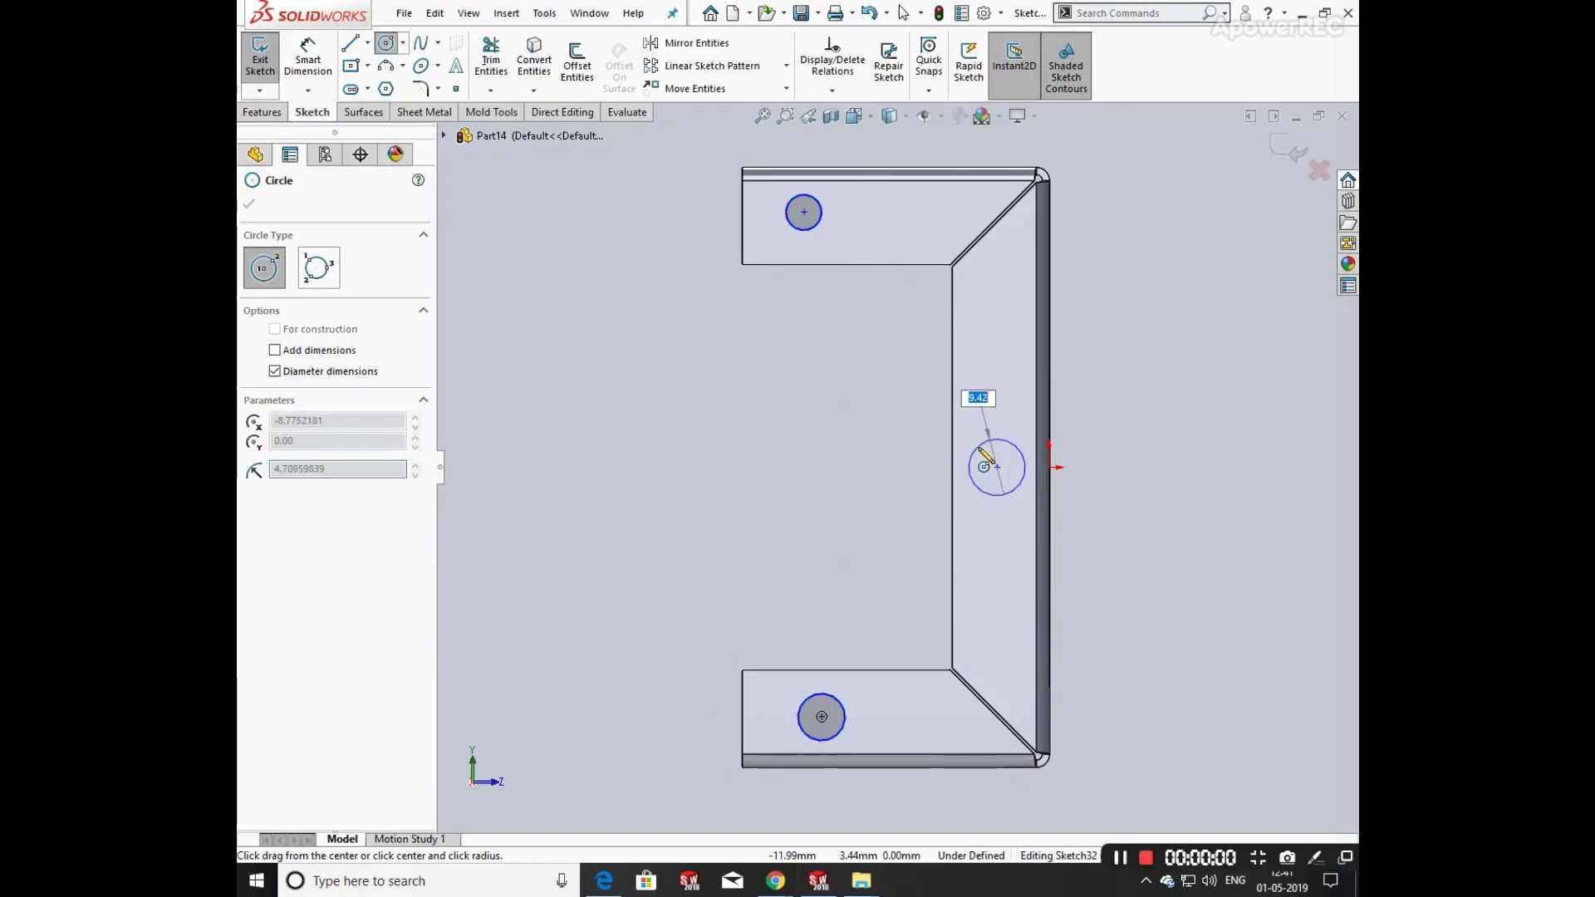
pyautogui.click(1026, 470)
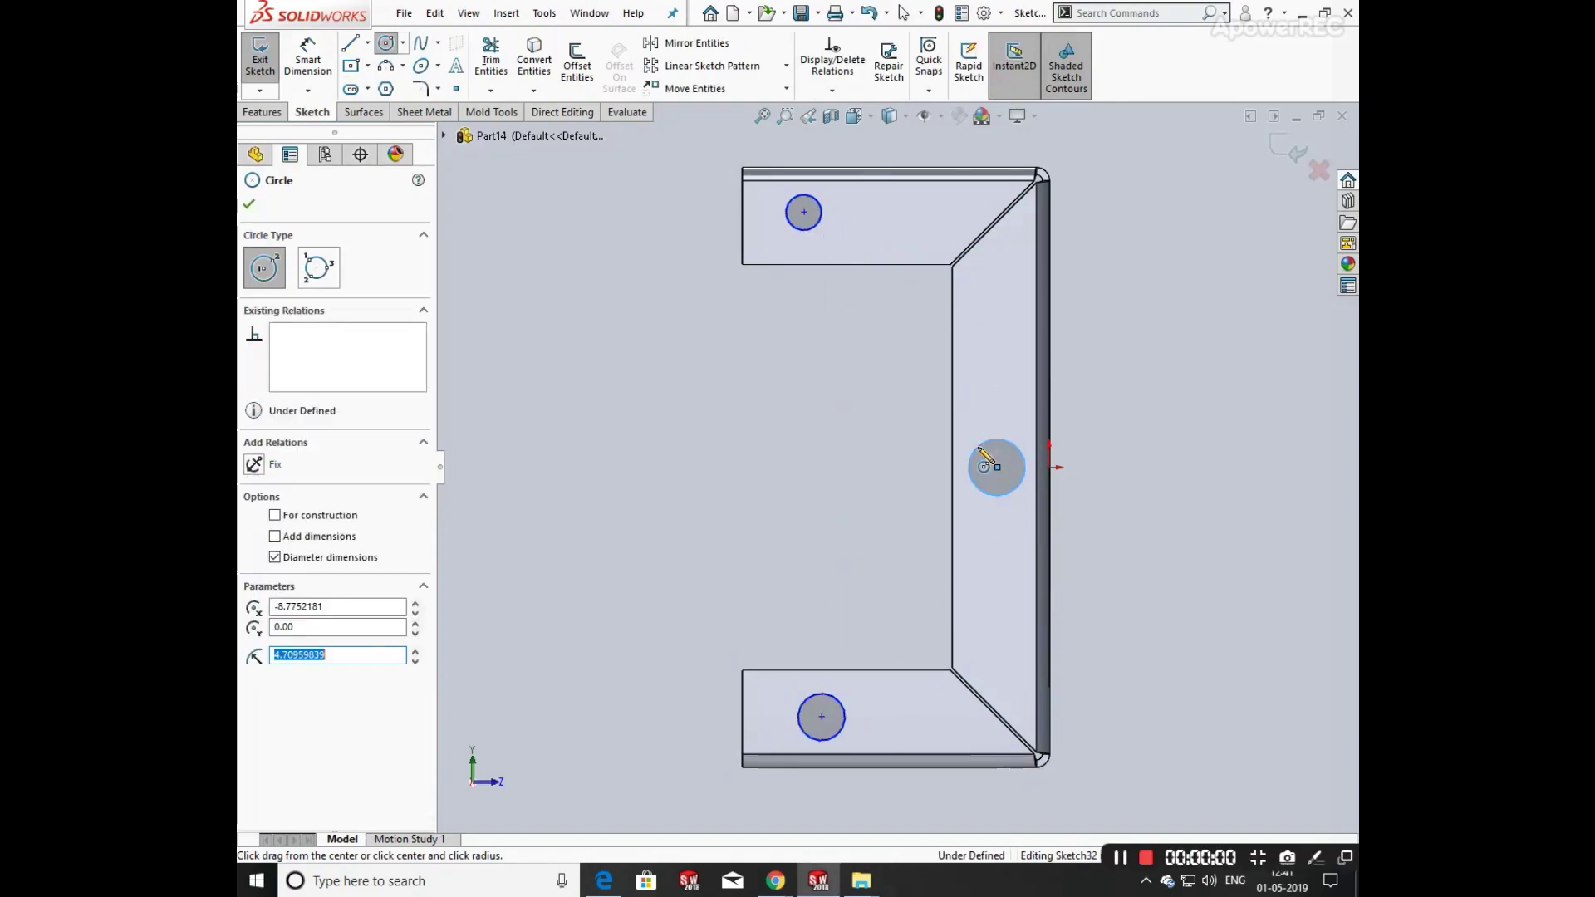
pyautogui.click(307, 60)
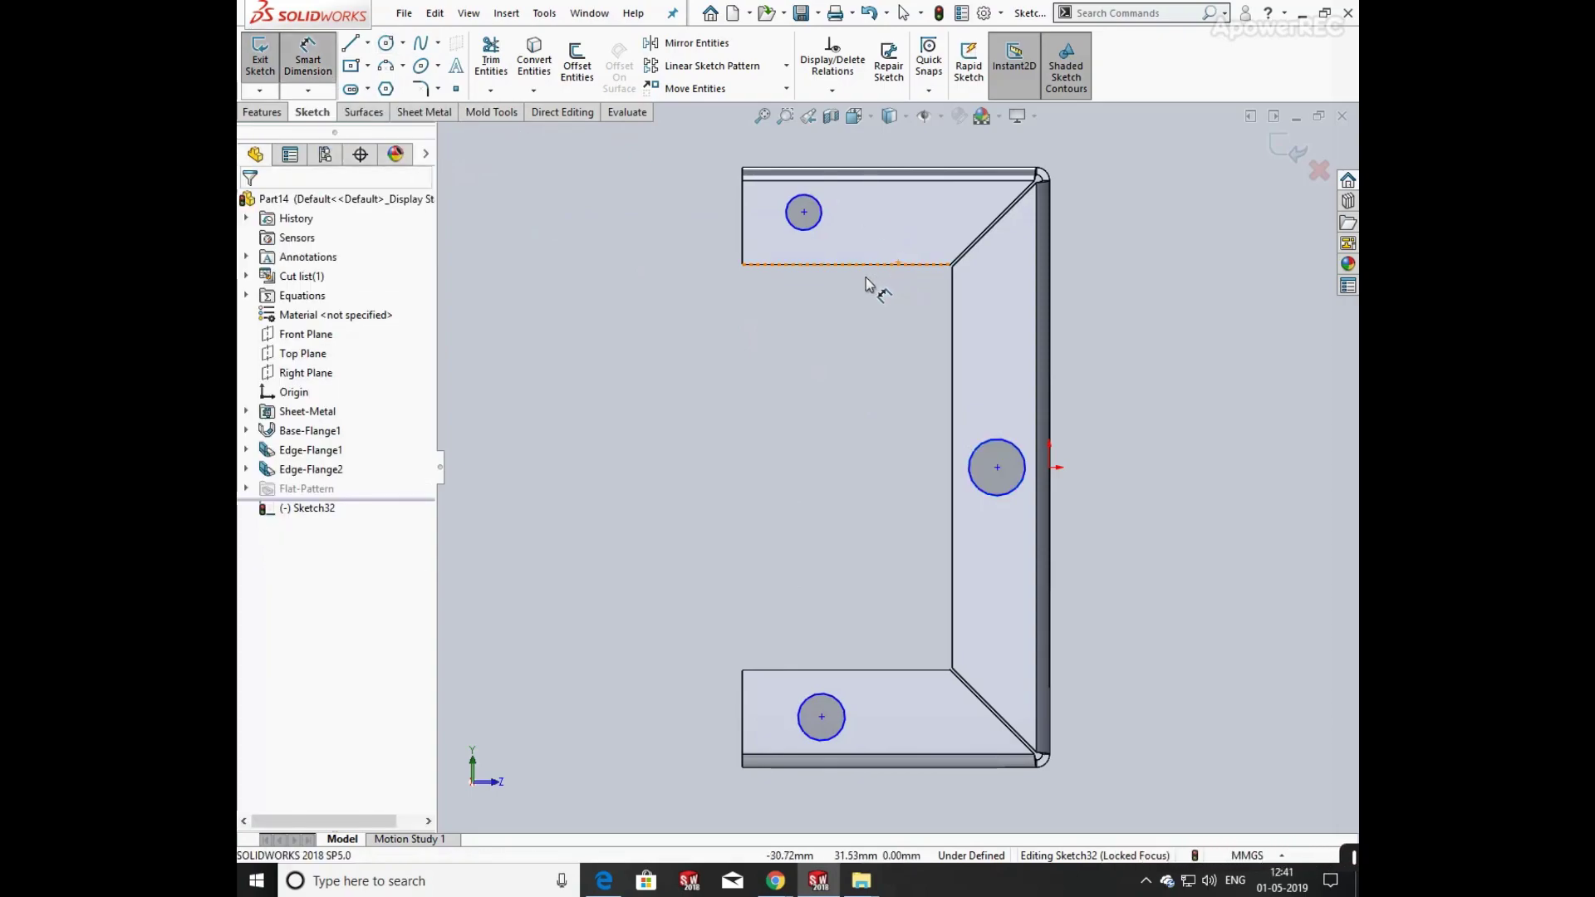
# - Dimension the web circle to a 4 mm diameter
pyautogui.click(1025, 460)
pyautogui.click(1147, 426)
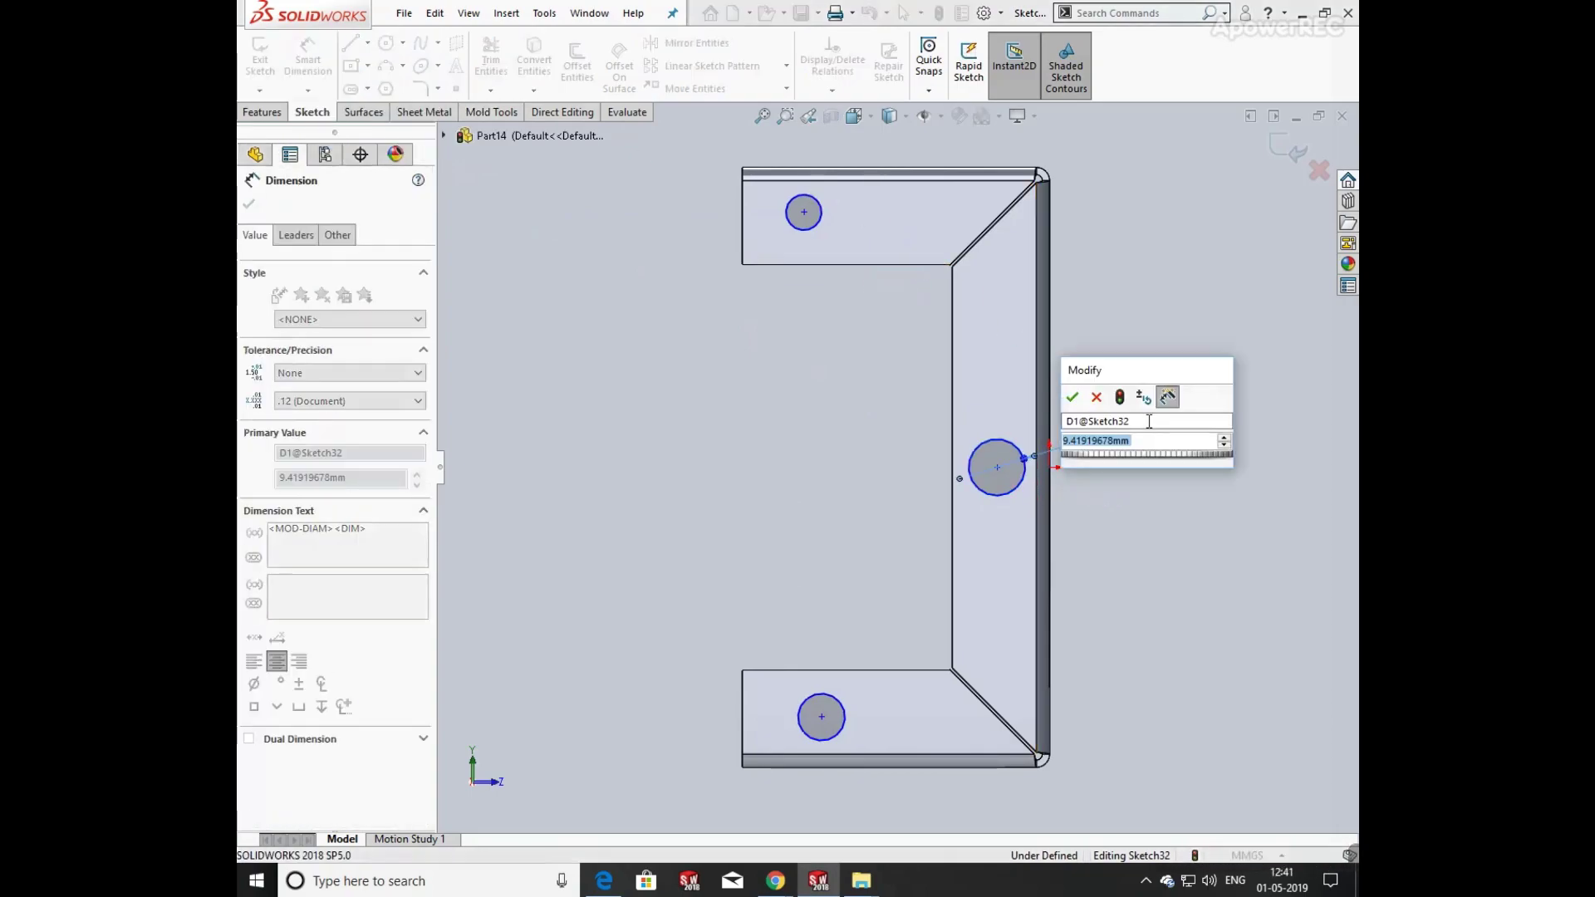
pyautogui.write('4')
pyautogui.press('Return')
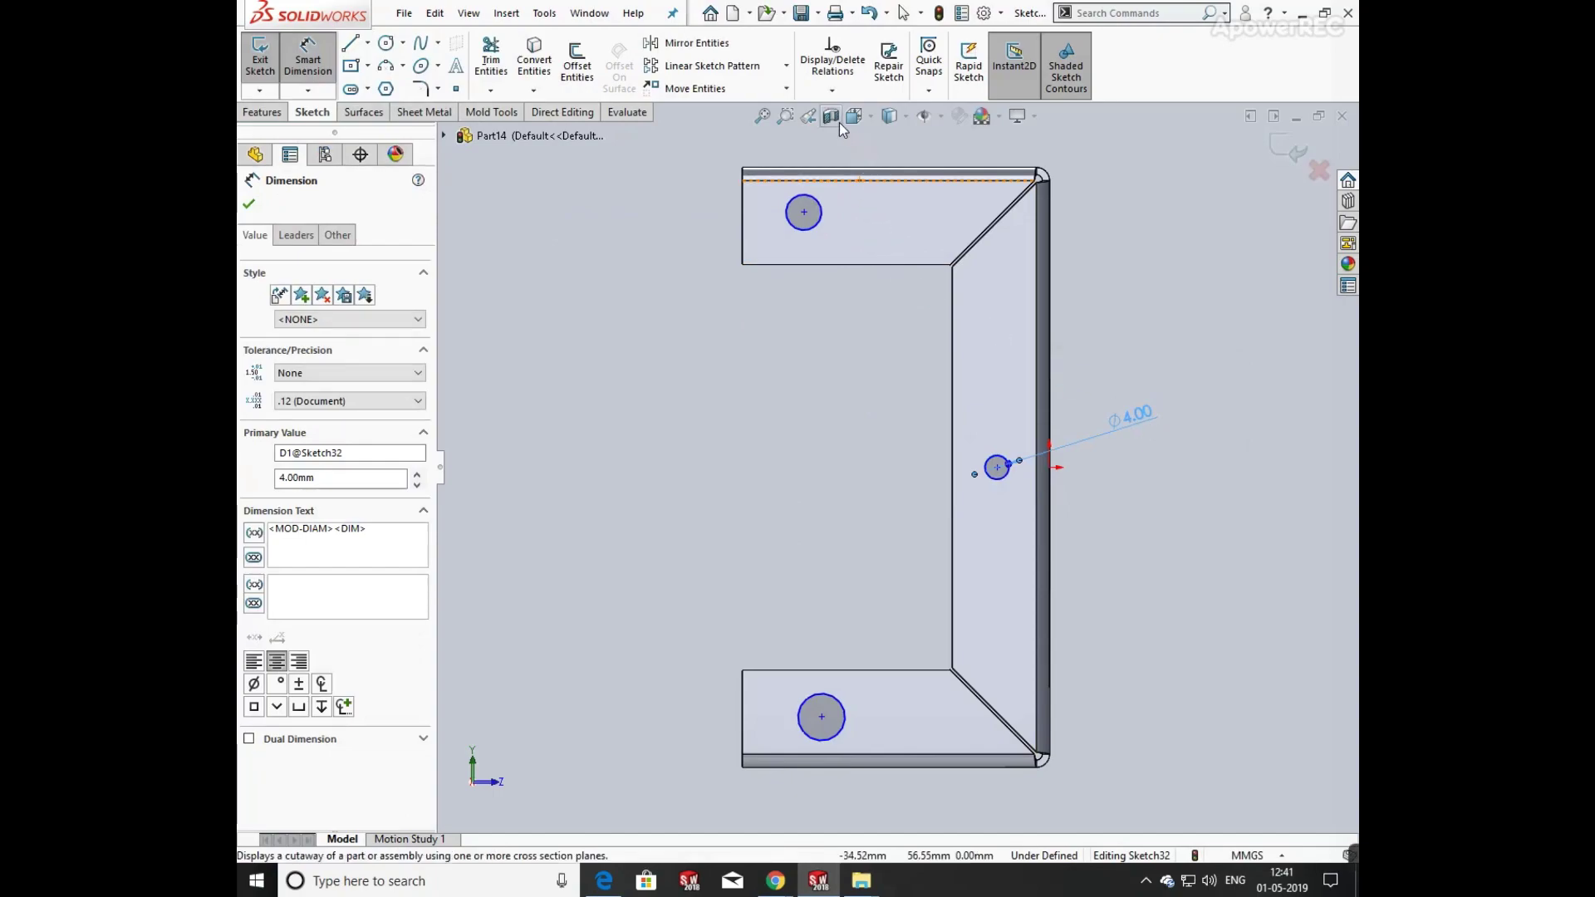
pyautogui.click(834, 93)
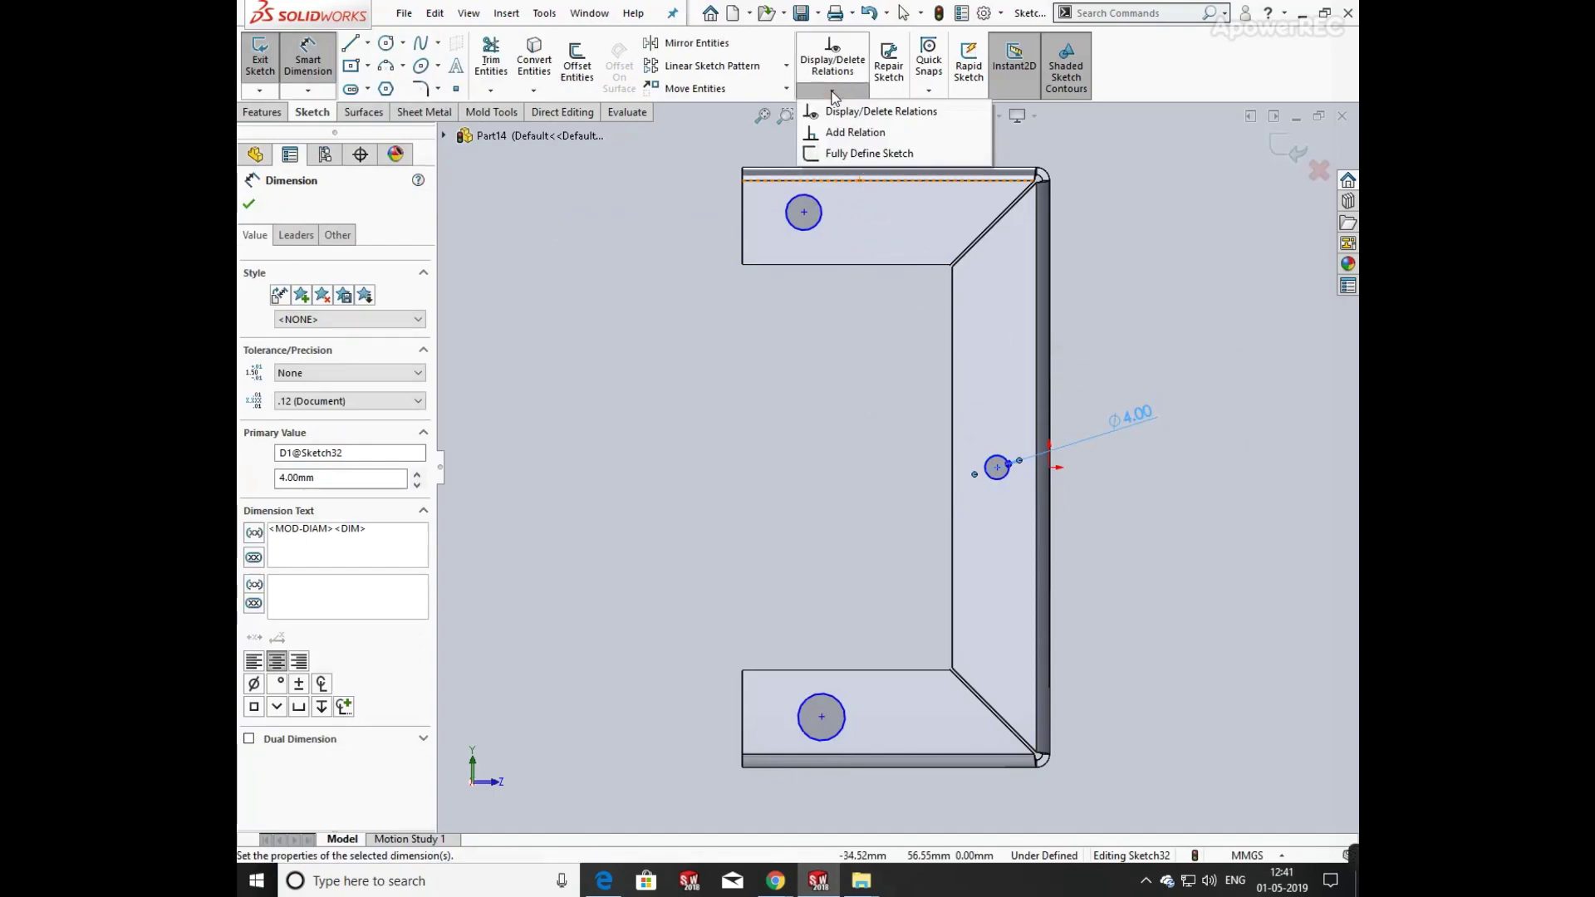
pyautogui.click(1209, 221)
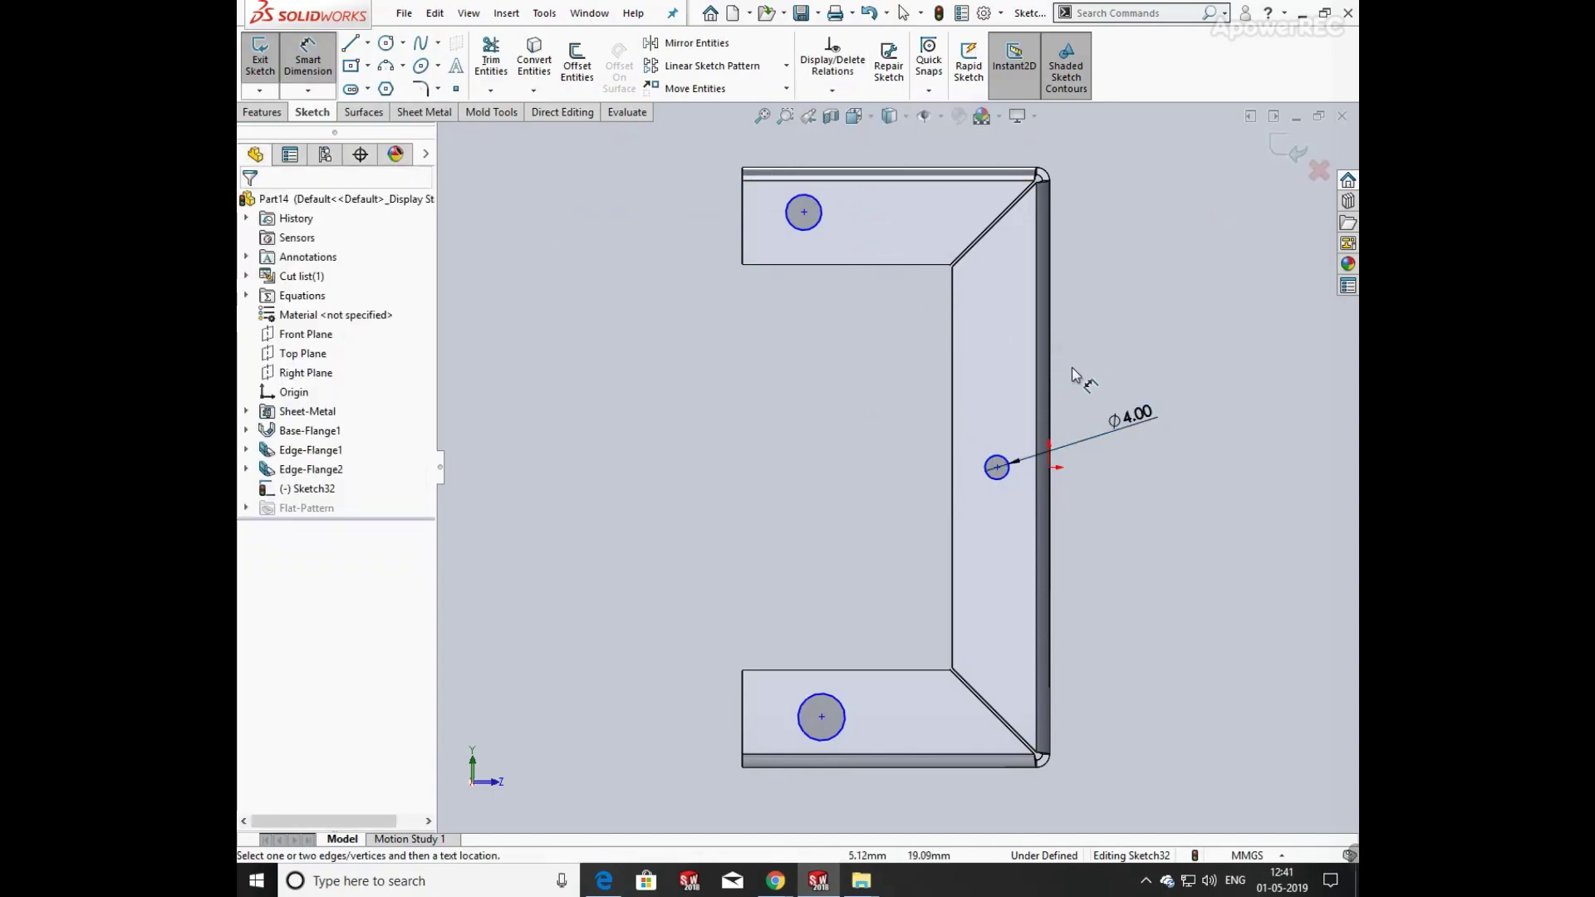
pyautogui.press('Escape')
# - Select the web and both flange circles and make them equal in size
pyautogui.click(997, 465)
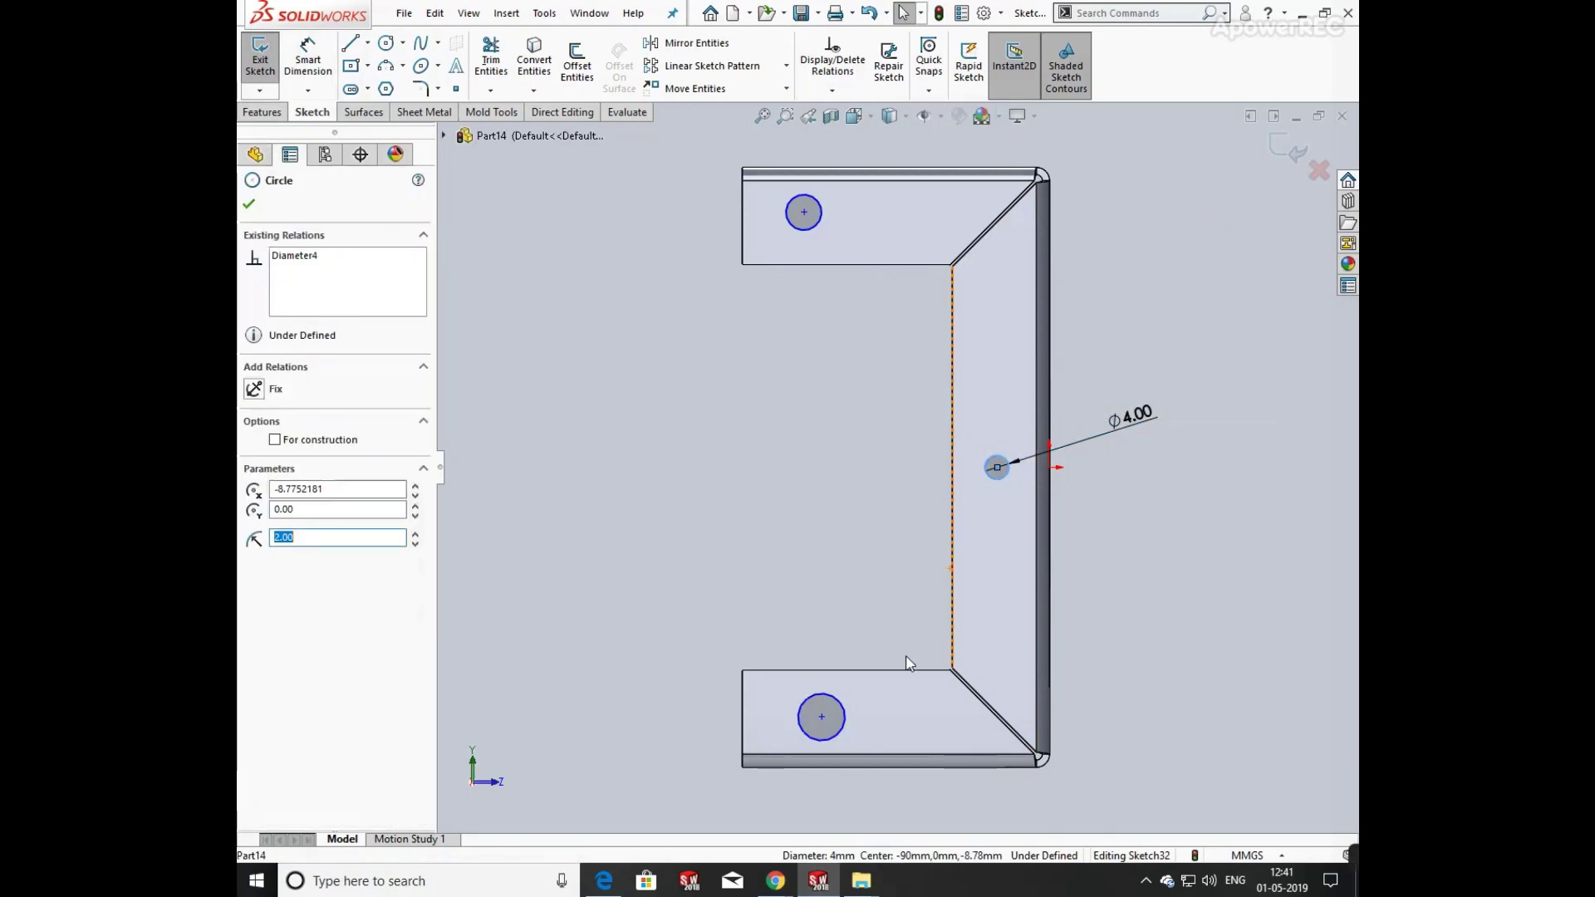
pyautogui.keyDown('ctrl'); pyautogui.click(845, 728); pyautogui.keyUp('ctrl')
pyautogui.click(821, 235)
pyautogui.keyDown('ctrl'); pyautogui.click(821, 236); pyautogui.keyUp('ctrl')
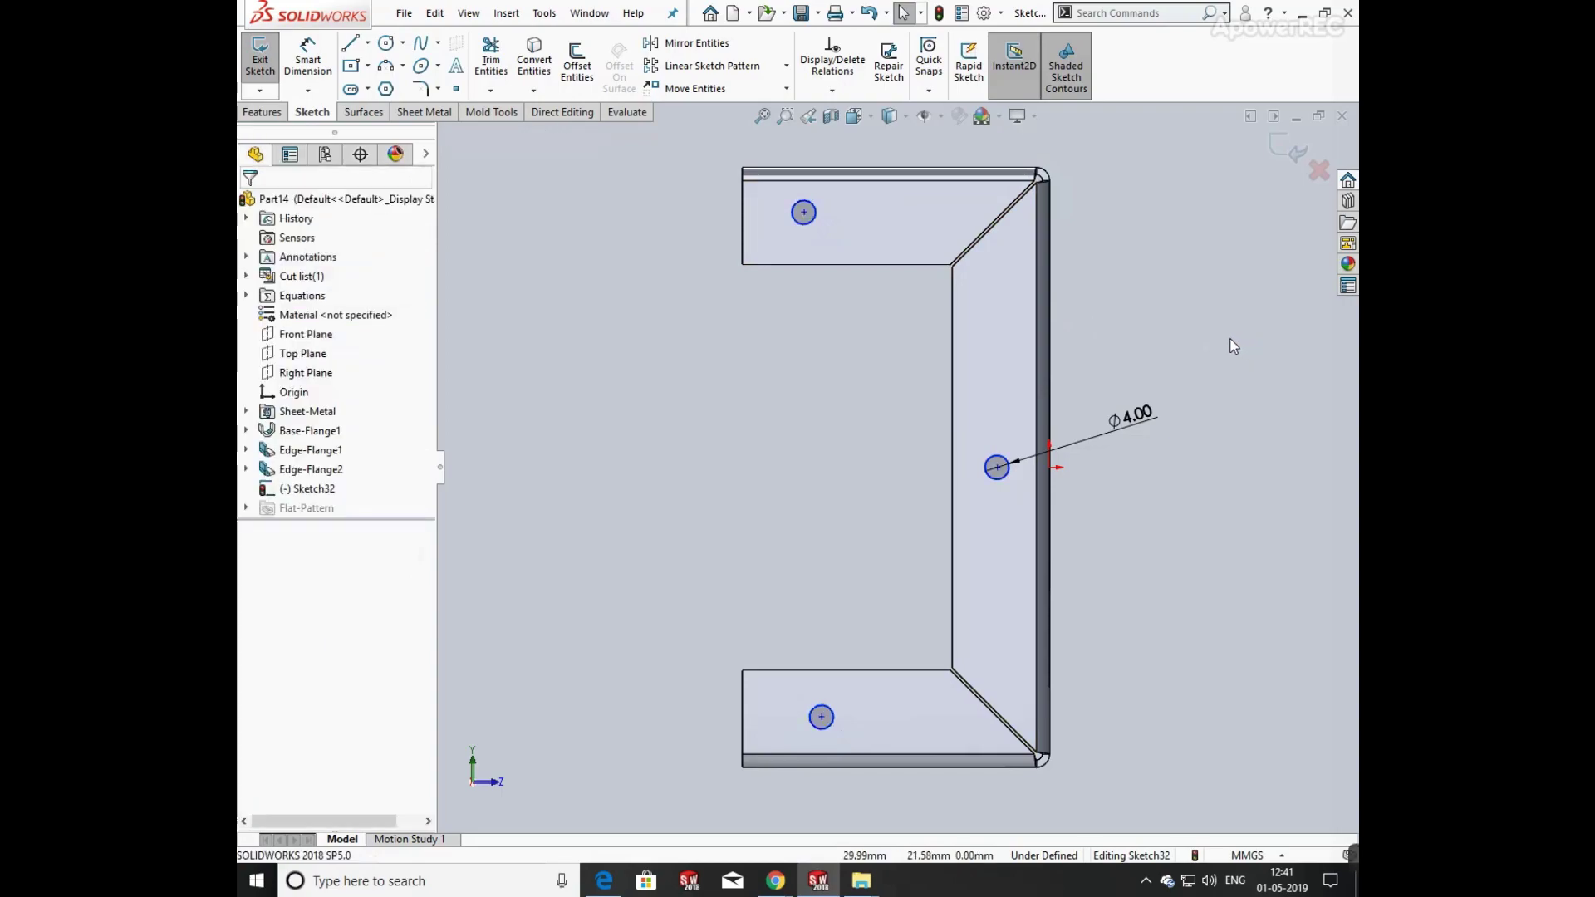
pyautogui.click(308, 58)
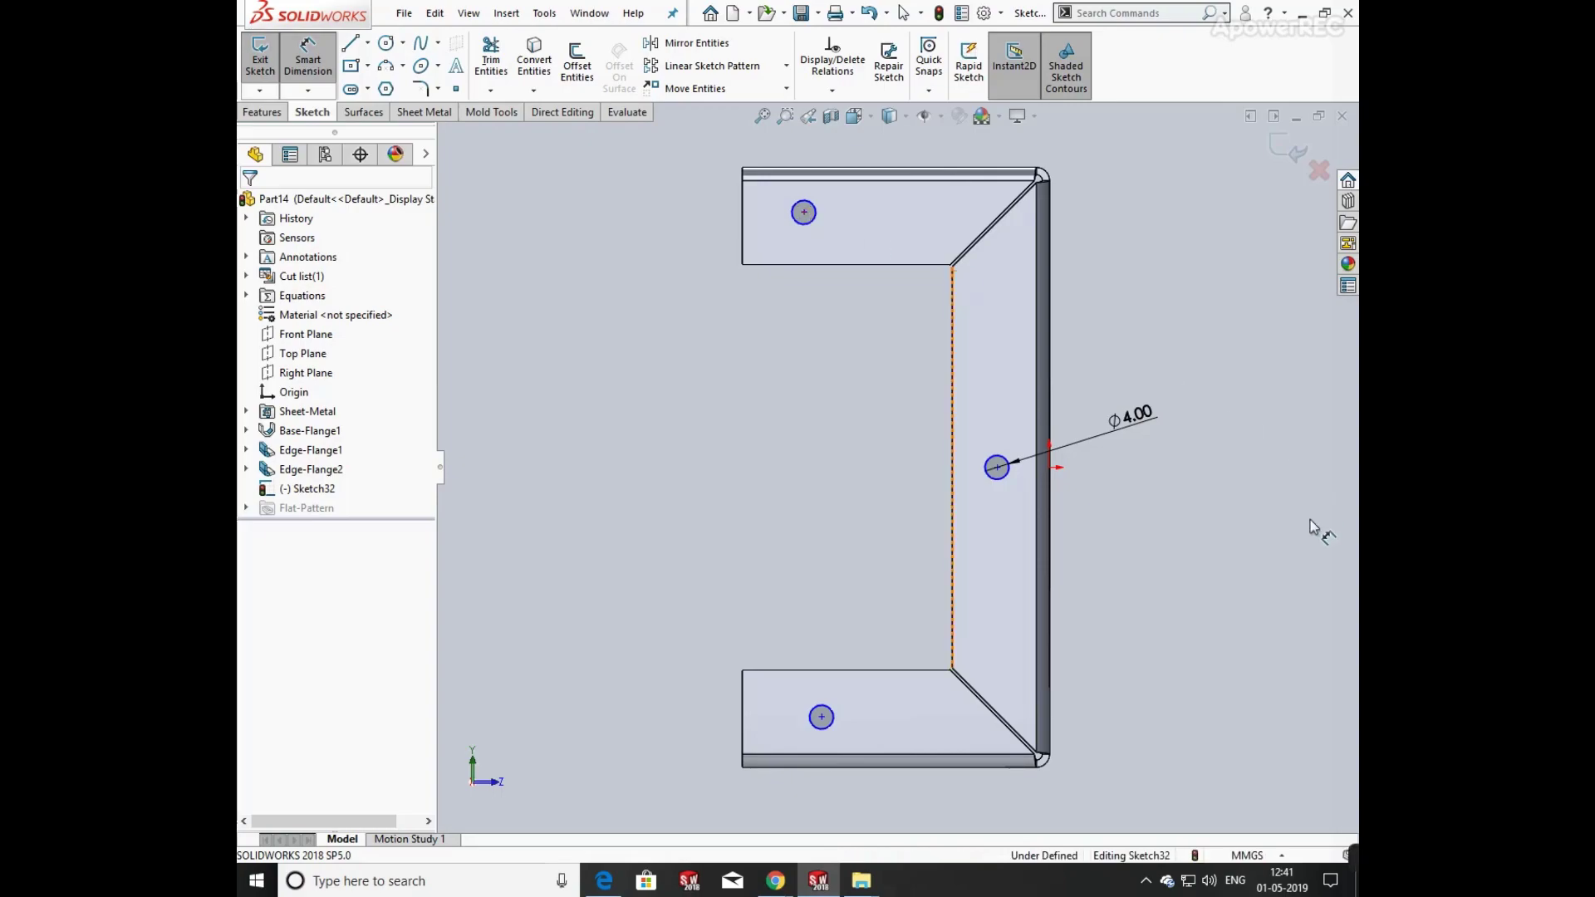
# - Locate the web hole 50 mm from the bottom edge and 9 mm from the web's outer edge
pyautogui.click(1027, 761)
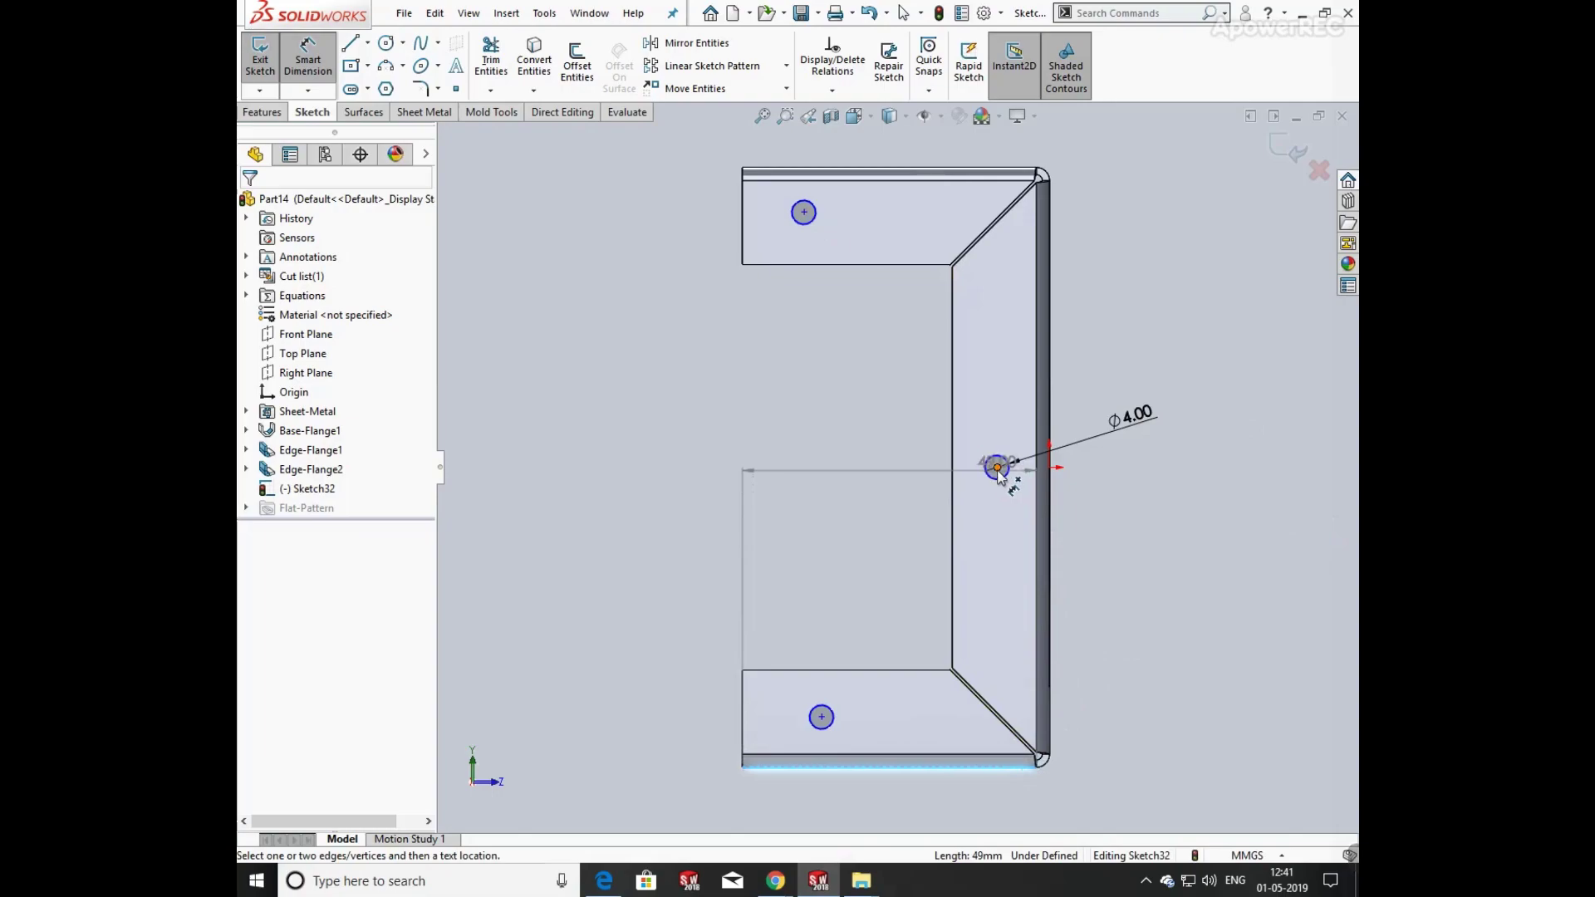
pyautogui.click(998, 467)
pyautogui.click(1142, 499)
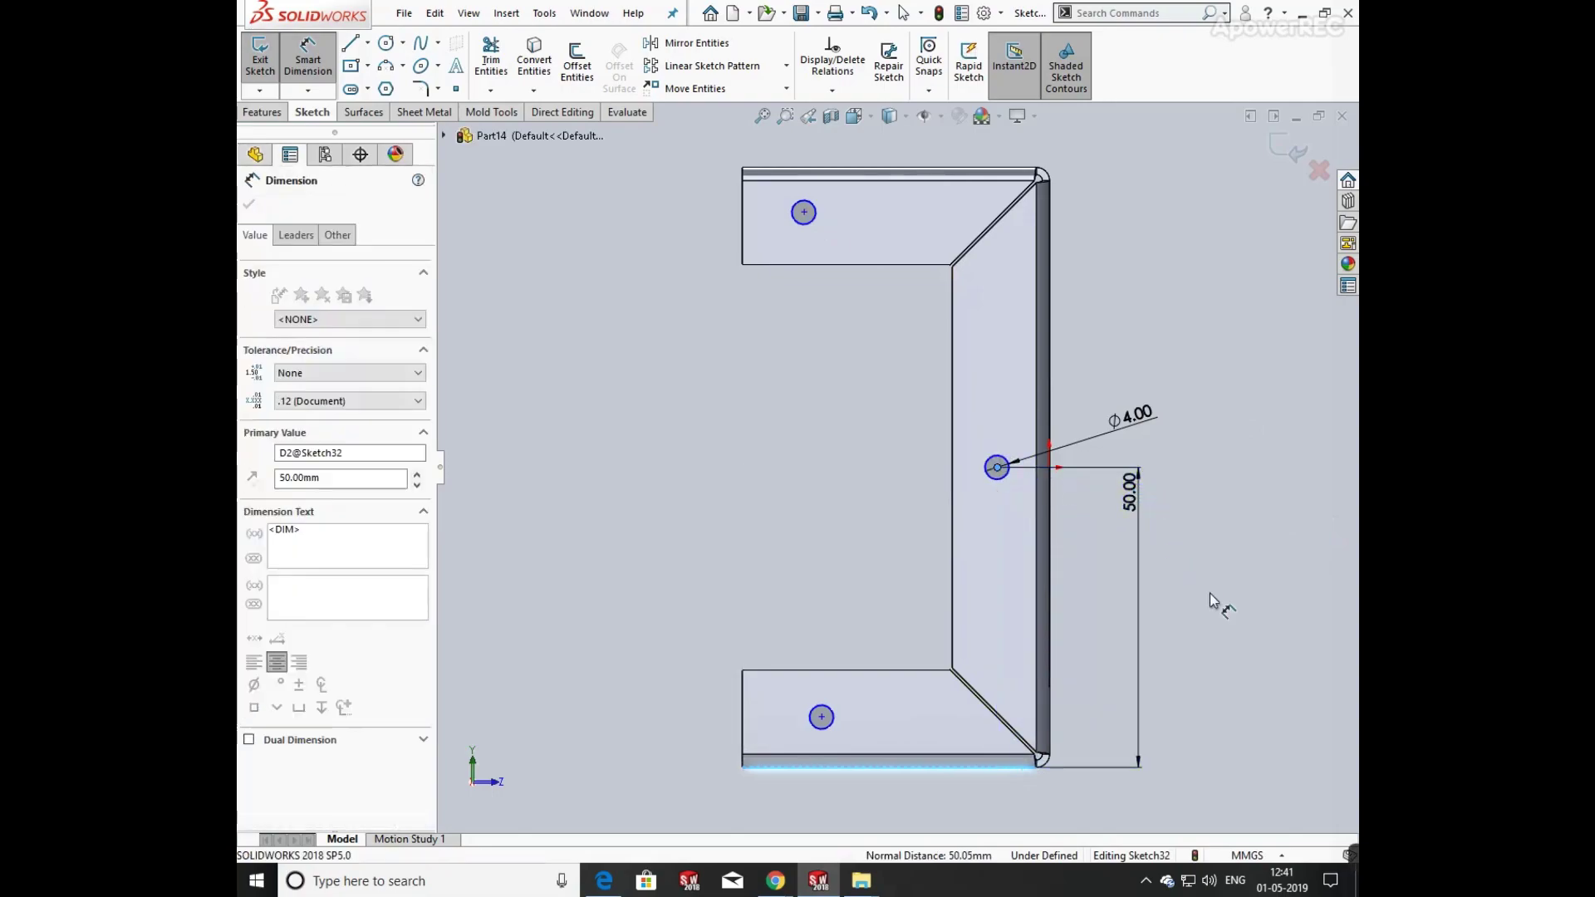
pyautogui.press('Return')
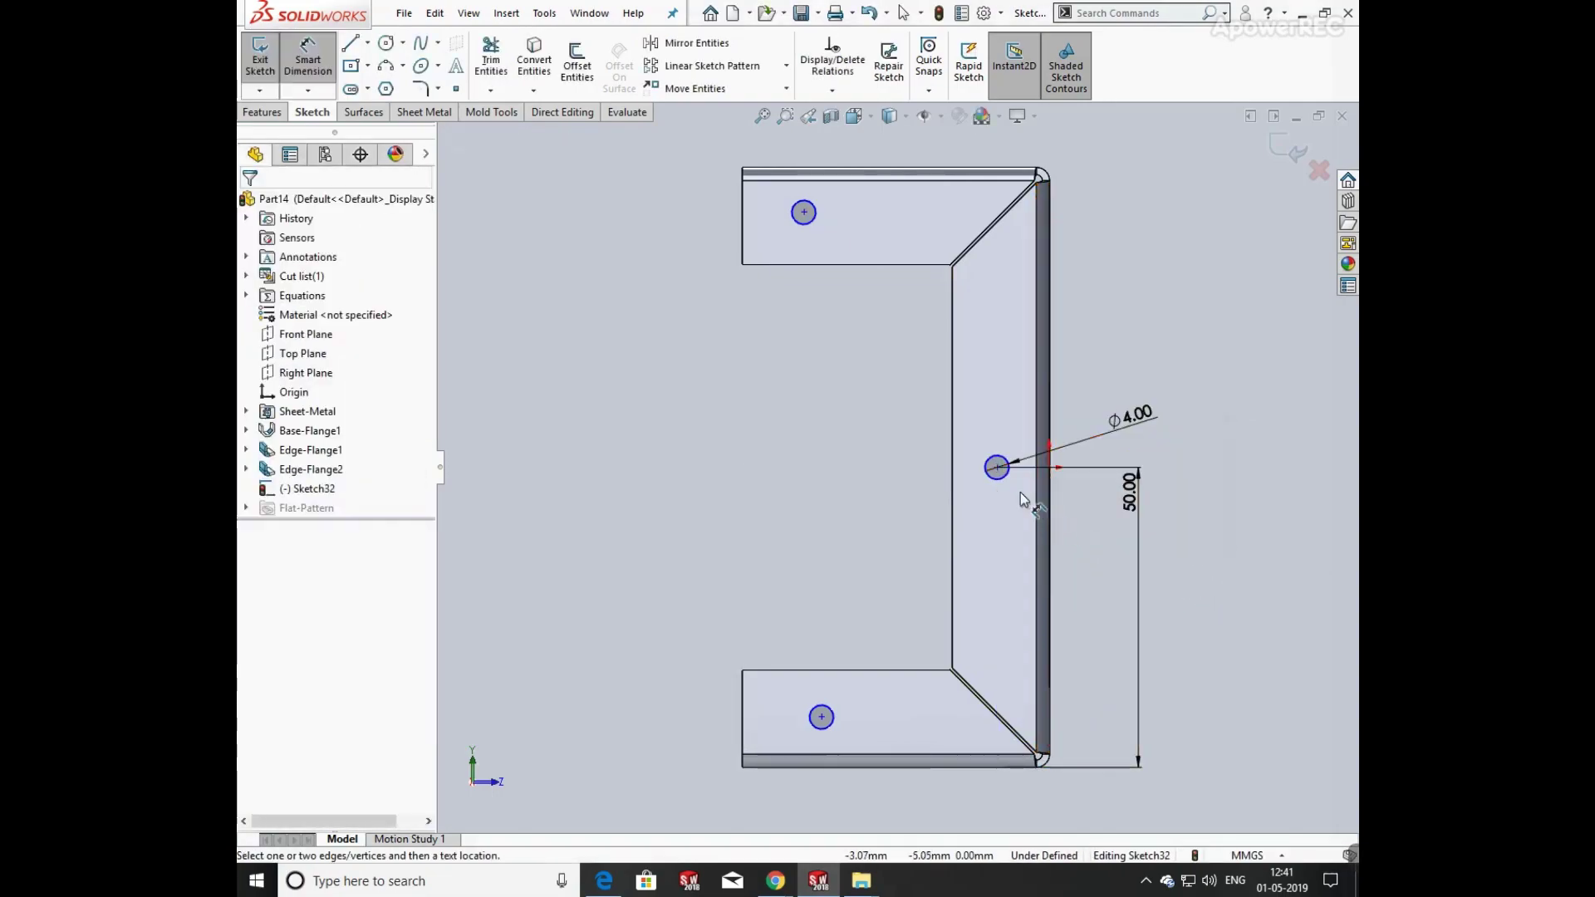
pyautogui.click(998, 468)
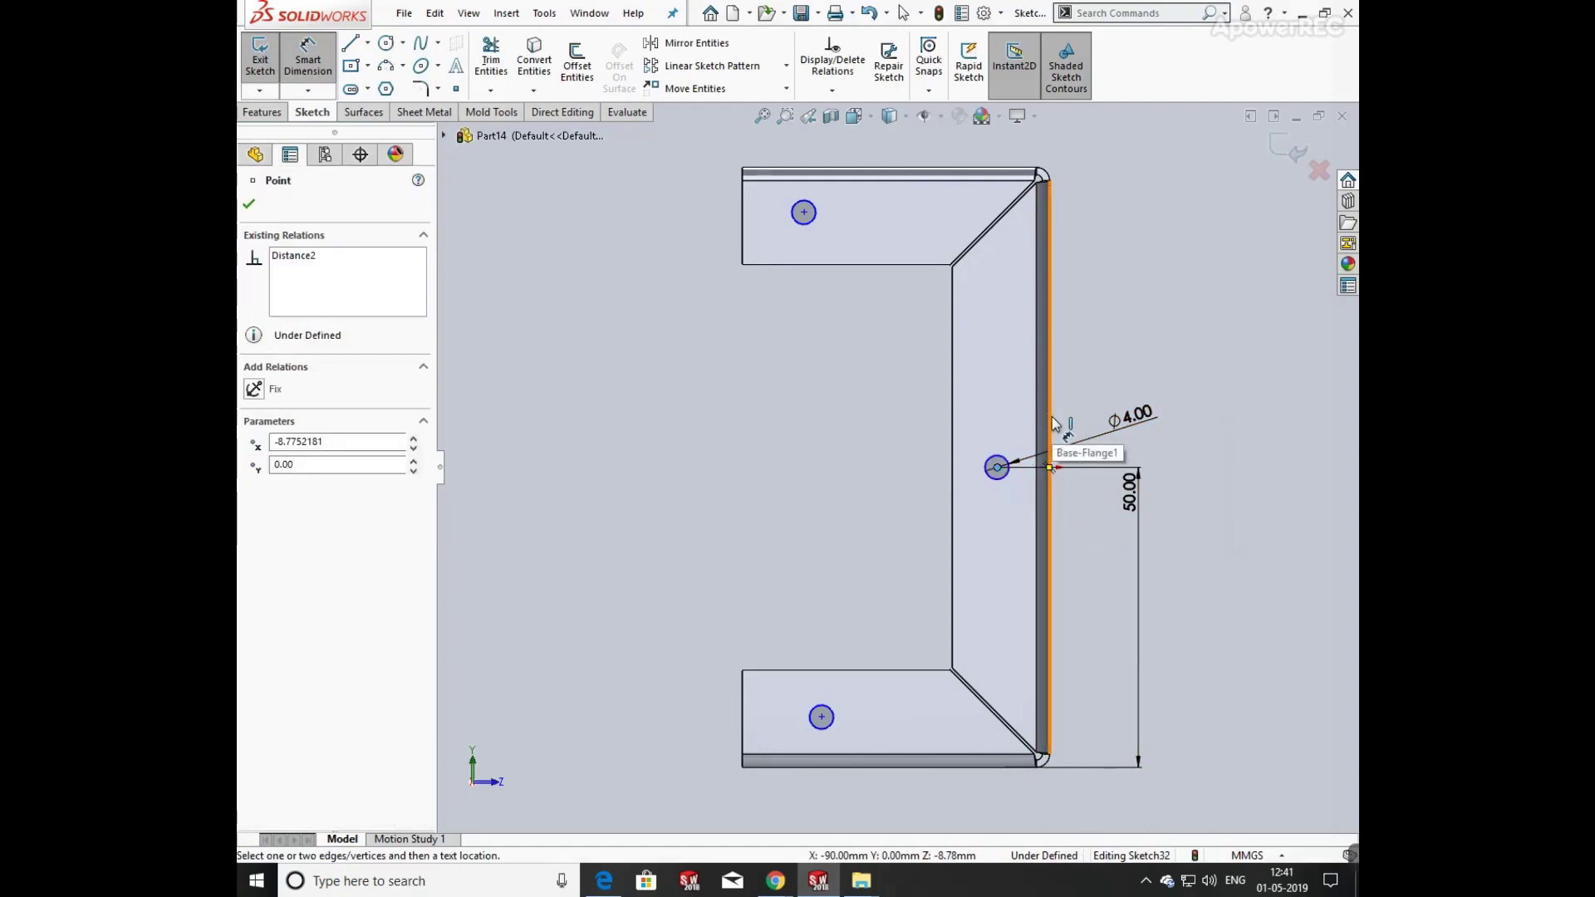
pyautogui.click(1051, 423)
pyautogui.click(1107, 174)
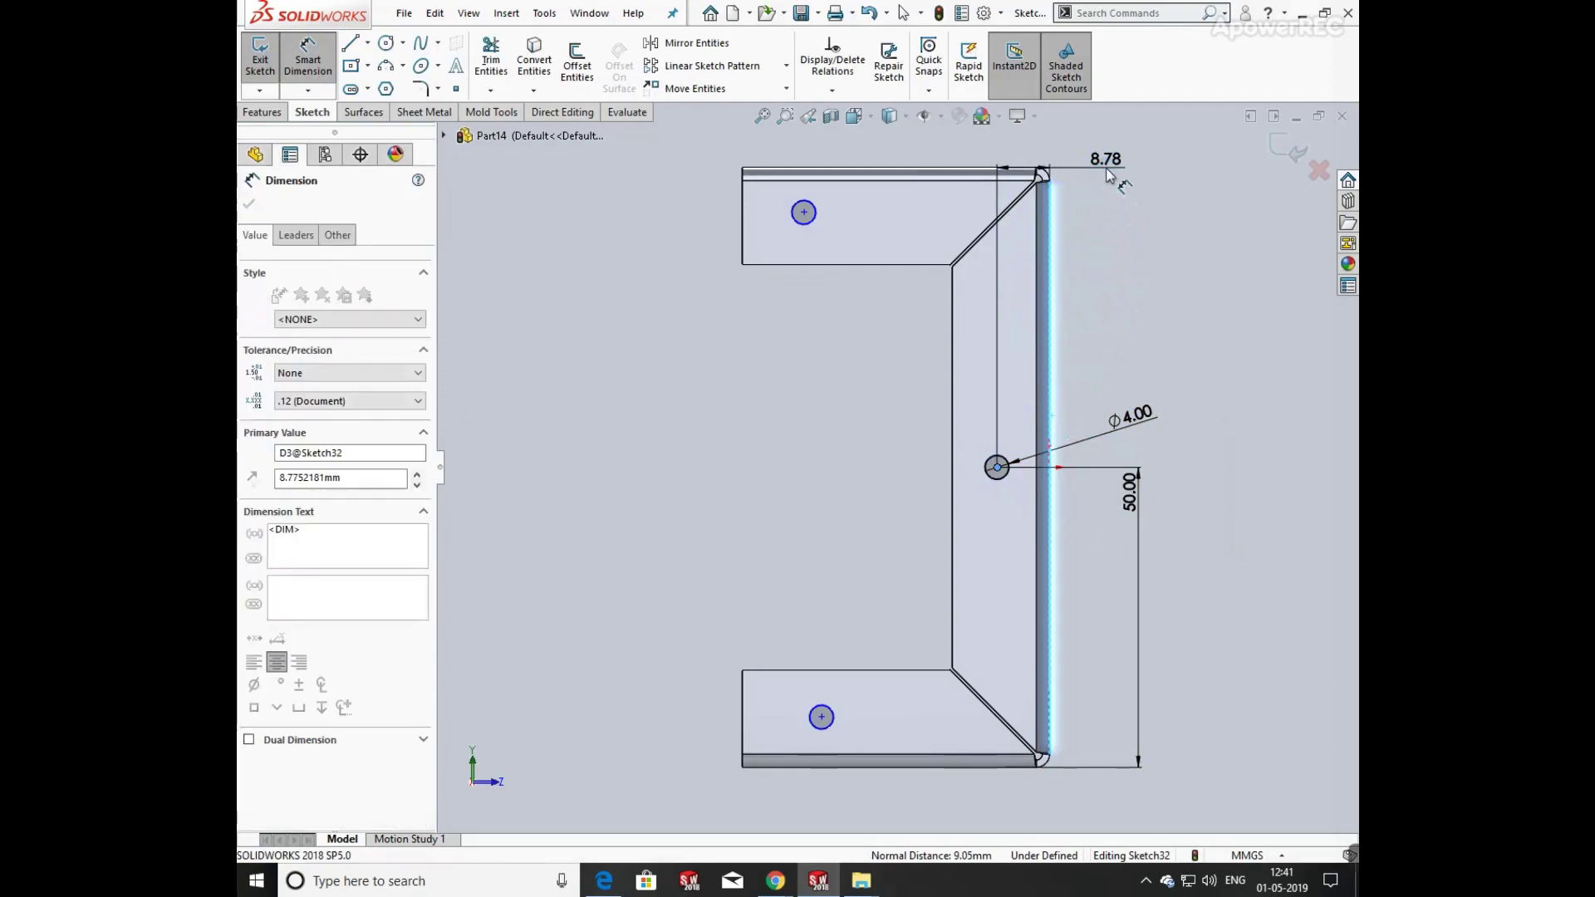
pyautogui.write('9')
pyautogui.press('Return')
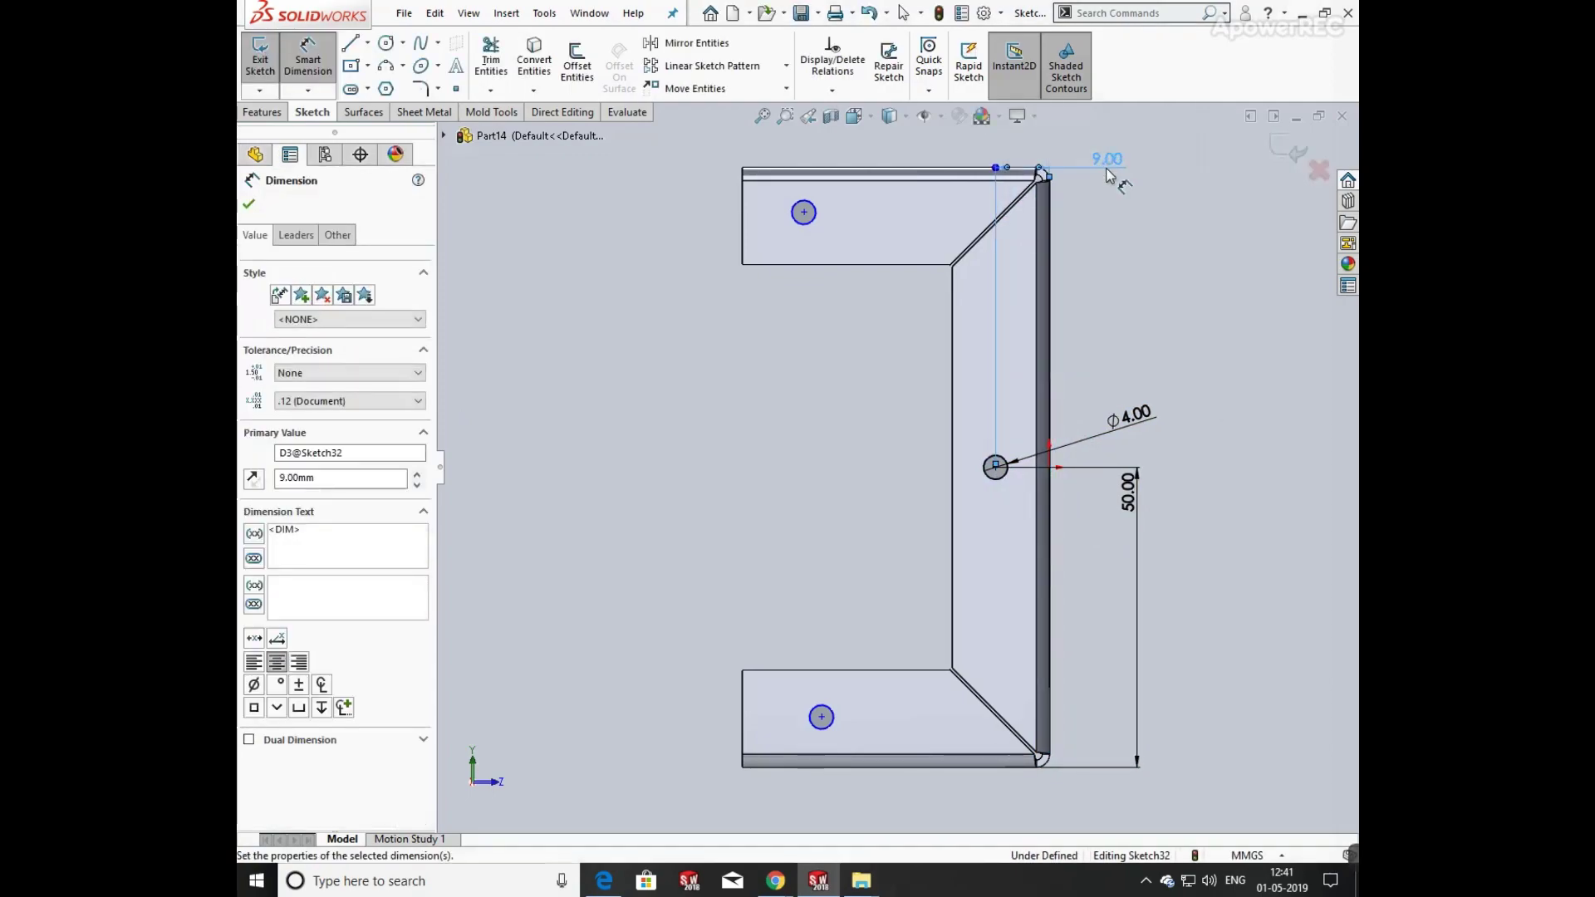
pyautogui.click(1168, 274)
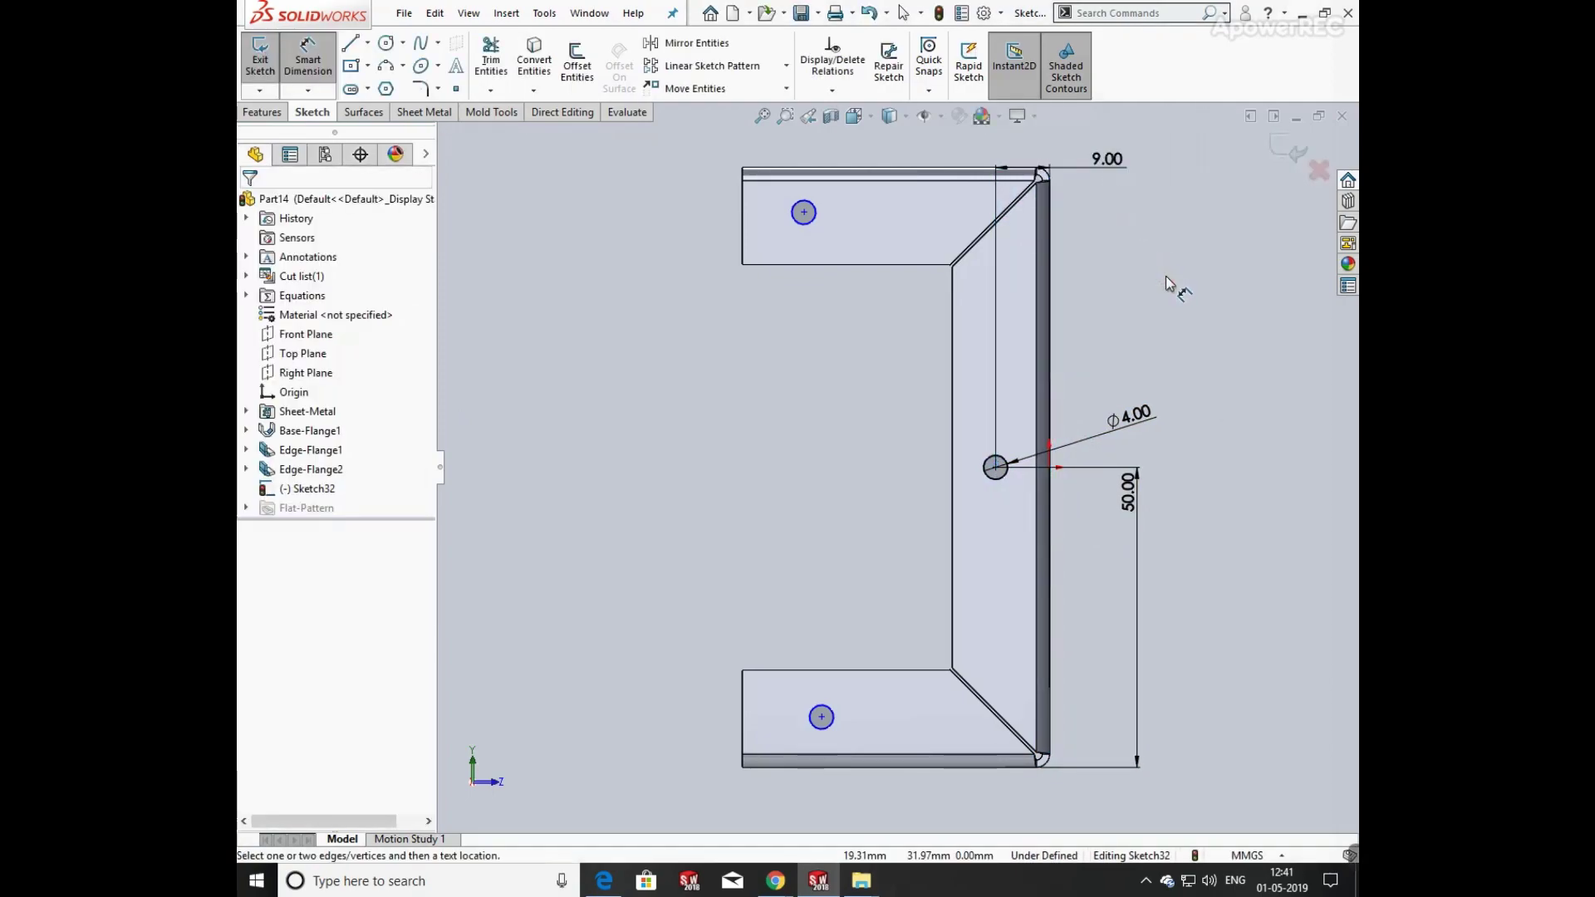
# - Dimension both flange holes 10 mm from the left ends of their flanges
pyautogui.click(822, 718)
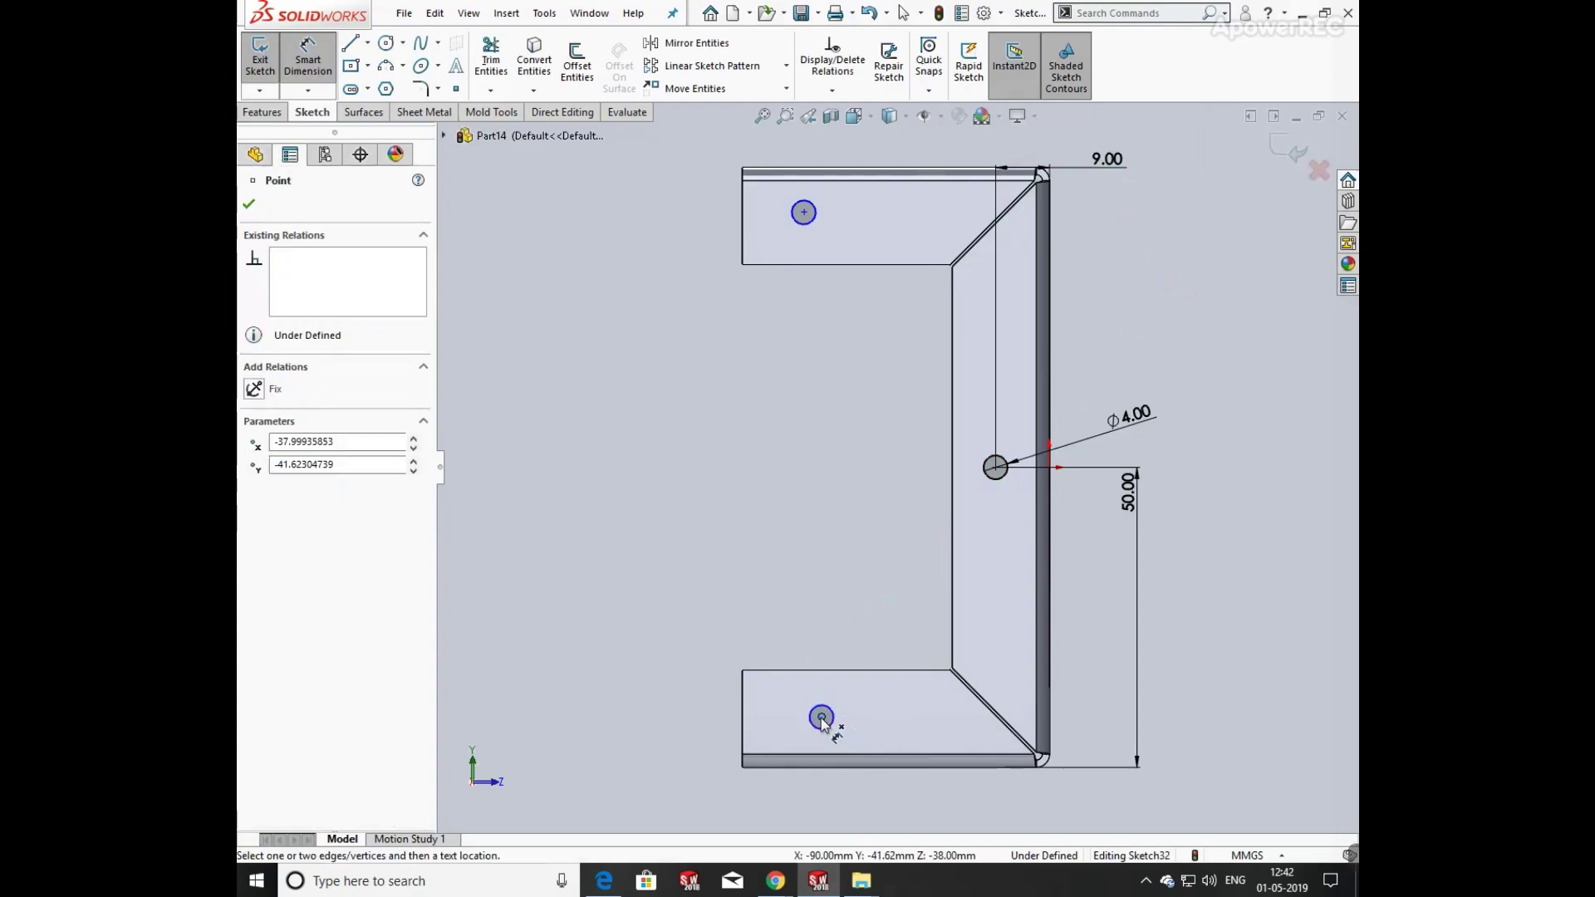
pyautogui.click(744, 713)
pyautogui.click(715, 582)
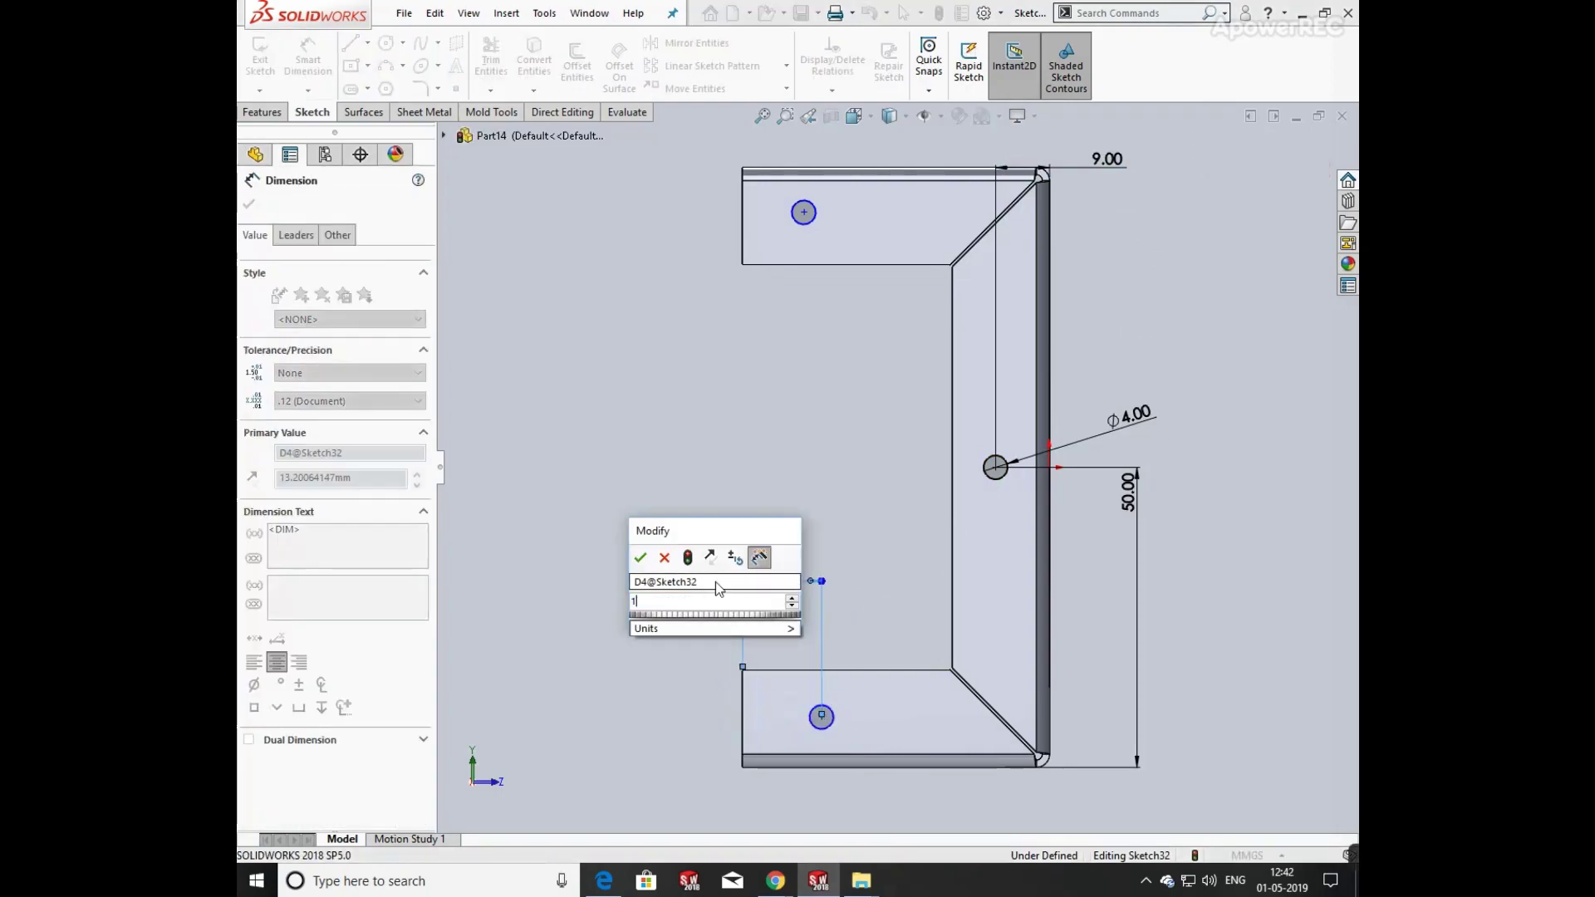
pyautogui.press('Return')
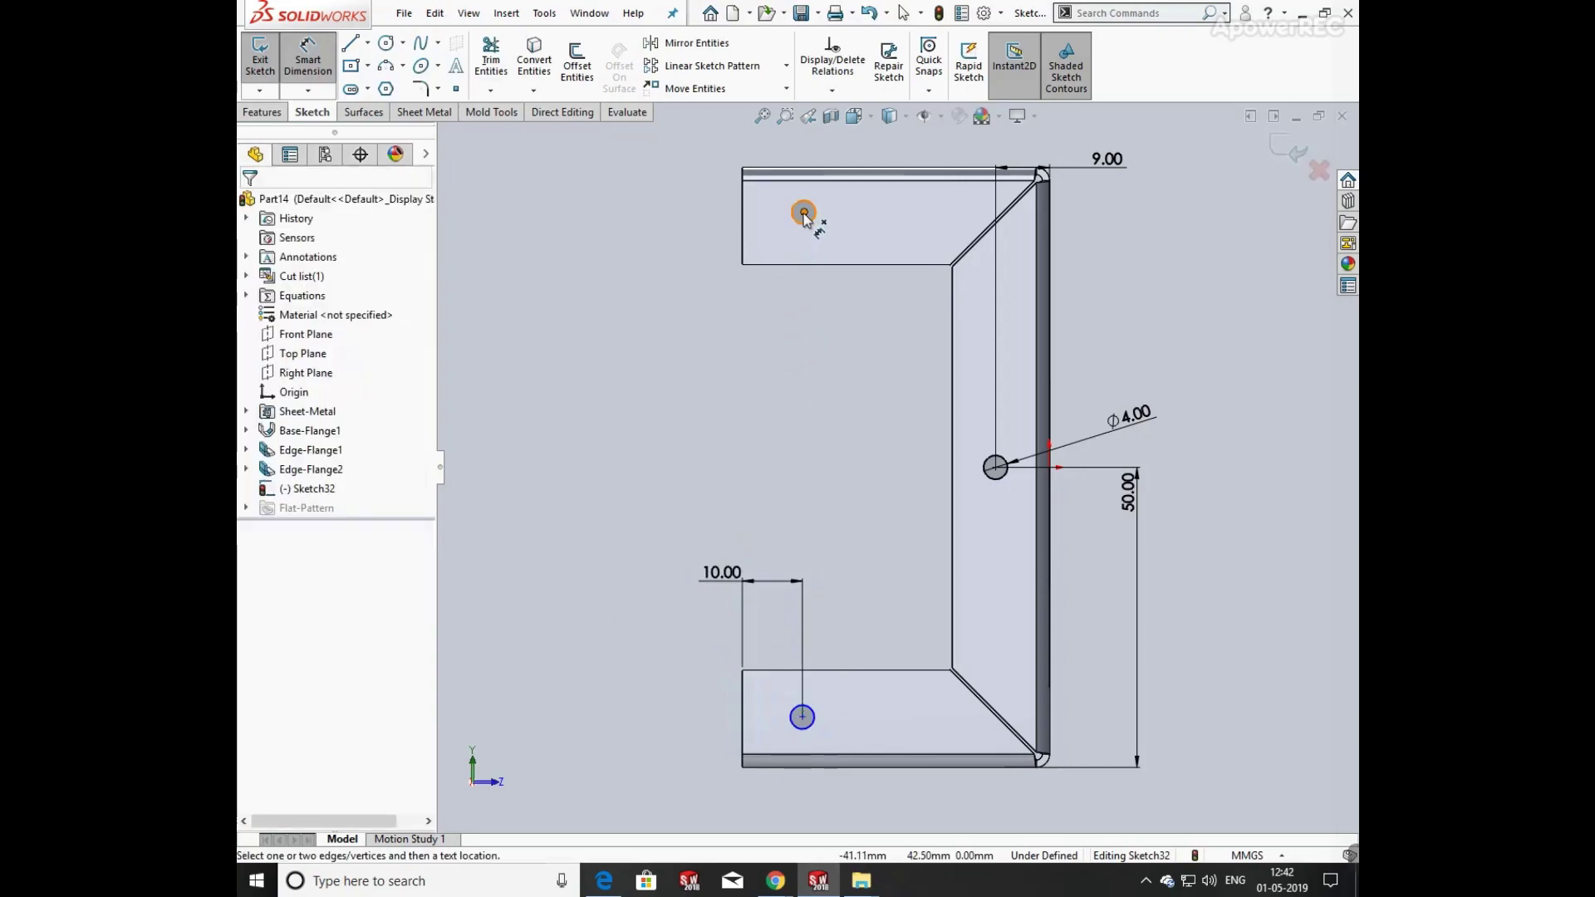
pyautogui.click(803, 212)
pyautogui.click(743, 236)
pyautogui.click(674, 243)
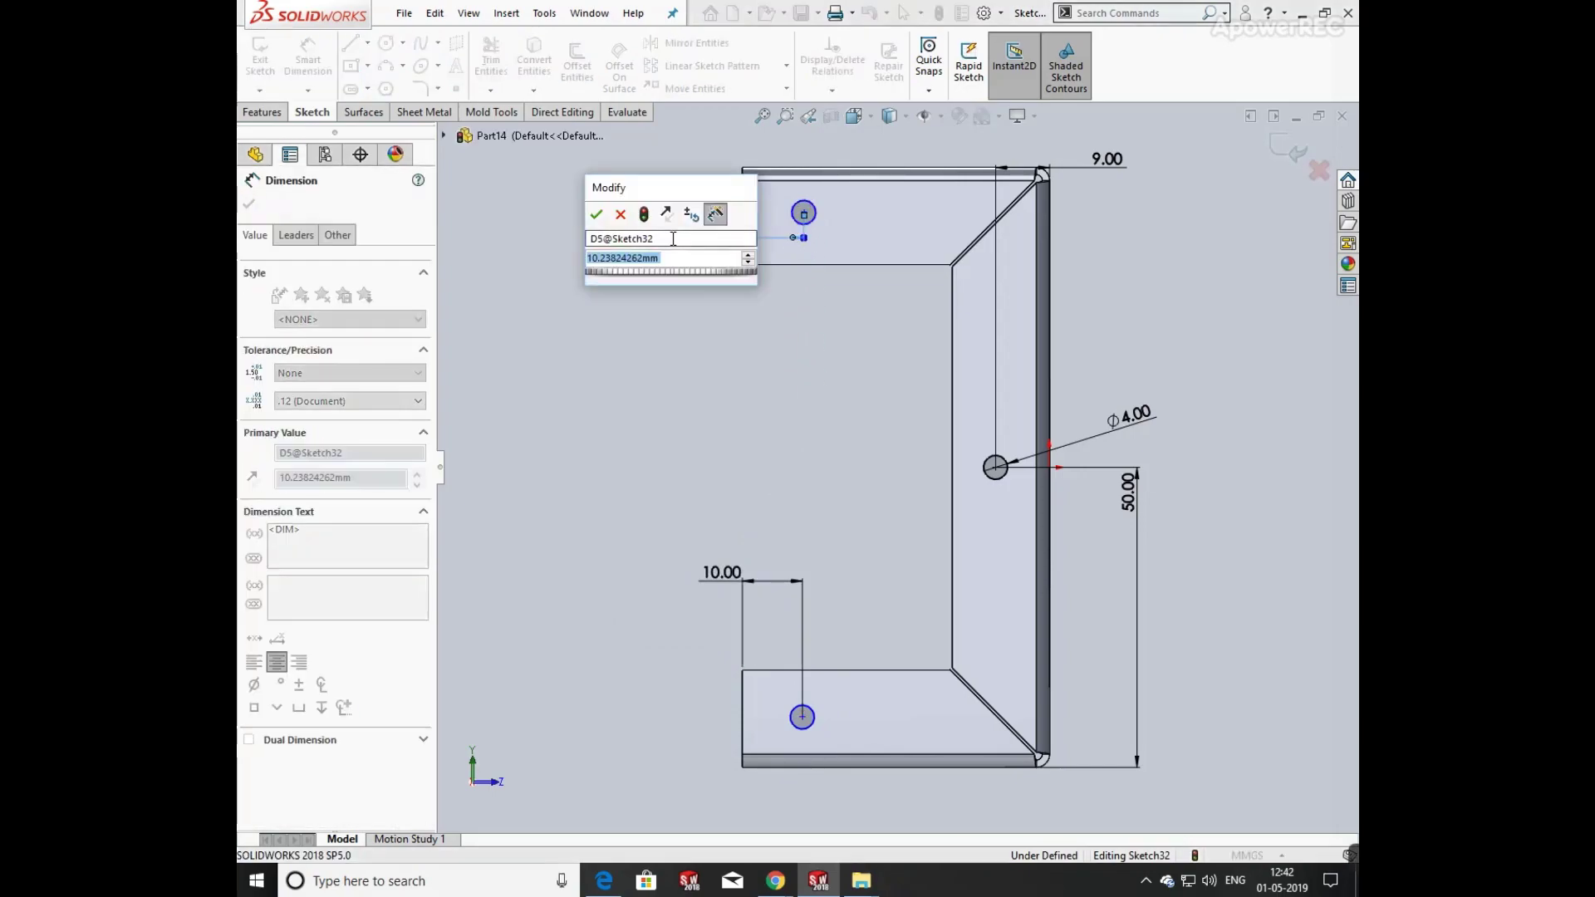
pyautogui.write('10')
pyautogui.press('Return')
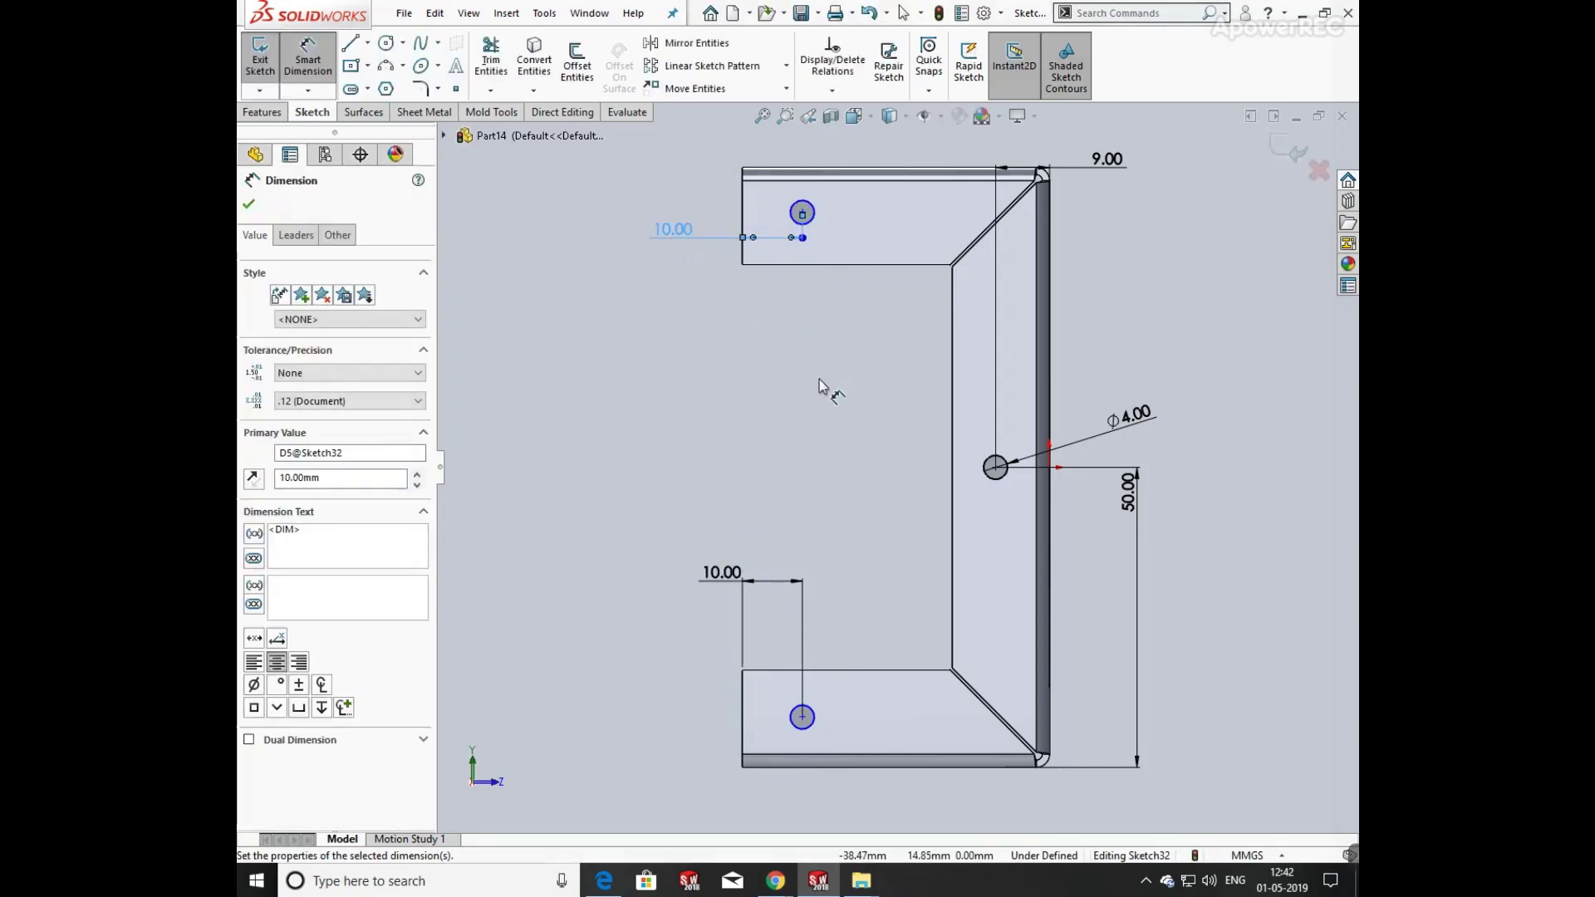
pyautogui.click(860, 402)
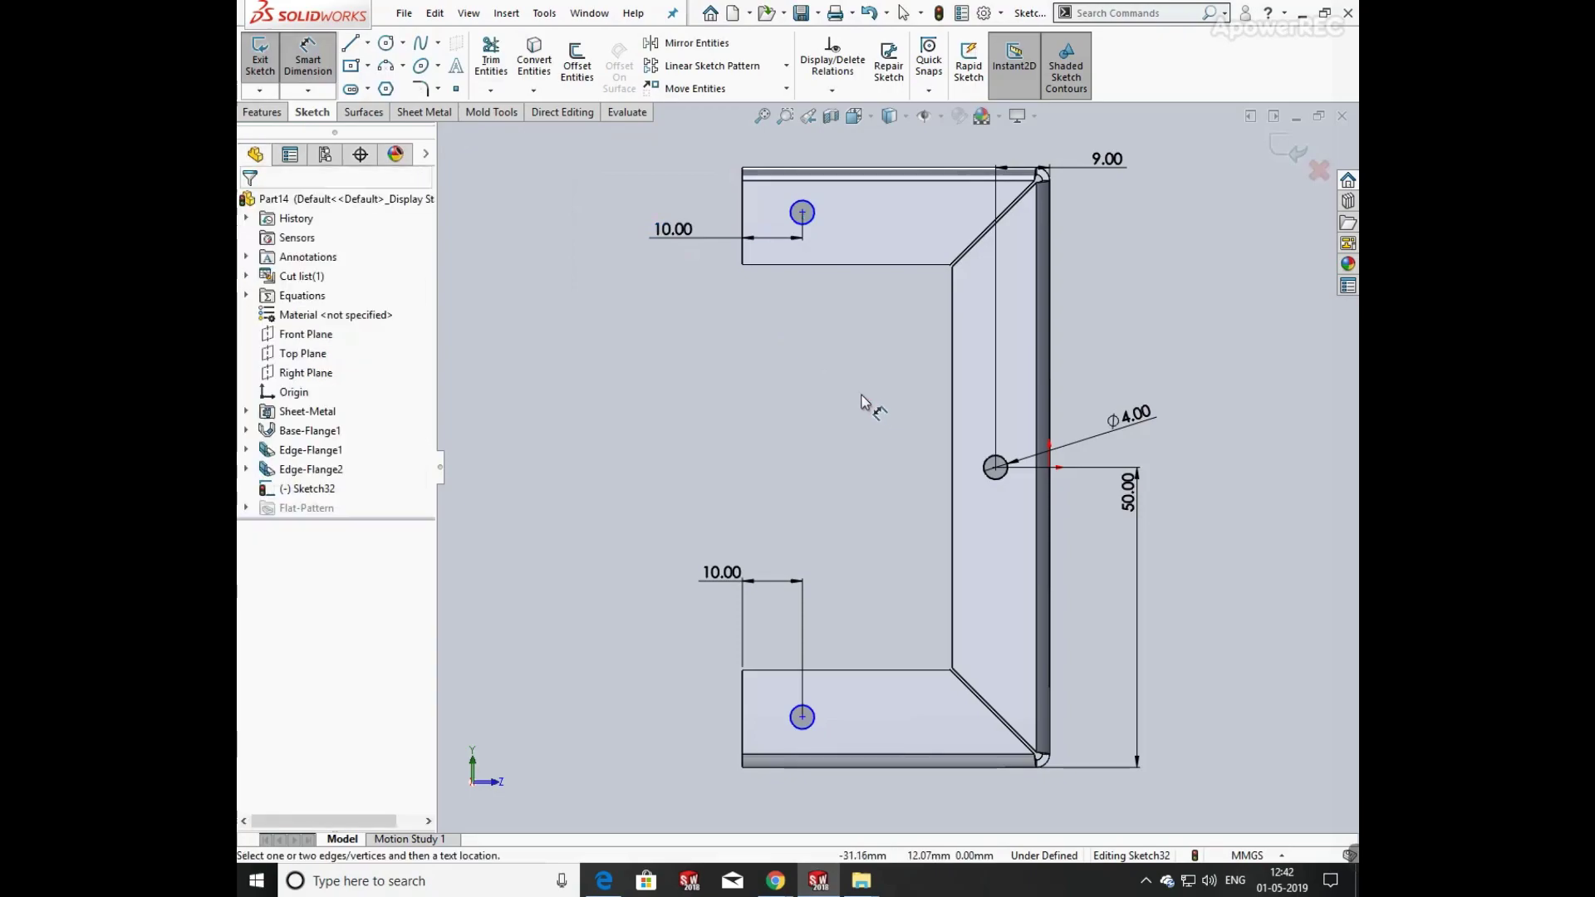
# - Dimension the top and bottom flange holes 9 mm from their outer flange edges
pyautogui.click(802, 213)
pyautogui.click(819, 172)
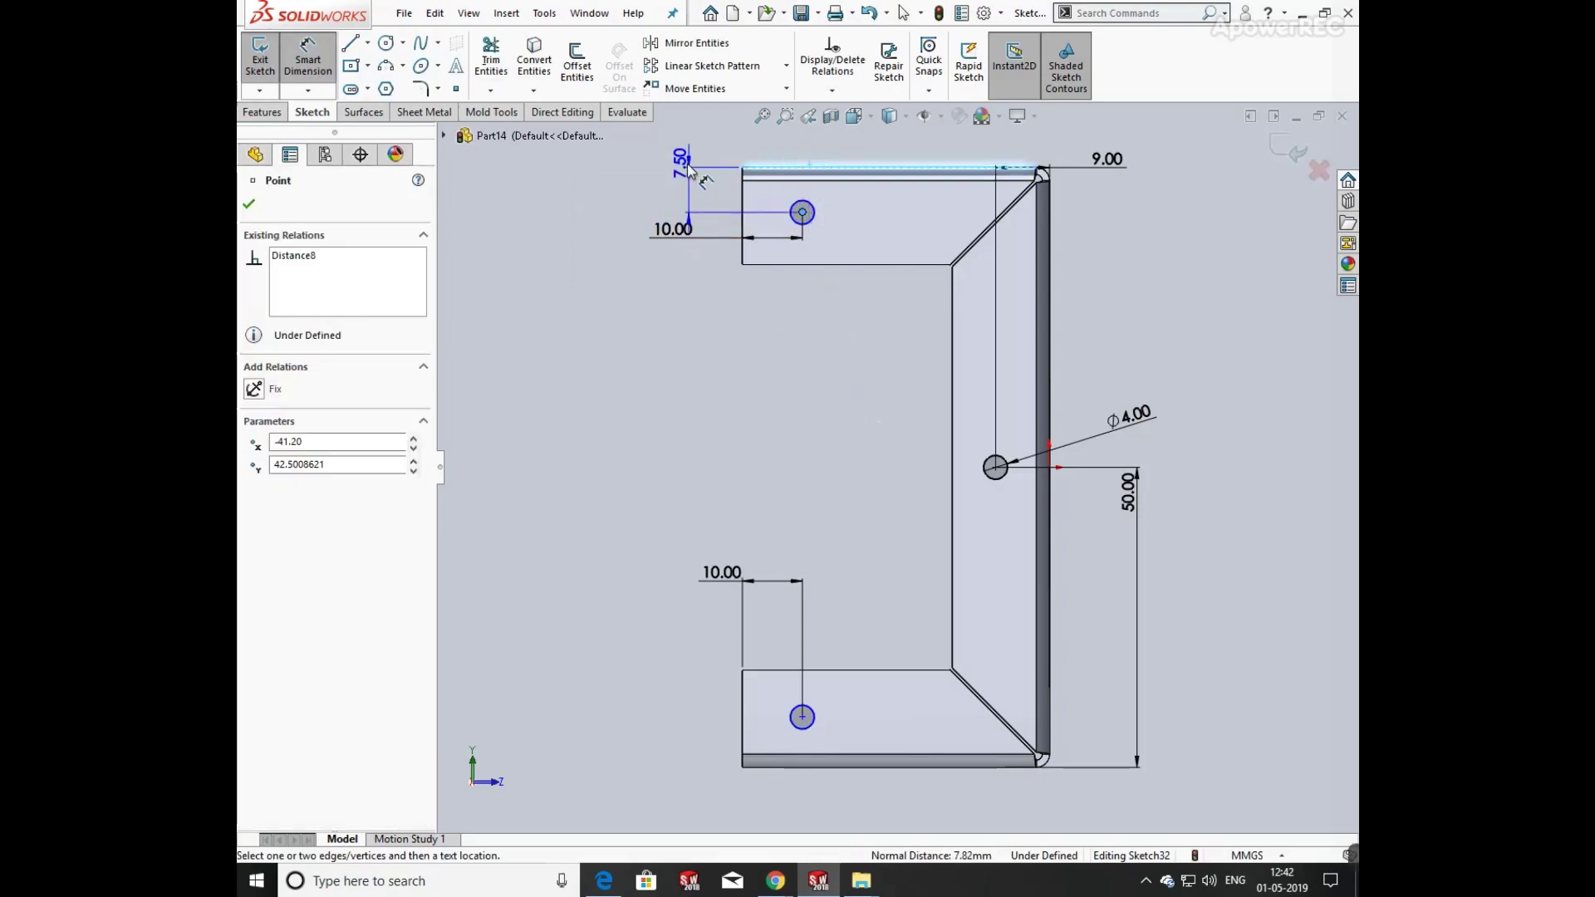
pyautogui.click(677, 160)
pyautogui.write('9.00mm')
pyautogui.press('Return')
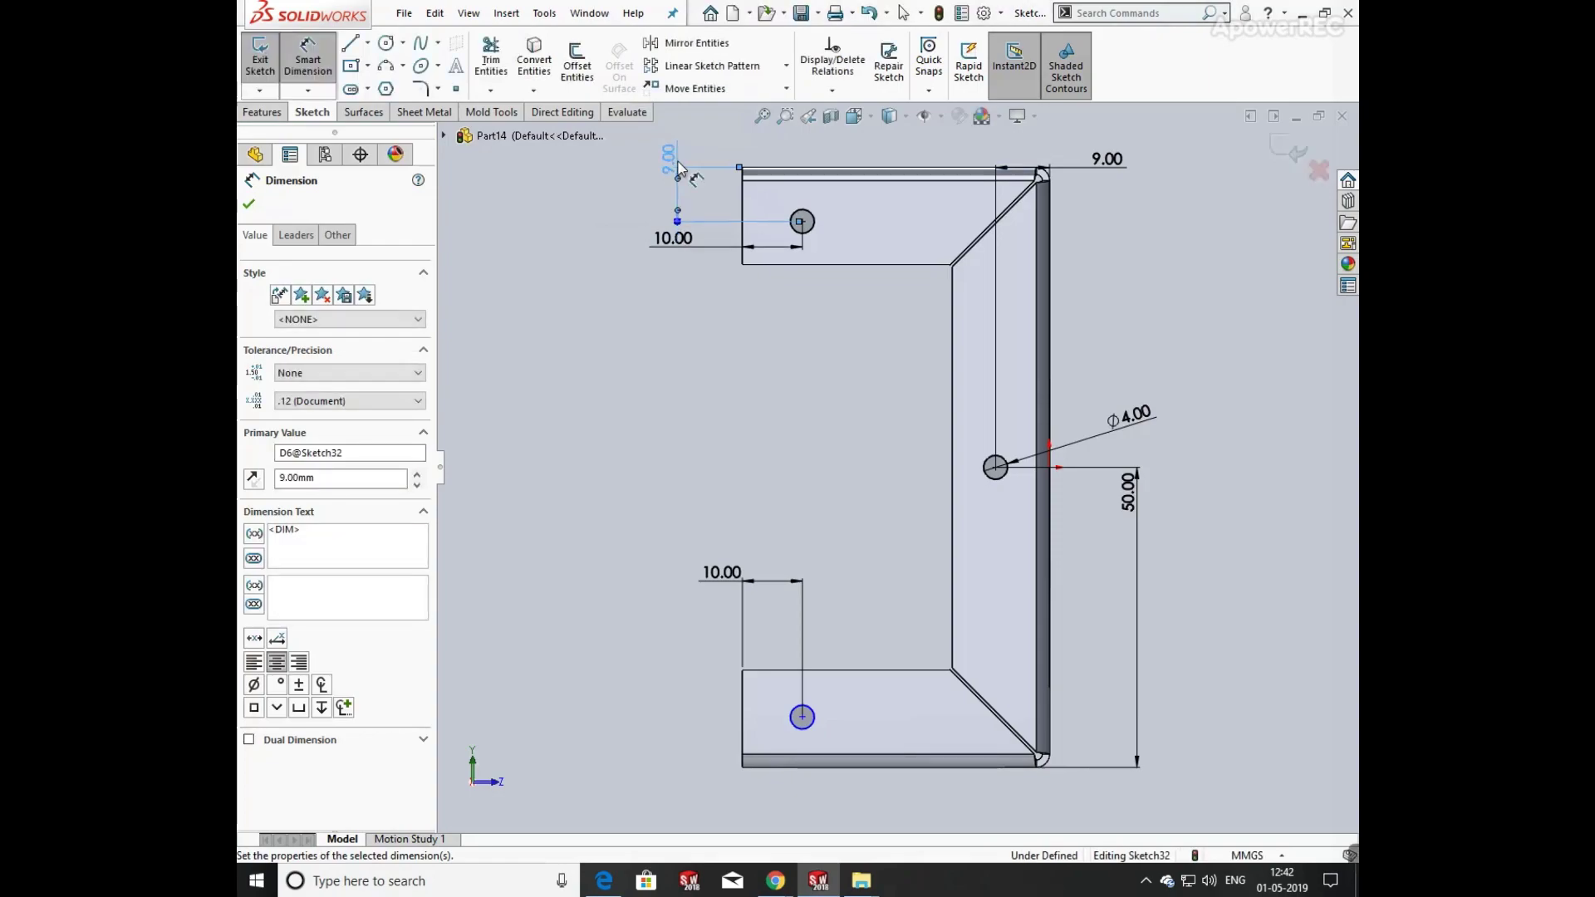
pyautogui.click(821, 453)
pyautogui.click(805, 720)
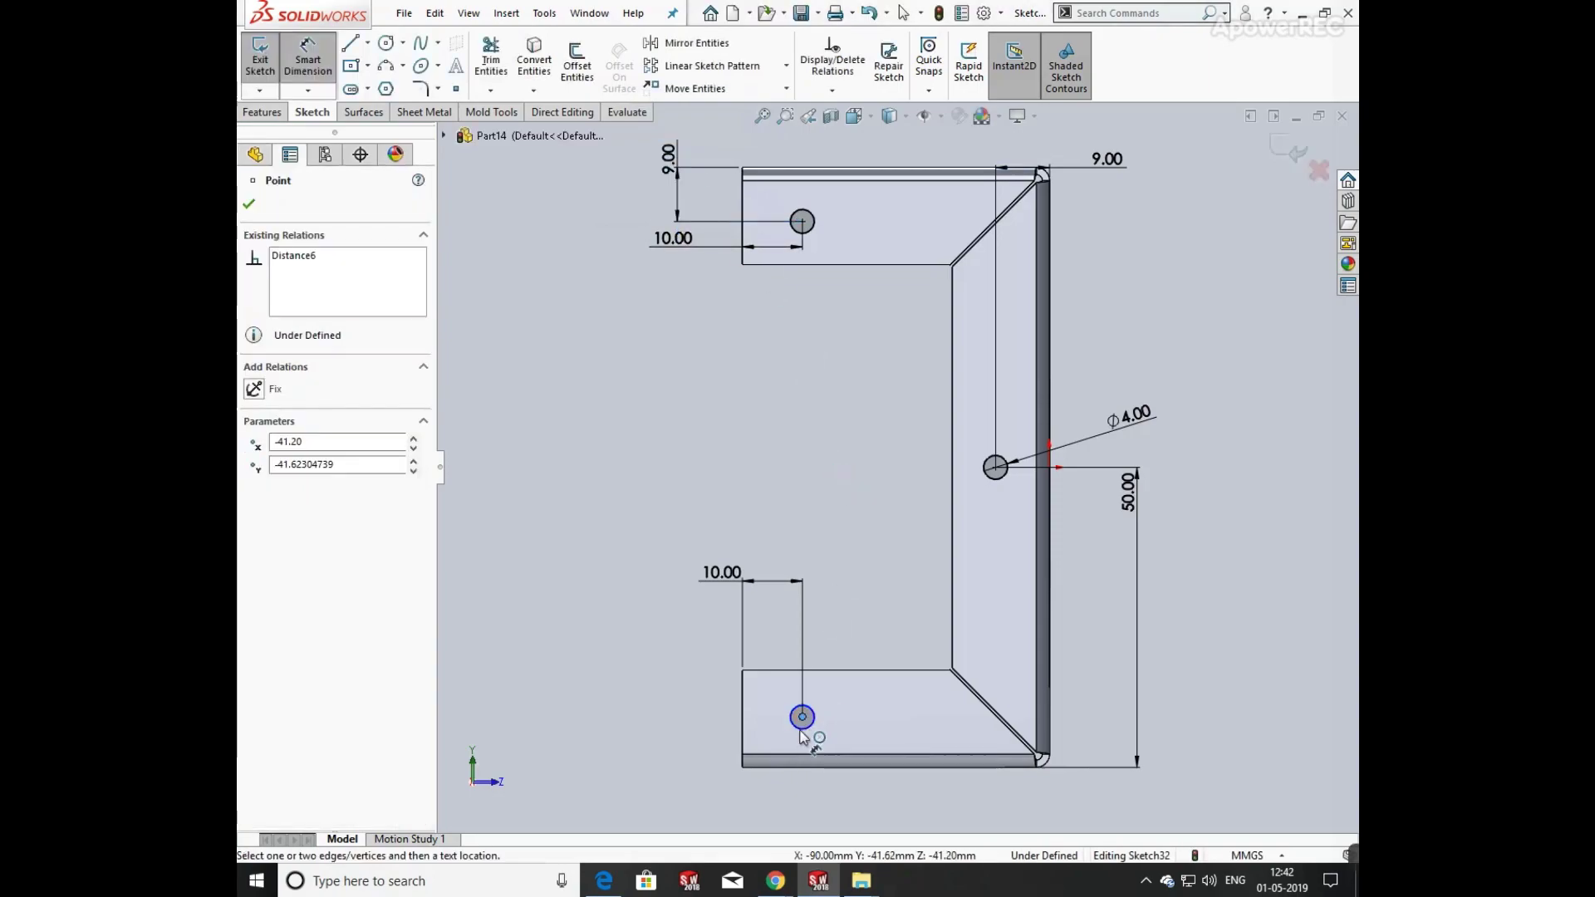
pyautogui.click(804, 761)
pyautogui.click(656, 723)
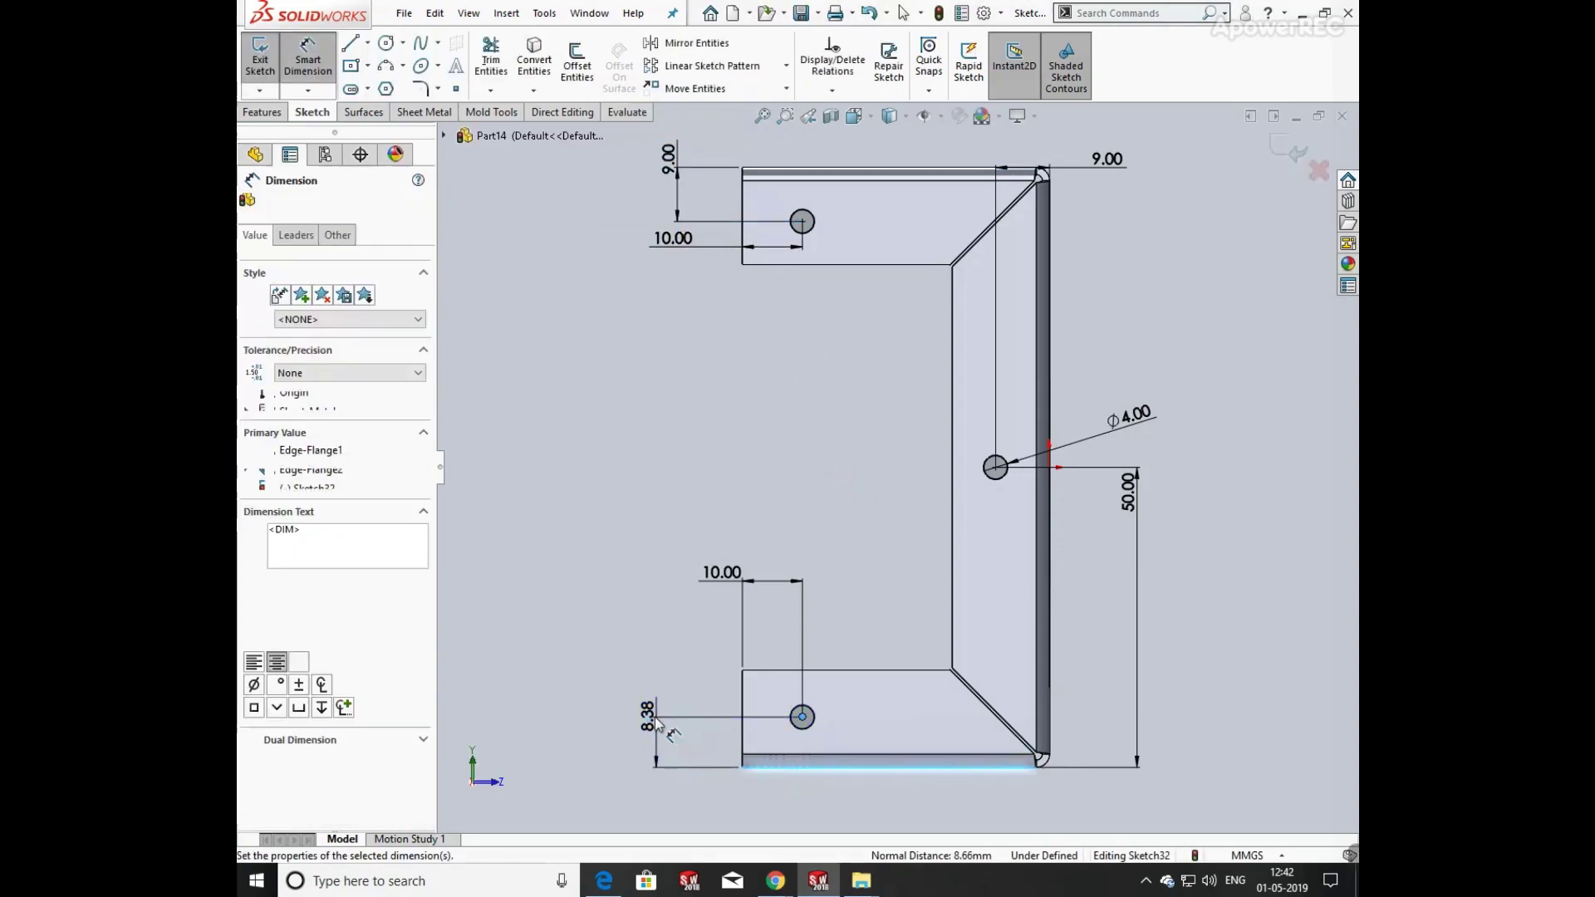
pyautogui.write('9.00mm')
pyautogui.press('Return')
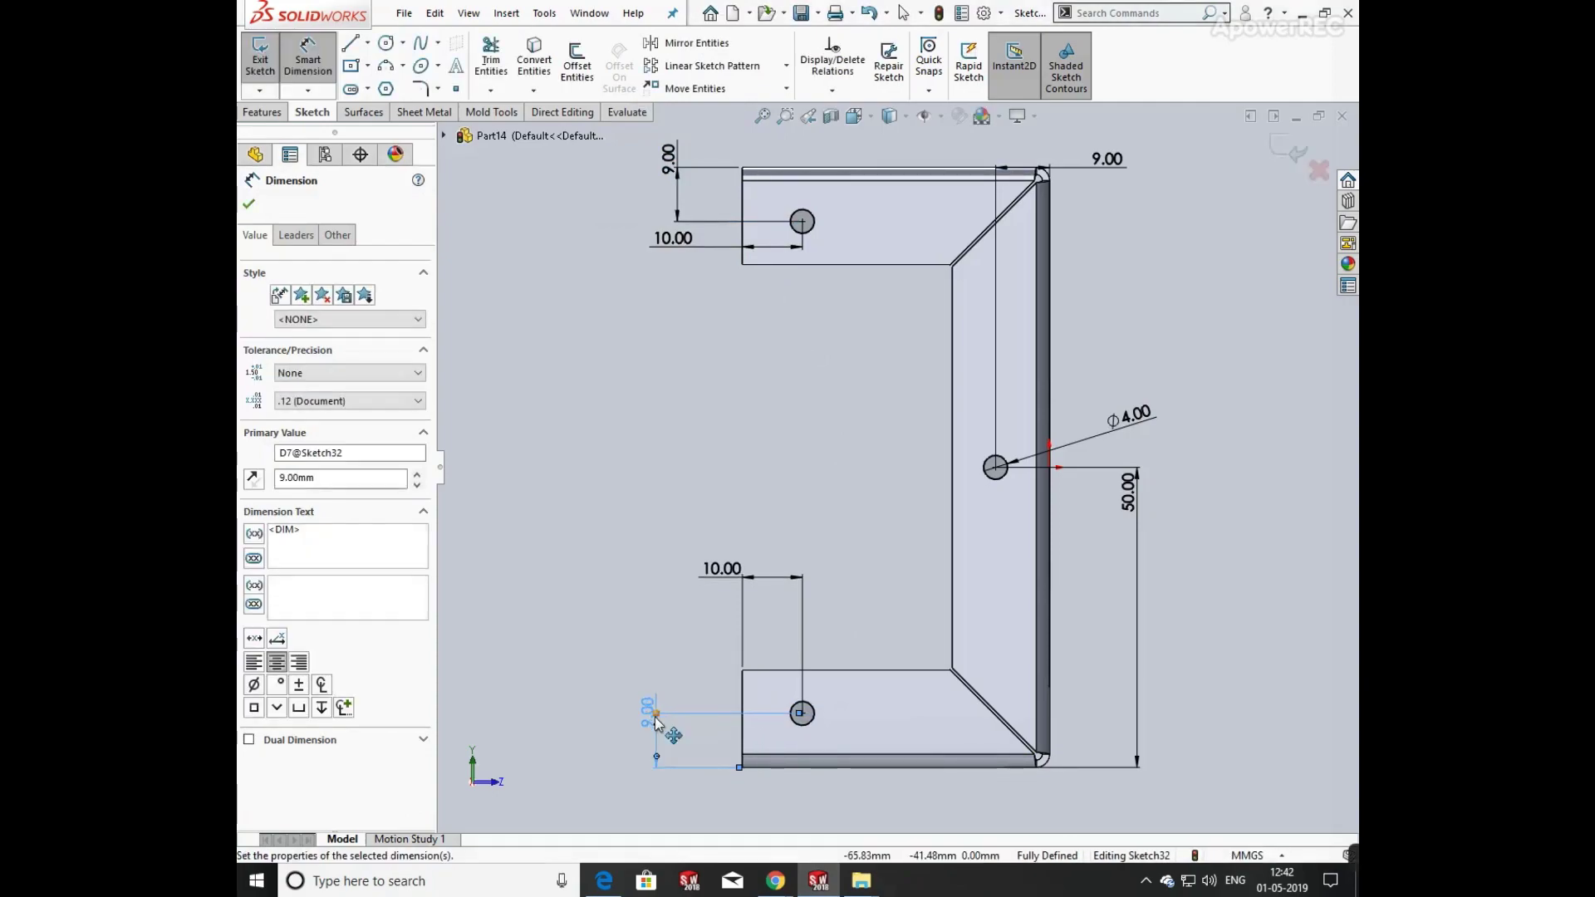
pyautogui.click(868, 413)
pyautogui.click(407, 112)
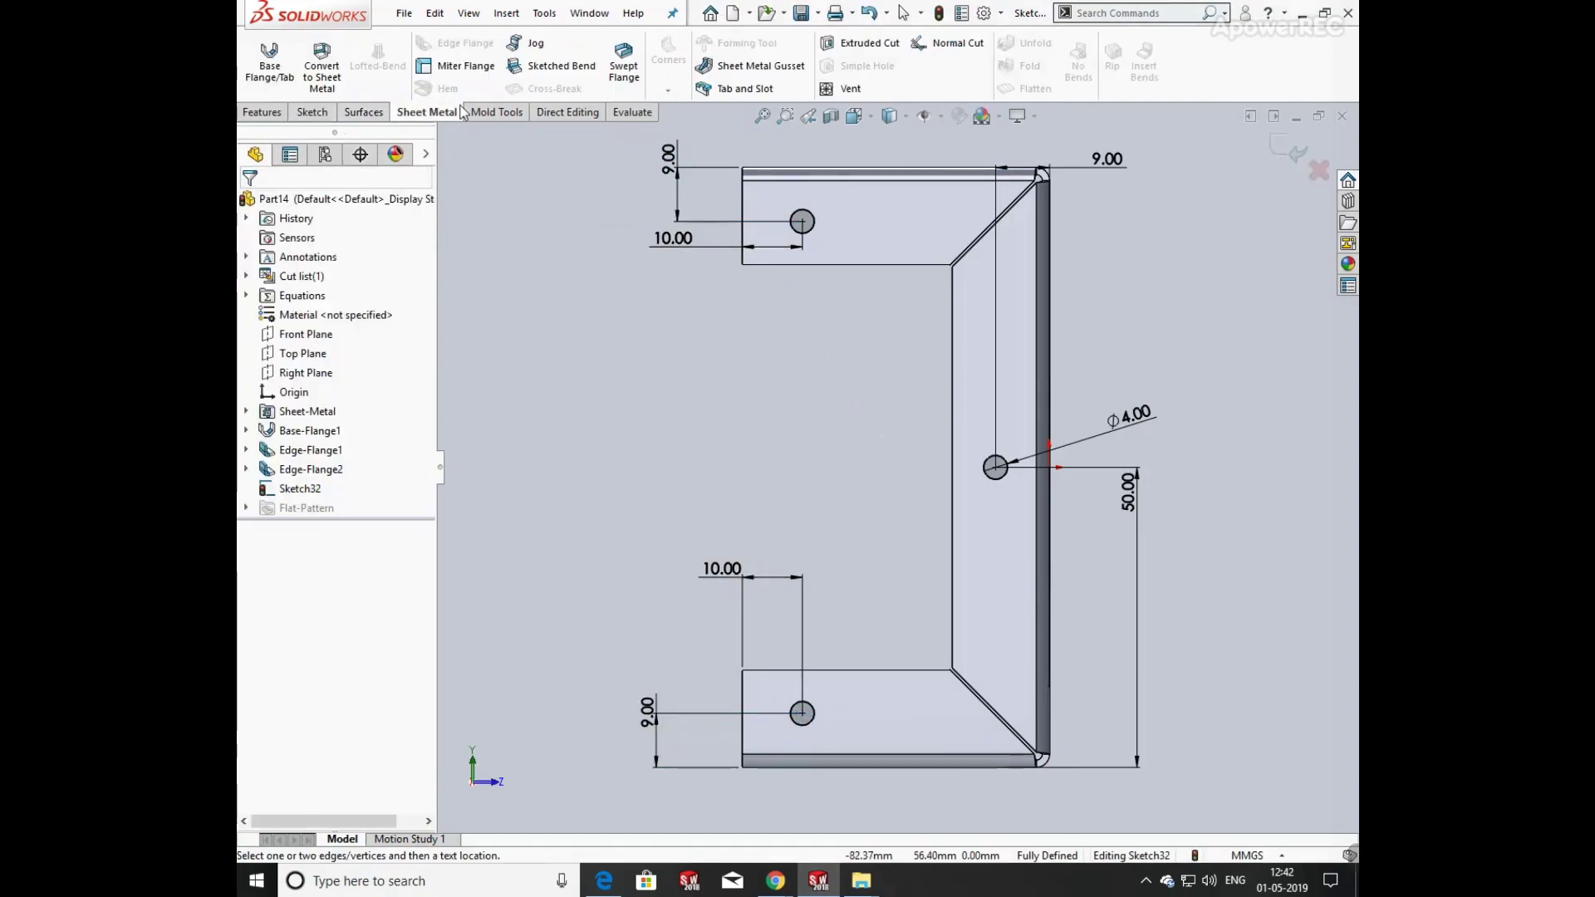
# - Create Cut-Extrude1 with Up To Surface ending at the selected flange face, cutting the 4 mm holes
pyautogui.click(864, 43)
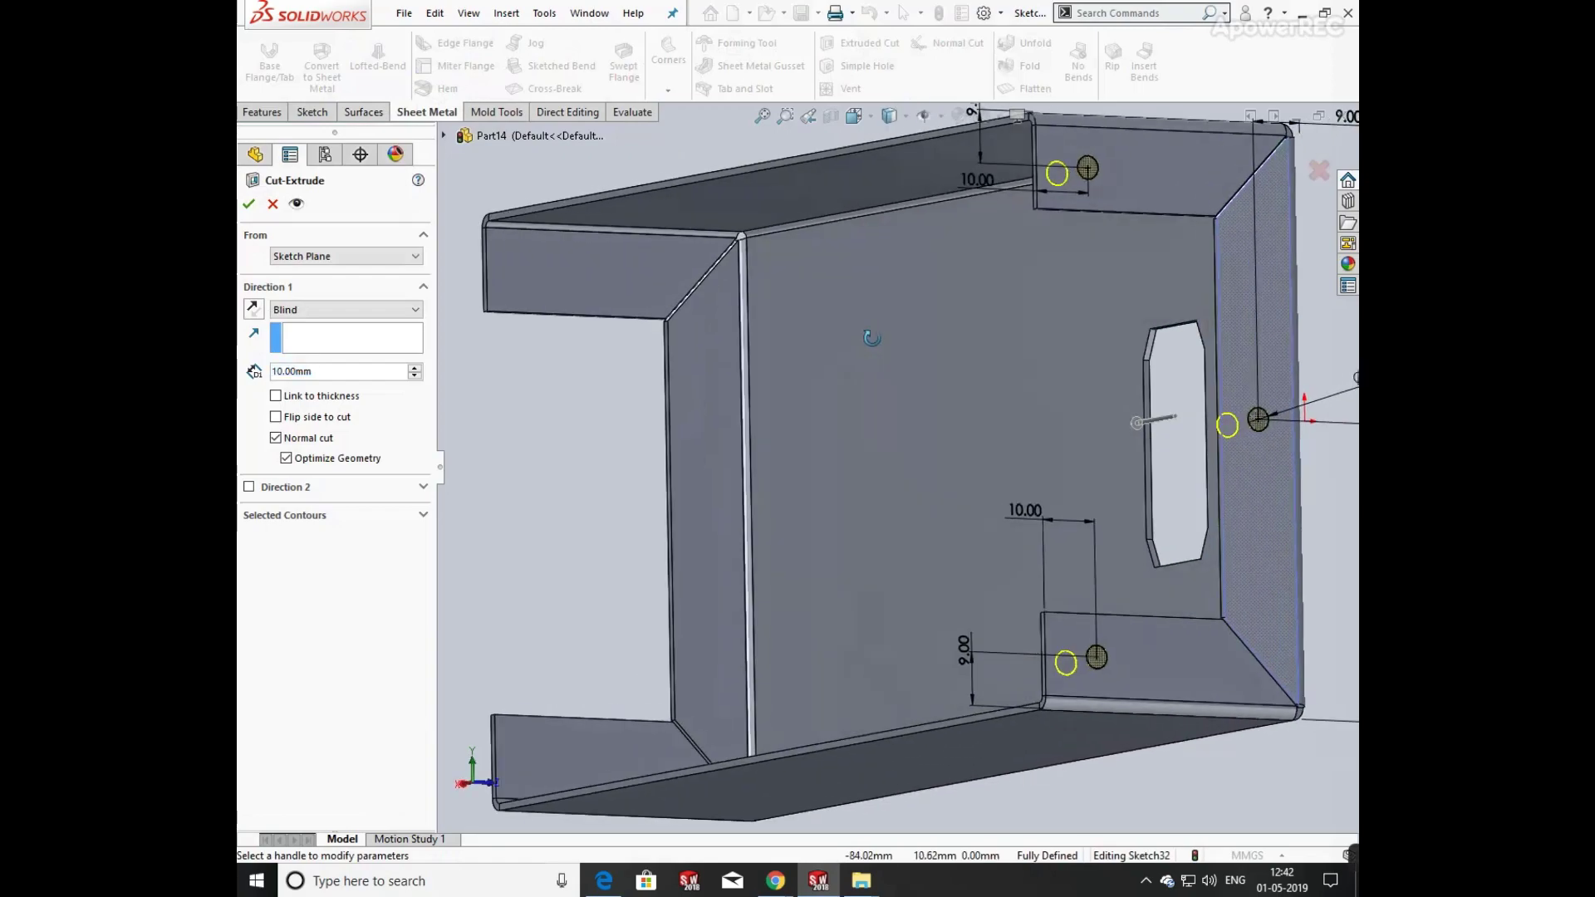
pyautogui.click(327, 311)
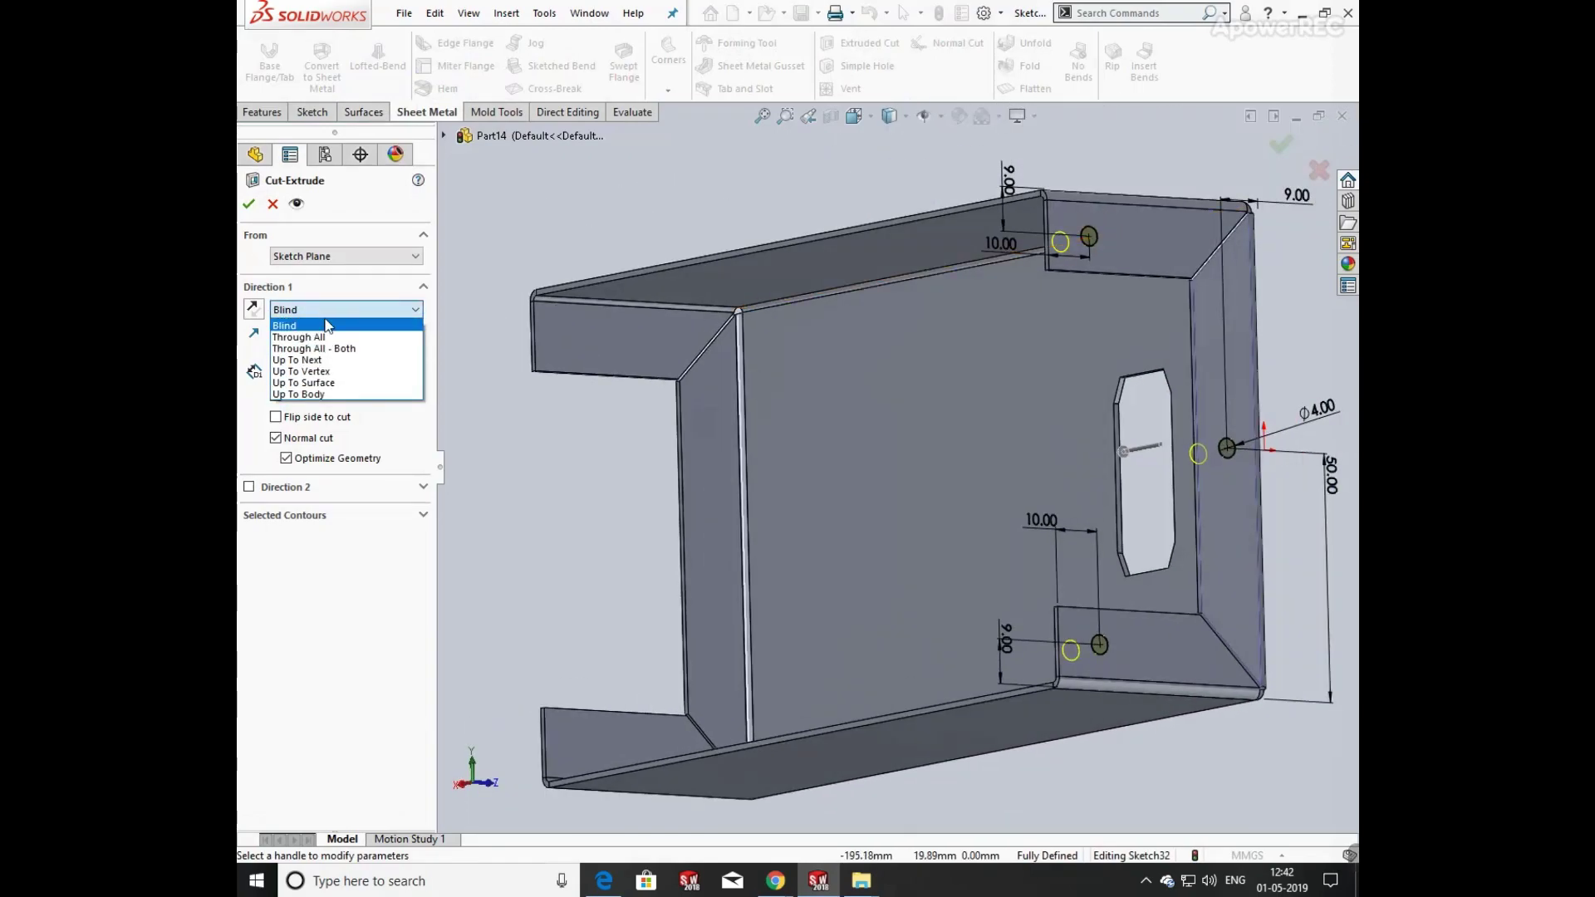
pyautogui.click(316, 382)
pyautogui.moveTo(633, 438); pyautogui.dragTo(717, 375, button='middle')
pyautogui.click(686, 384)
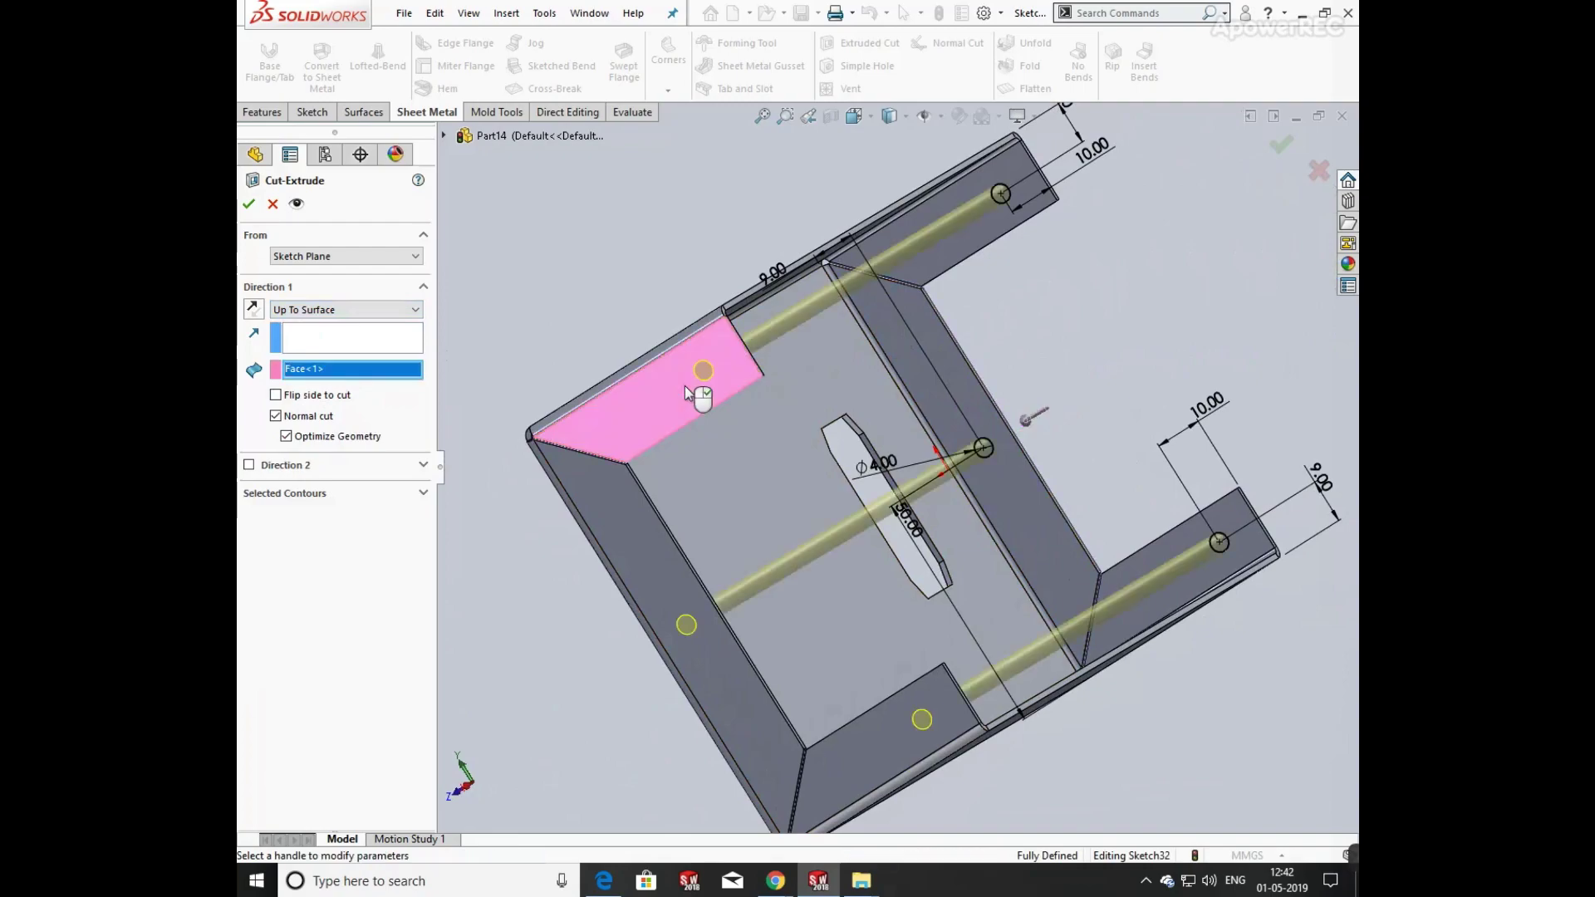
pyautogui.click(250, 204)
pyautogui.moveTo(673, 266); pyautogui.dragTo(515, 301, button='middle')
pyautogui.scroll(3, 921, 312)
pyautogui.click(991, 309)
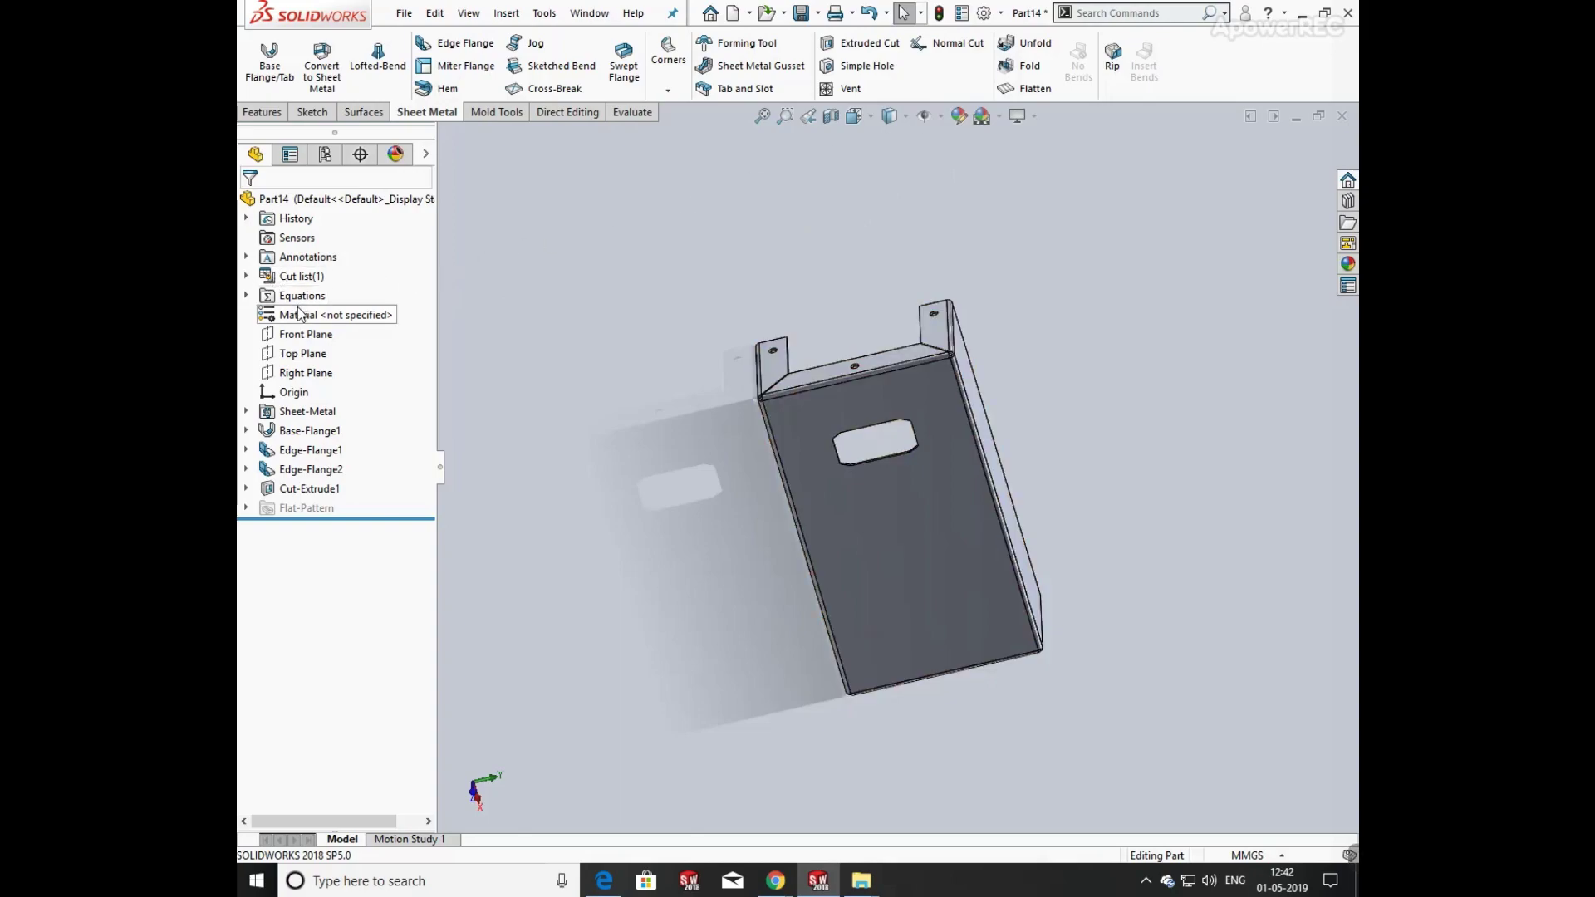
# - Assign 1060 Alloy from the Aluminium Alloys library to the tray
pyautogui.rightClick(300, 314)
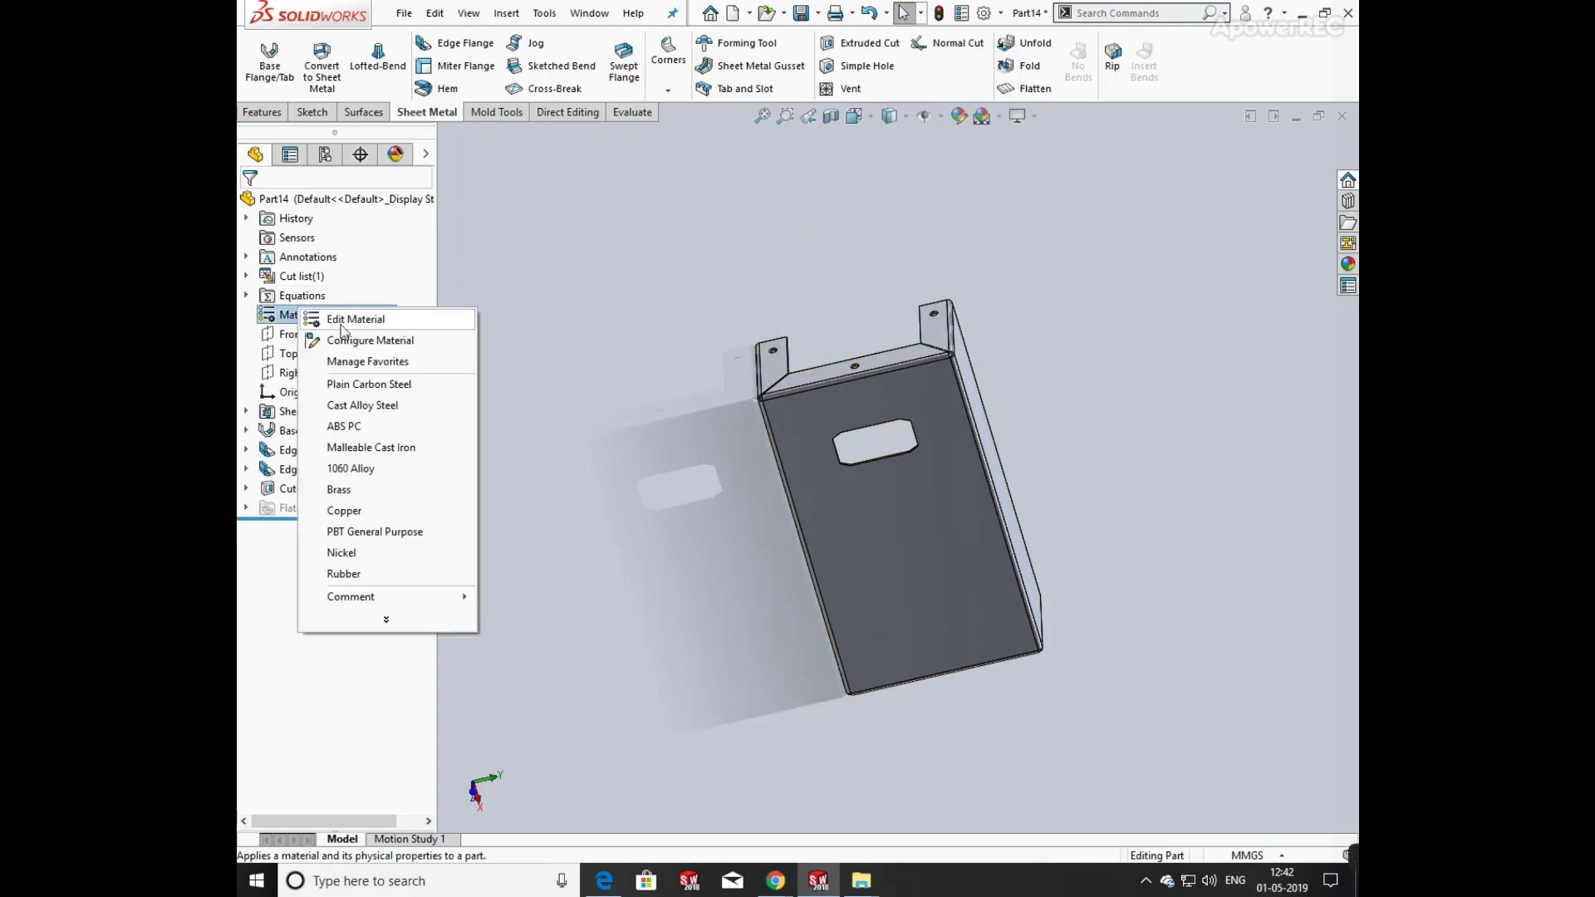
pyautogui.click(360, 325)
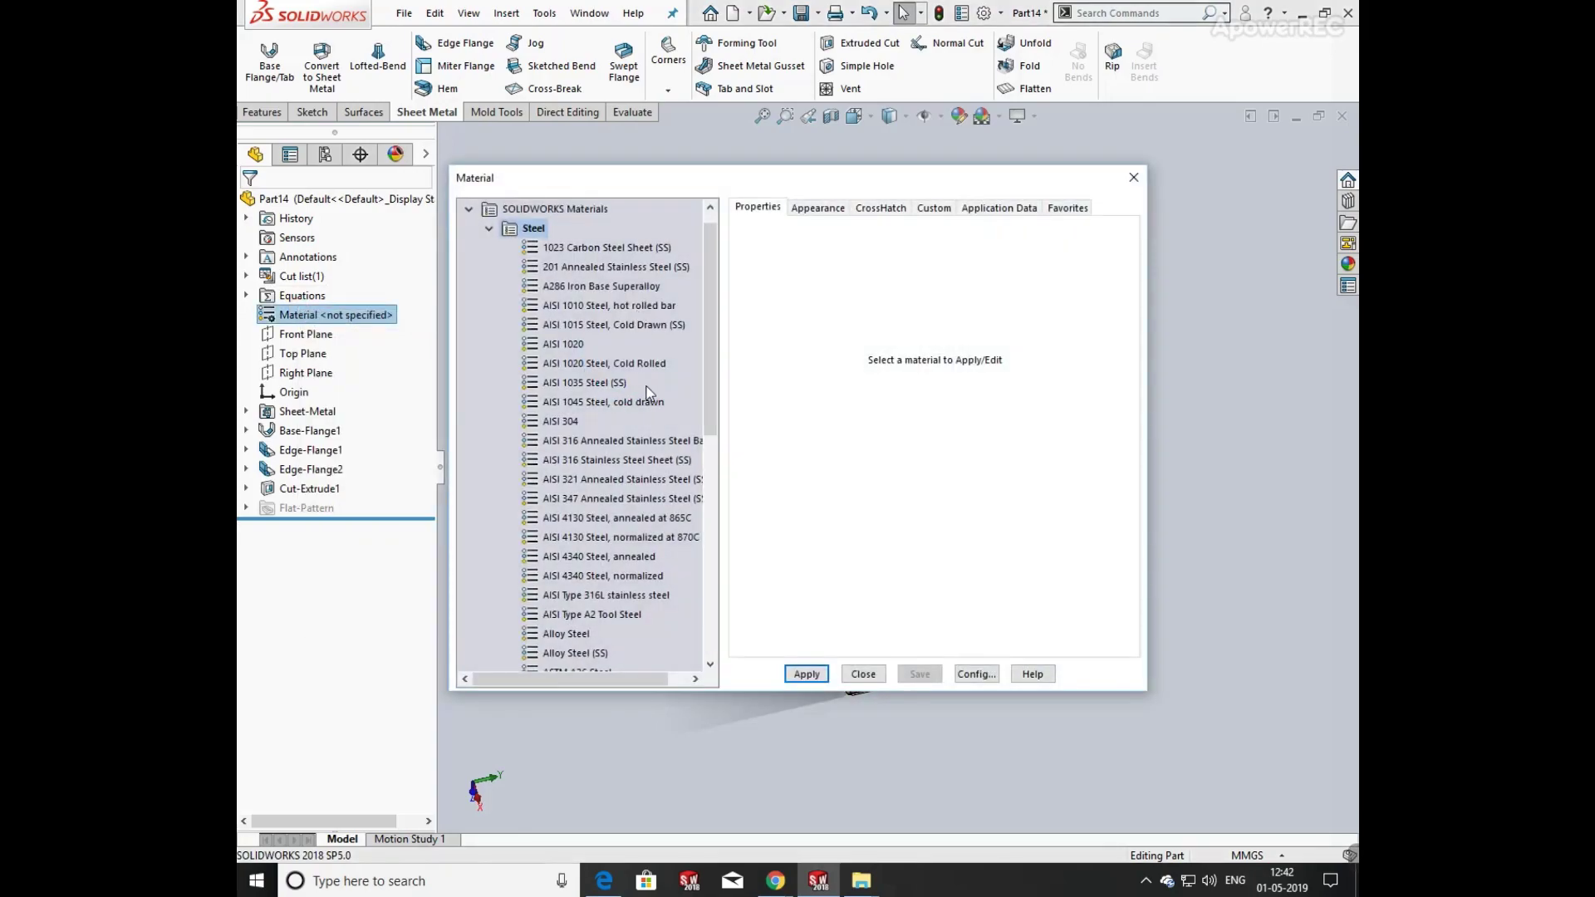
pyautogui.moveTo(705, 366); pyautogui.dragTo(703, 536)
pyautogui.click(489, 479)
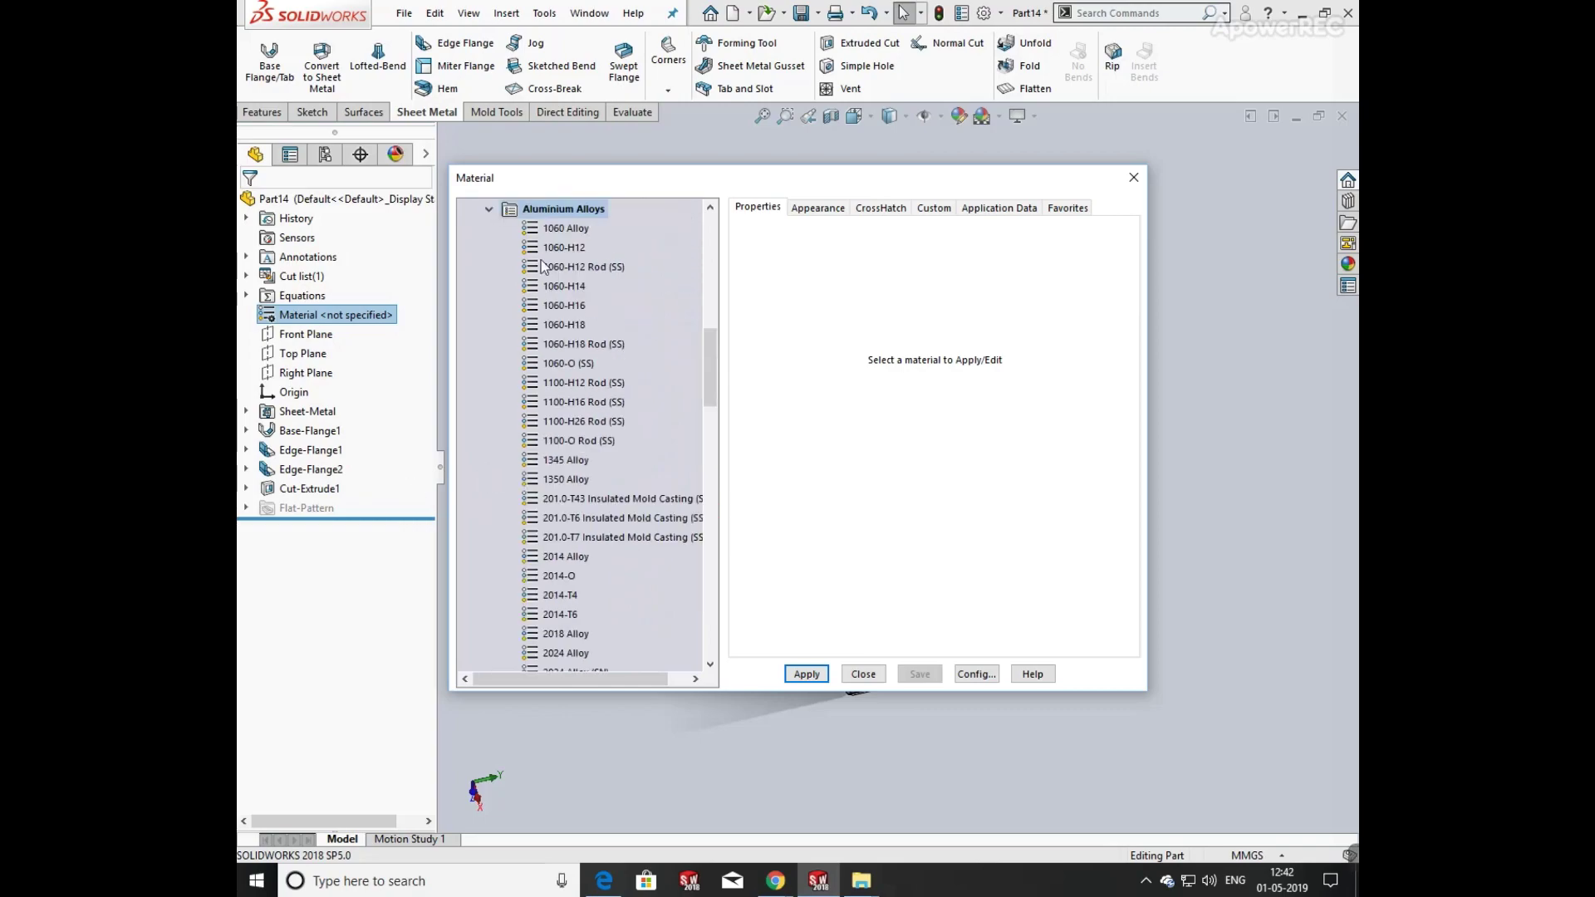
pyautogui.click(555, 229)
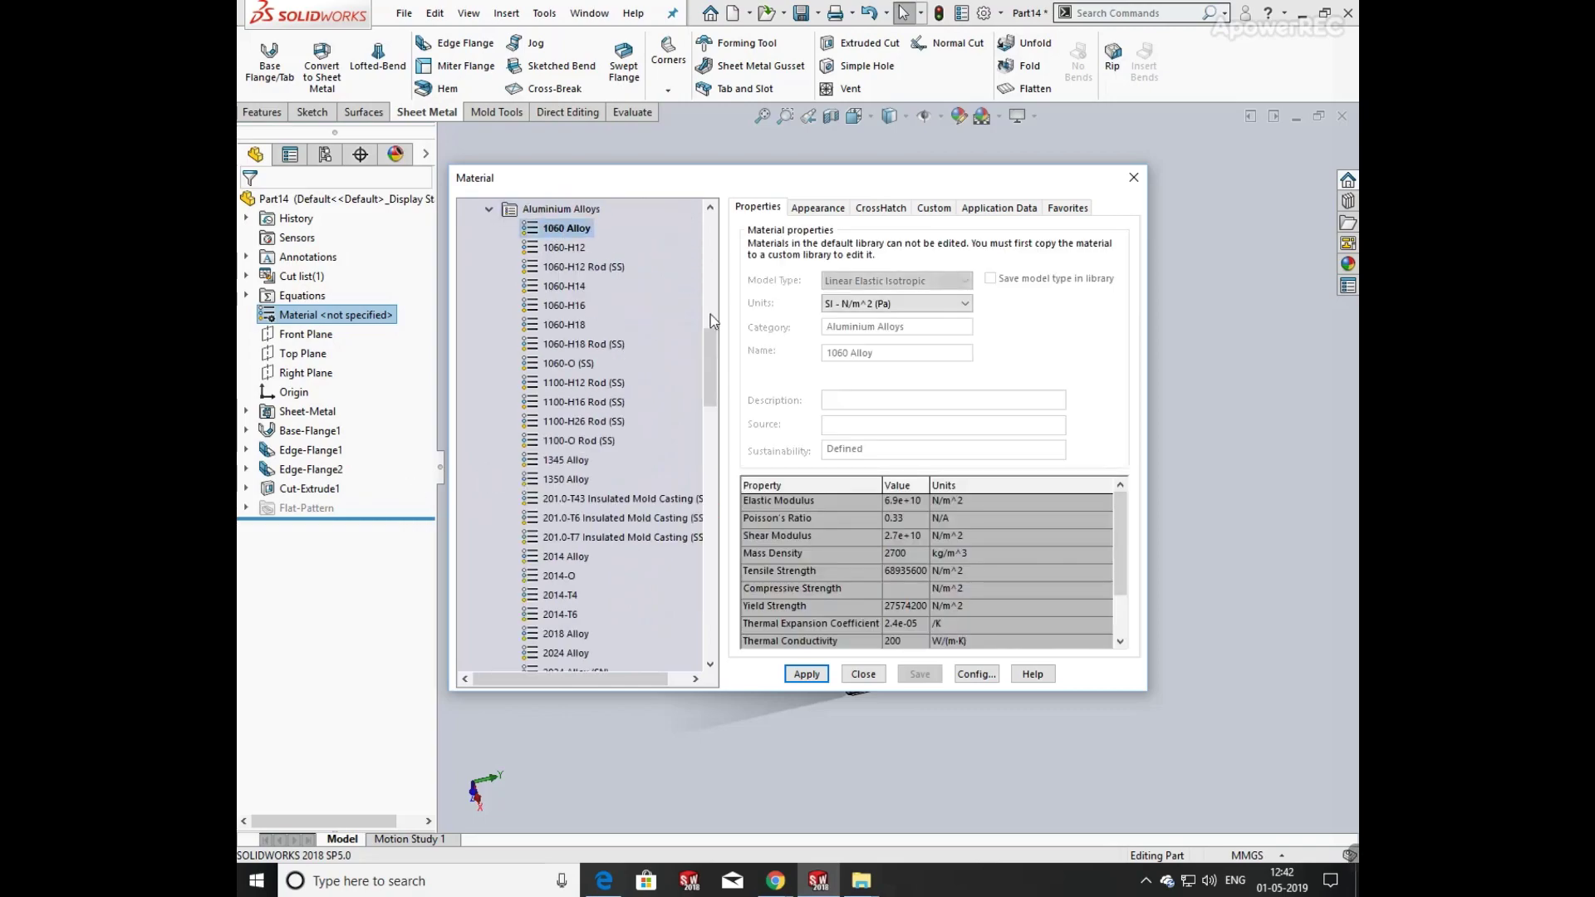
pyautogui.click(806, 673)
pyautogui.click(863, 674)
pyautogui.moveTo(830, 540); pyautogui.dragTo(785, 455, button='middle')
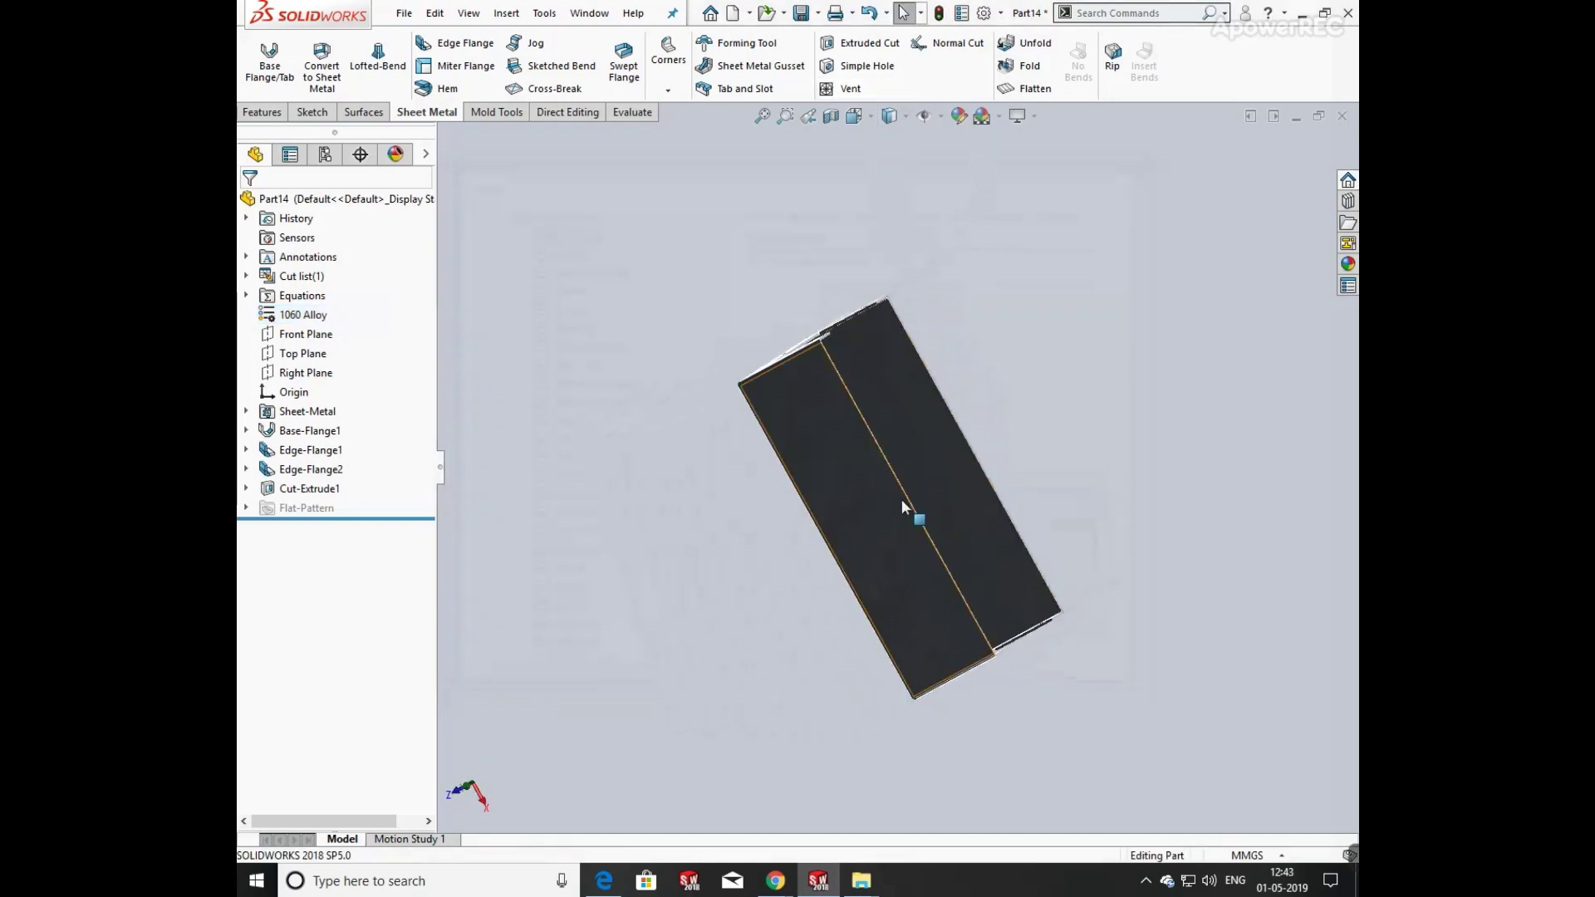
pyautogui.moveTo(911, 462); pyautogui.dragTo(1147, 259, button='middle')
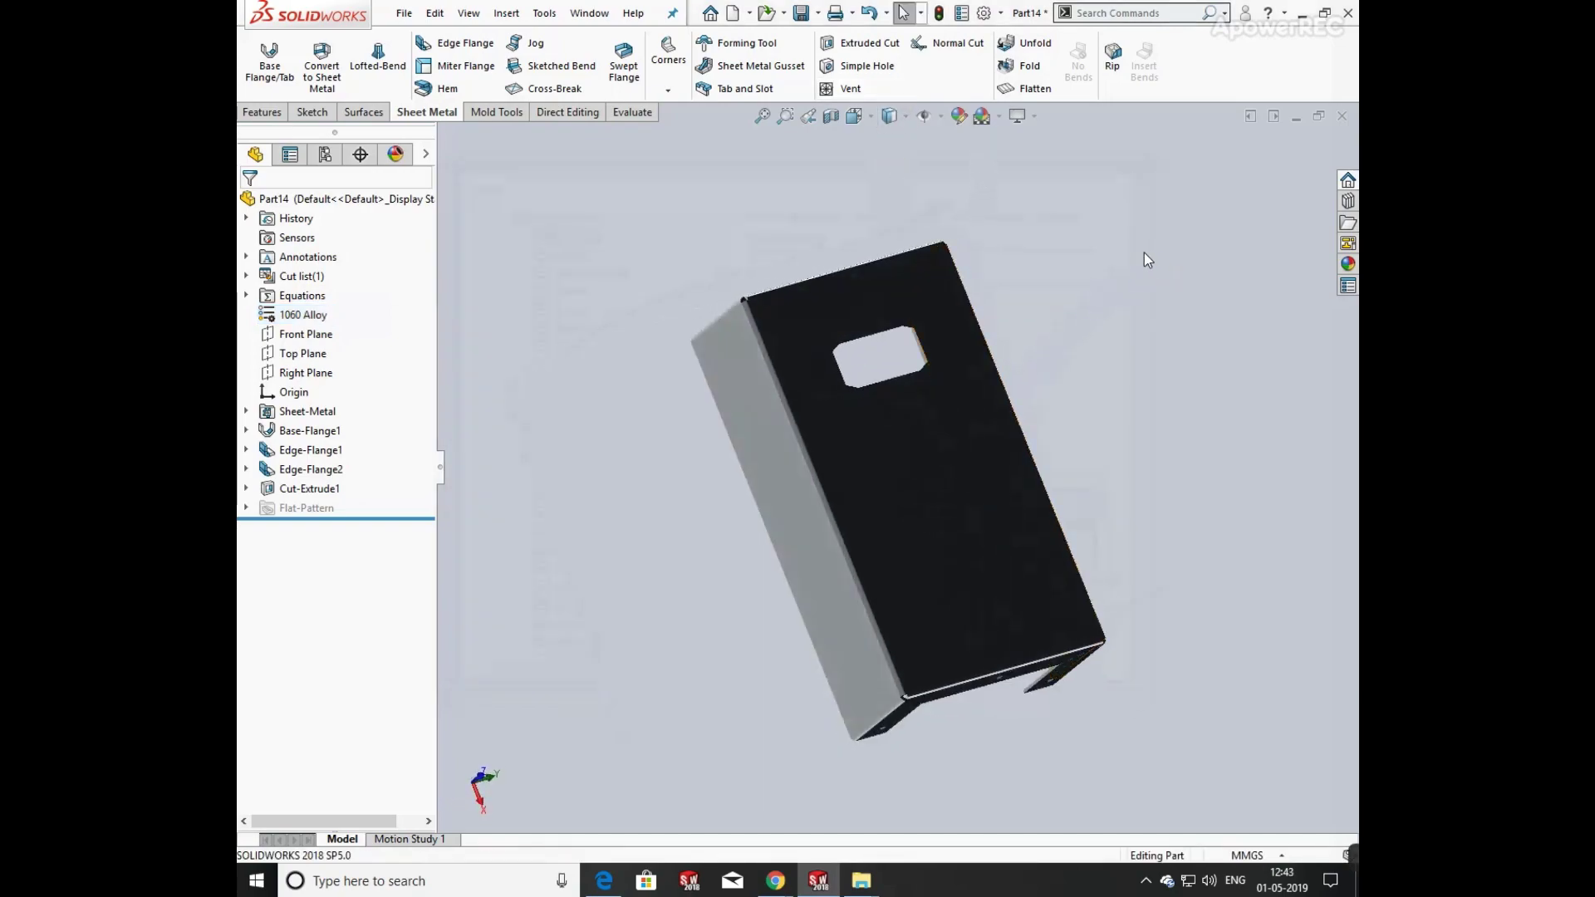
# - Toggle RealView Graphics off and back on so the tray shows shaded with a shadow
pyautogui.click(1021, 117)
pyautogui.click(1038, 138)
pyautogui.click(1020, 118)
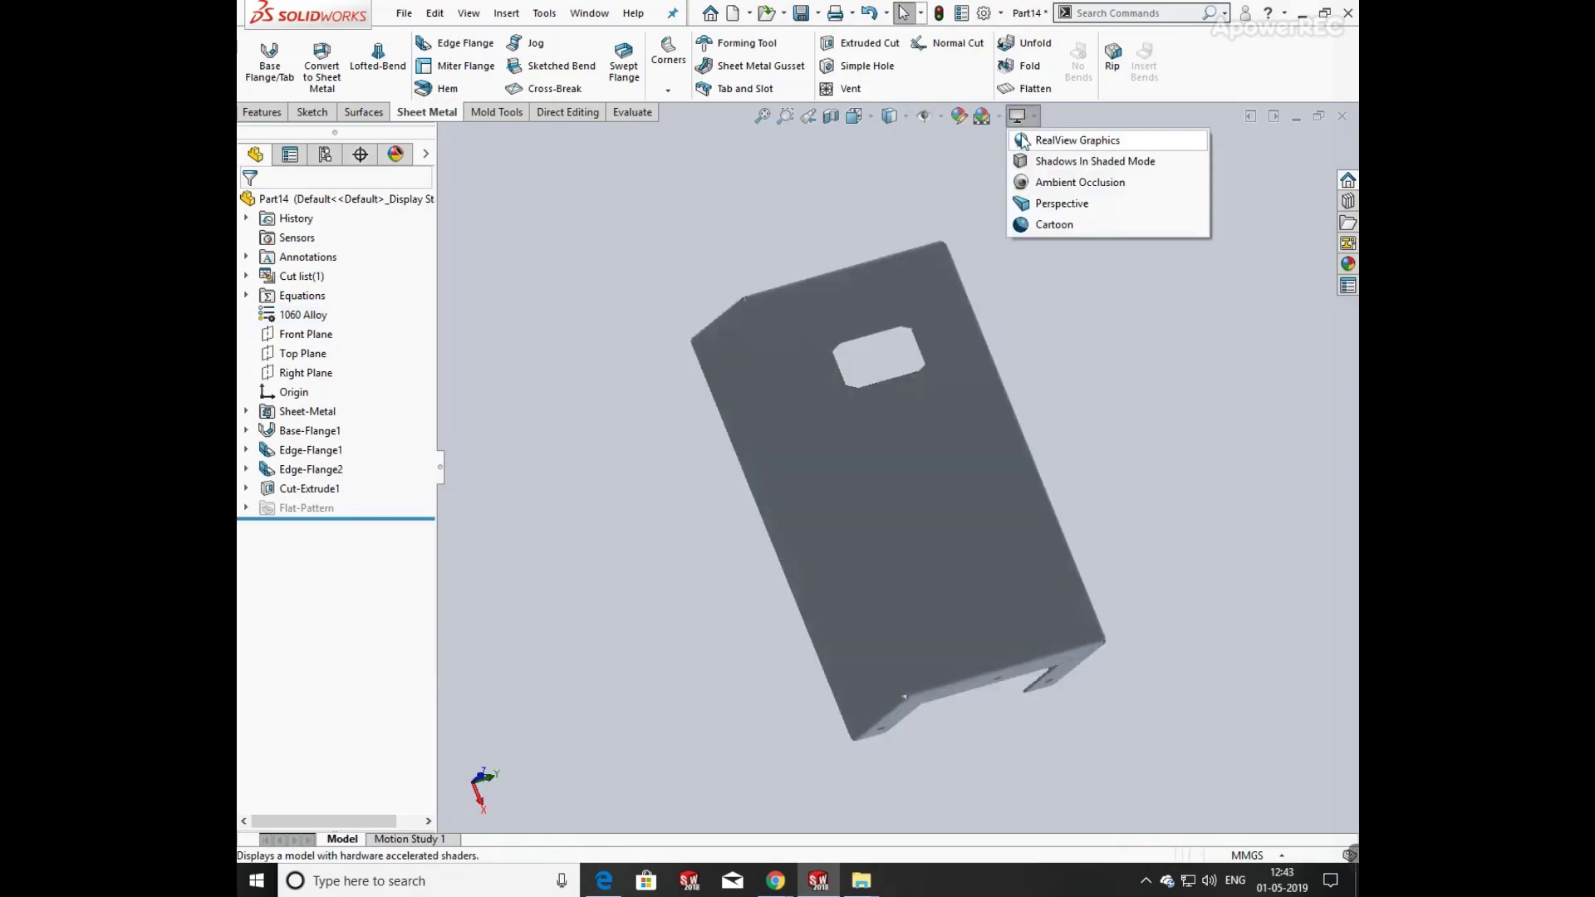
pyautogui.click(1024, 142)
pyautogui.click(1021, 117)
pyautogui.click(1040, 139)
pyautogui.moveTo(1024, 316); pyautogui.dragTo(1293, 340, button='middle')
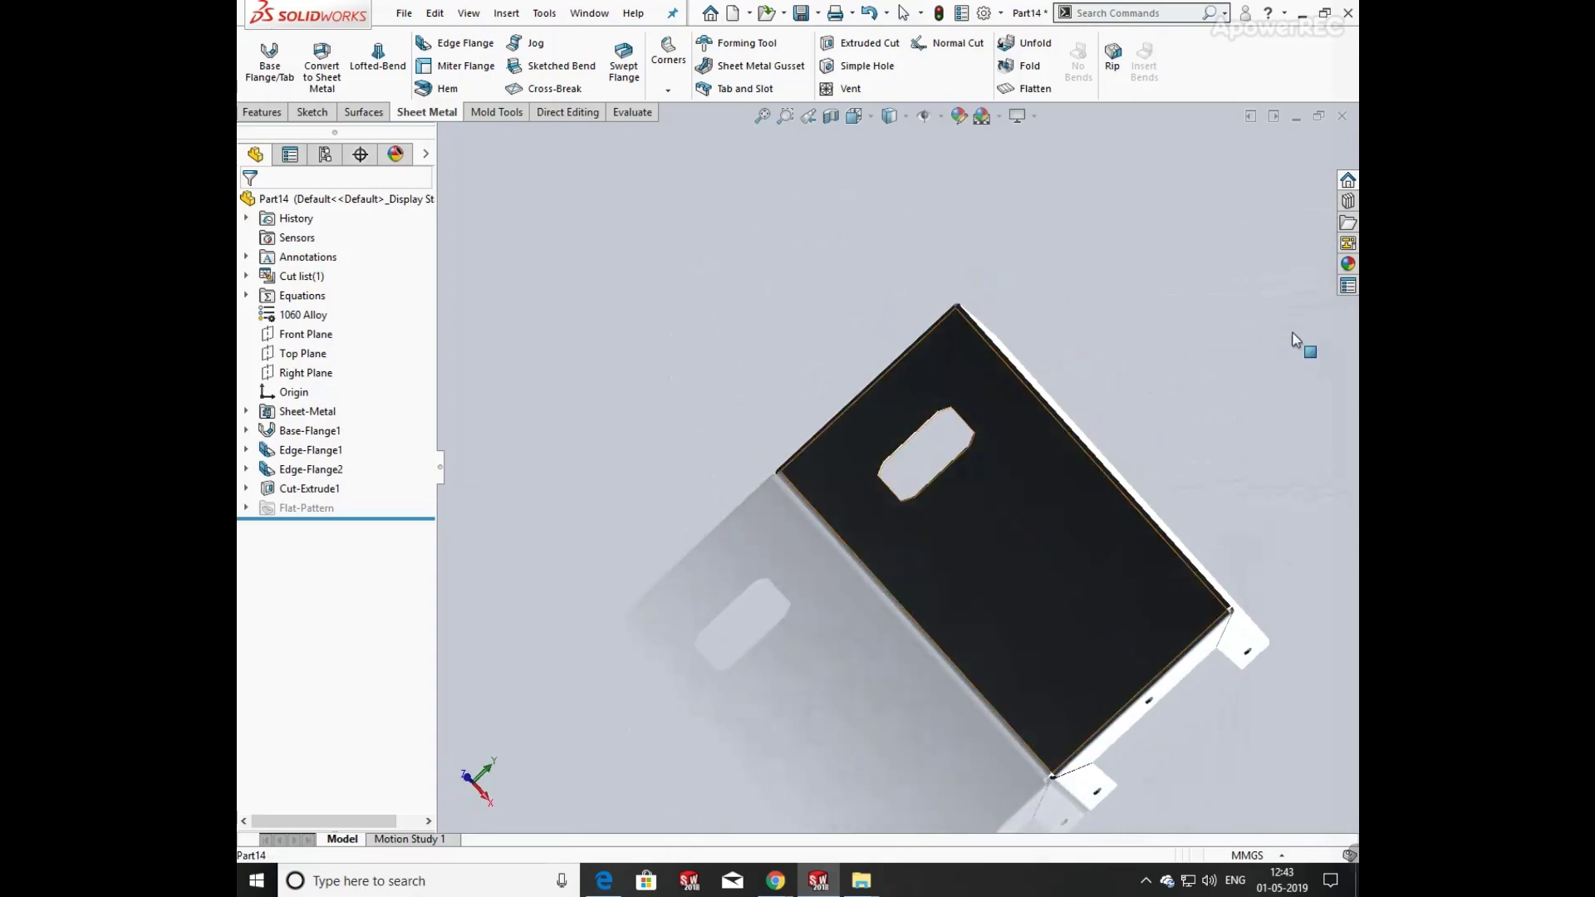
# - Select a tray face and apply a colour appearance to the whole body
pyautogui.click(1049, 525)
pyautogui.click(1227, 442)
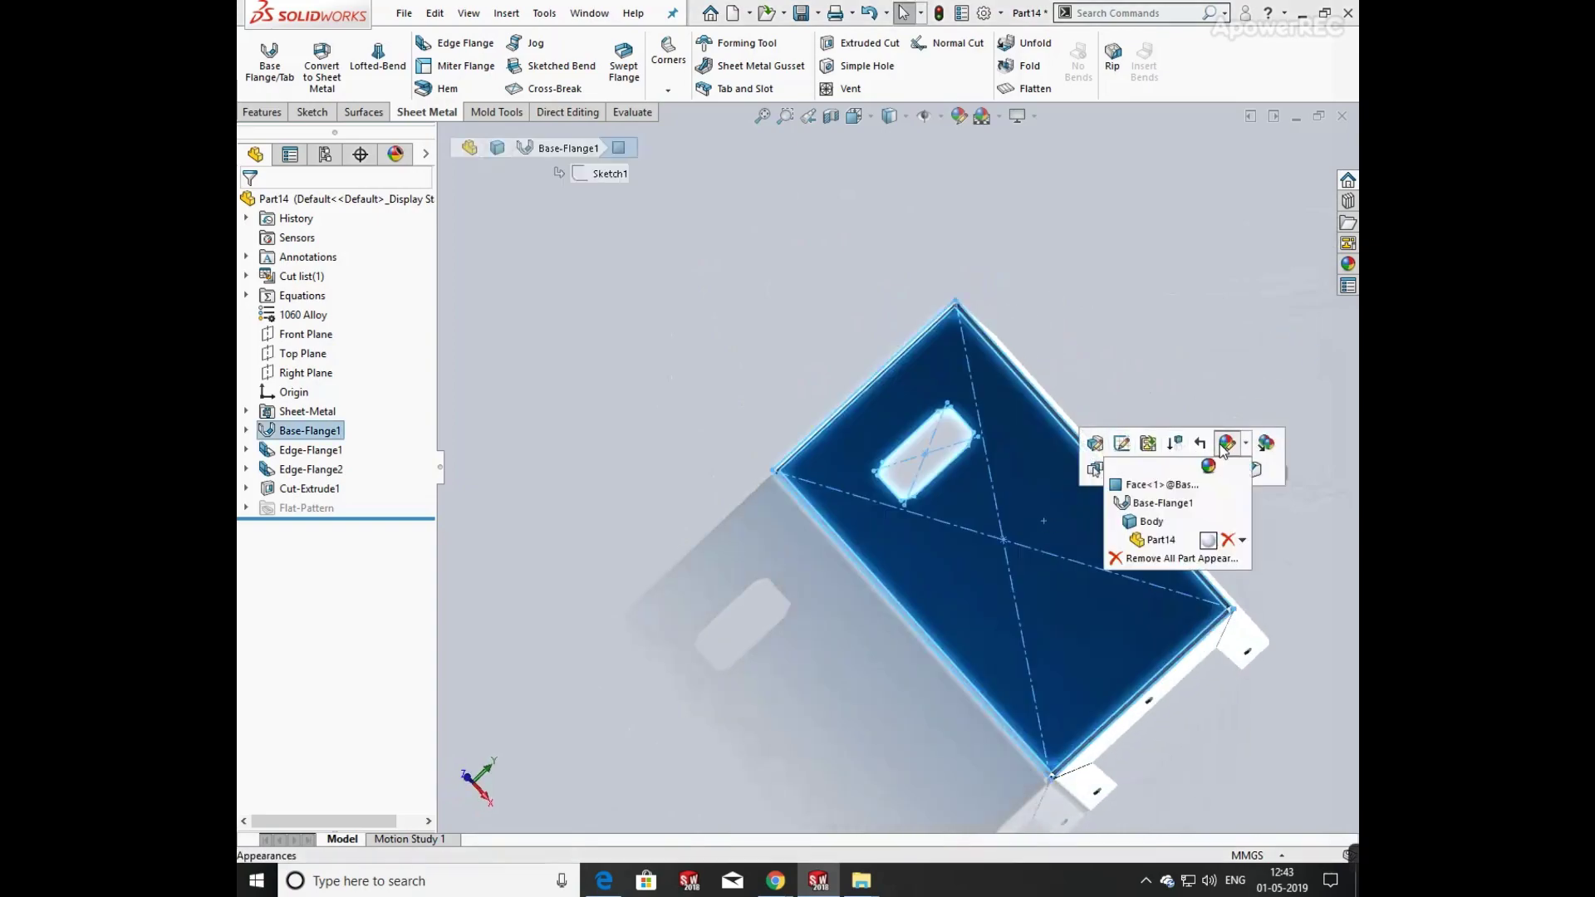
pyautogui.click(1225, 445)
pyautogui.click(1230, 445)
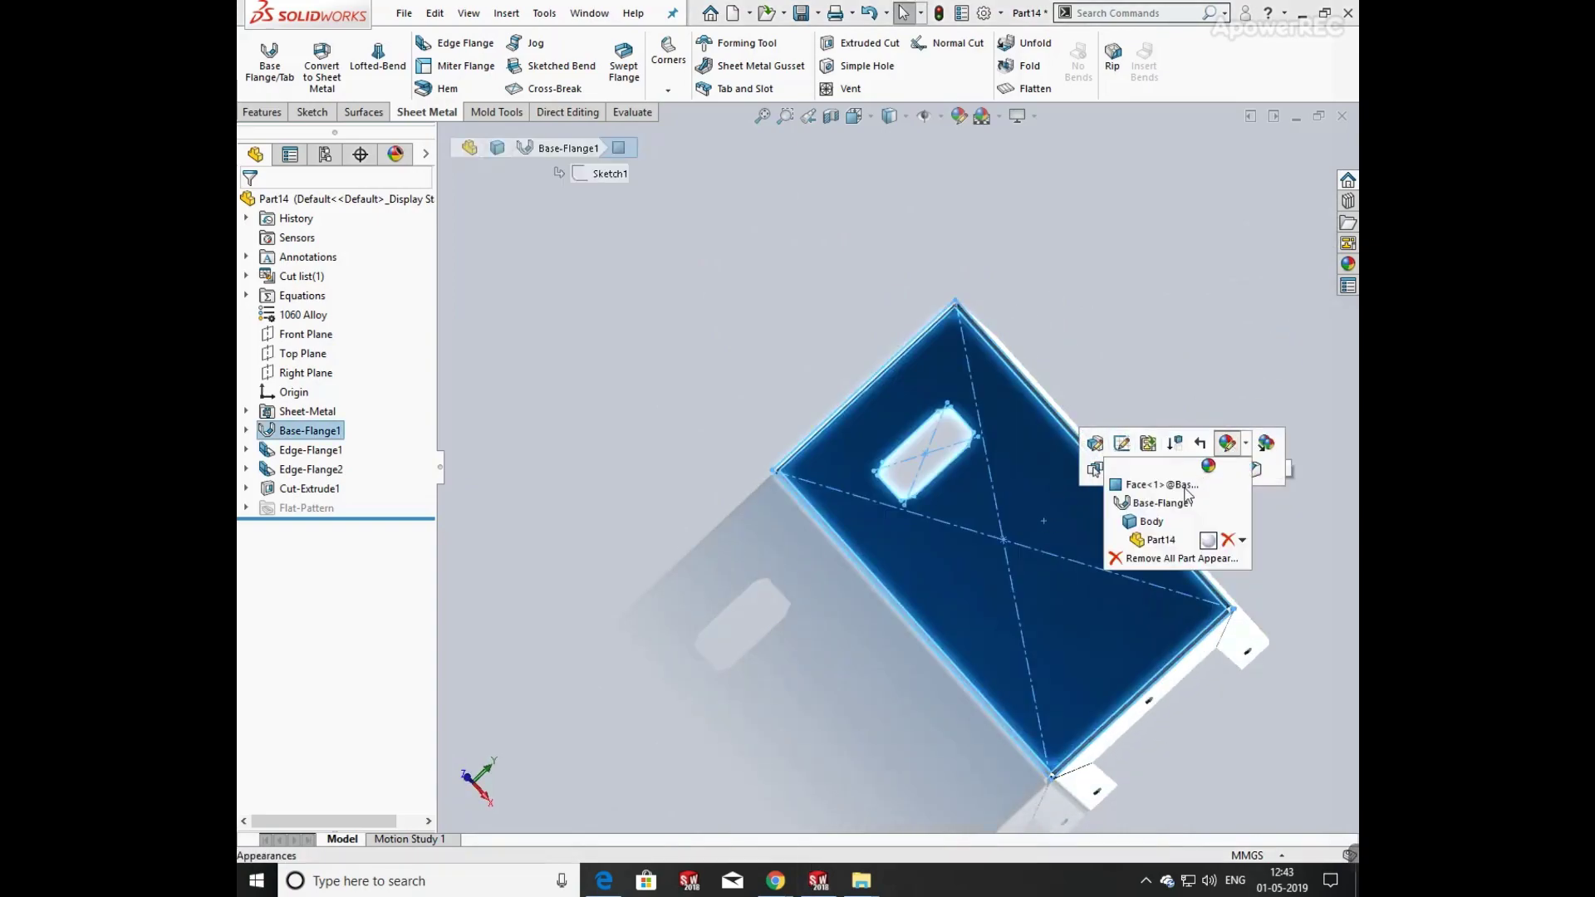
pyautogui.click(1154, 522)
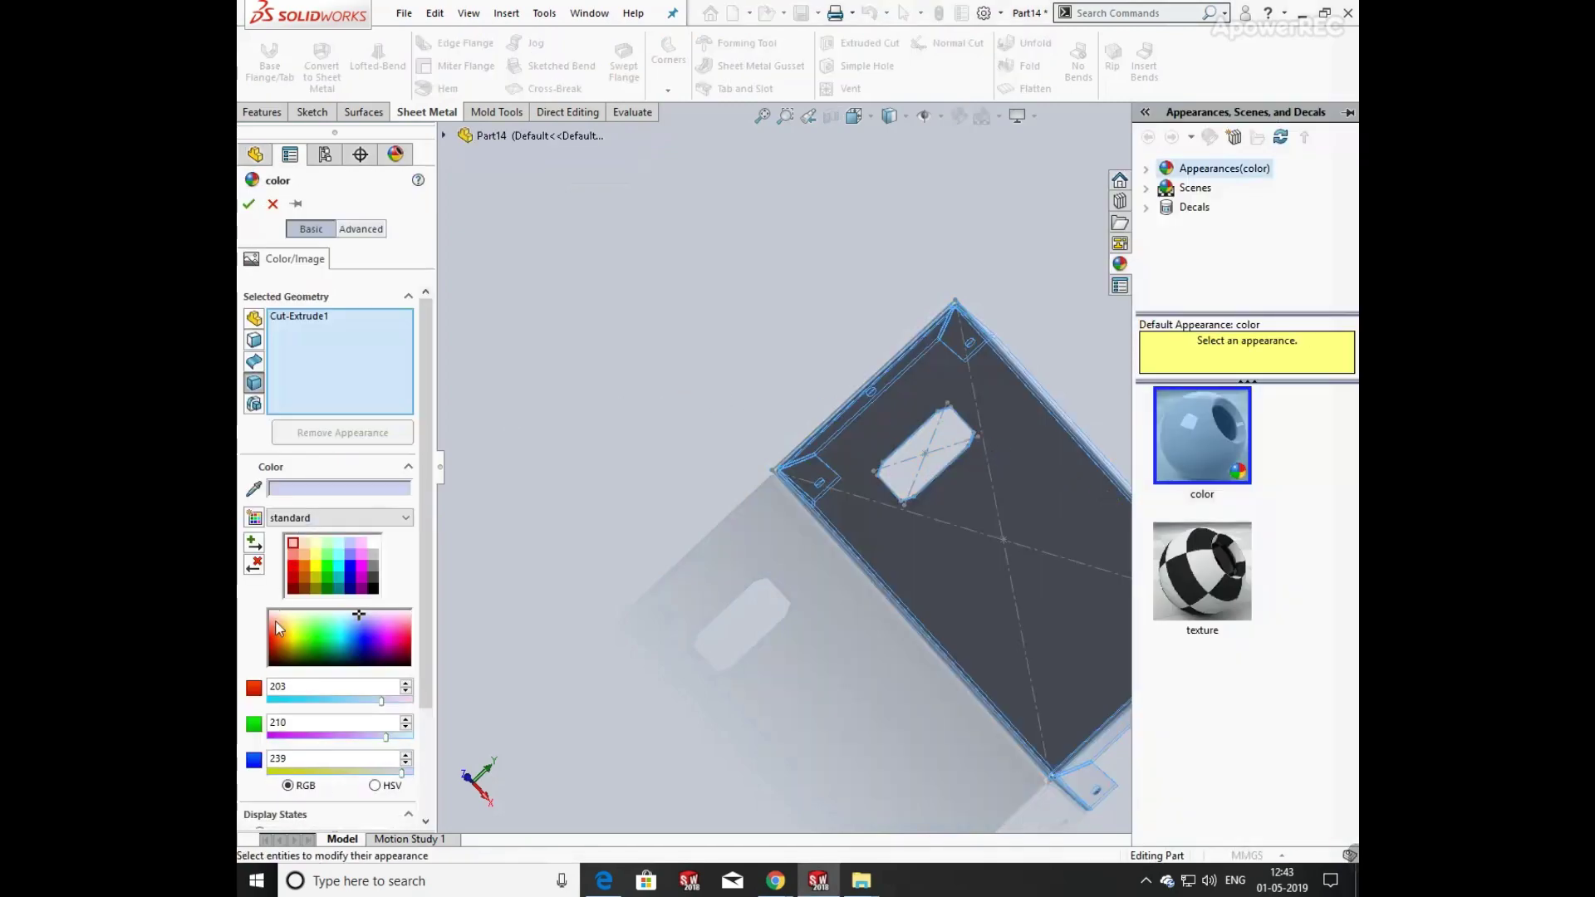
# - Try a lighter cyan, then confirm pure cyan (RGB 0, 255, 255) for the body
pyautogui.click(340, 568)
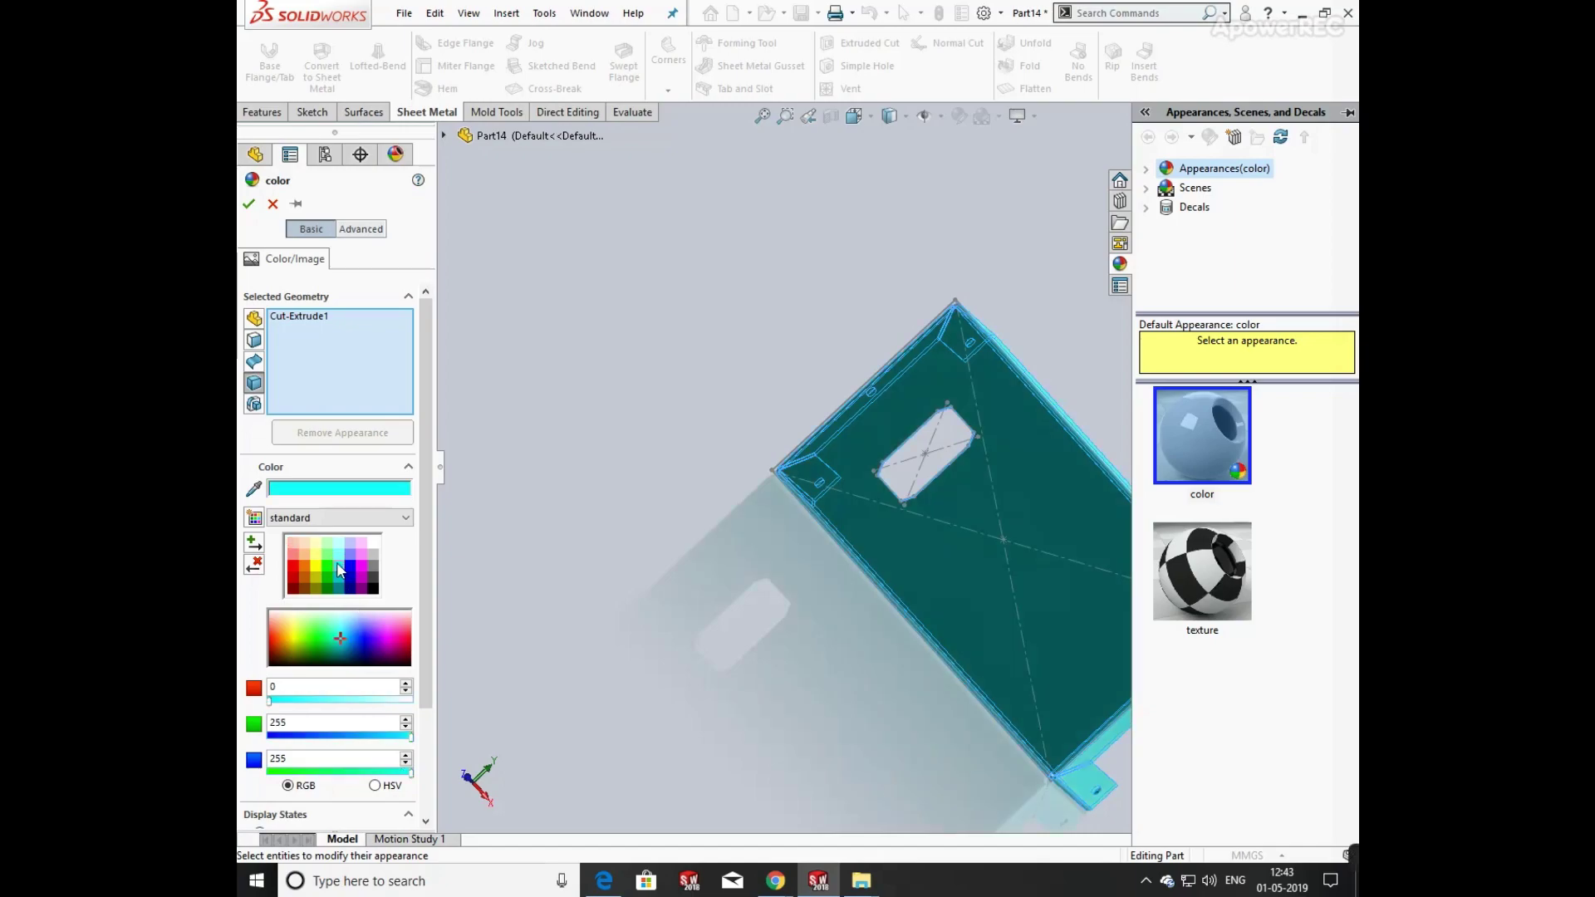
pyautogui.click(340, 554)
pyautogui.moveTo(826, 386); pyautogui.dragTo(403, 623, button='middle')
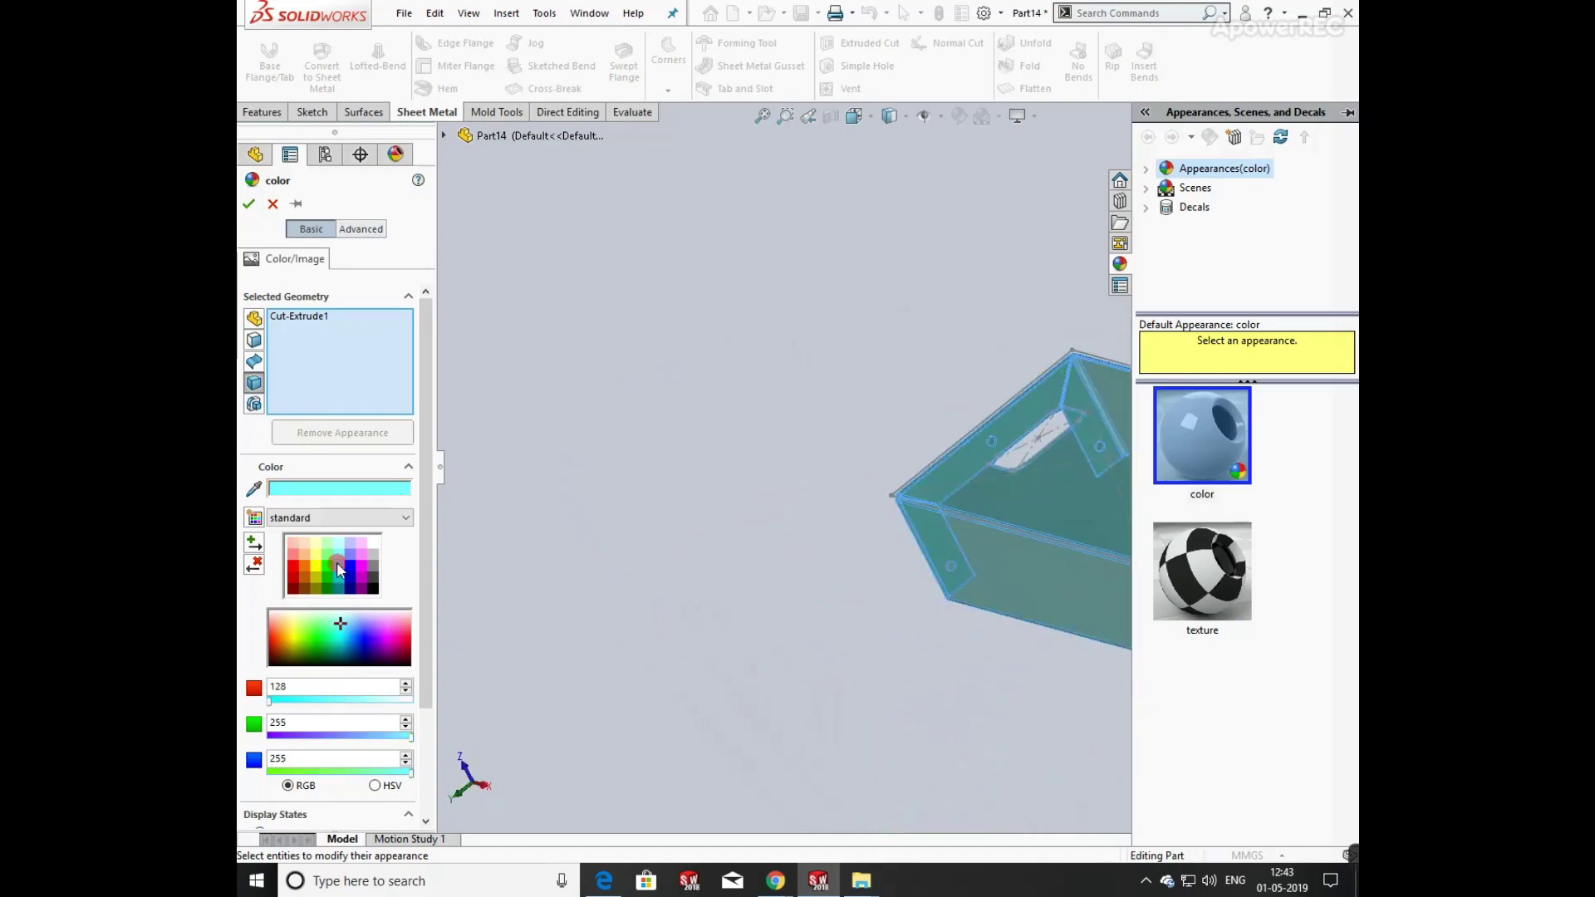
pyautogui.click(340, 568)
pyautogui.moveTo(1042, 511); pyautogui.dragTo(835, 416, button='middle')
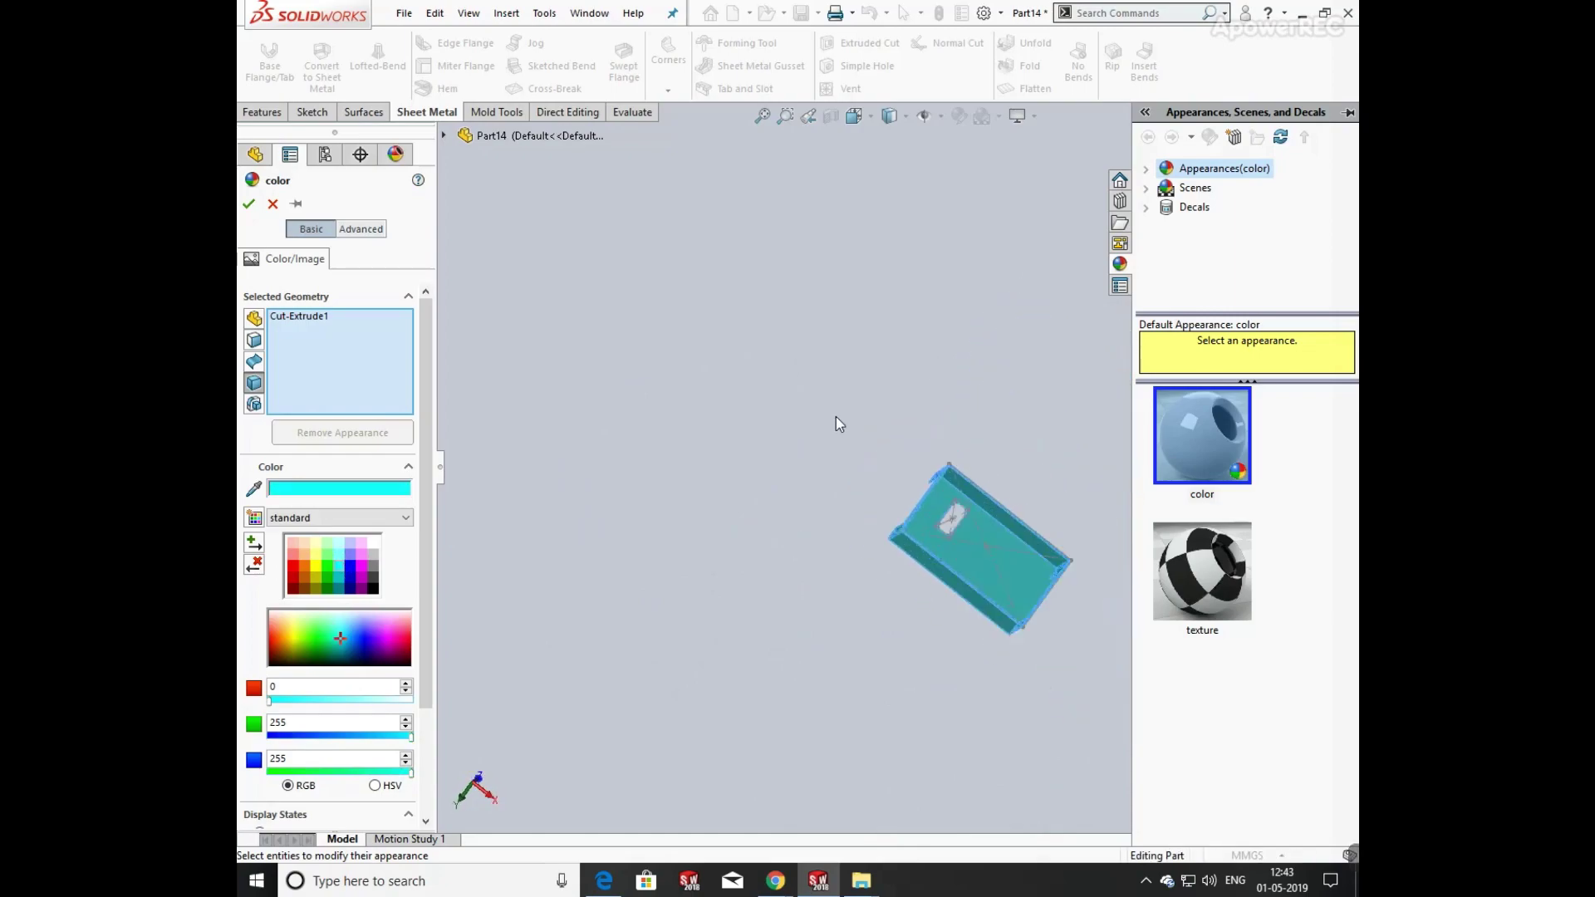
pyautogui.scroll(-8, 1114, 676)
pyautogui.moveTo(1018, 497); pyautogui.dragTo(451, 358, button='middle')
pyautogui.click(249, 203)
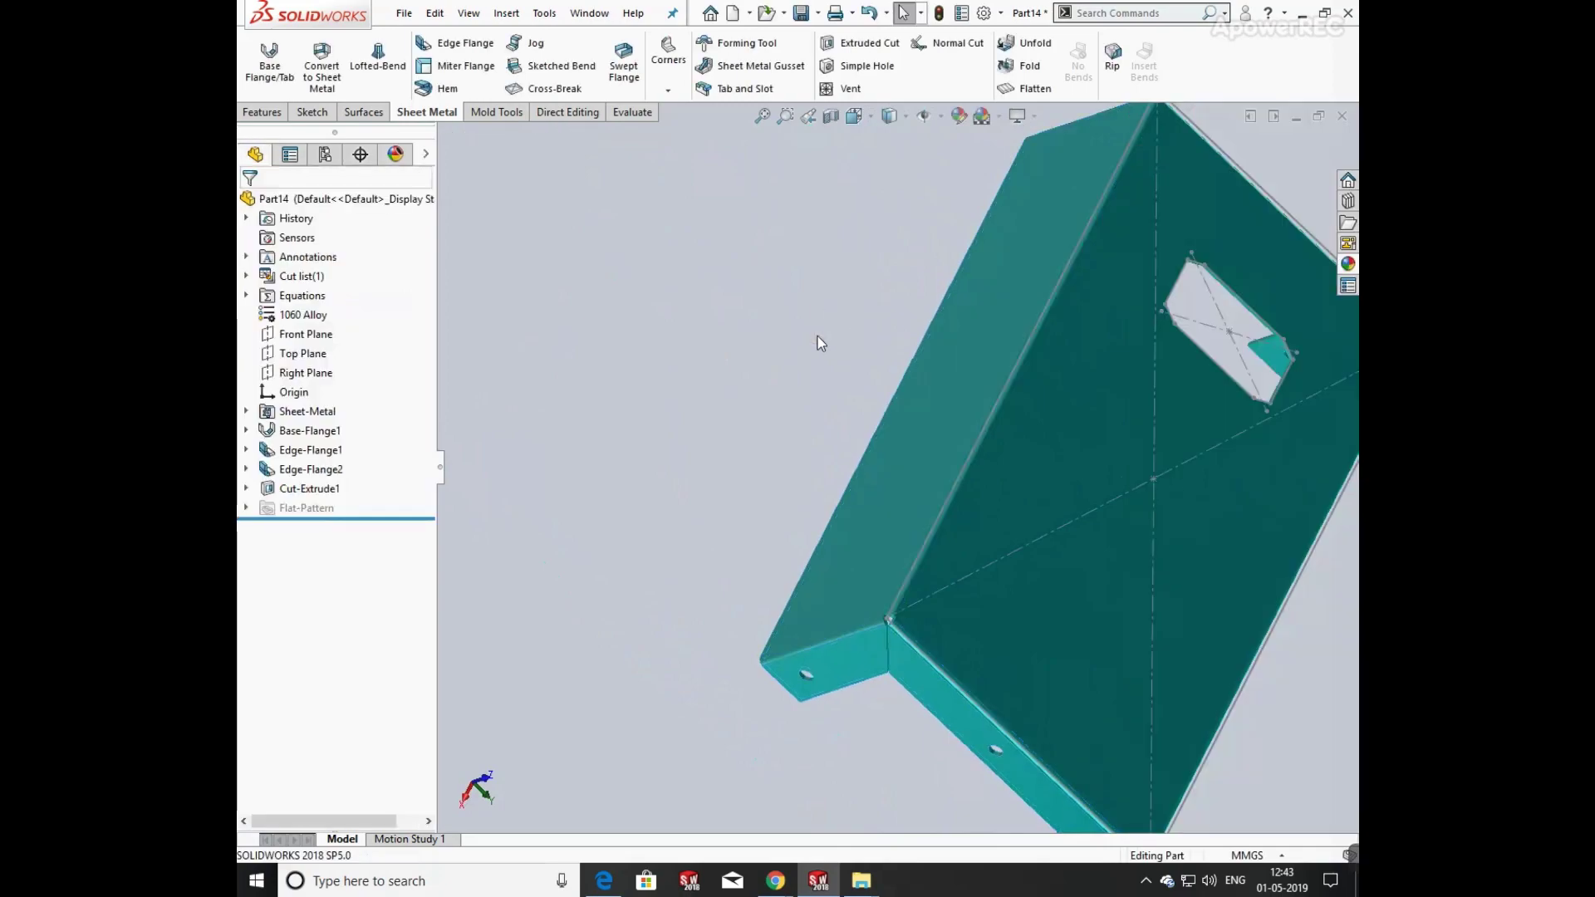
pyautogui.scroll(3, 1024, 496)
pyautogui.moveTo(1188, 482); pyautogui.dragTo(1019, 311, button='middle')
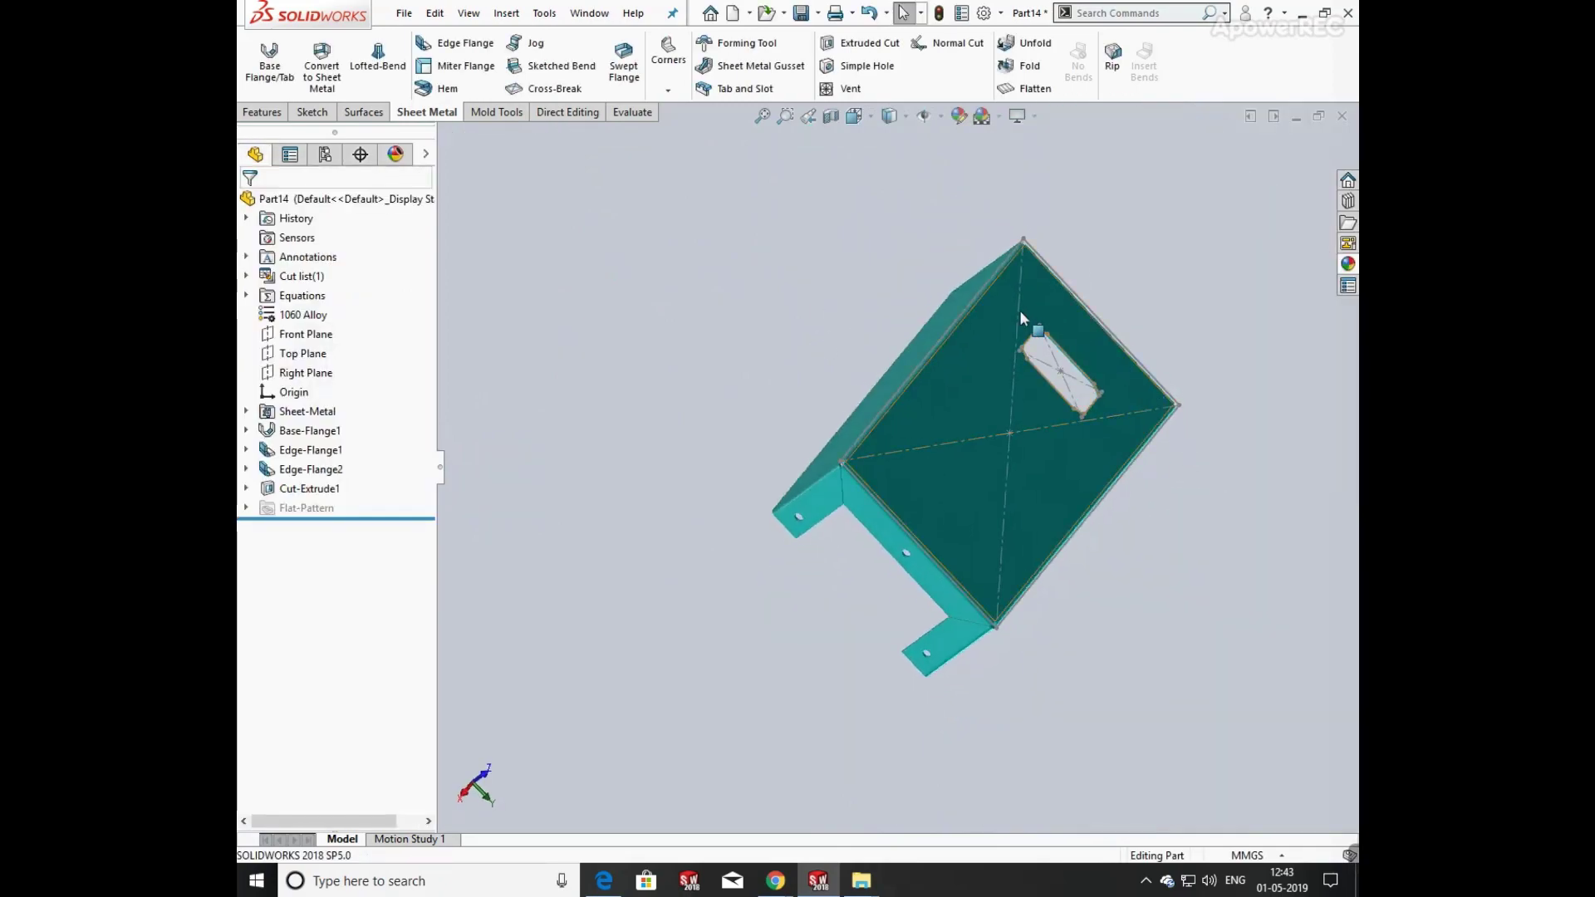
# - Hide the sketch lines on the model and orbit to review the cyan tray
pyautogui.click(916, 117)
pyautogui.moveTo(894, 241); pyautogui.dragTo(802, 441, button='middle')
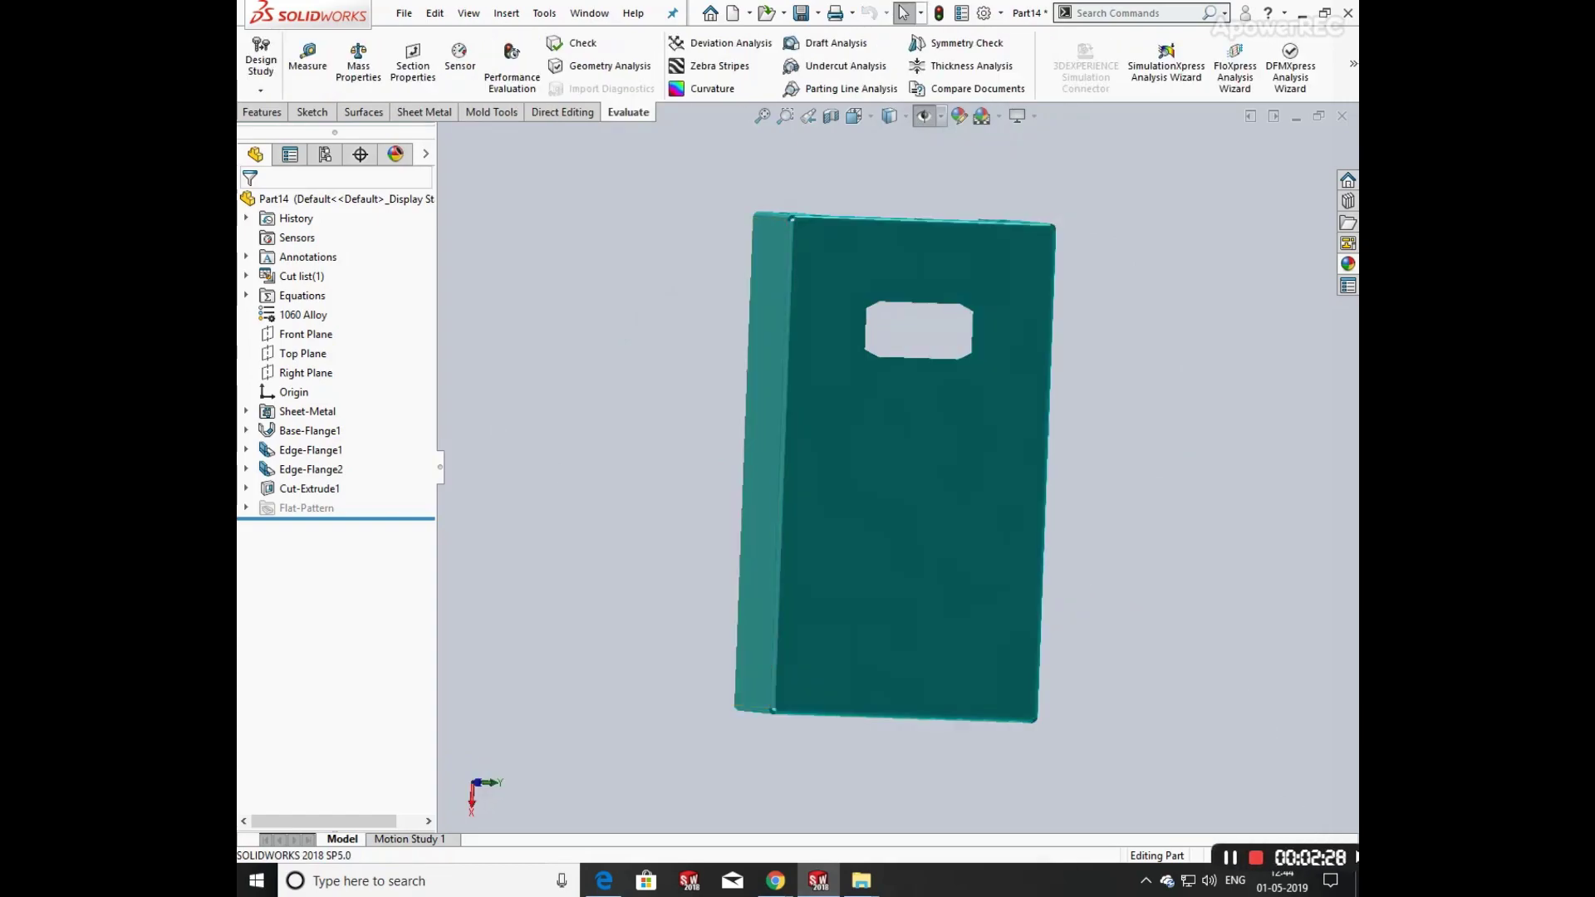
pyautogui.moveTo(1109, 497)
pyautogui.mouseDown(button='middle')
pyautogui.moveTo(897, 485)
pyautogui.moveTo(916, 590)
pyautogui.moveTo(987, 602)
pyautogui.mouseUp(button='middle')
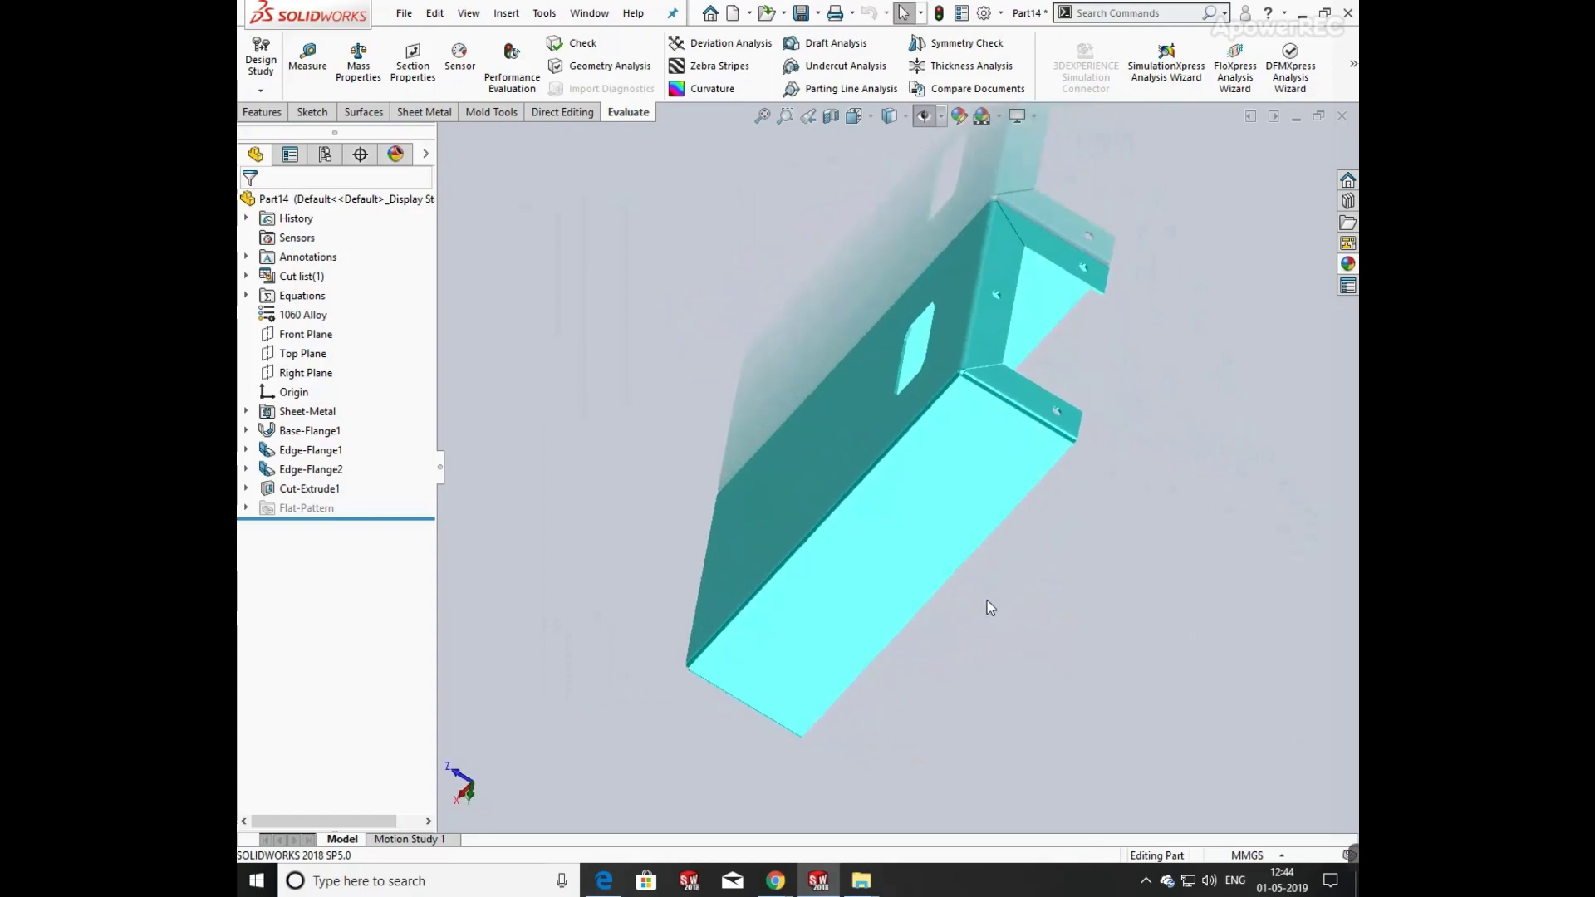
# - Add a configuration named 2 to Part14 with the description 'question'
pyautogui.click(325, 156)
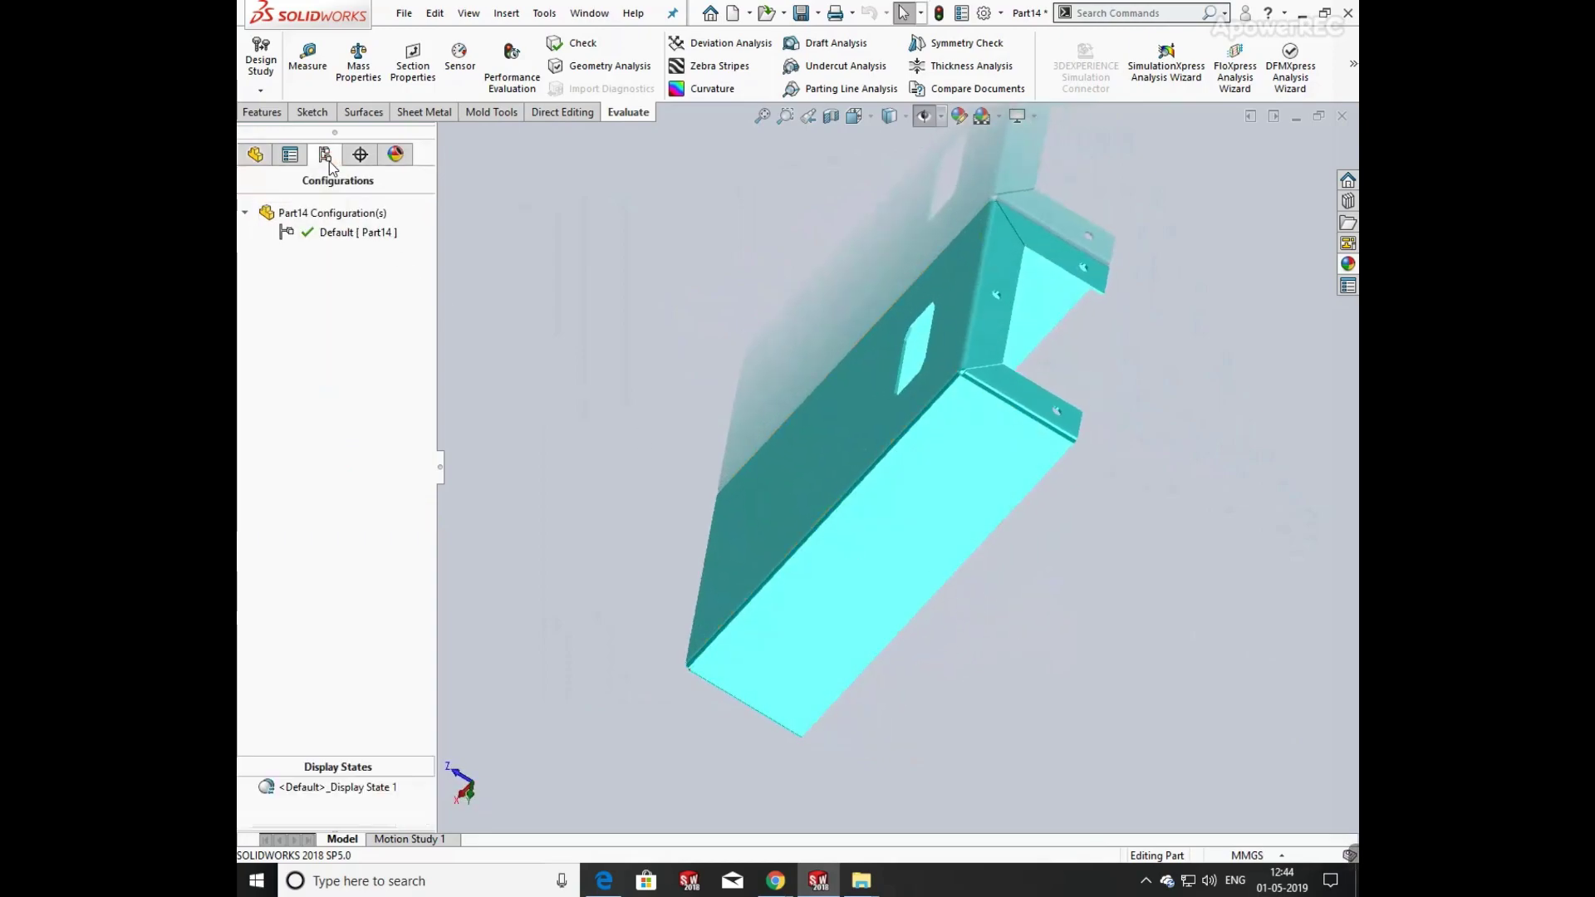
pyautogui.rightClick(294, 251)
pyautogui.click(361, 257)
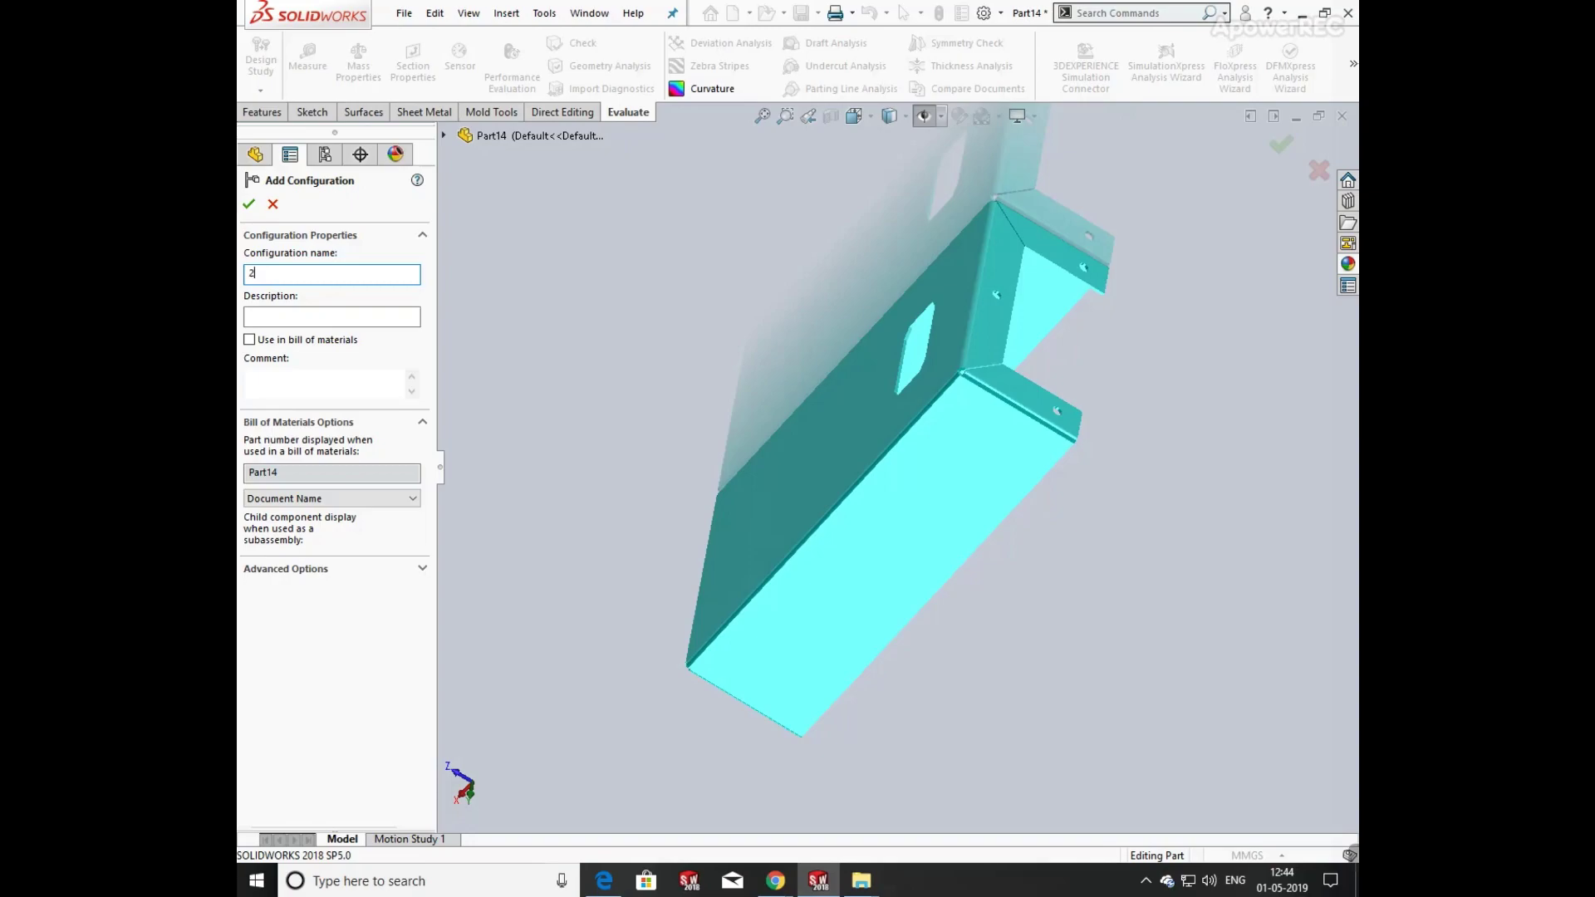
pyautogui.click(304, 314)
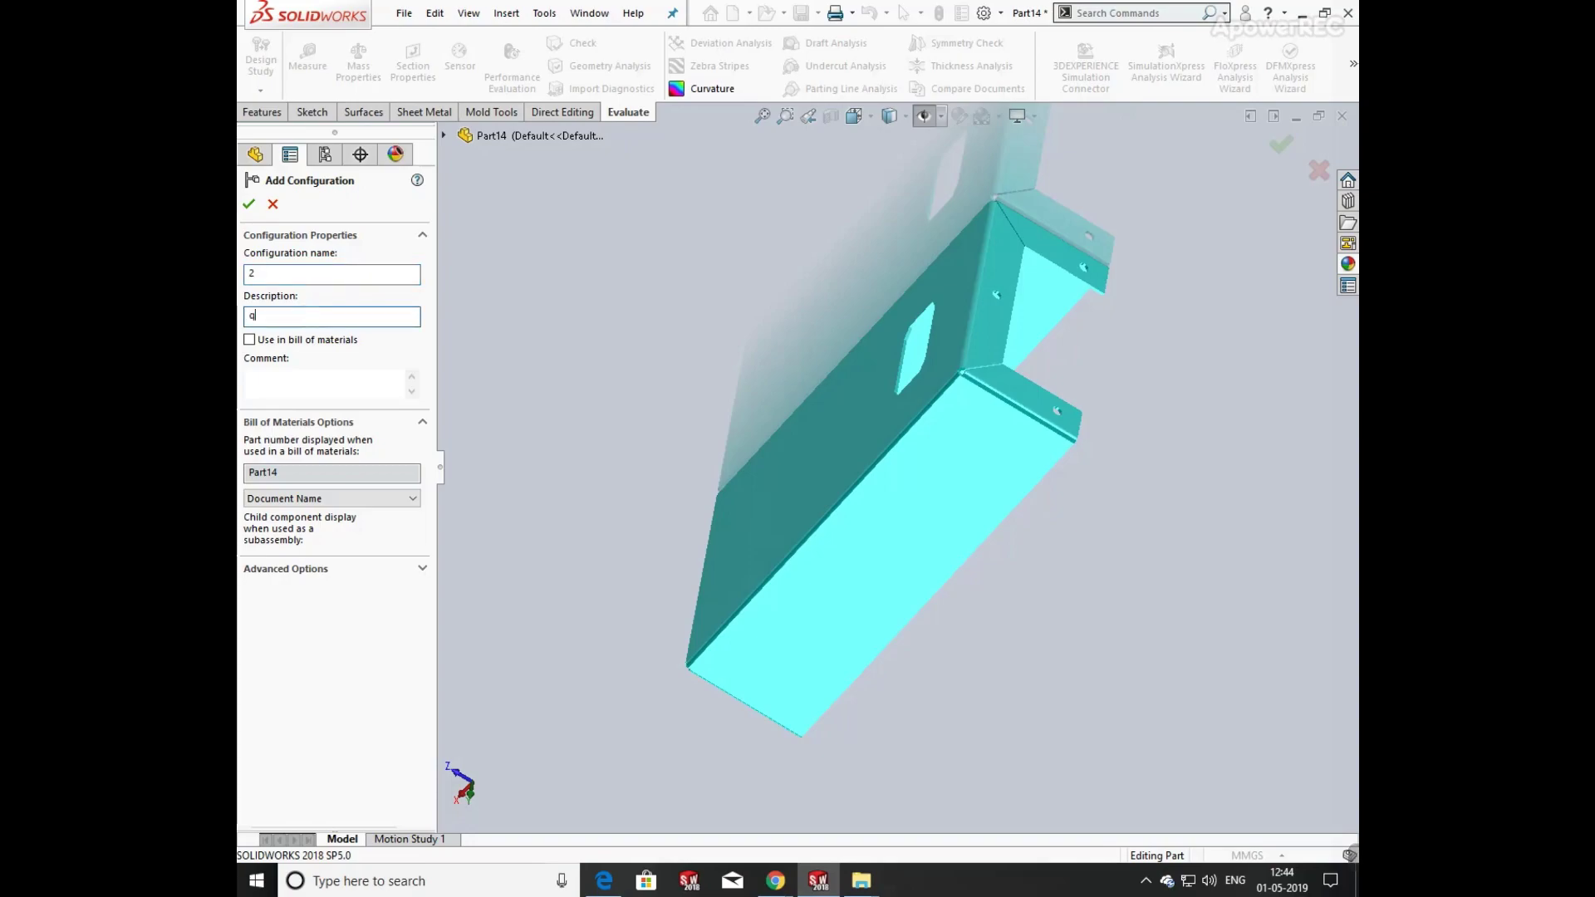
pyautogui.write('question 2')
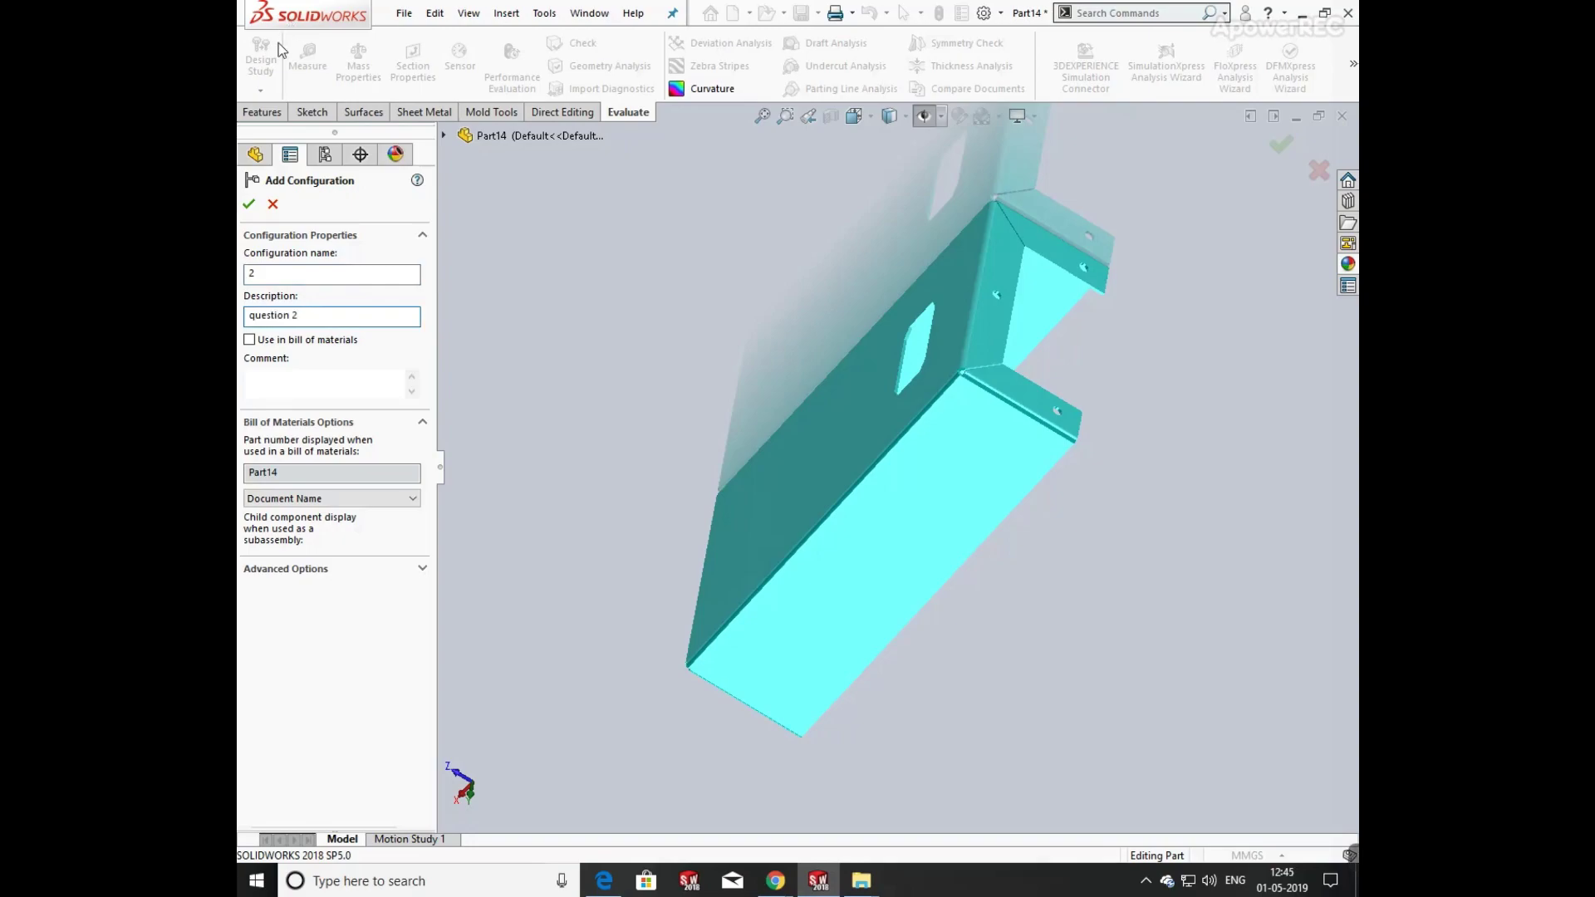
pyautogui.press('Return')
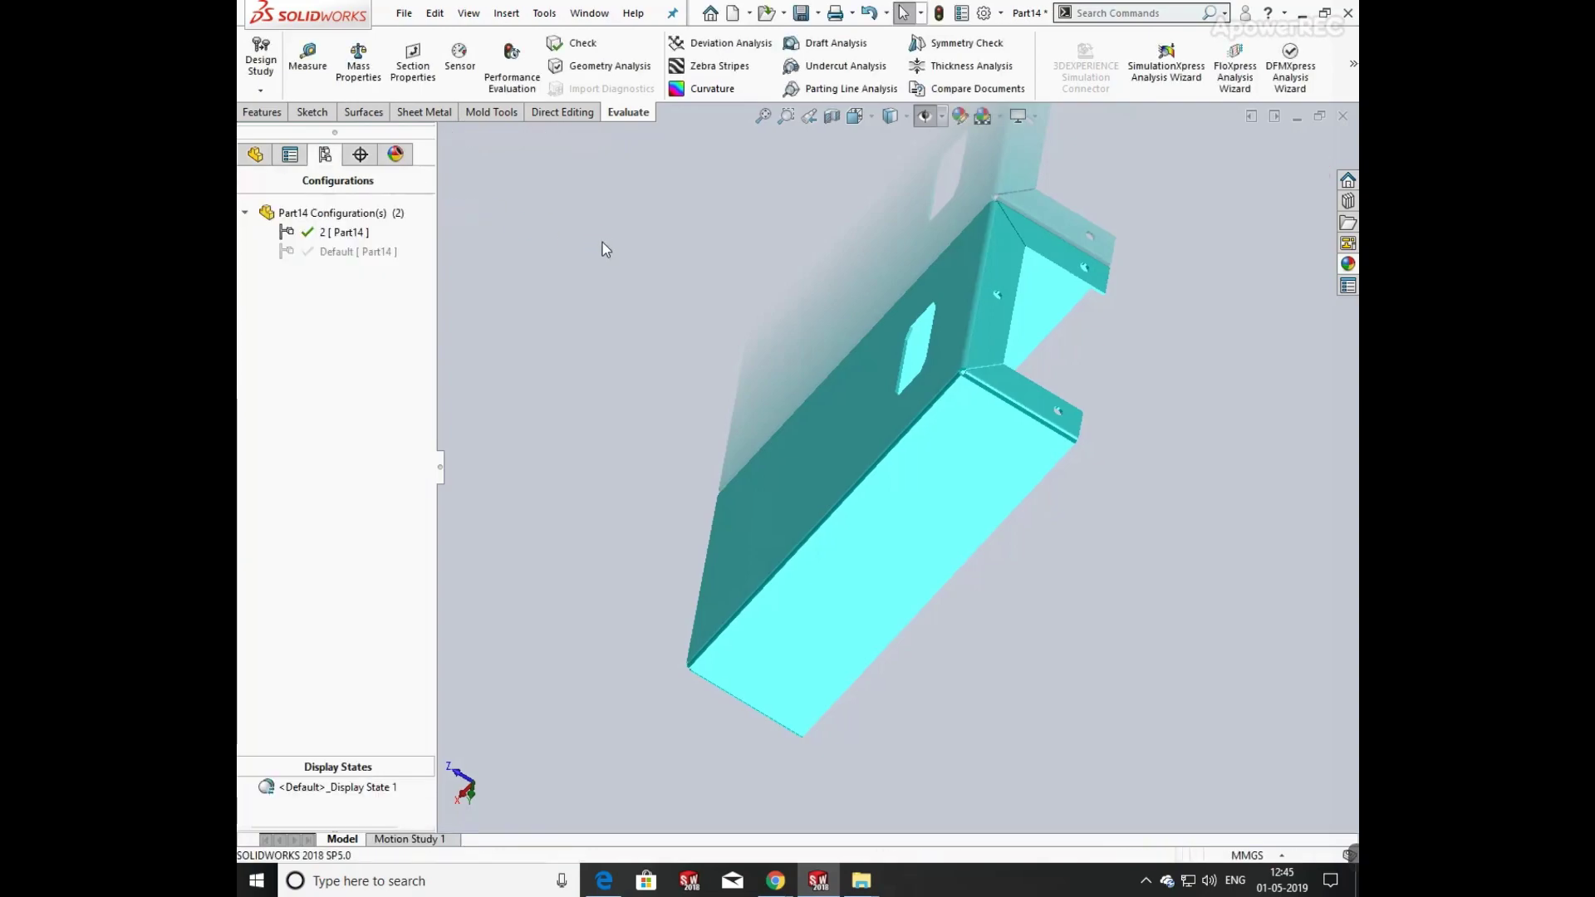
# - Switch to the Default configuration and then back to configuration 2
pyautogui.moveTo(726, 293); pyautogui.dragTo(532, 245, button='middle')
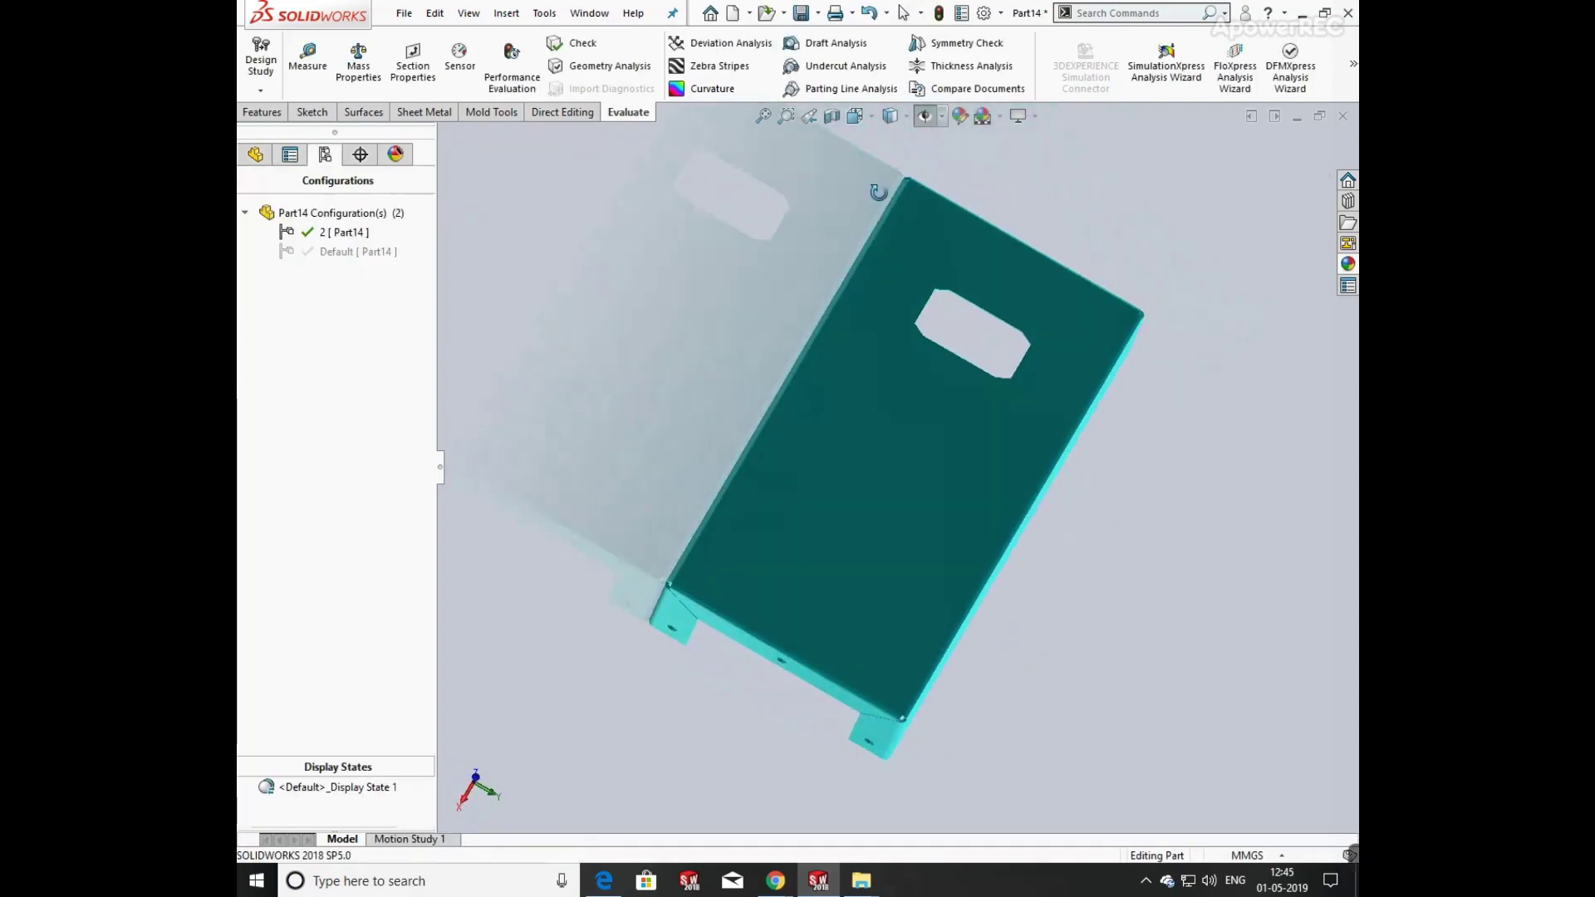
pyautogui.doubleClick(344, 251)
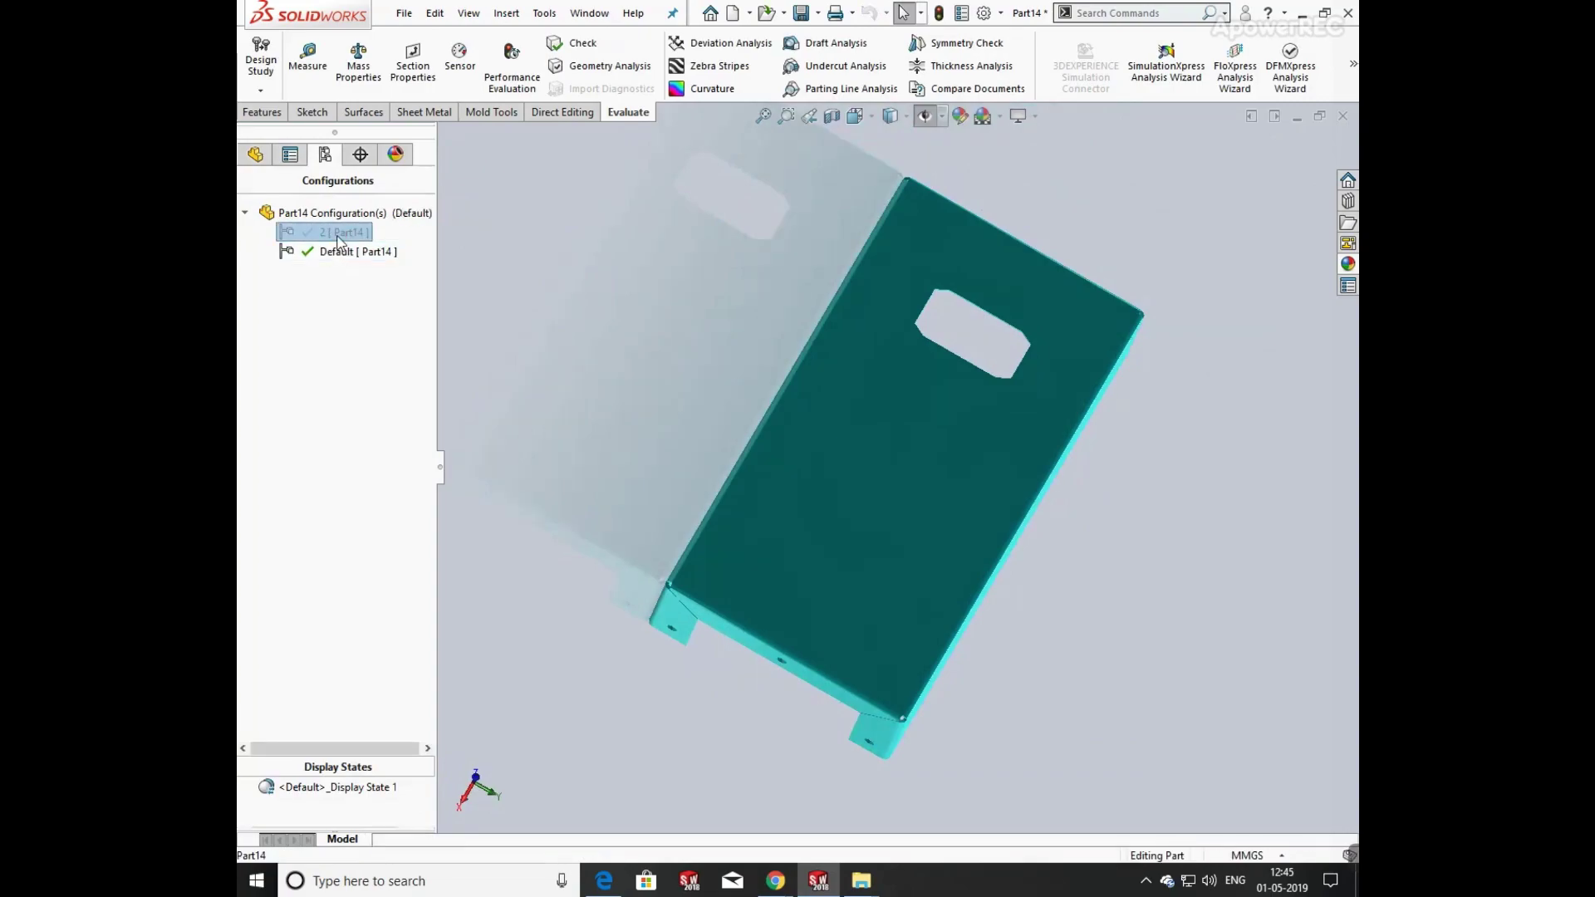
pyautogui.doubleClick(343, 233)
# - Open Sketch1 under Base-Flange1 for editing
pyautogui.click(255, 154)
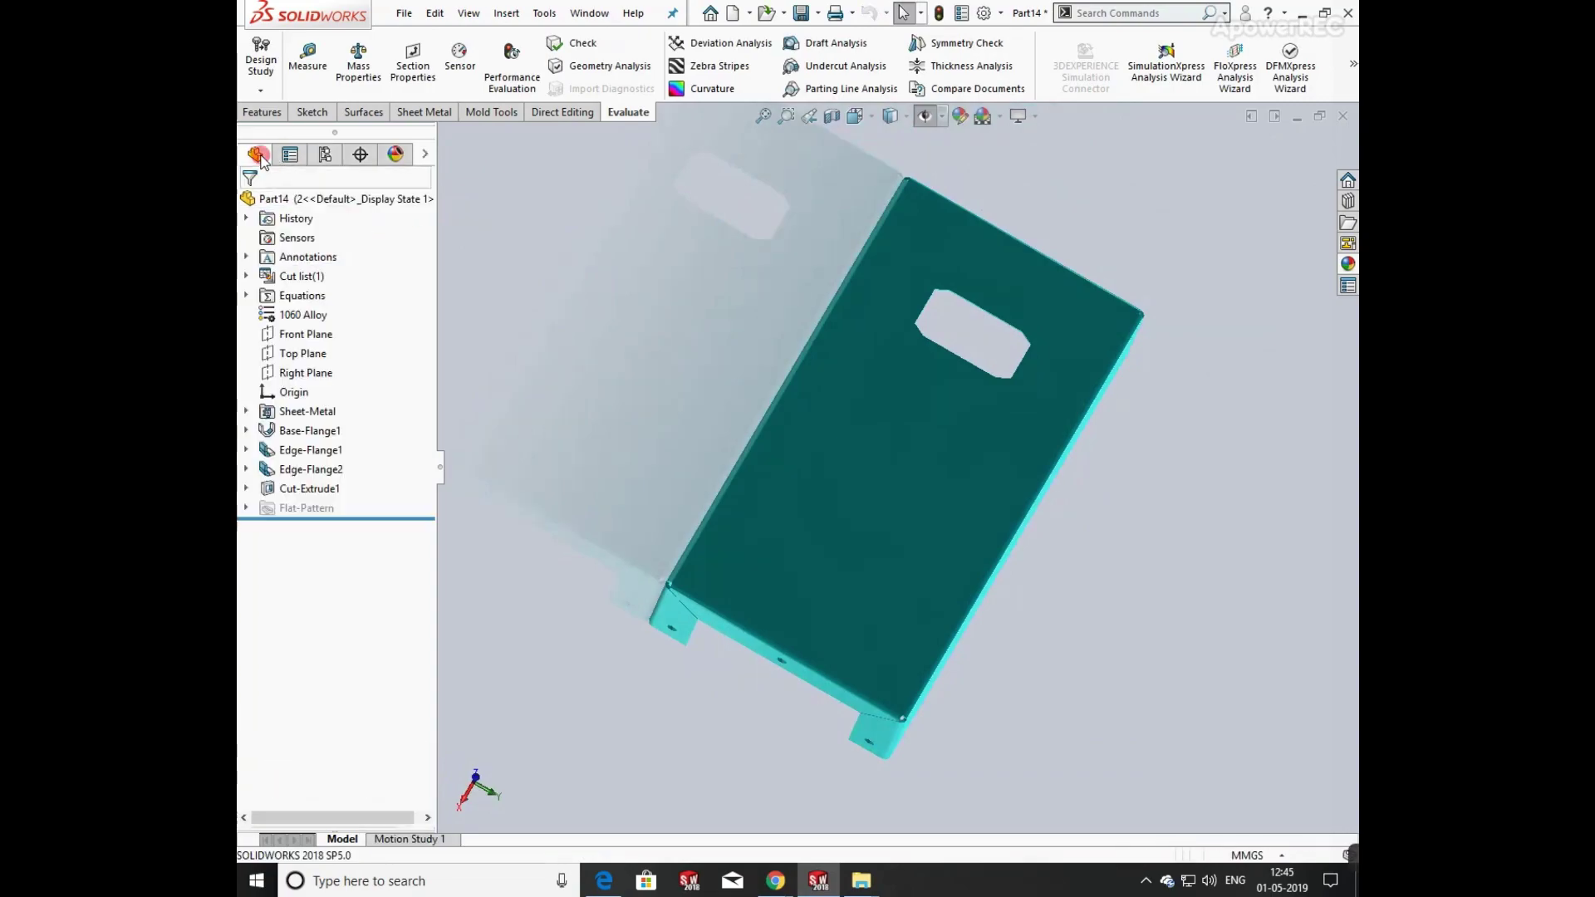
pyautogui.click(247, 431)
pyautogui.click(316, 449)
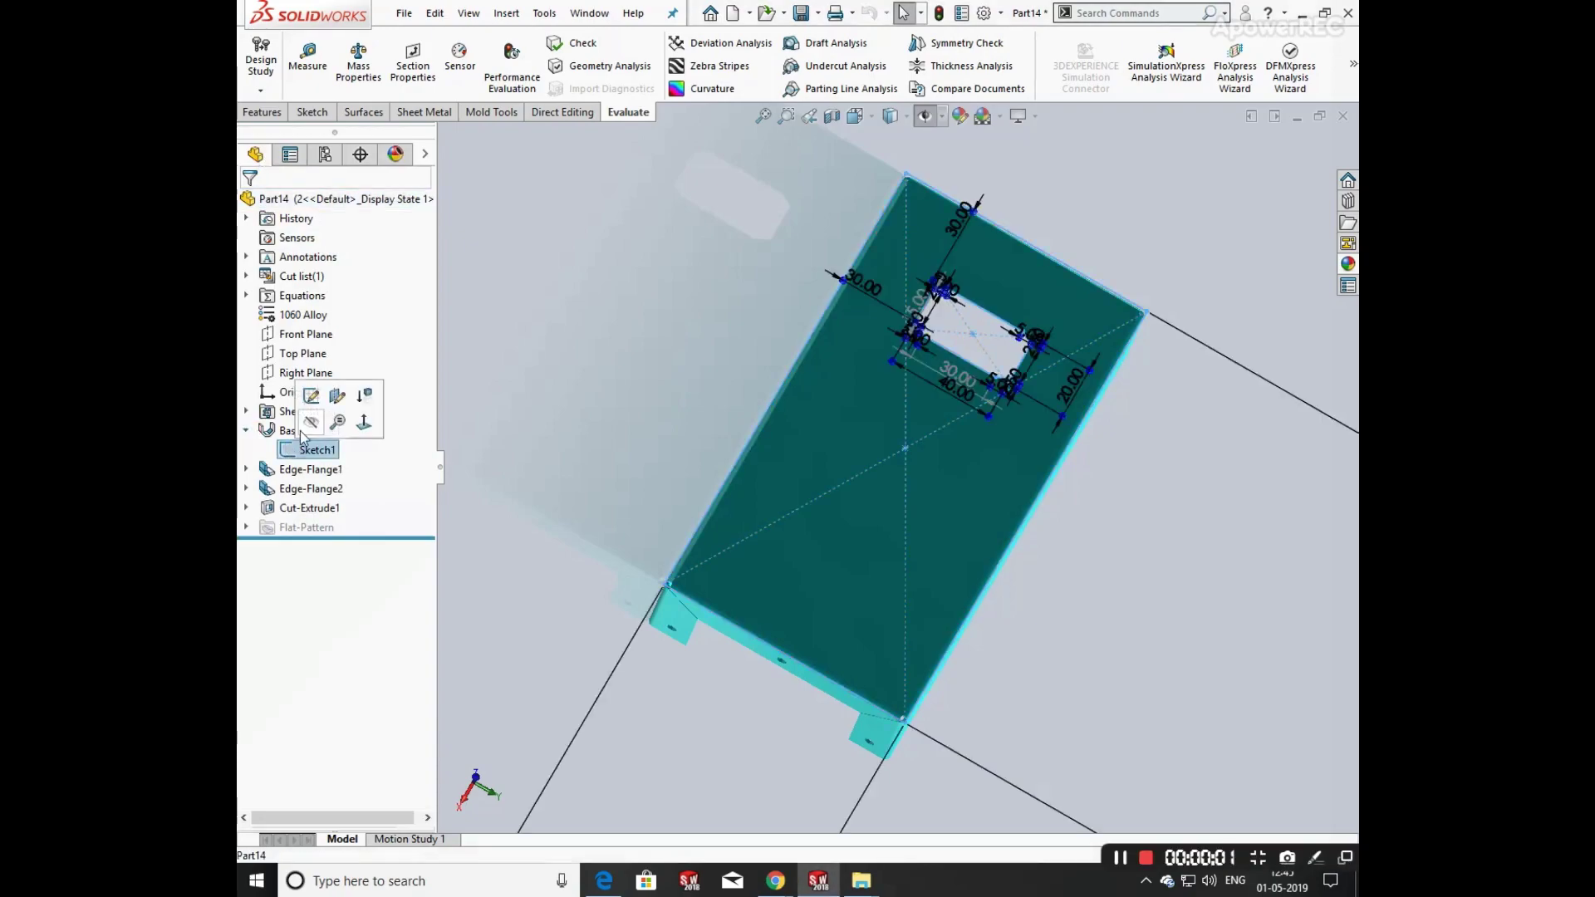
pyautogui.click(309, 397)
pyautogui.scroll(3, 963, 448)
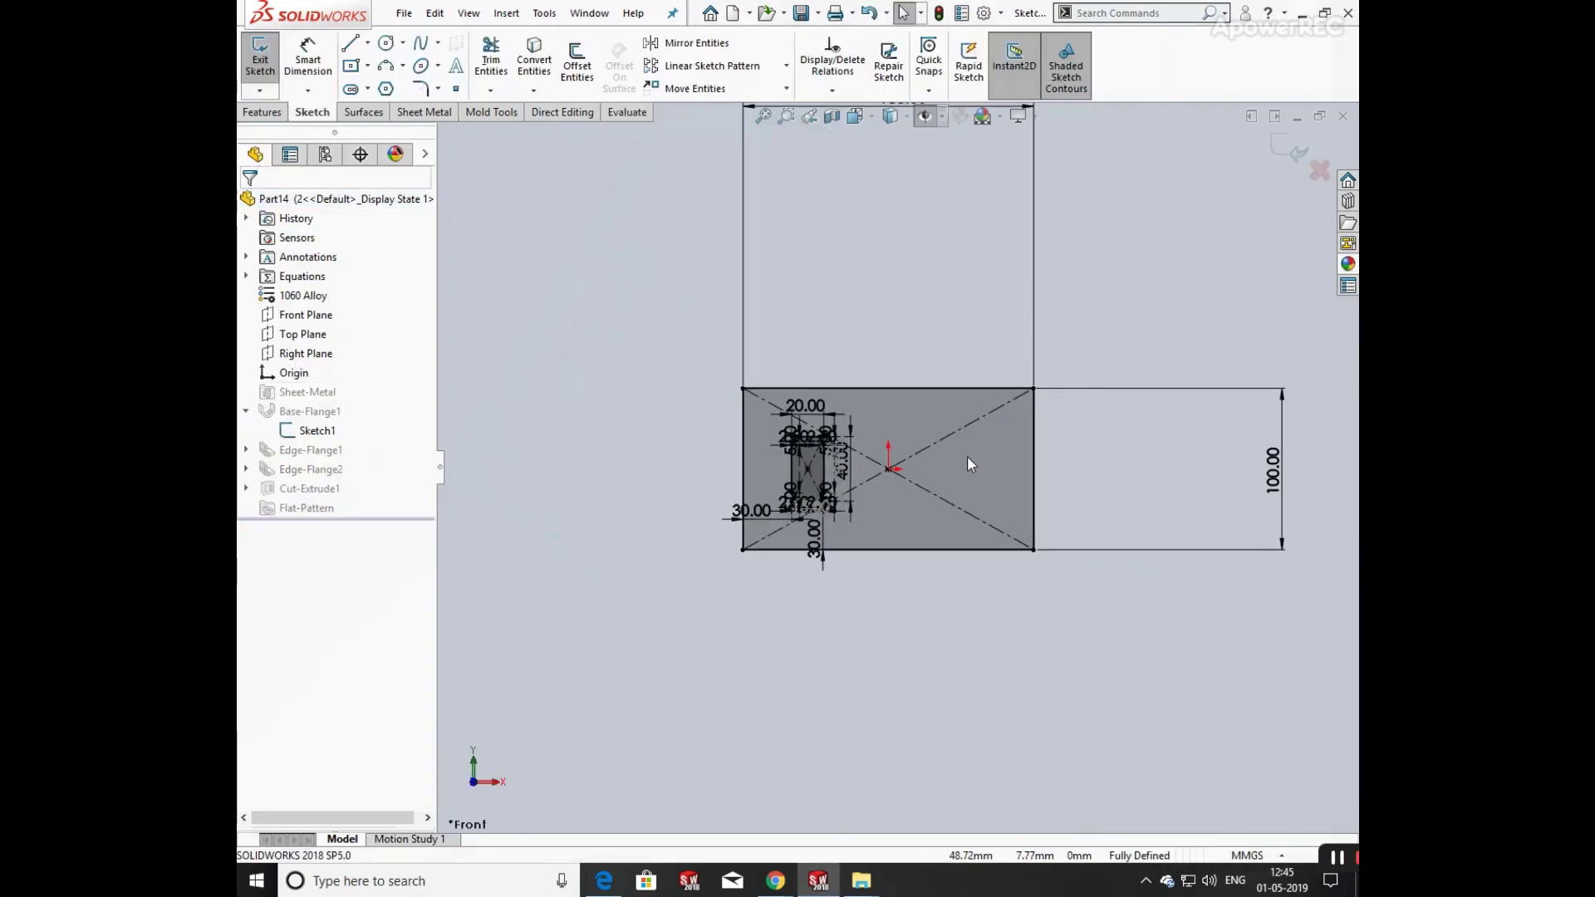
pyautogui.scroll(-2, 967, 456)
pyautogui.scroll(-1, 902, 328)
pyautogui.scroll(4, 897, 335)
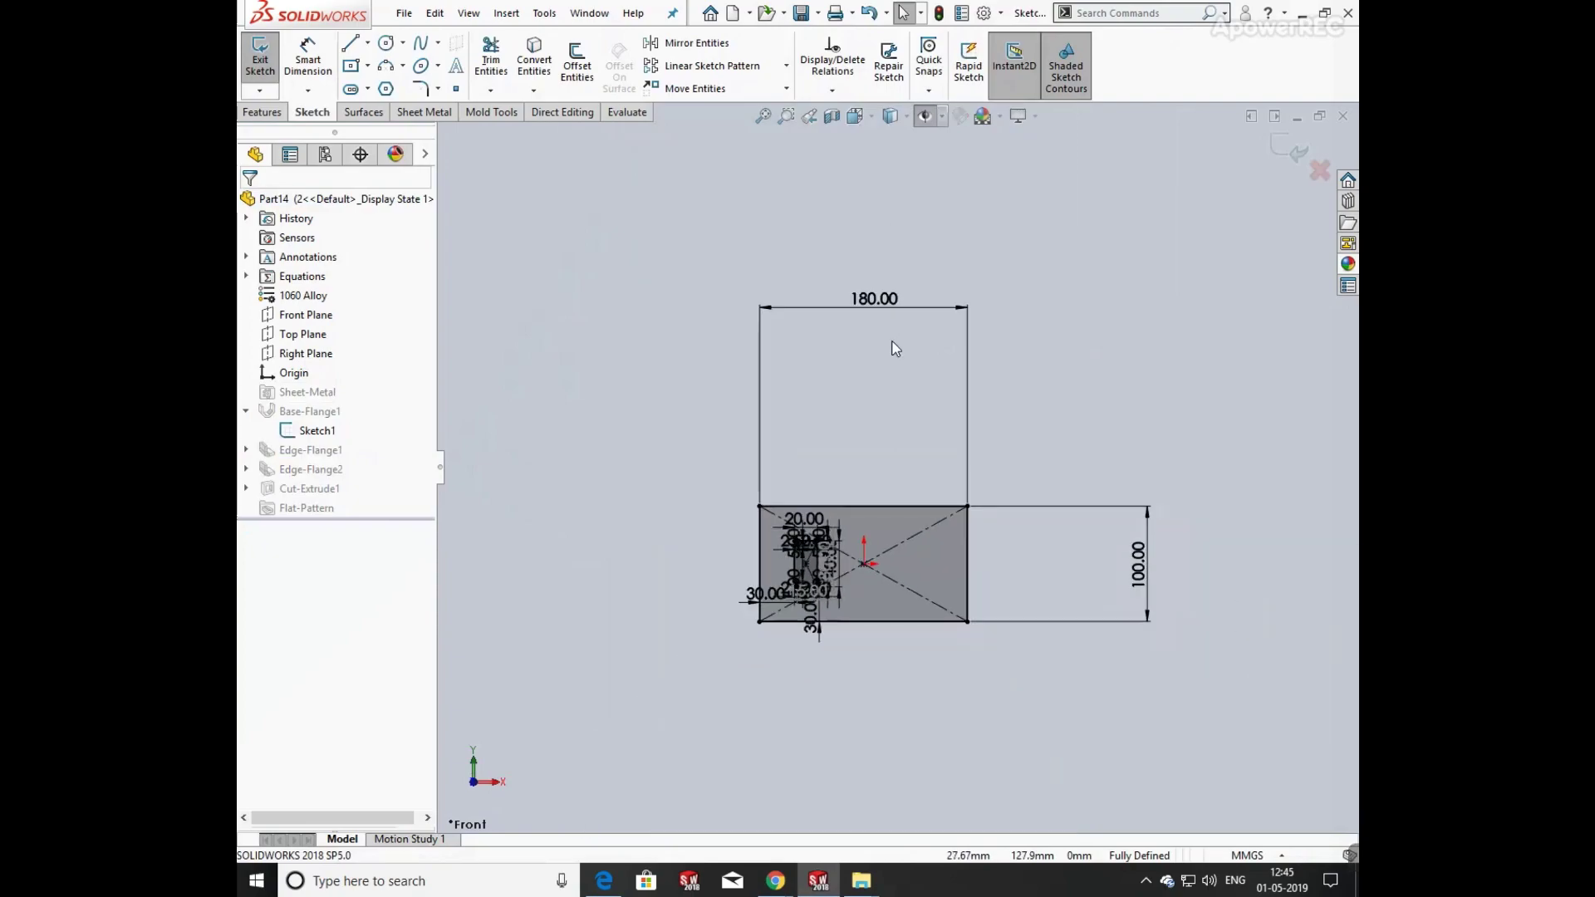
# - Change the 180 mm width to 200 mm for this configuration only
pyautogui.doubleClick(867, 300)
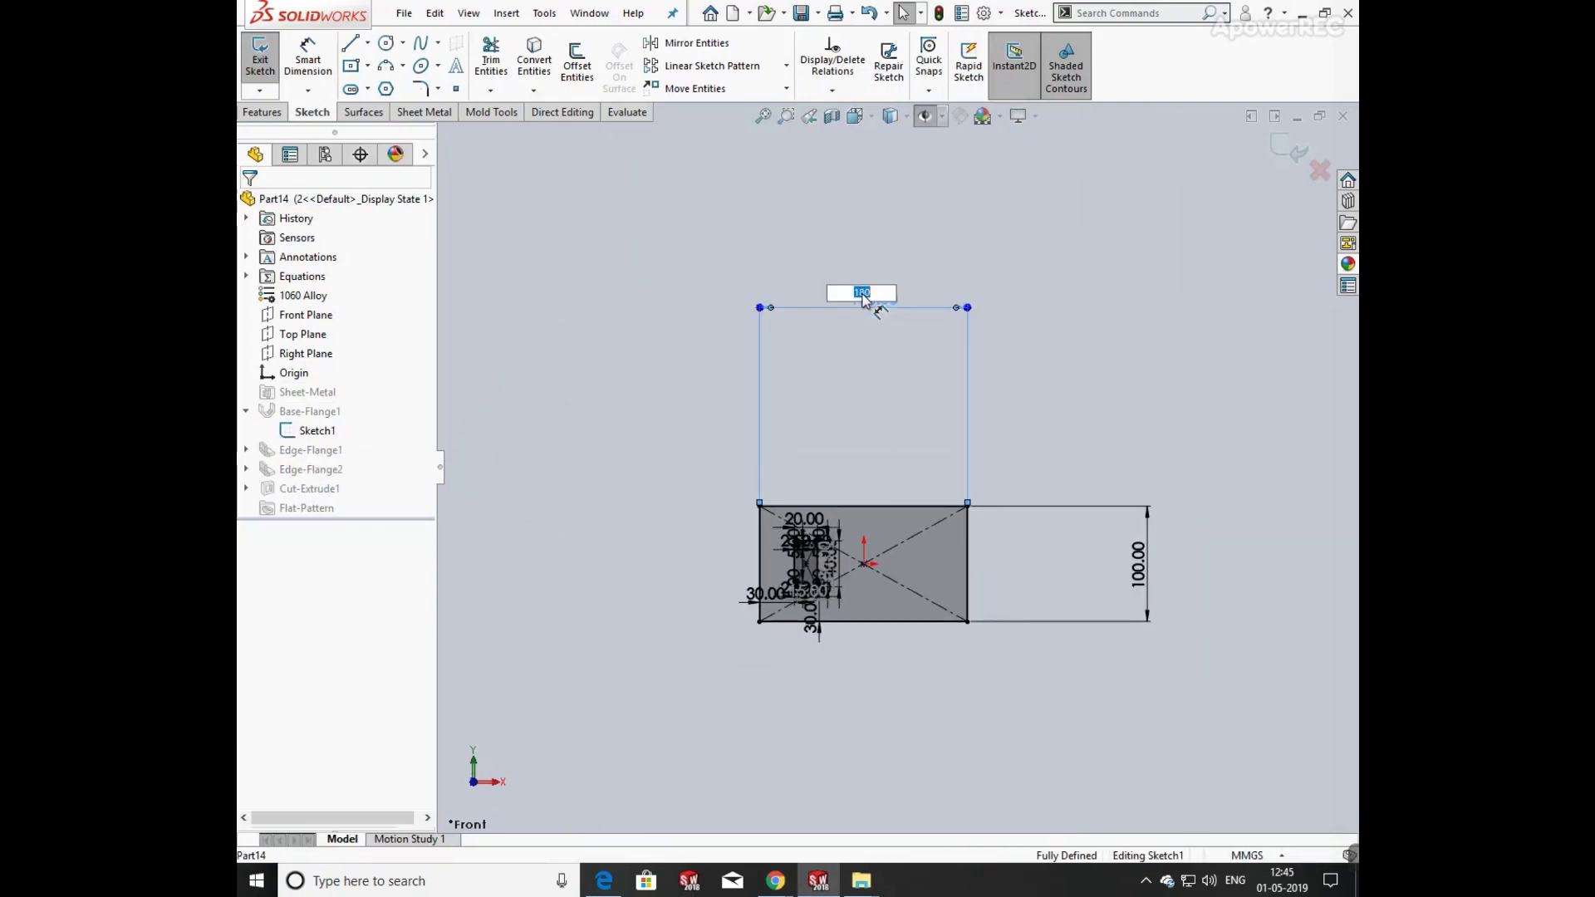
pyautogui.click(856, 369)
pyautogui.doubleClick(876, 299)
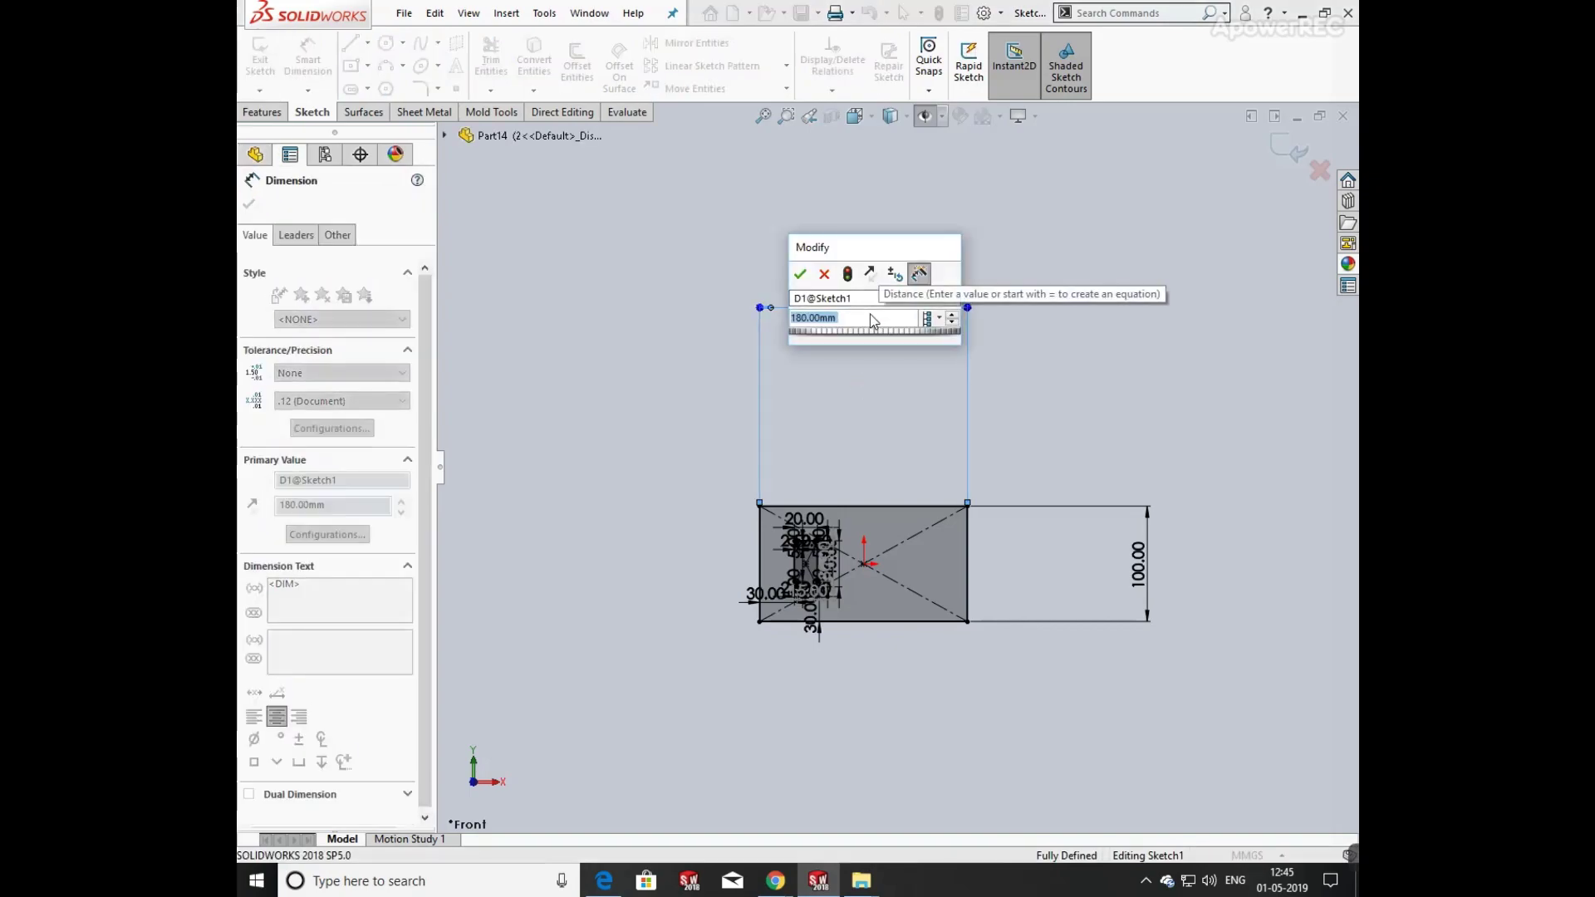
pyautogui.write('200')
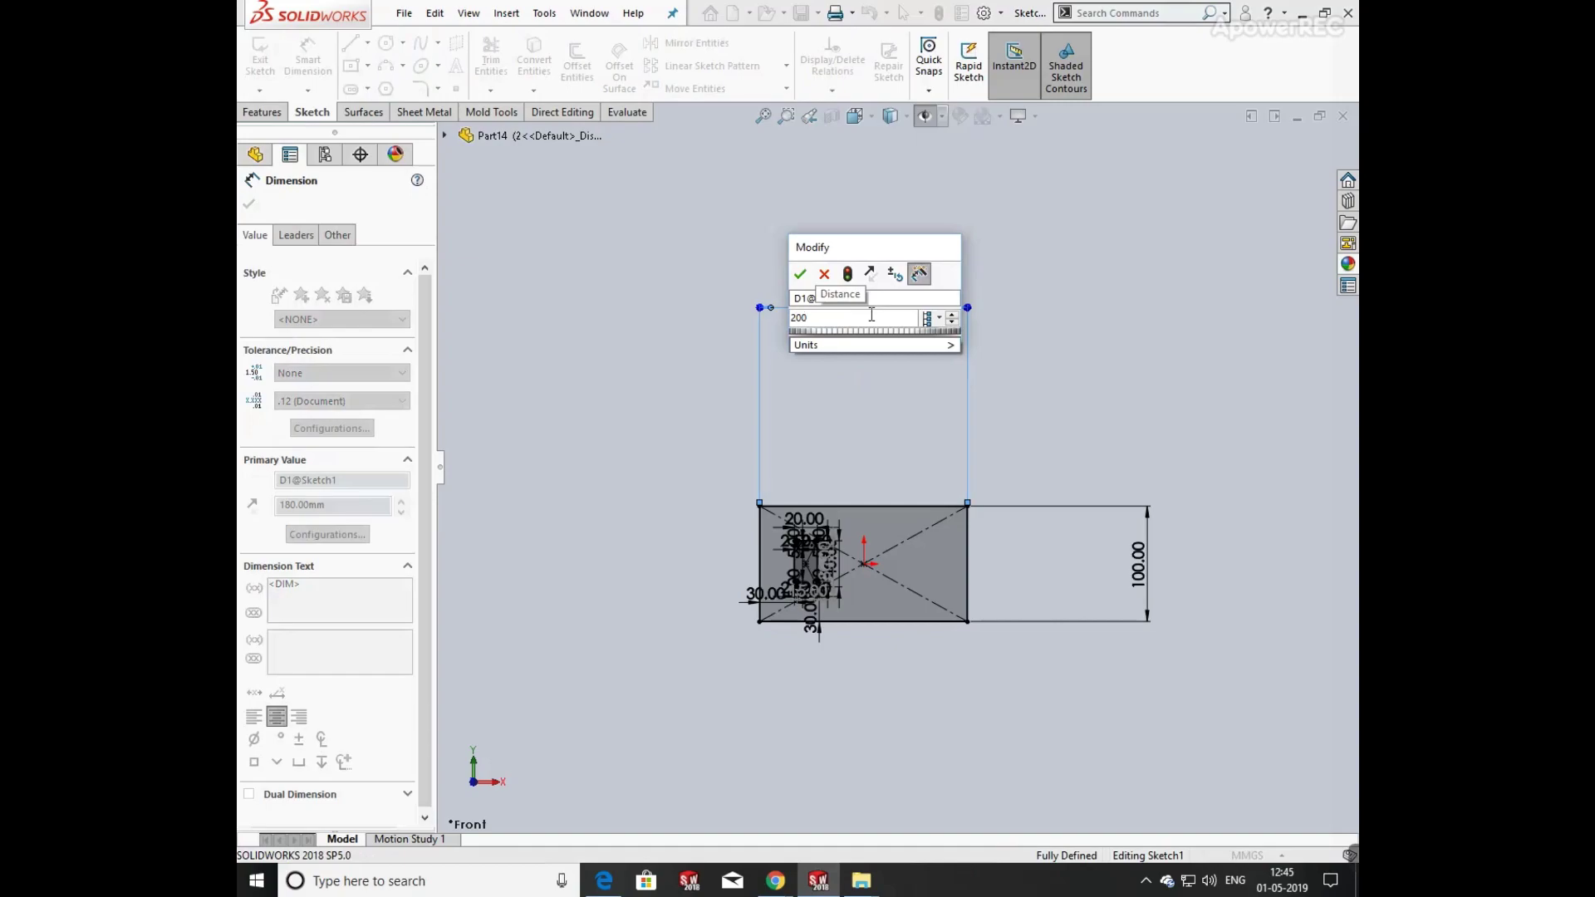
pyautogui.click(940, 319)
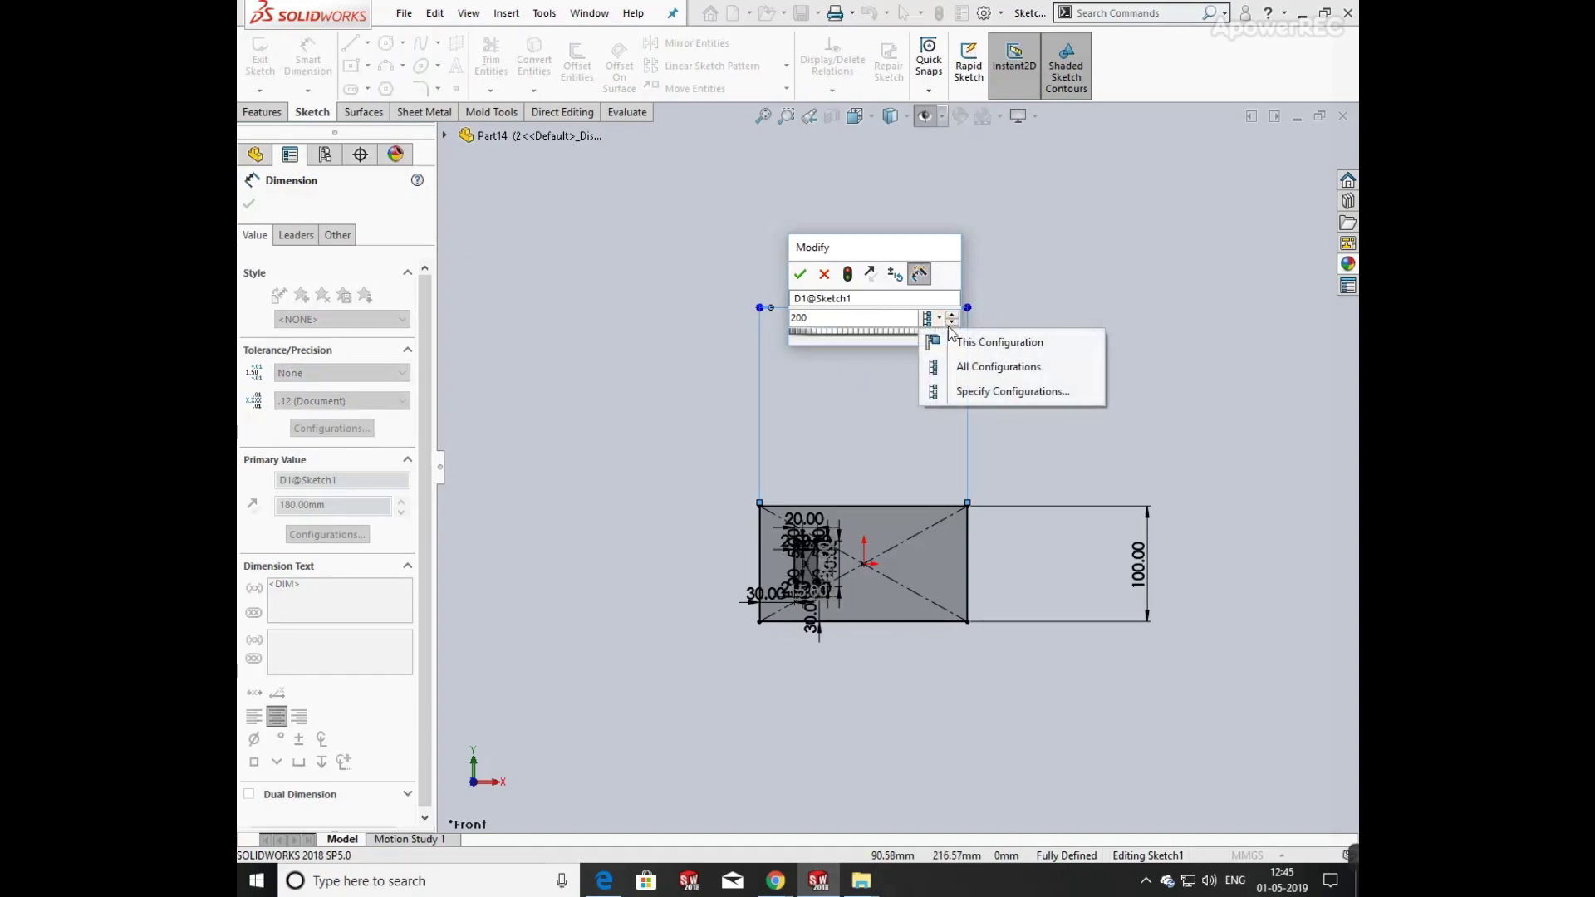
pyautogui.click(989, 342)
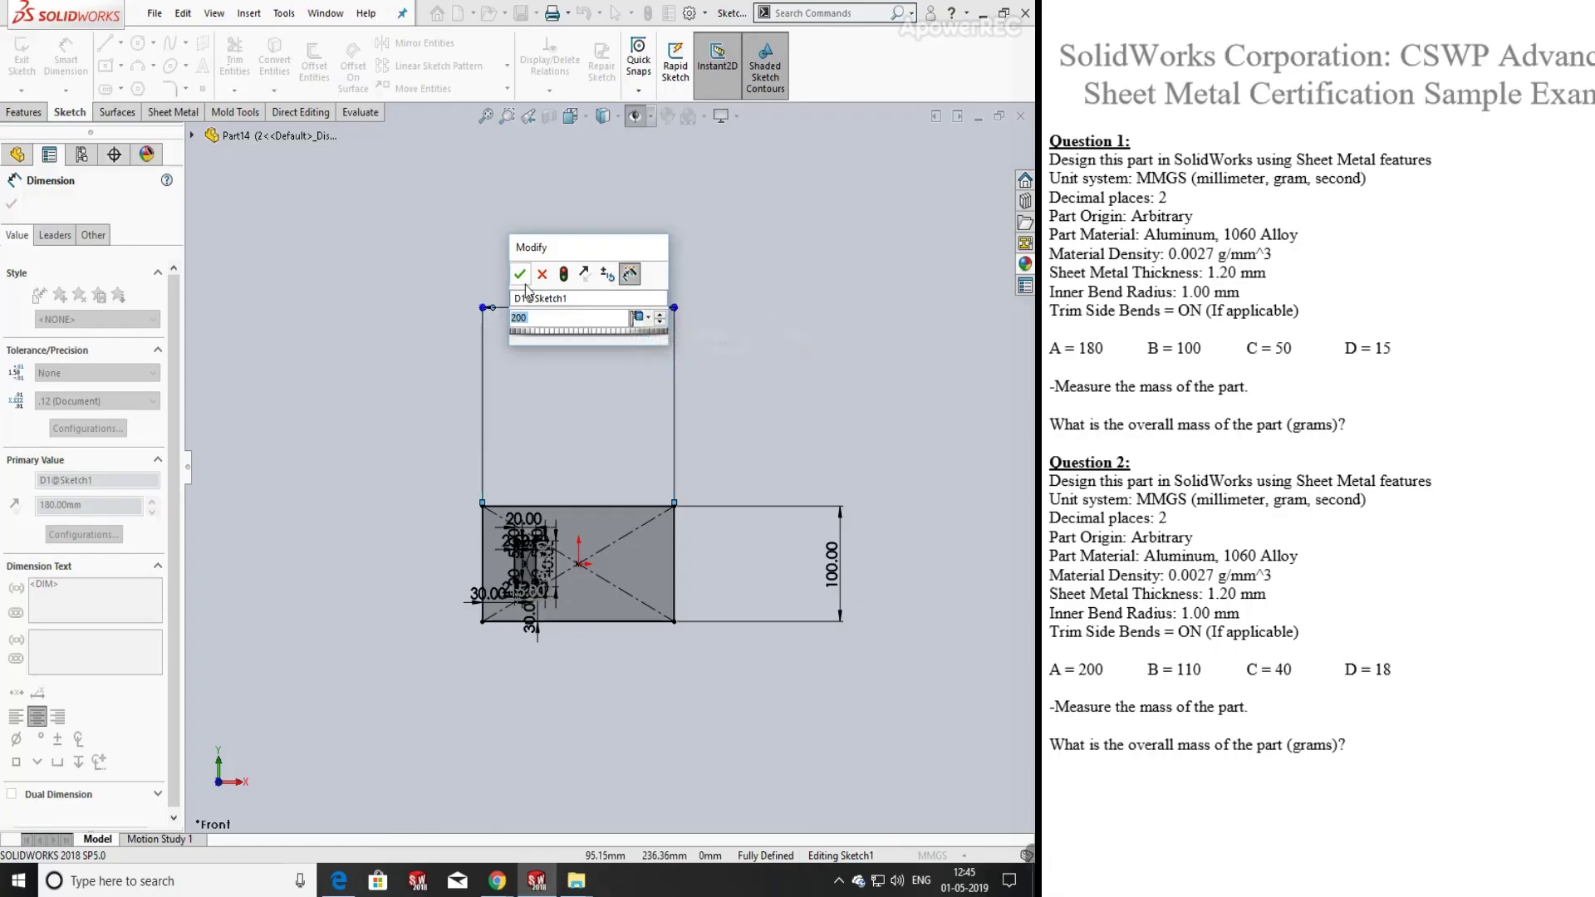
pyautogui.click(521, 275)
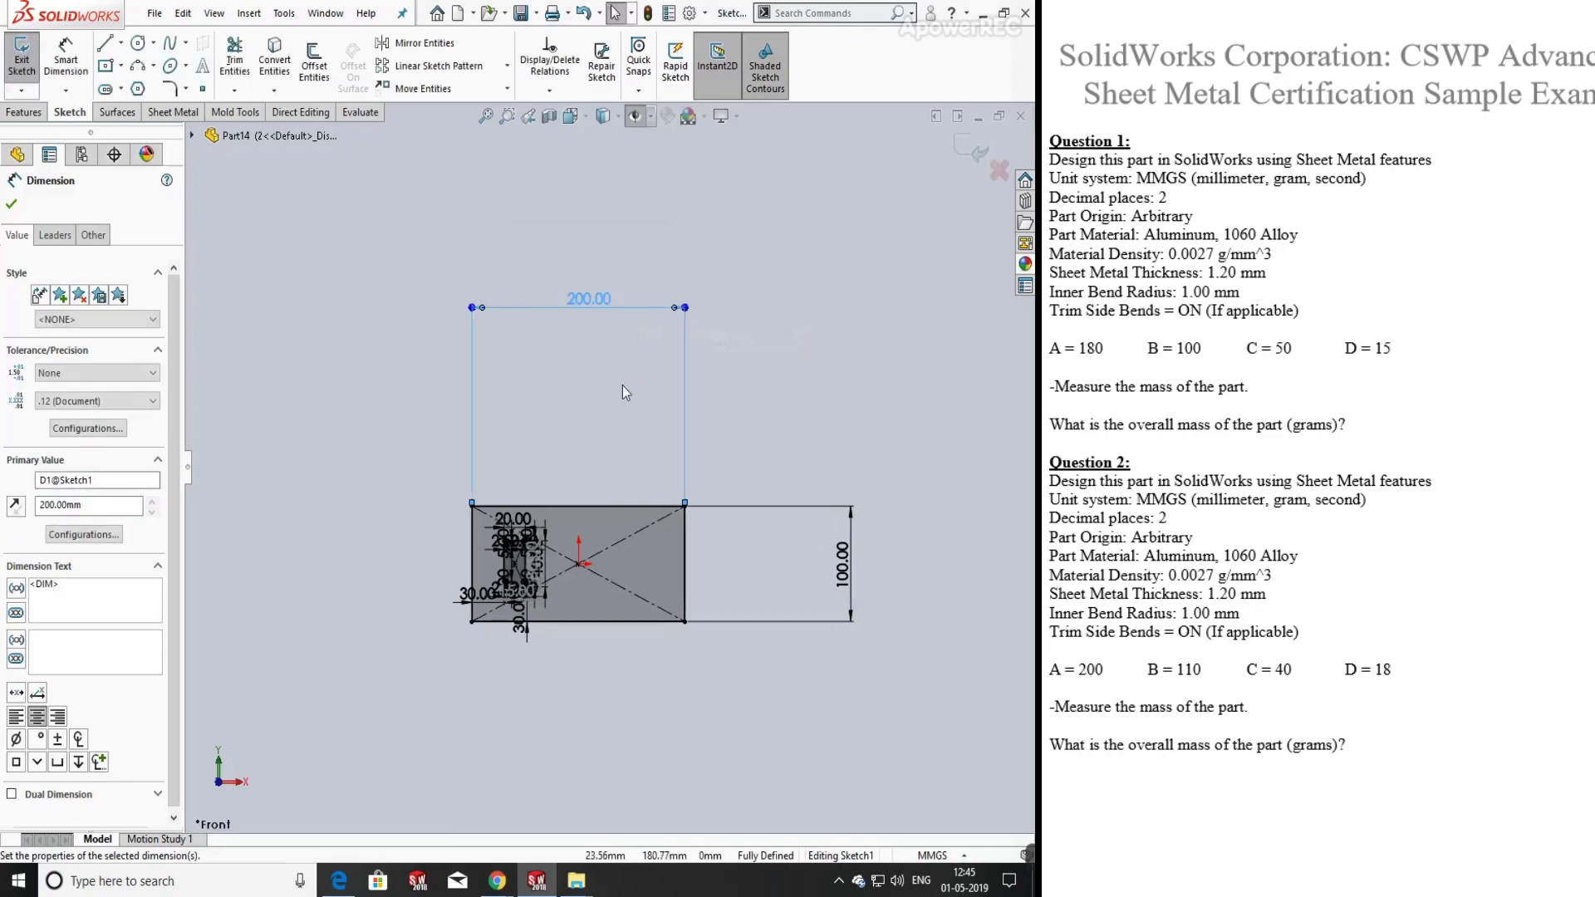
# - Change the 100 mm height to 110 mm for this configuration only
pyautogui.doubleClick(842, 579)
pyautogui.write('110')
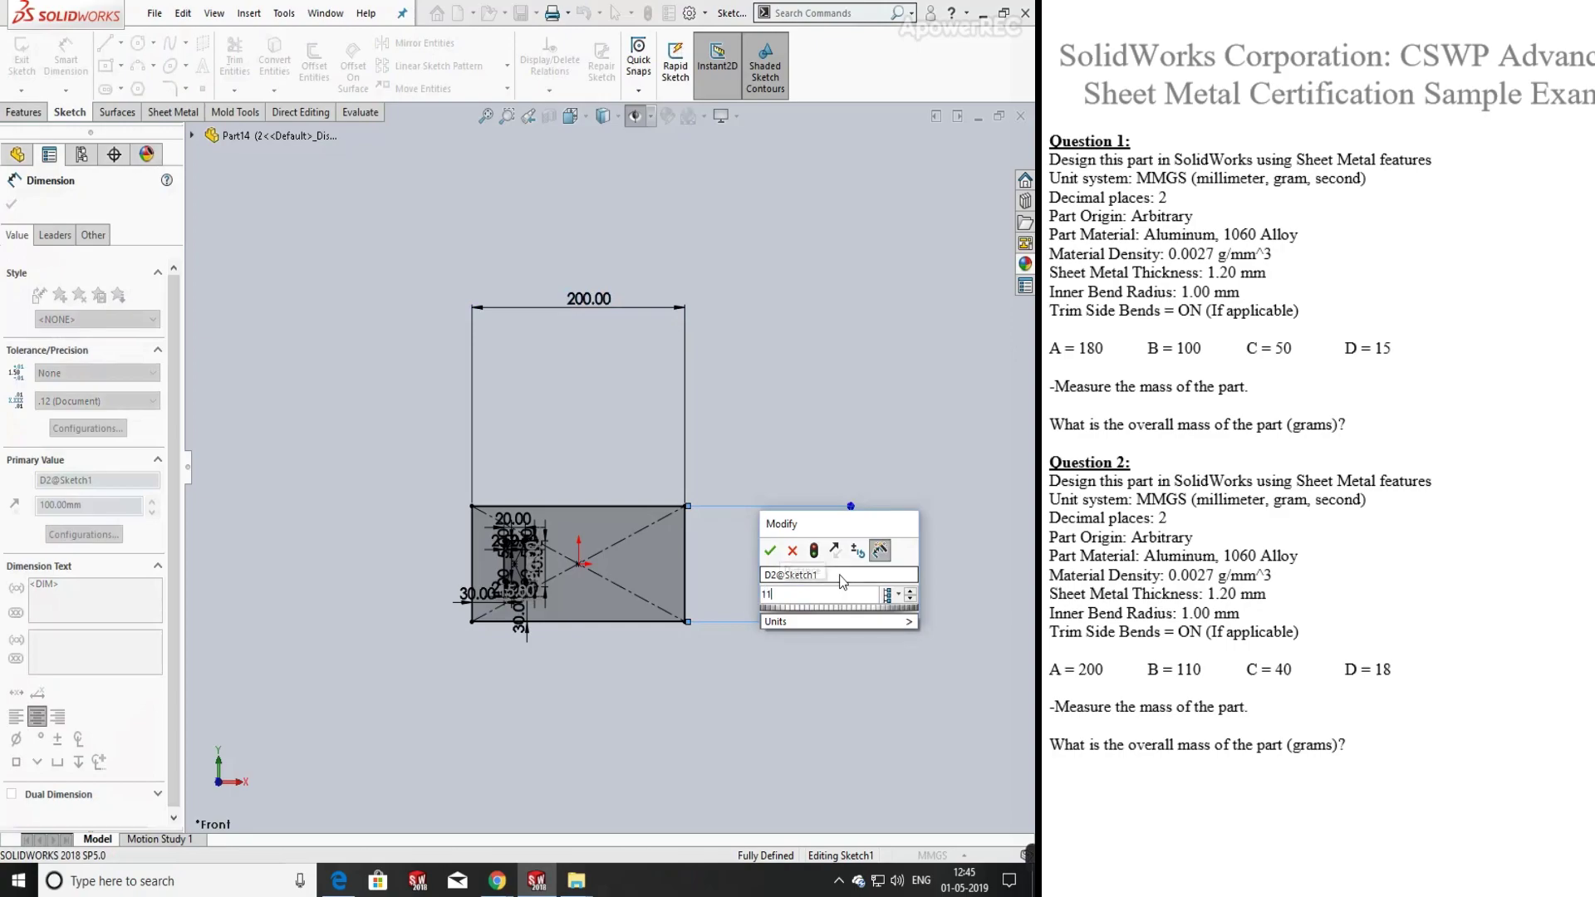
pyautogui.click(901, 597)
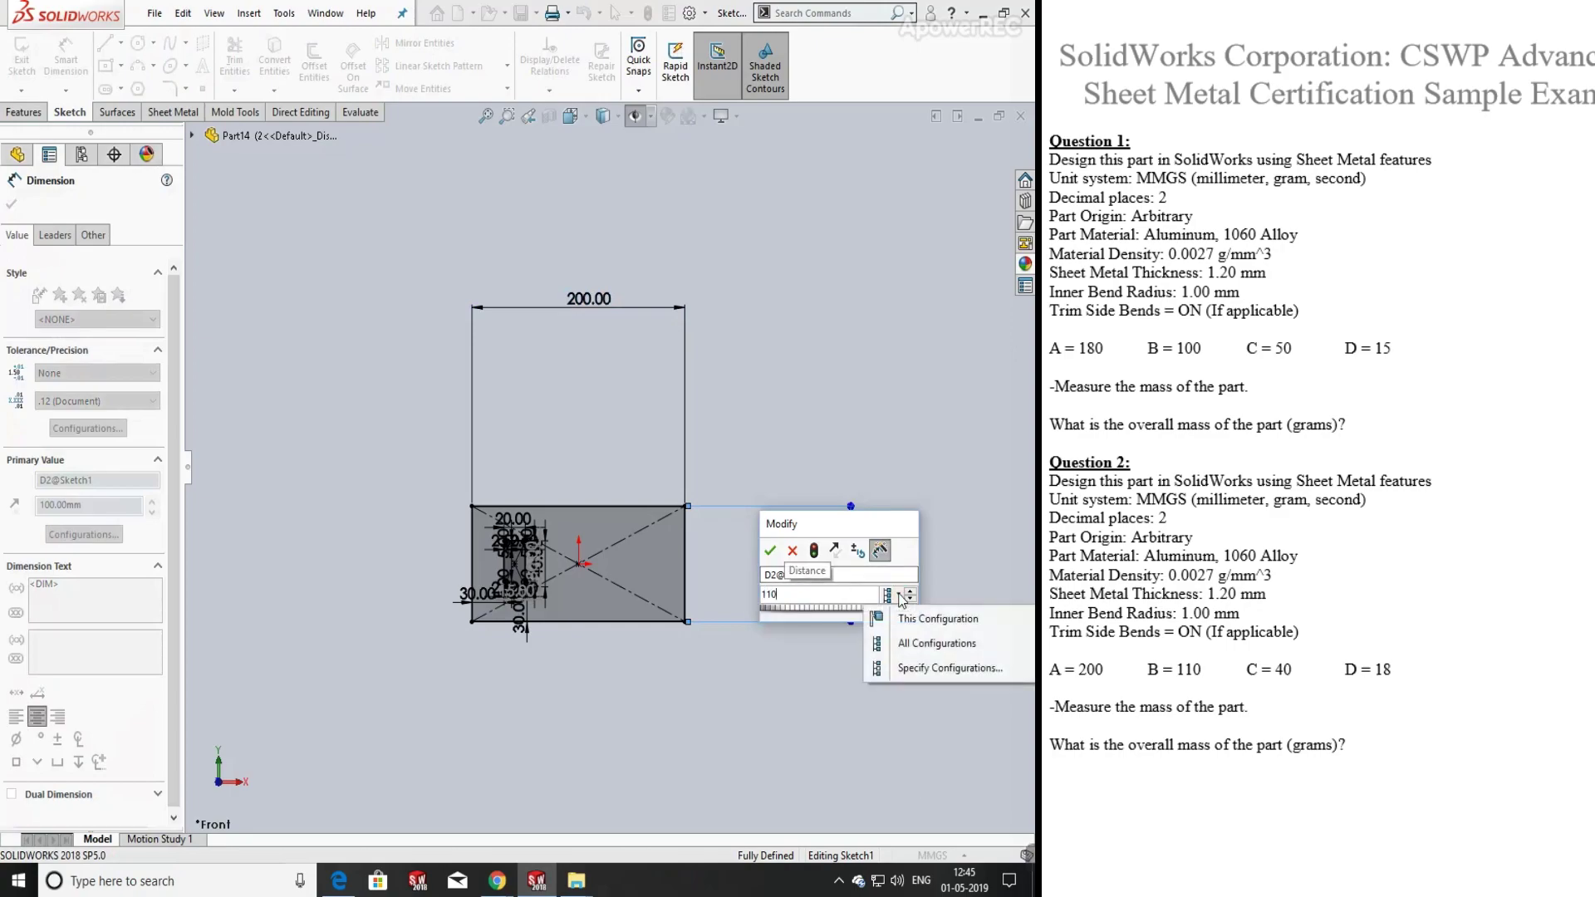
pyautogui.click(909, 617)
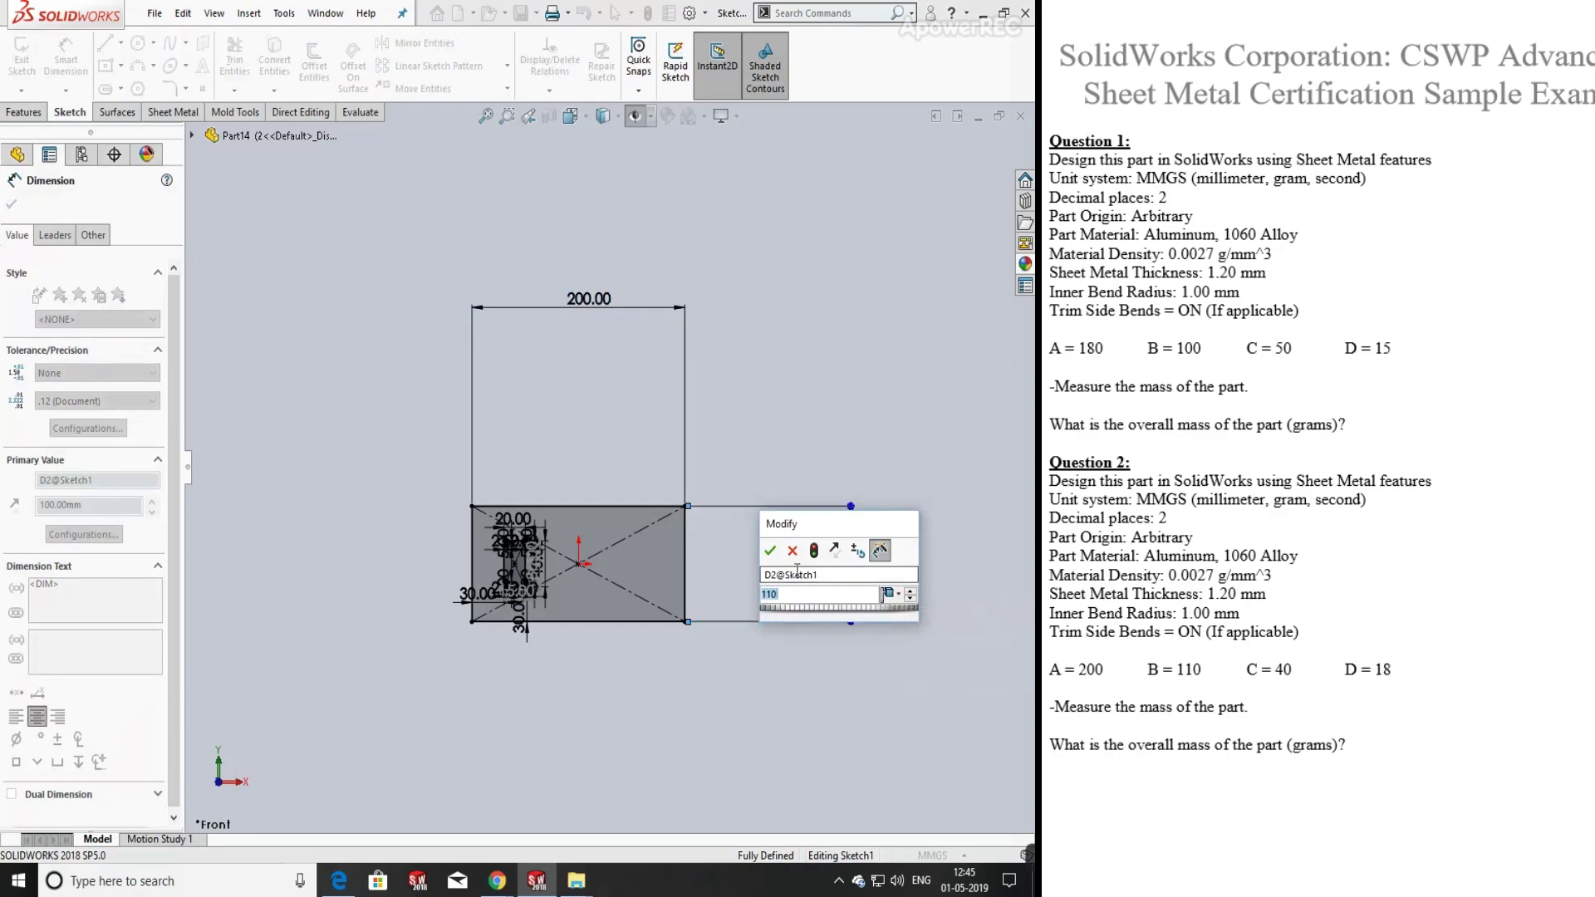
pyautogui.click(770, 552)
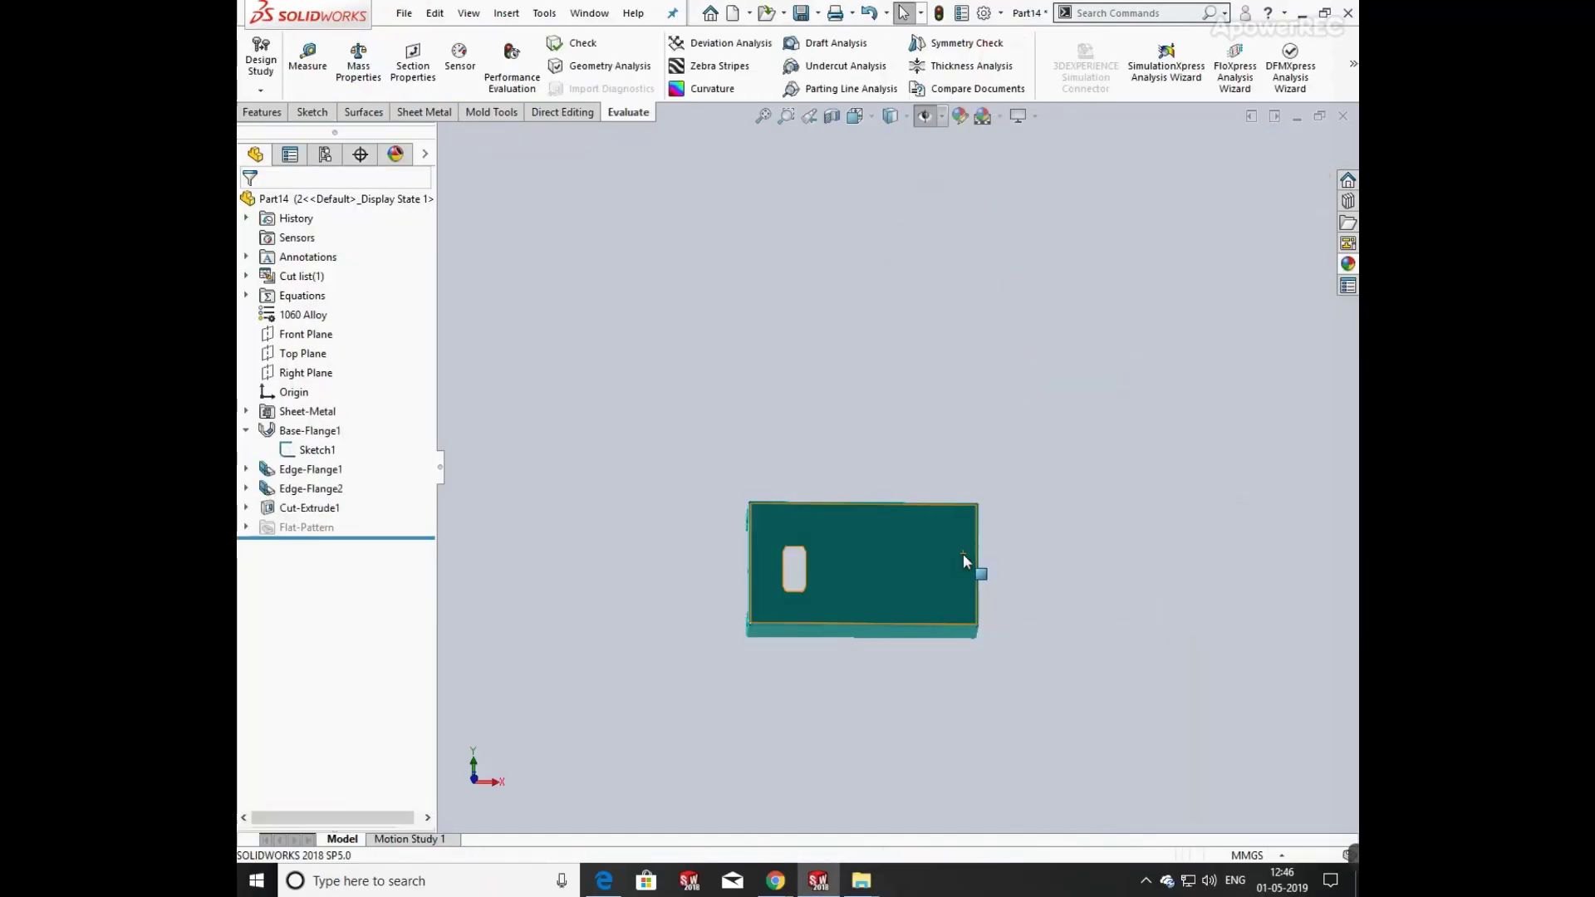
# - Set Edge-Flange1's flange length to 40 mm for configuration 2 only
pyautogui.moveTo(964, 562); pyautogui.dragTo(719, 473, button='middle')
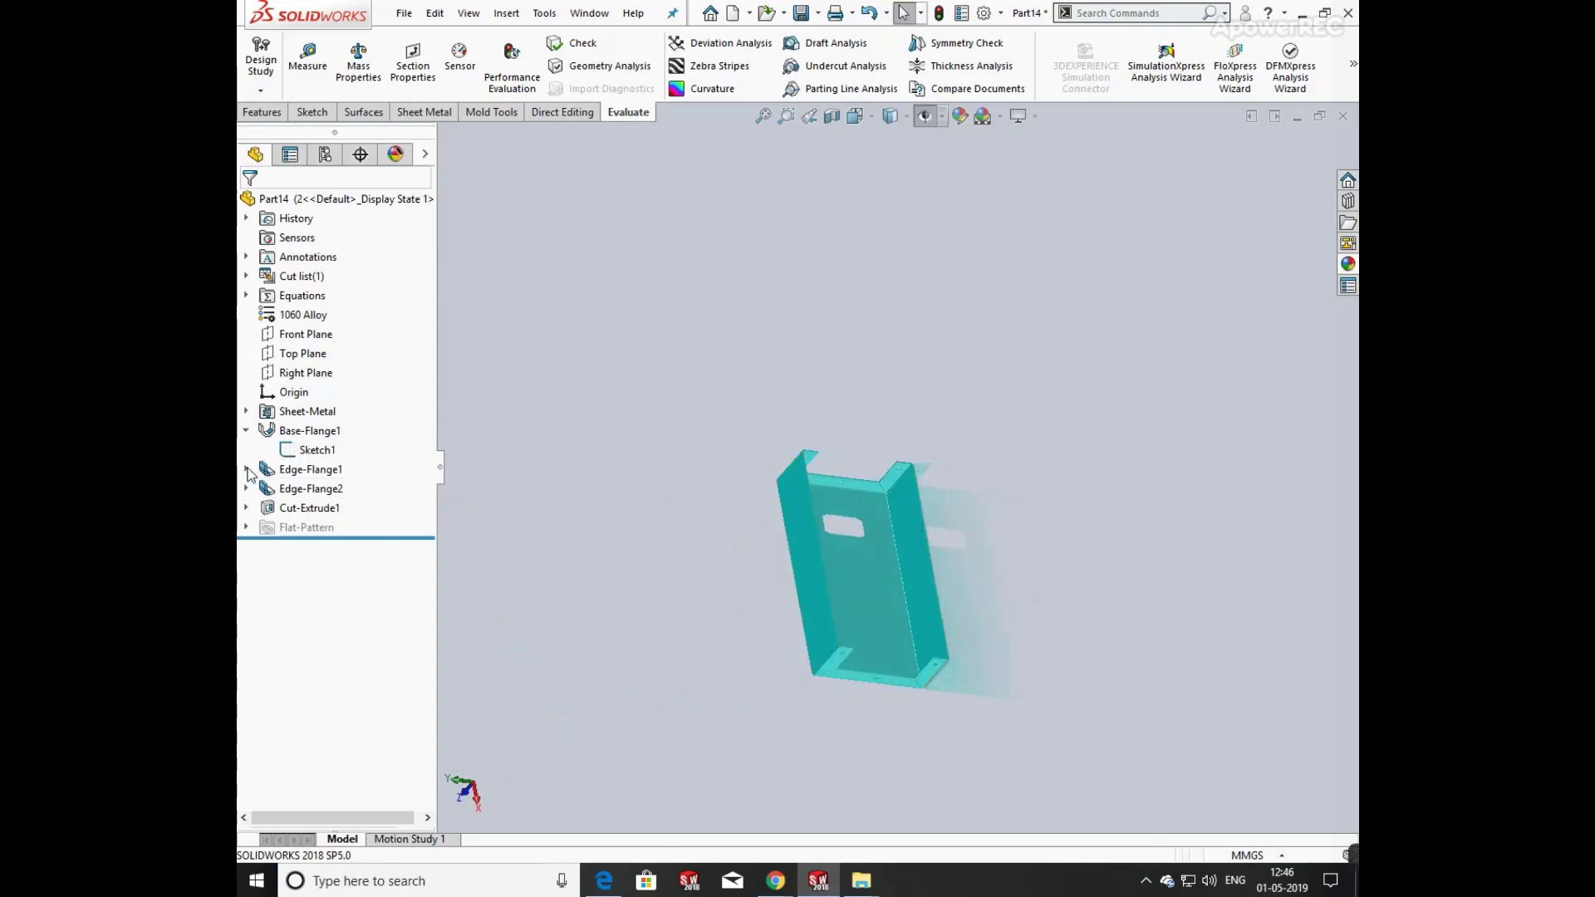
pyautogui.click(247, 470)
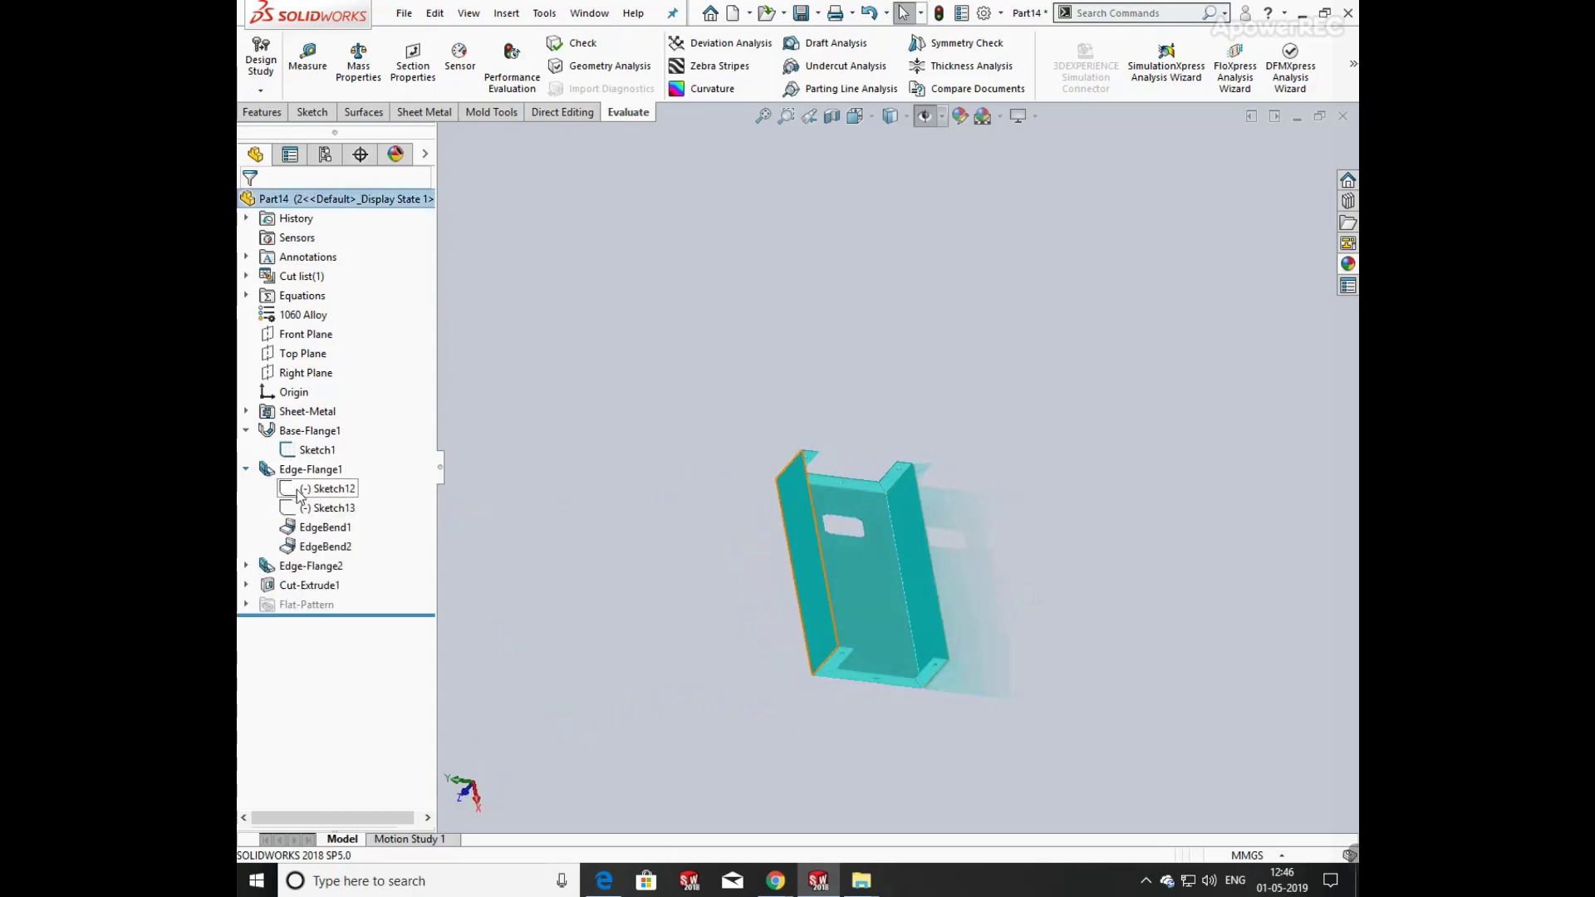
pyautogui.click(310, 471)
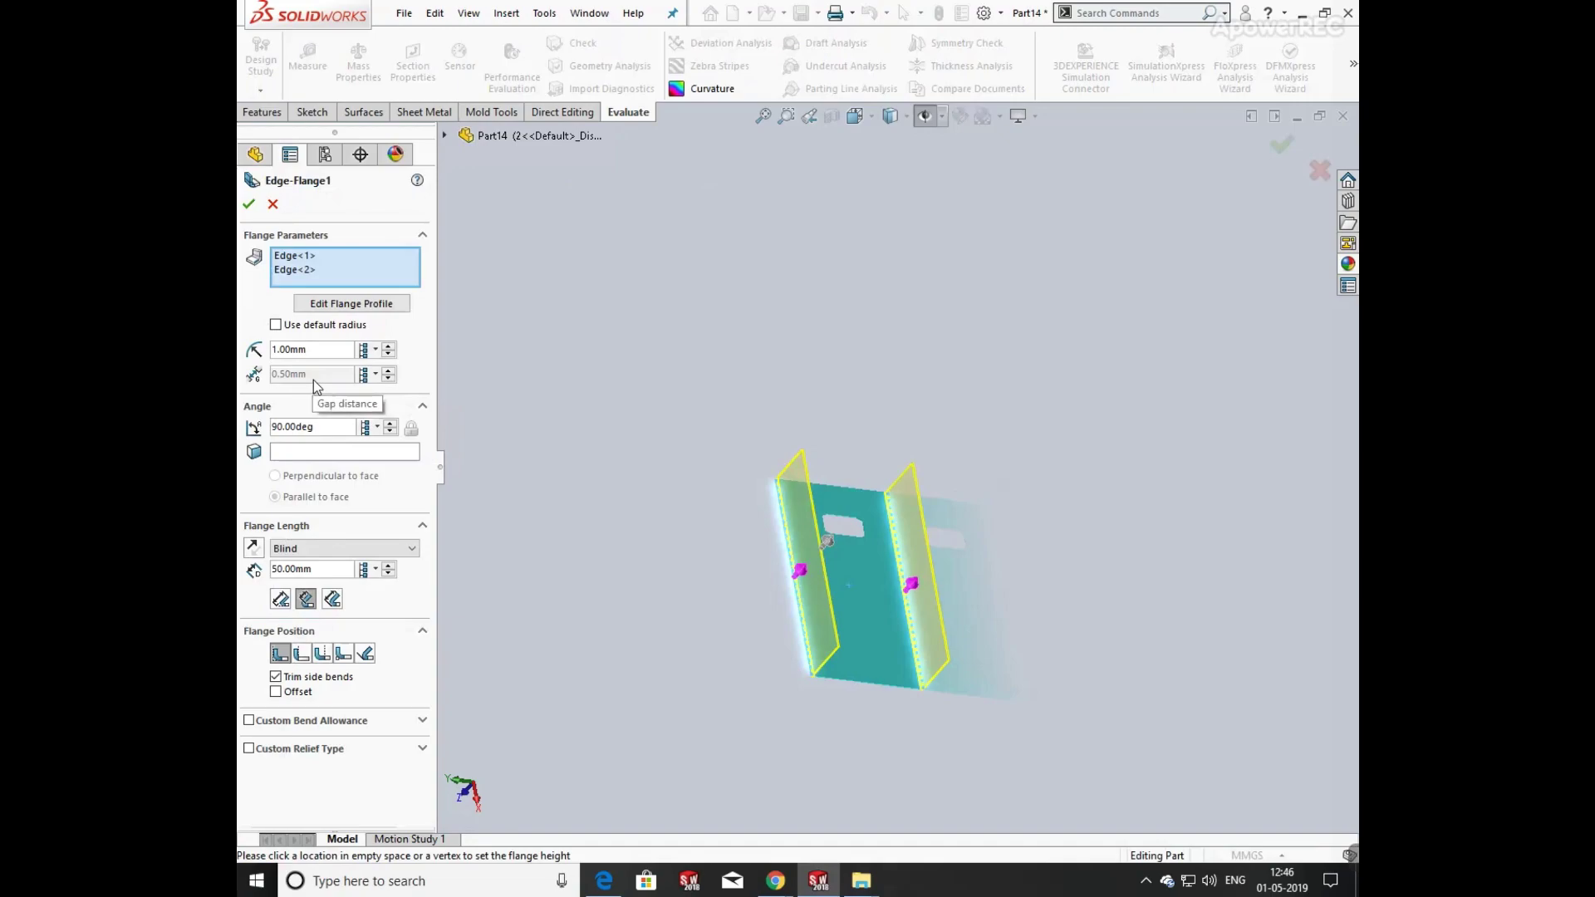
pyautogui.moveTo(317, 565); pyautogui.dragTo(265, 575)
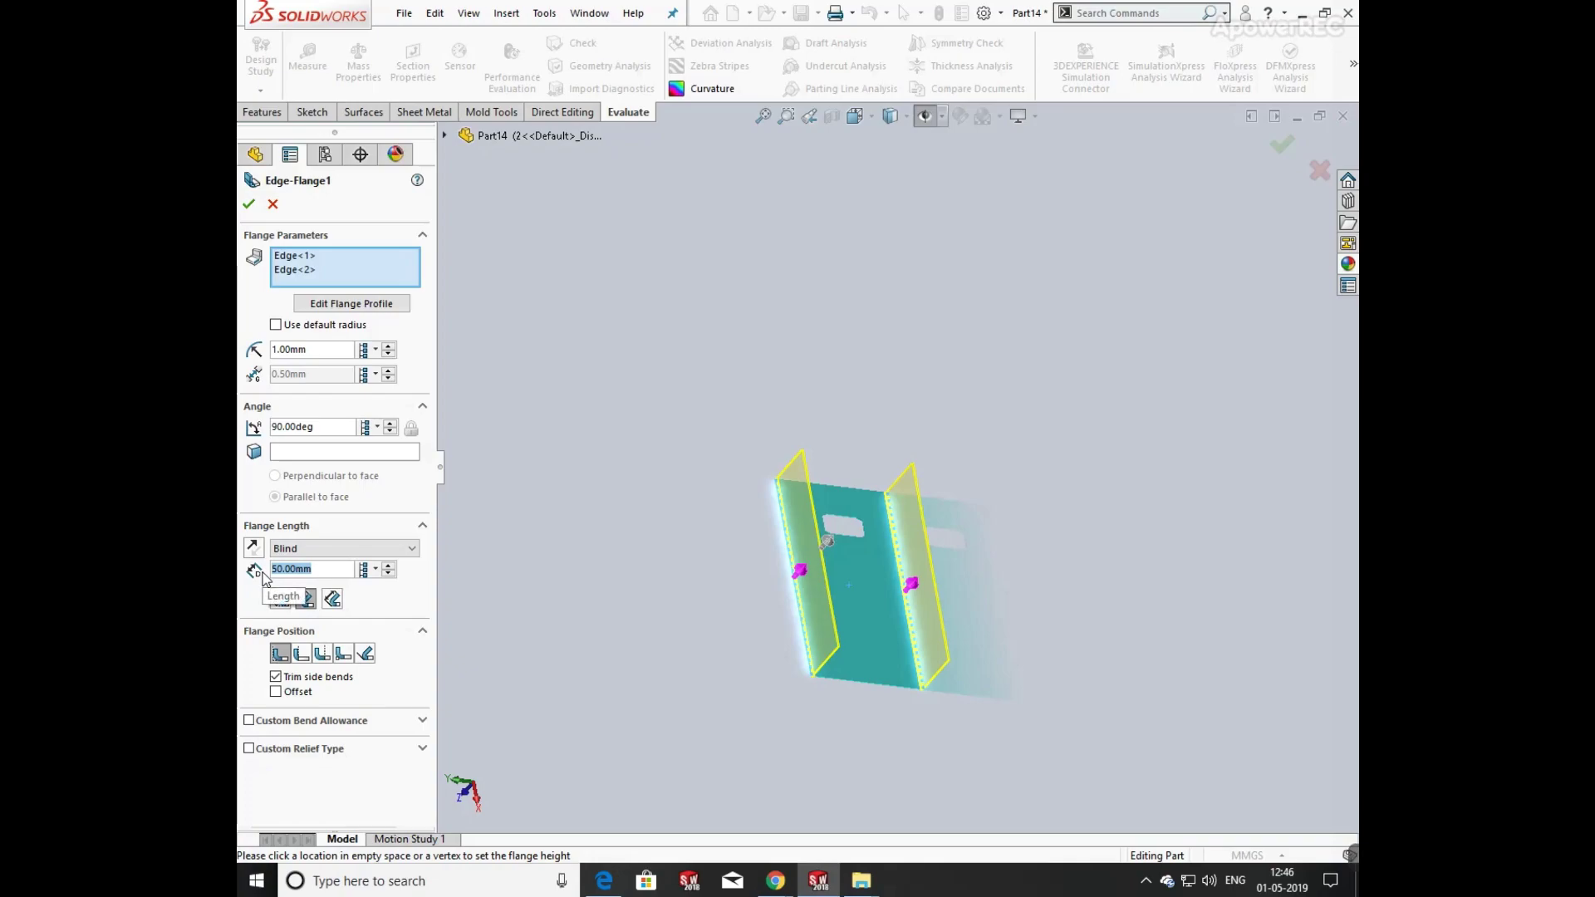
pyautogui.write('40')
pyautogui.press('Return')
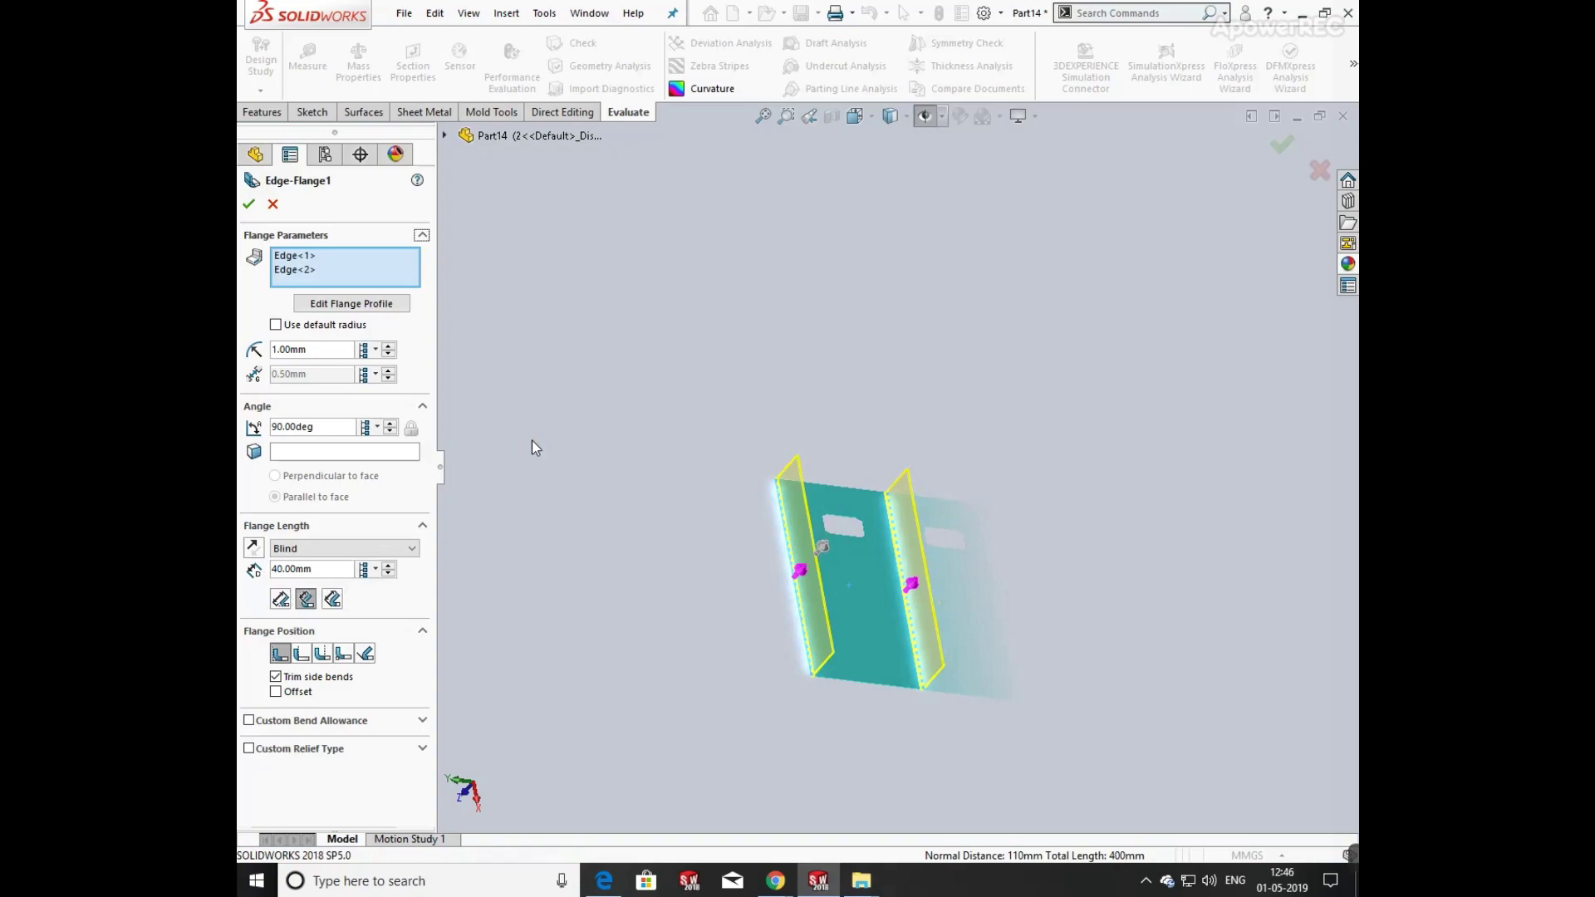
pyautogui.click(375, 570)
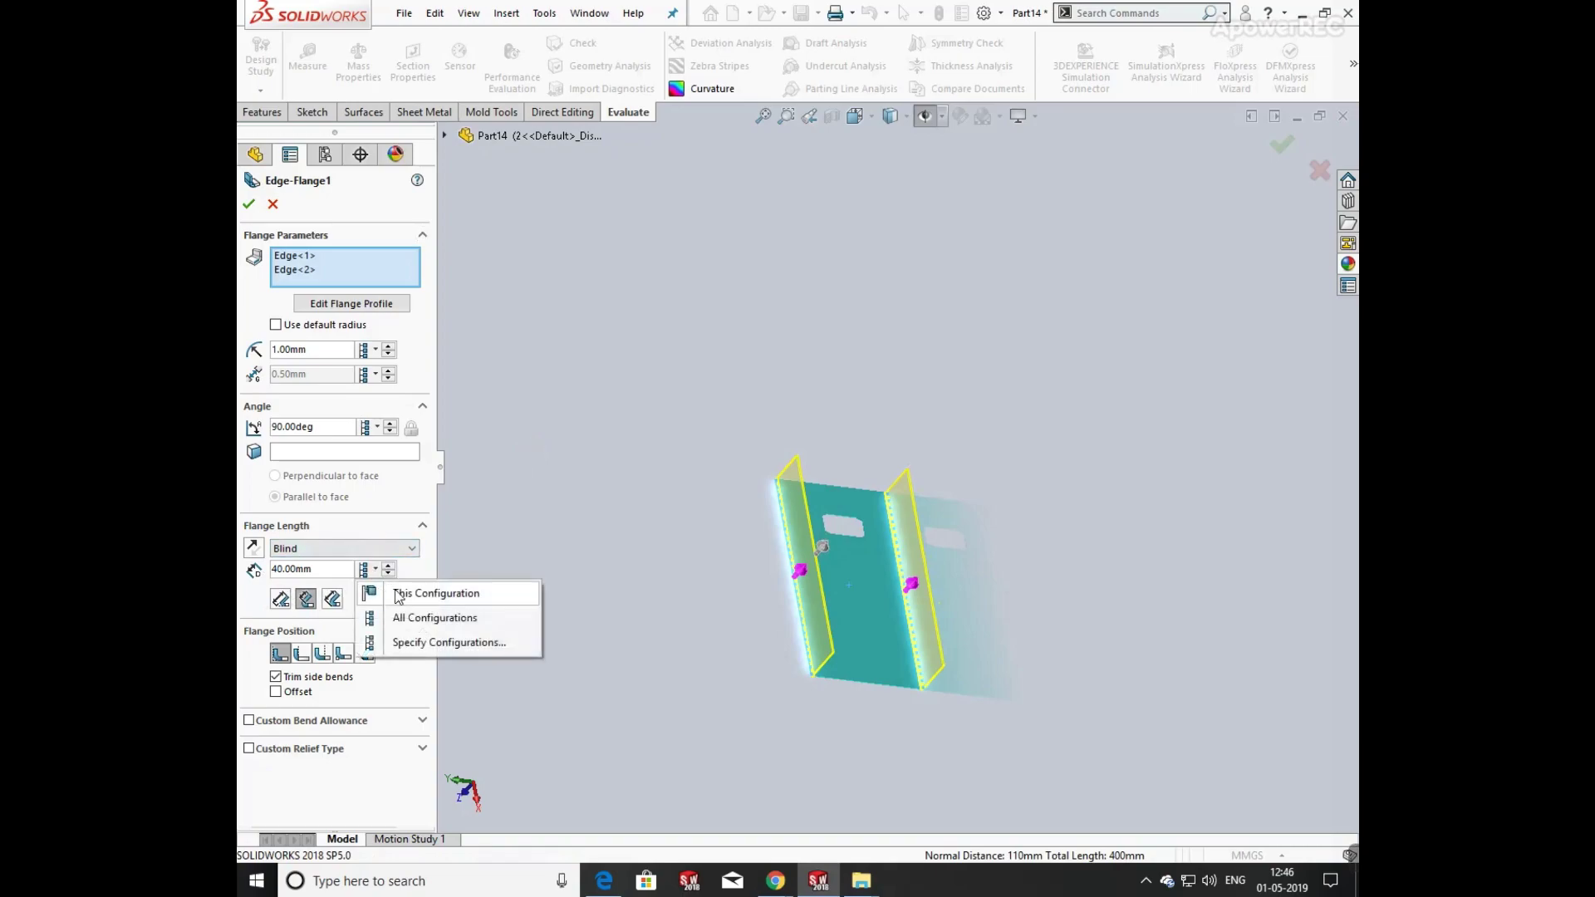
pyautogui.click(398, 595)
pyautogui.click(248, 204)
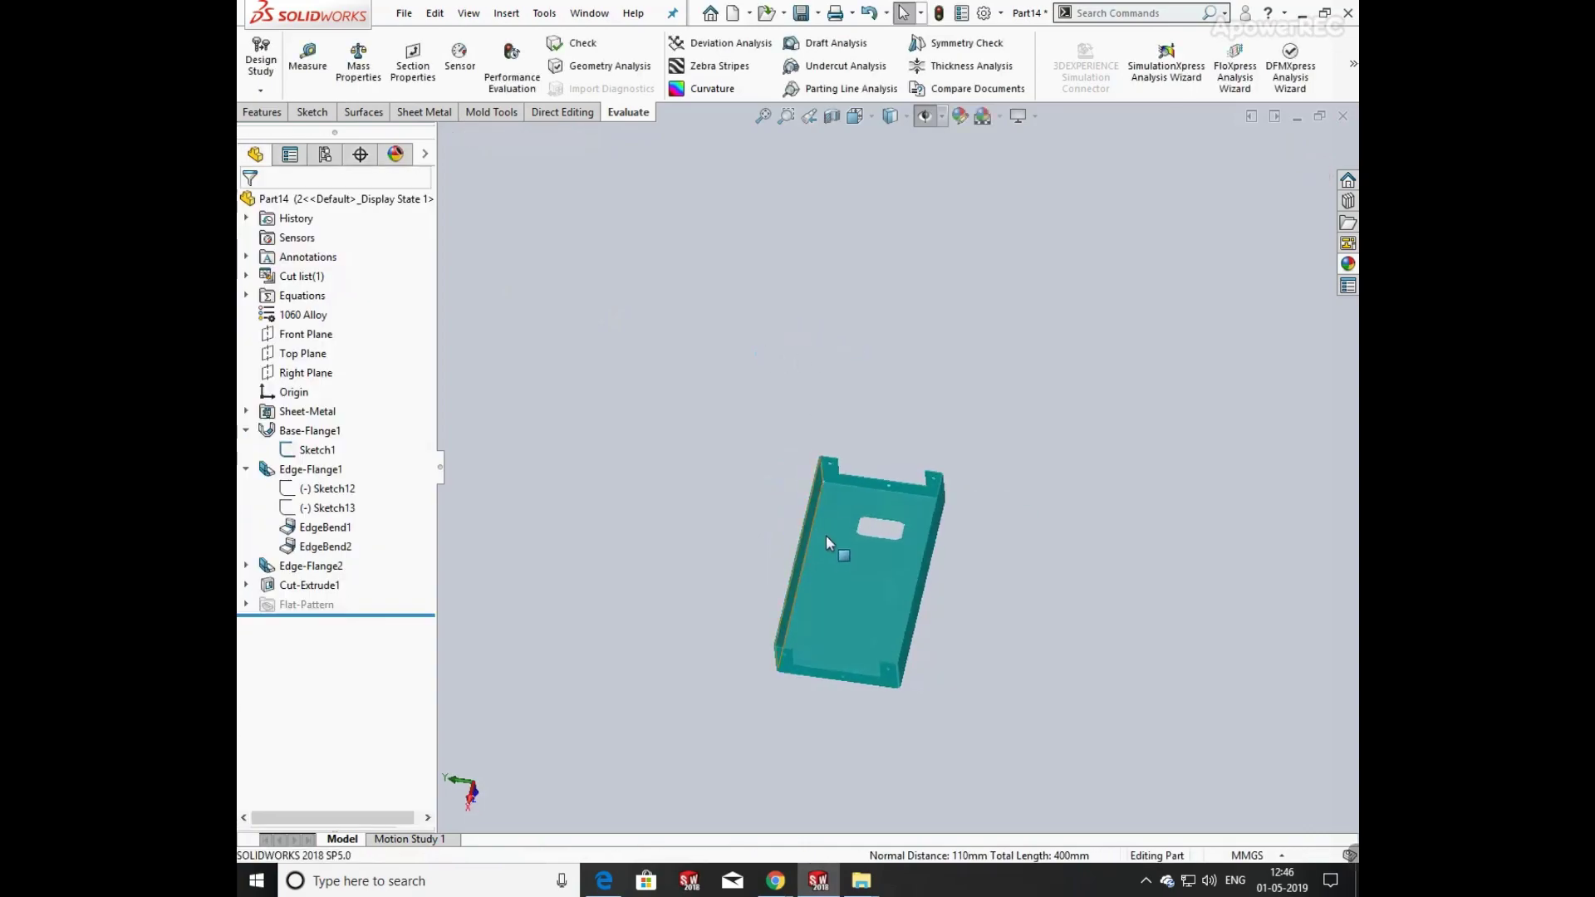
# - Change Edge-Flange2's flange length from 15 to 18 mm for this configuration only
pyautogui.click(306, 569)
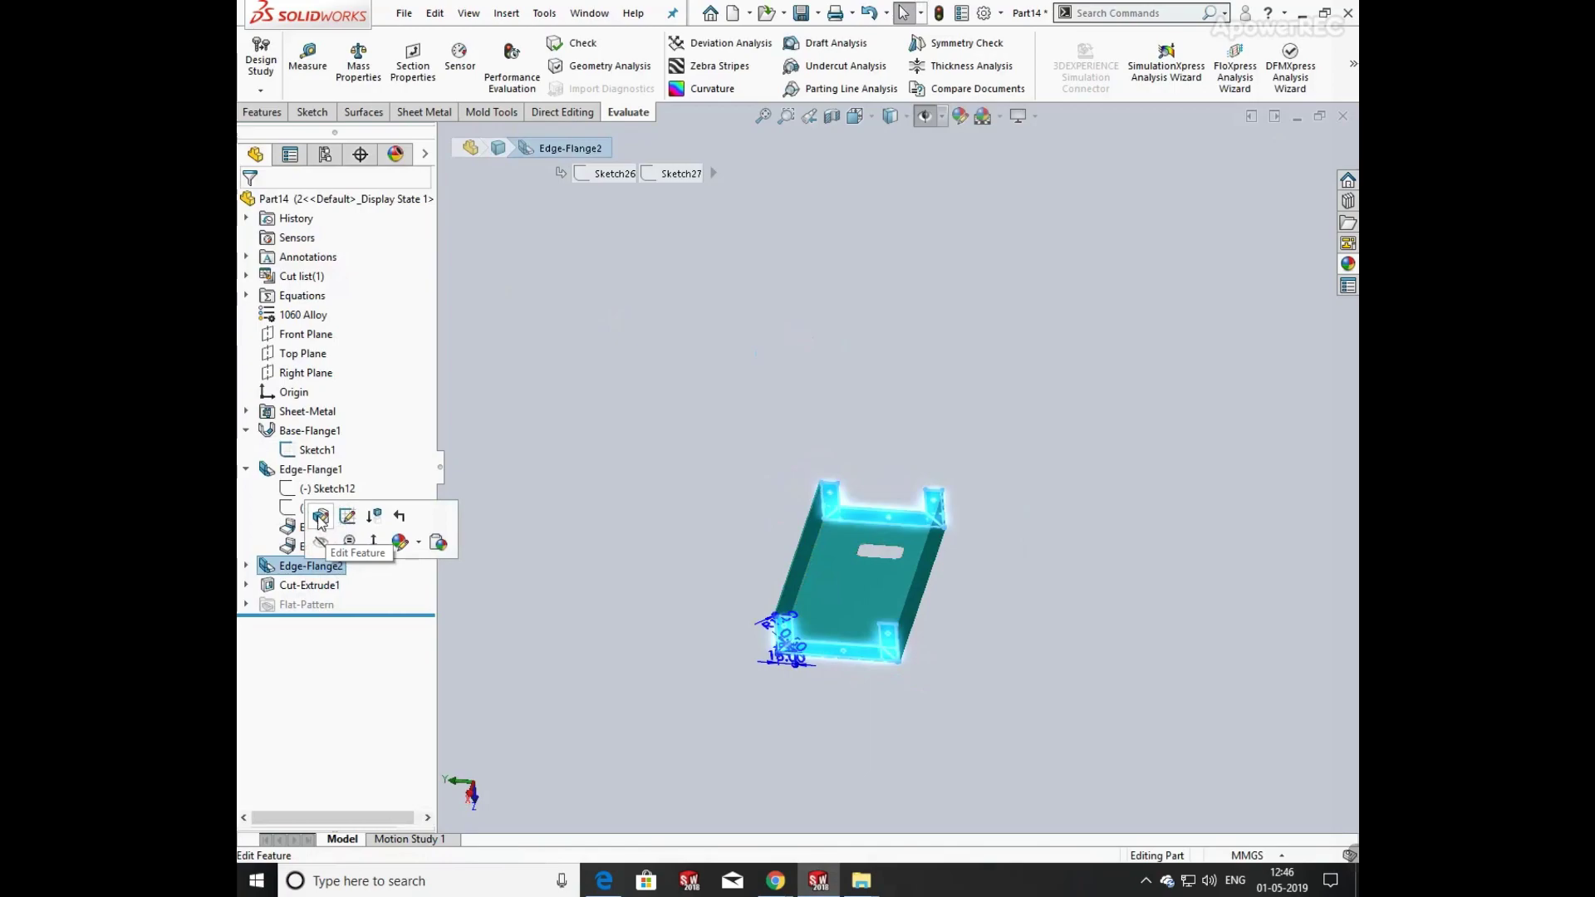
pyautogui.click(321, 517)
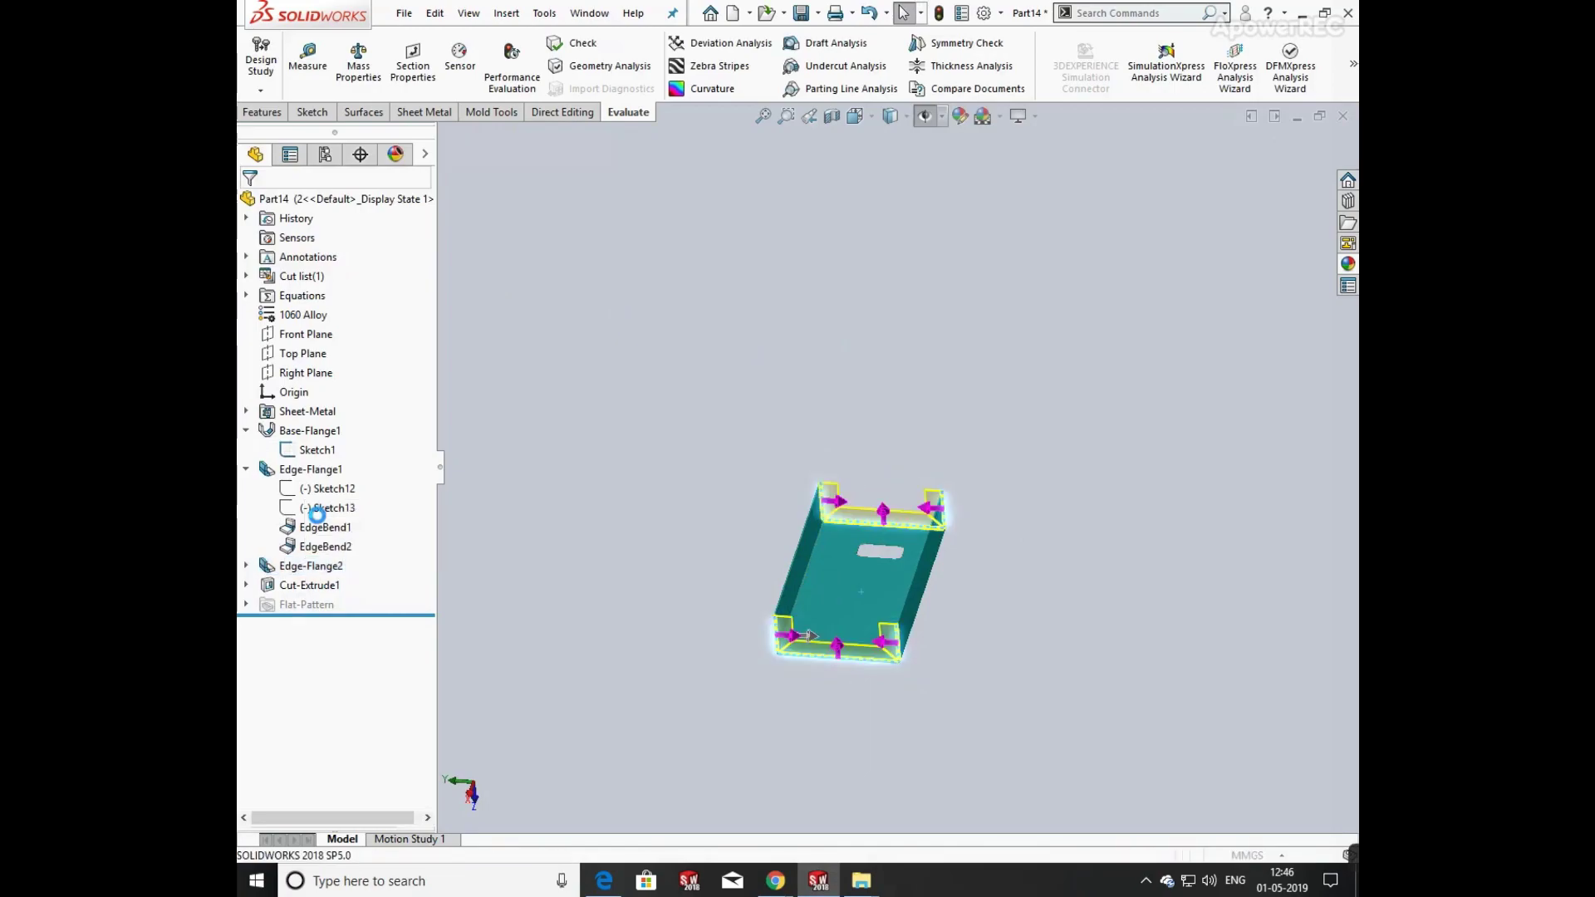
pyautogui.moveTo(320, 574); pyautogui.dragTo(258, 570)
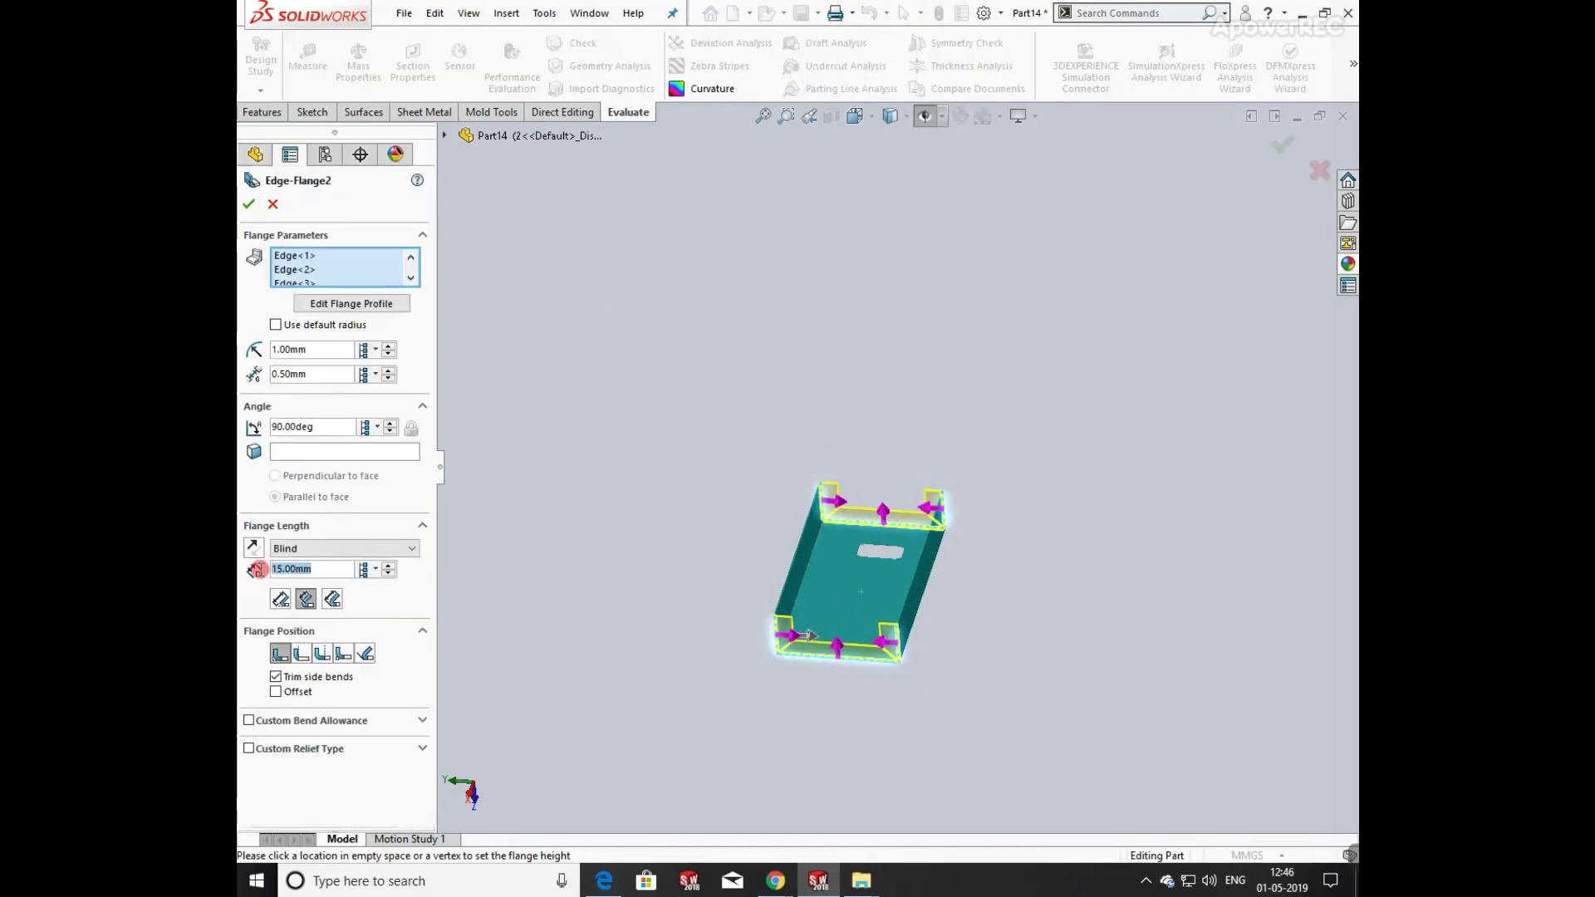
pyautogui.write('18')
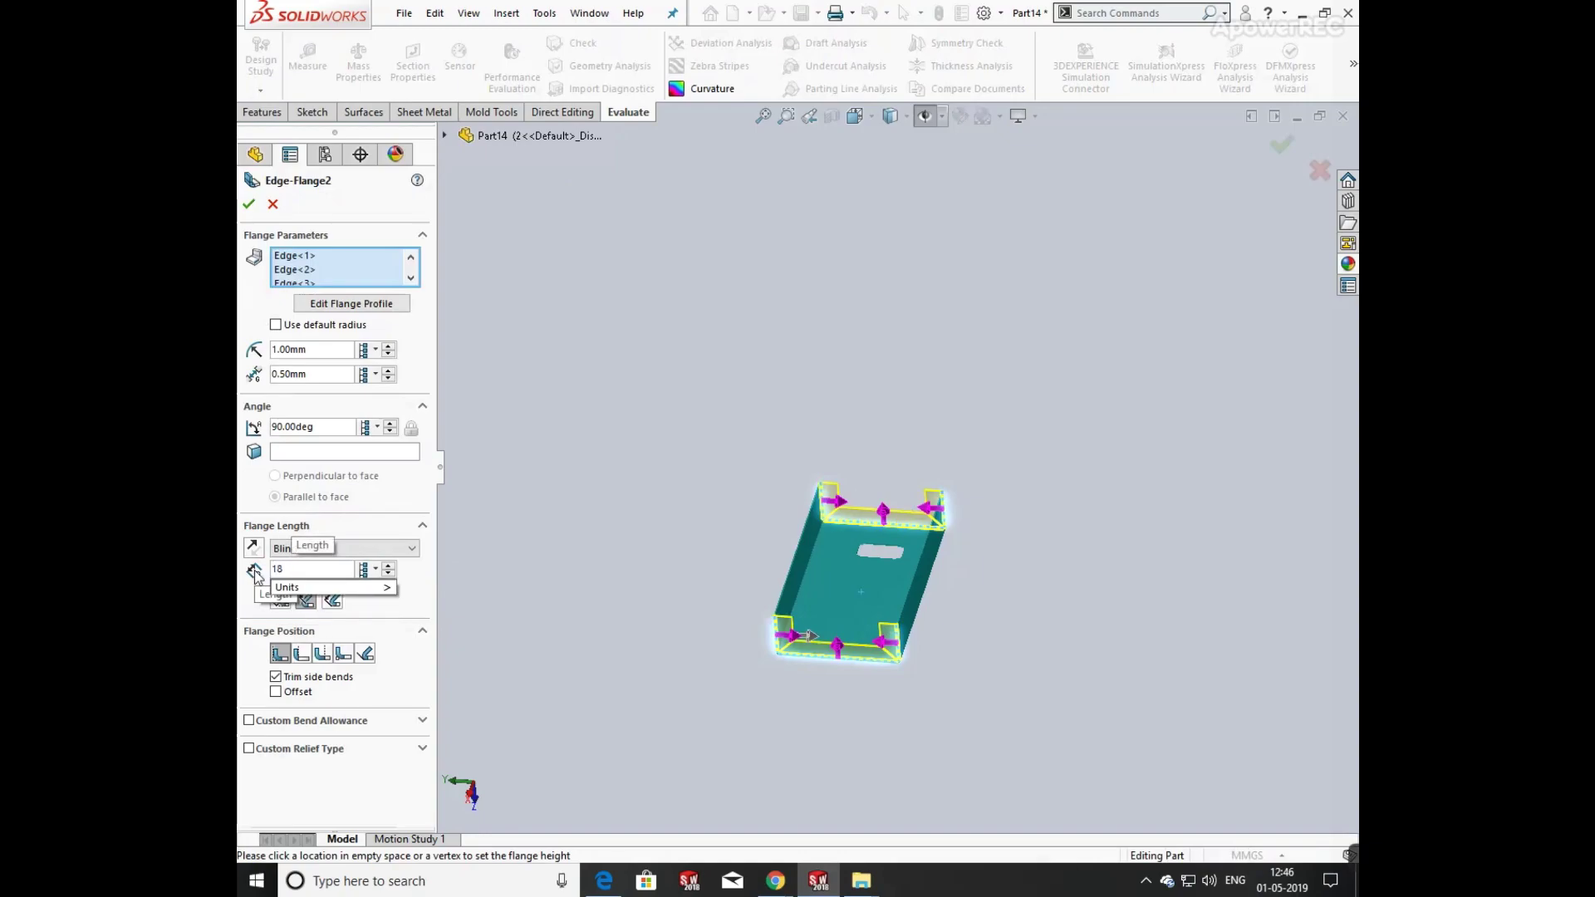
pyautogui.press('Return')
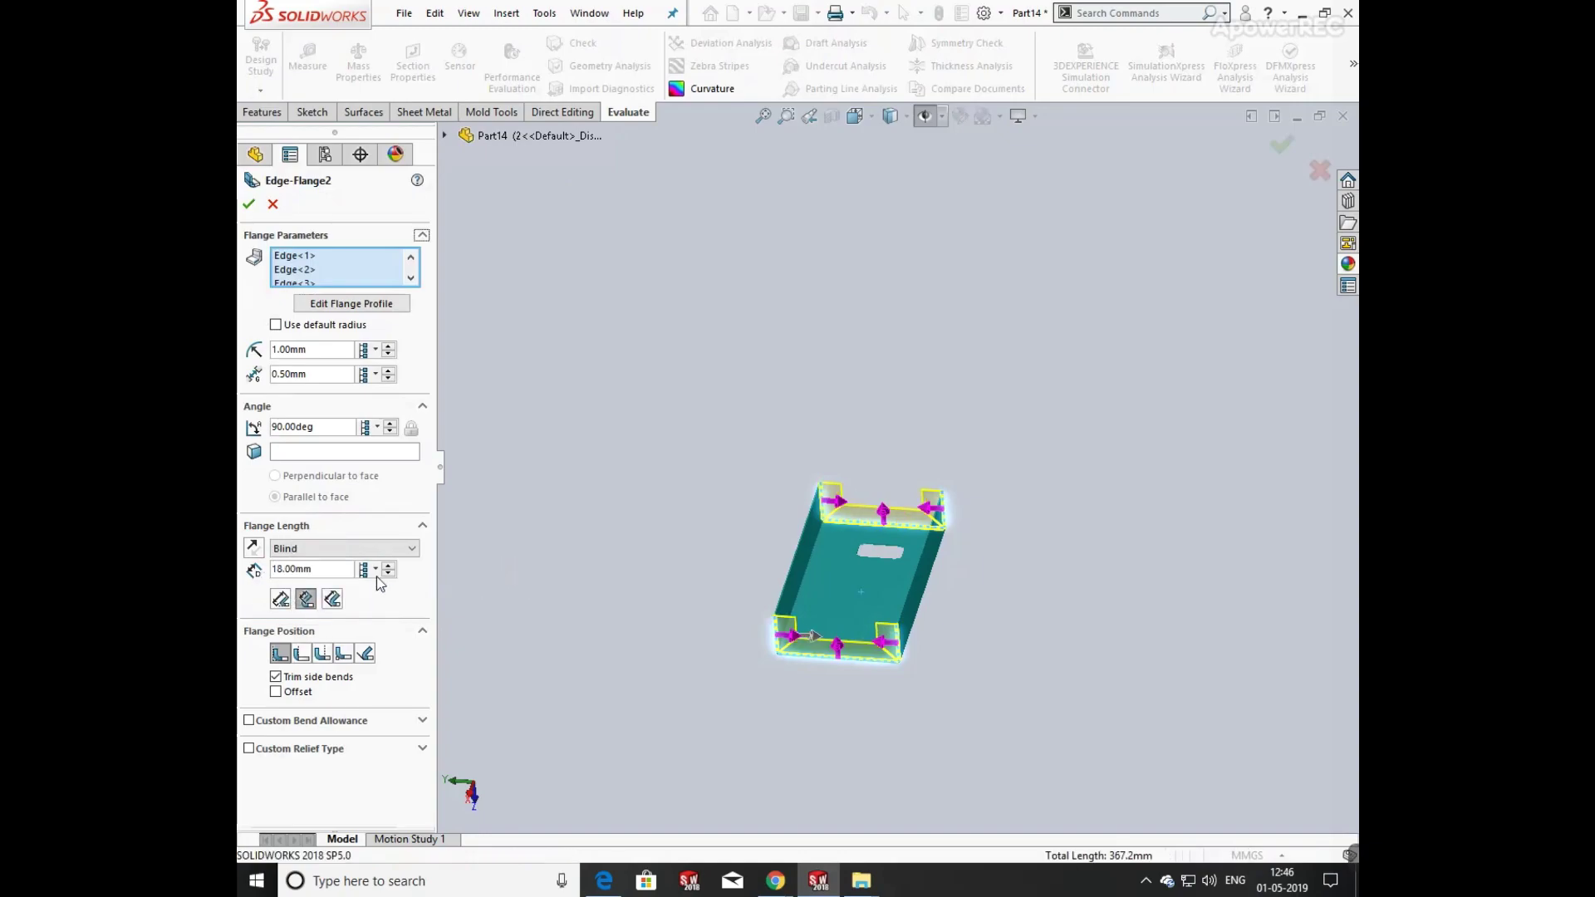
pyautogui.click(376, 572)
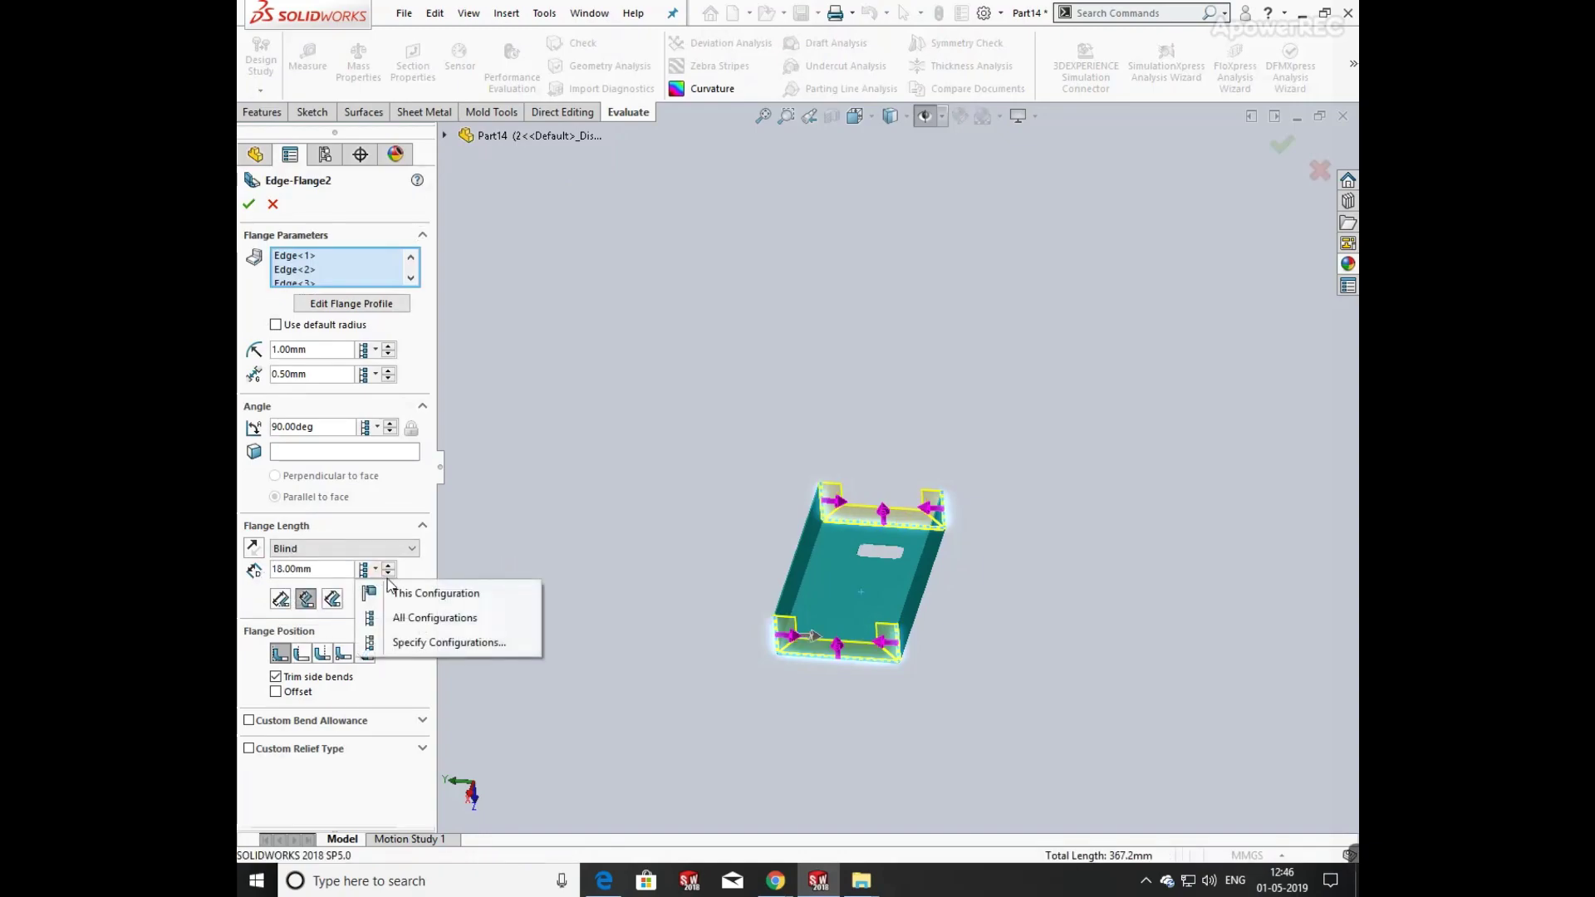
pyautogui.click(411, 593)
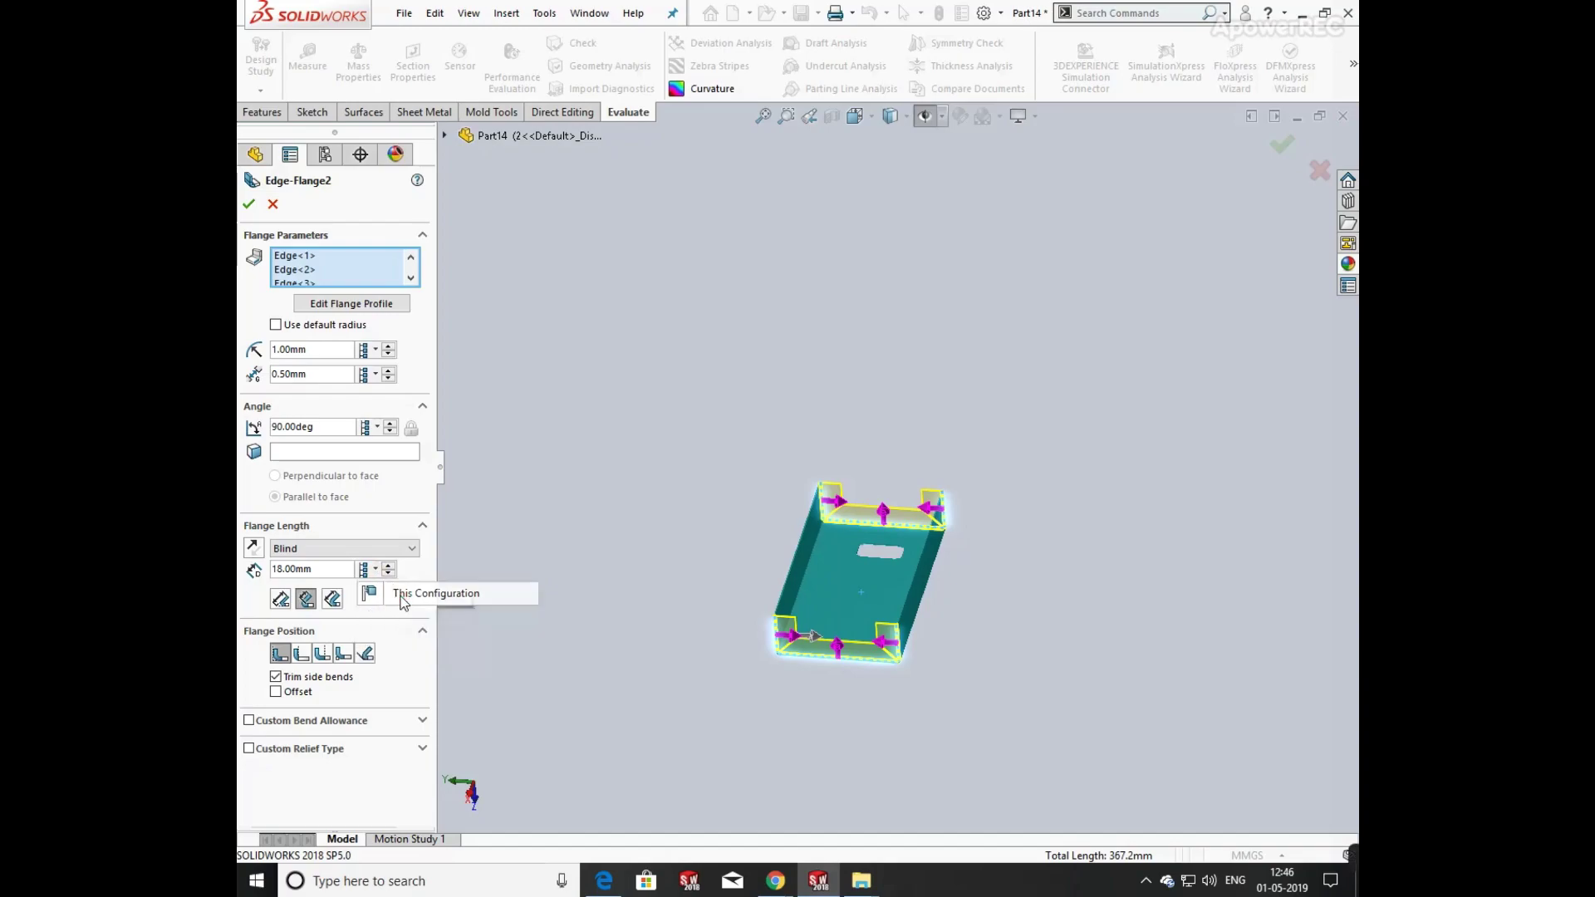
# - Make Edge-Flange2's bend radius and gap configuration-specific too, and accept the edit
pyautogui.click(376, 351)
pyautogui.click(420, 373)
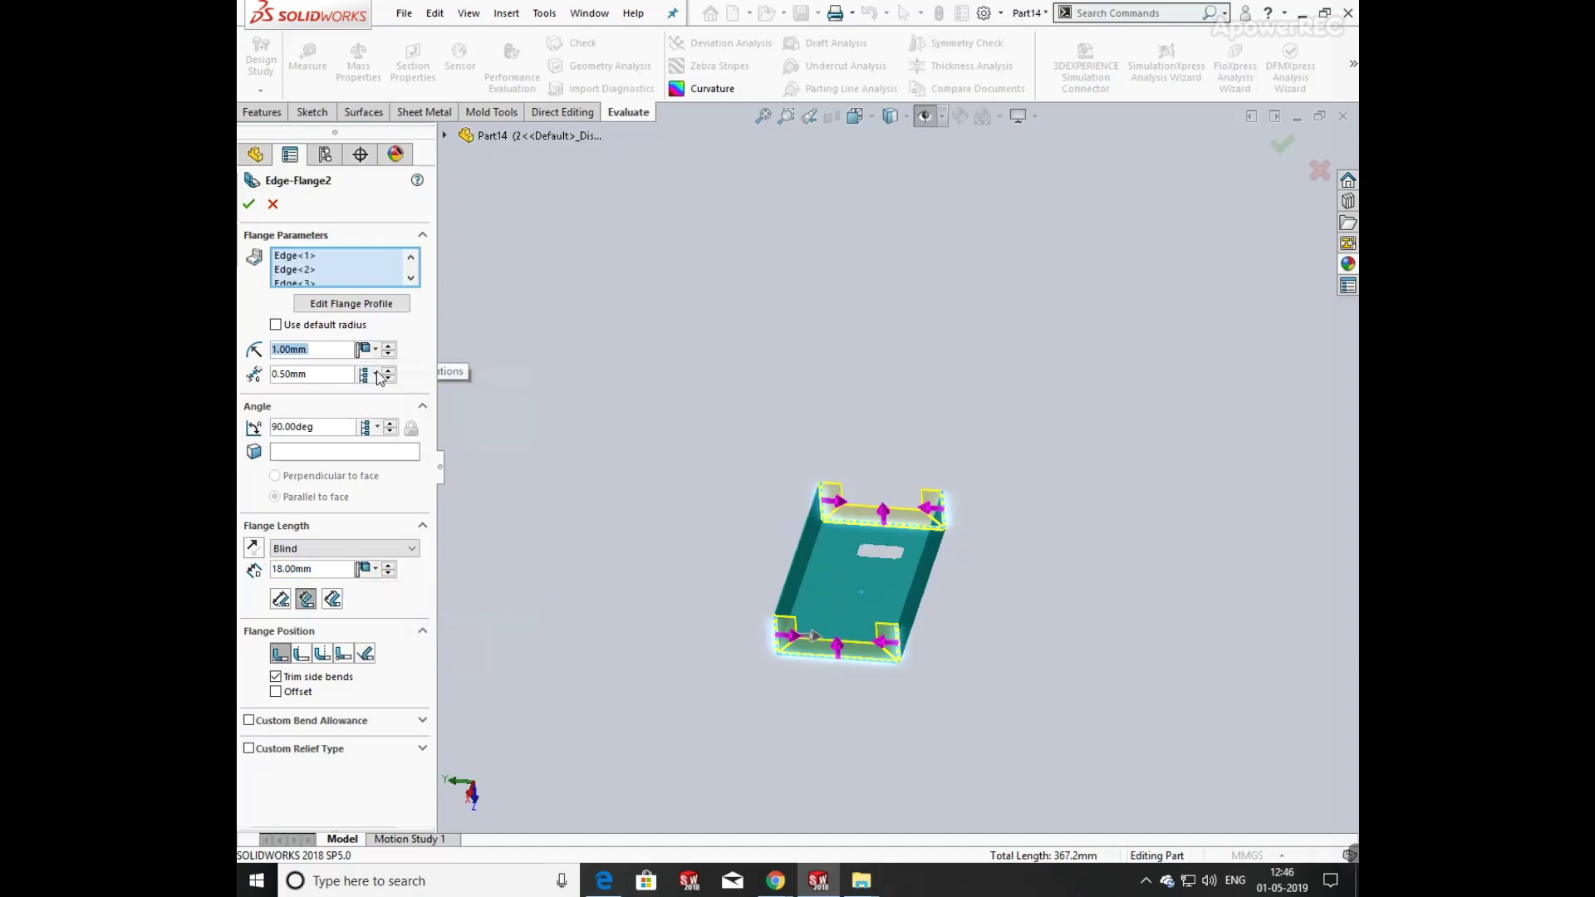
pyautogui.click(376, 375)
pyautogui.click(385, 398)
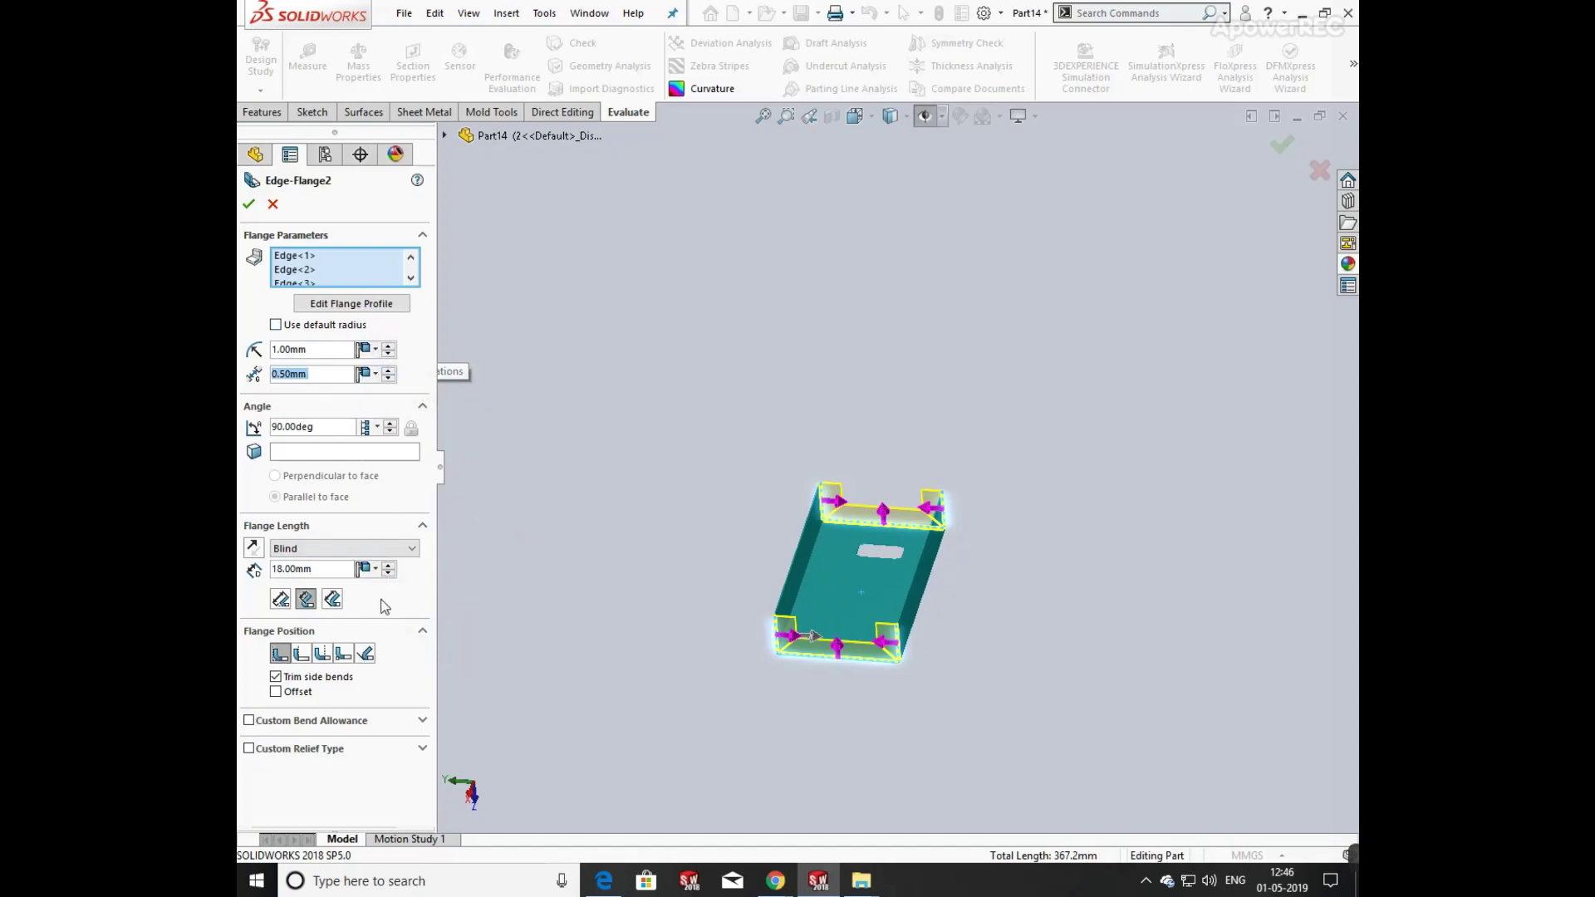
pyautogui.click(253, 211)
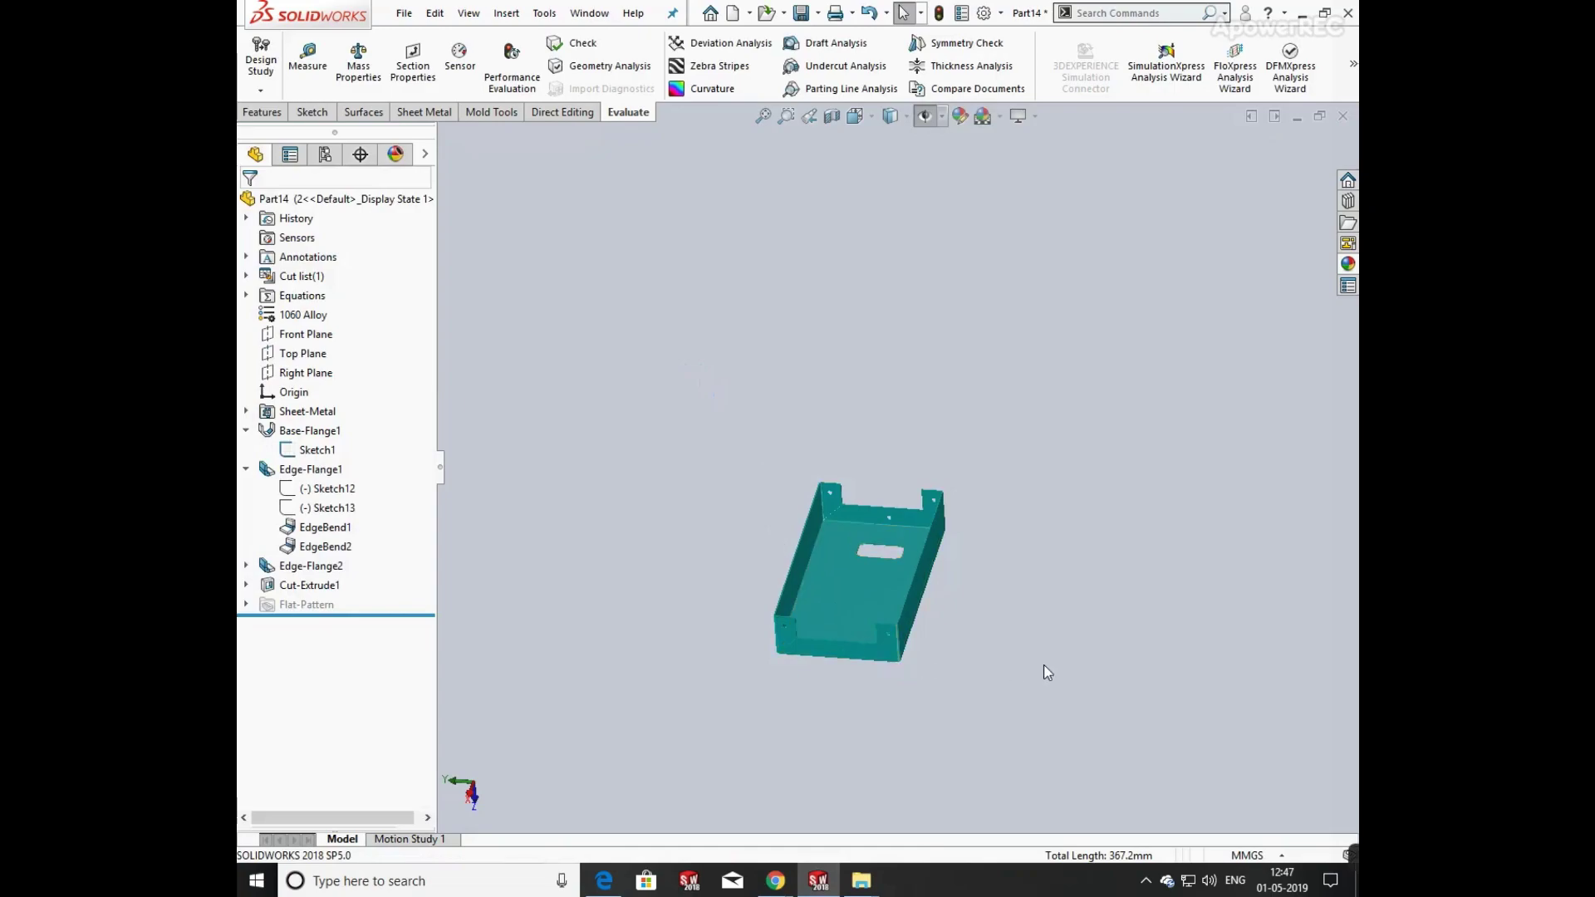
pyautogui.moveTo(1043, 665); pyautogui.dragTo(1100, 494, button='middle')
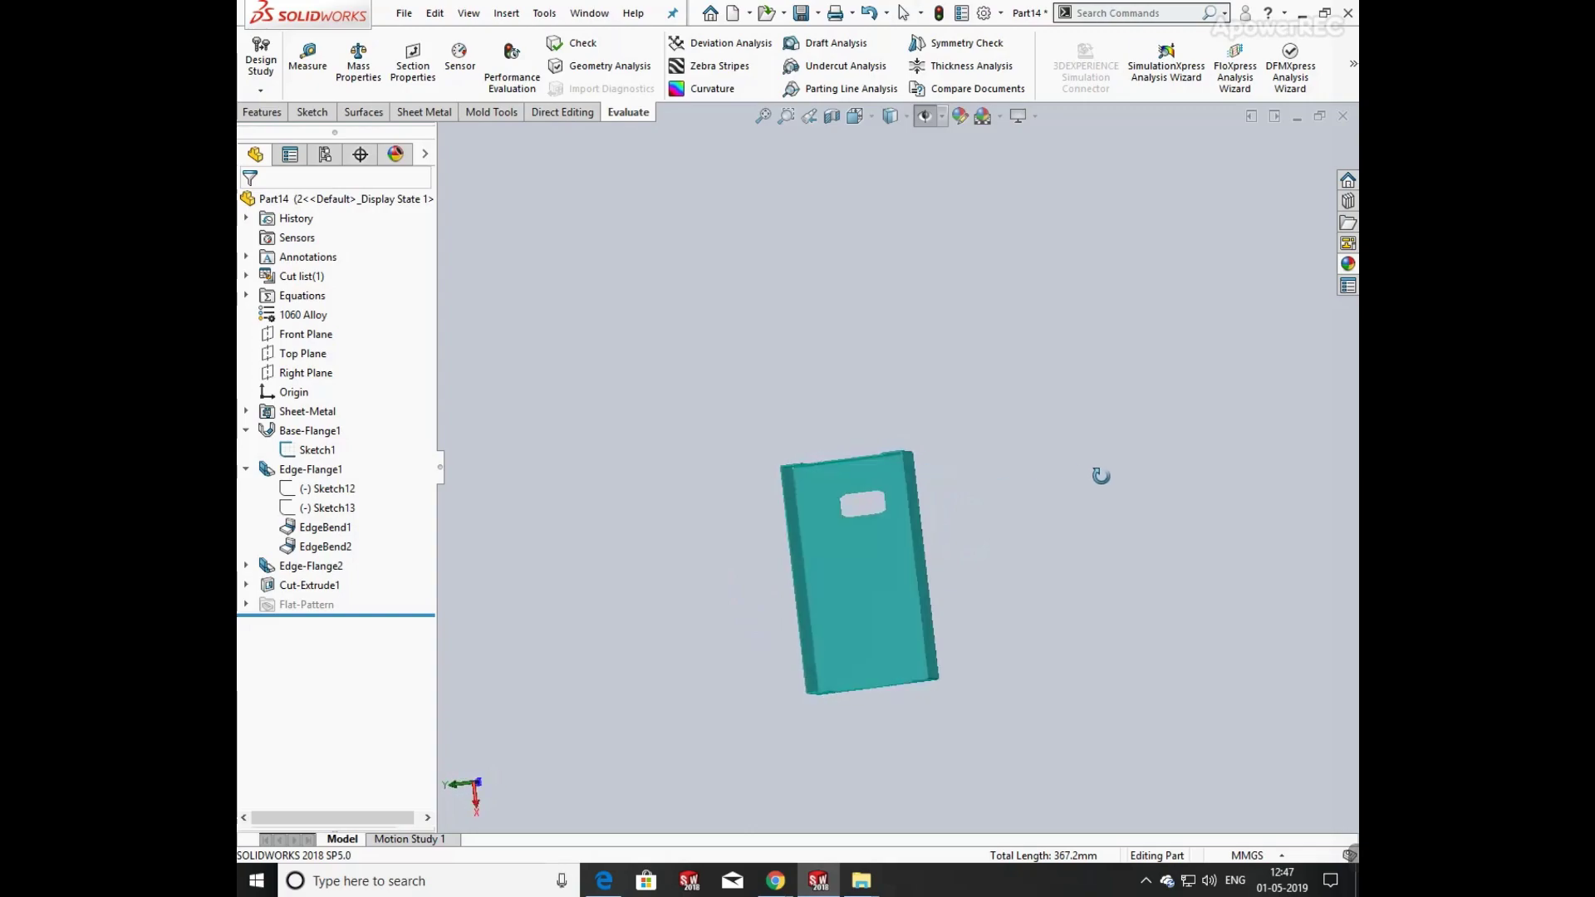
pyautogui.press('space')
pyautogui.click(781, 555)
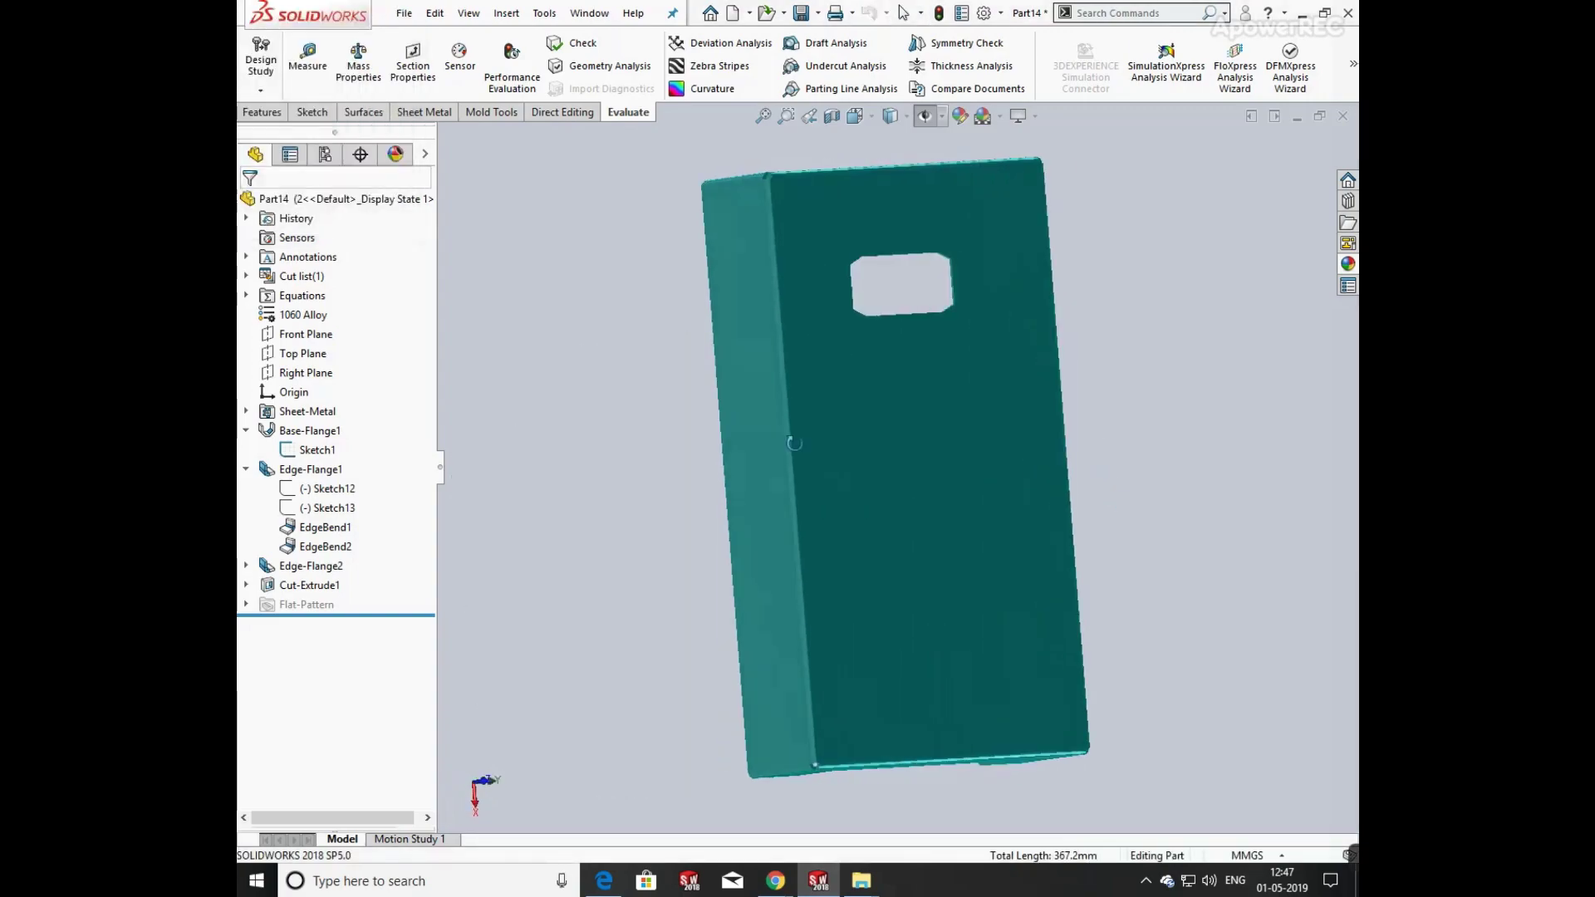
pyautogui.click(325, 155)
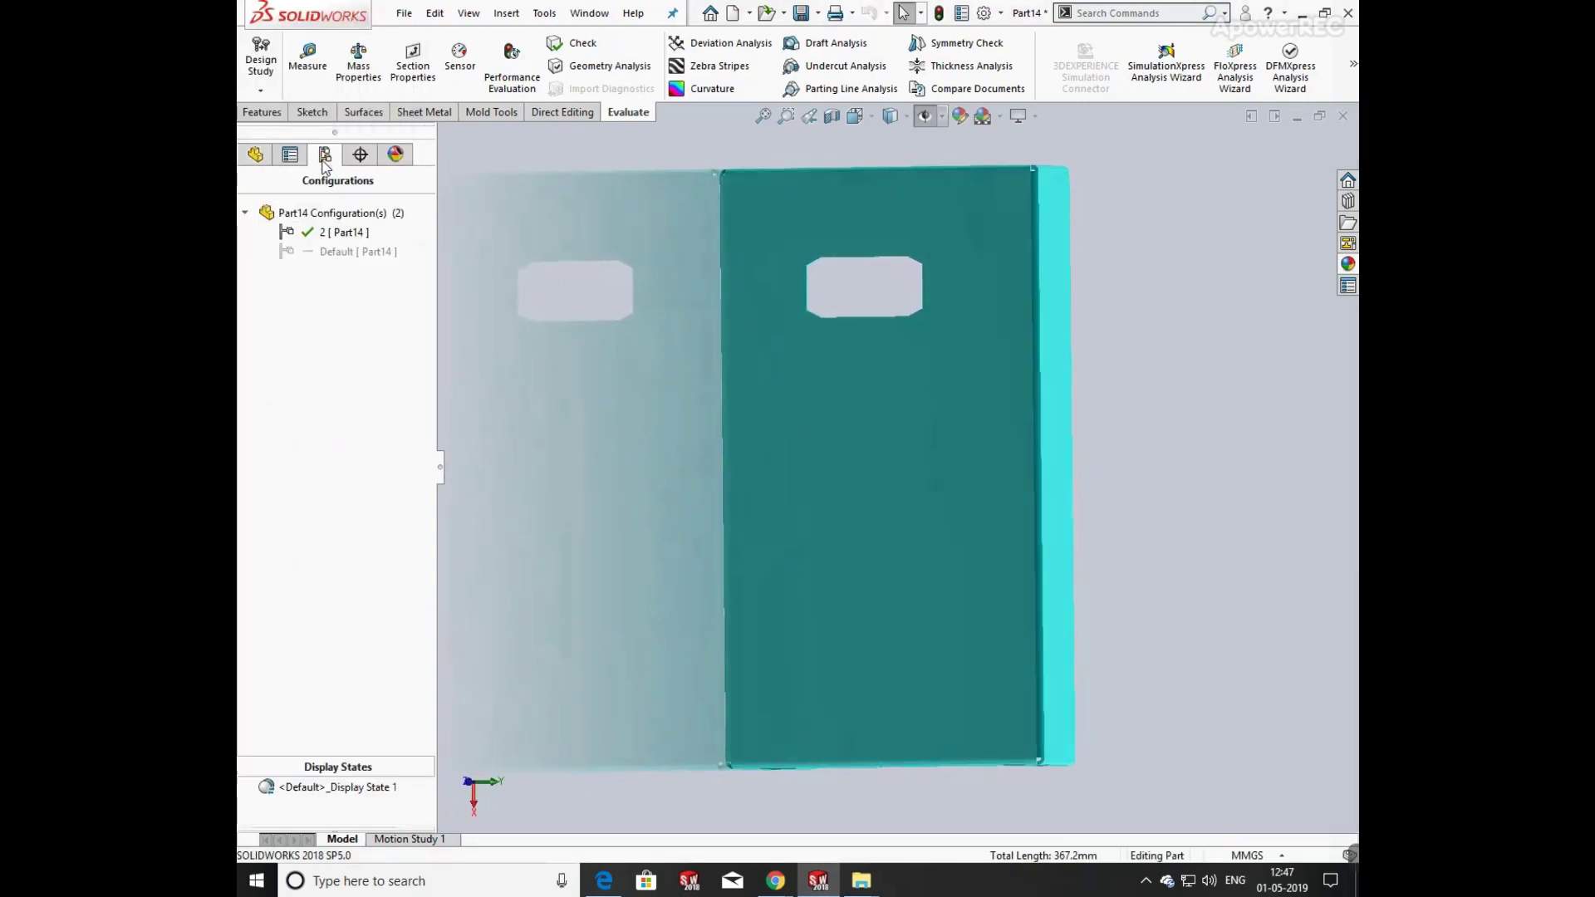
pyautogui.doubleClick(322, 251)
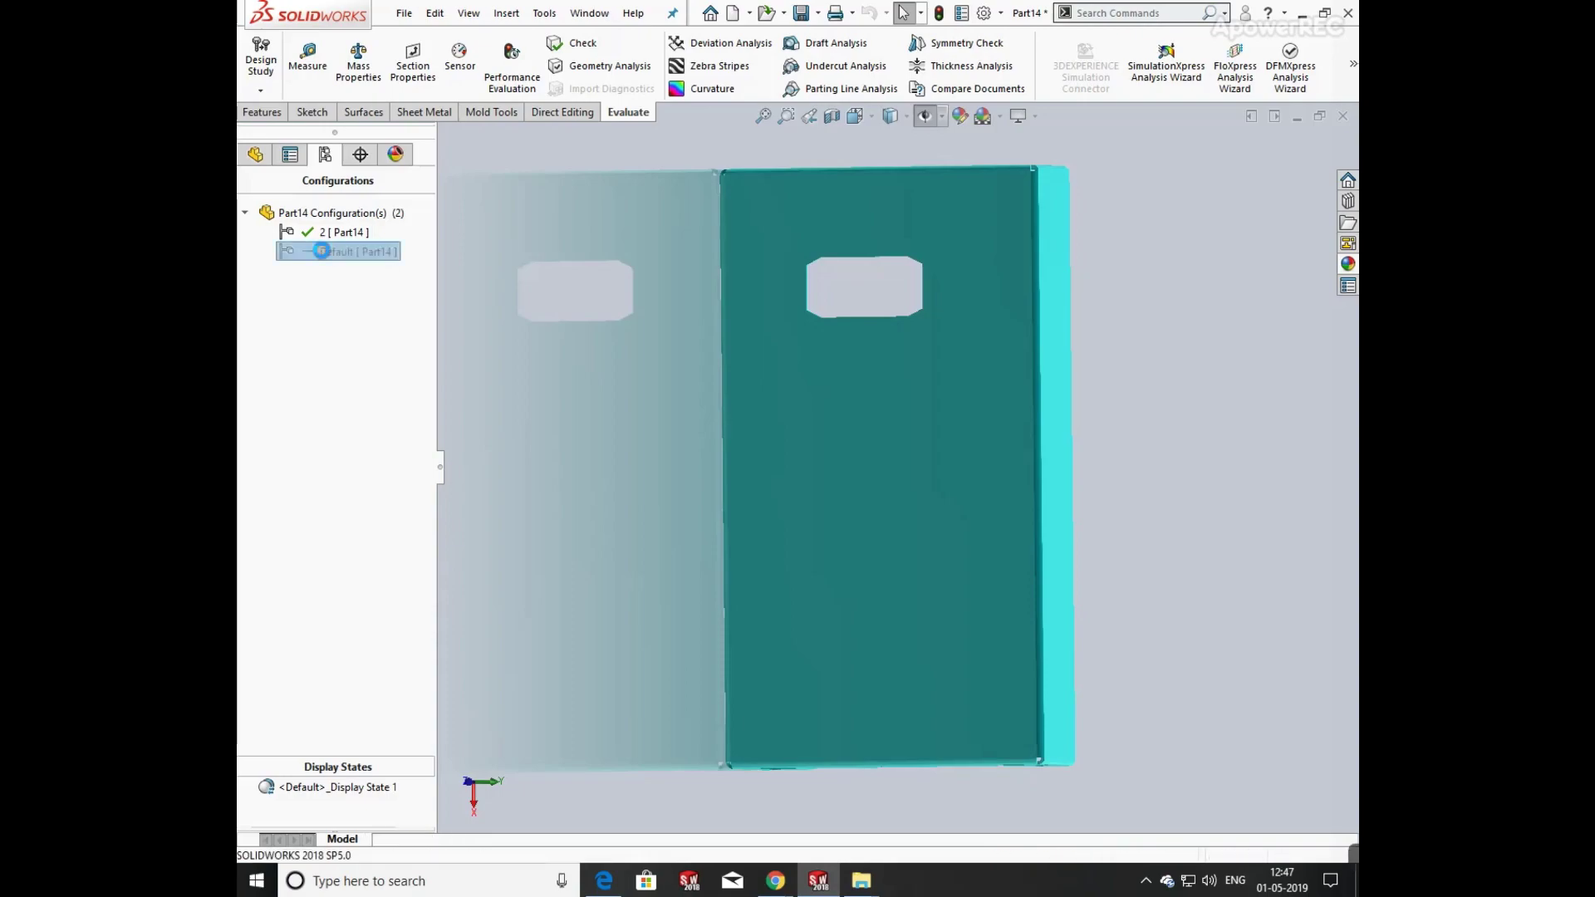
pyautogui.moveTo(1088, 354); pyautogui.dragTo(748, 316, button='middle')
pyautogui.click(356, 234)
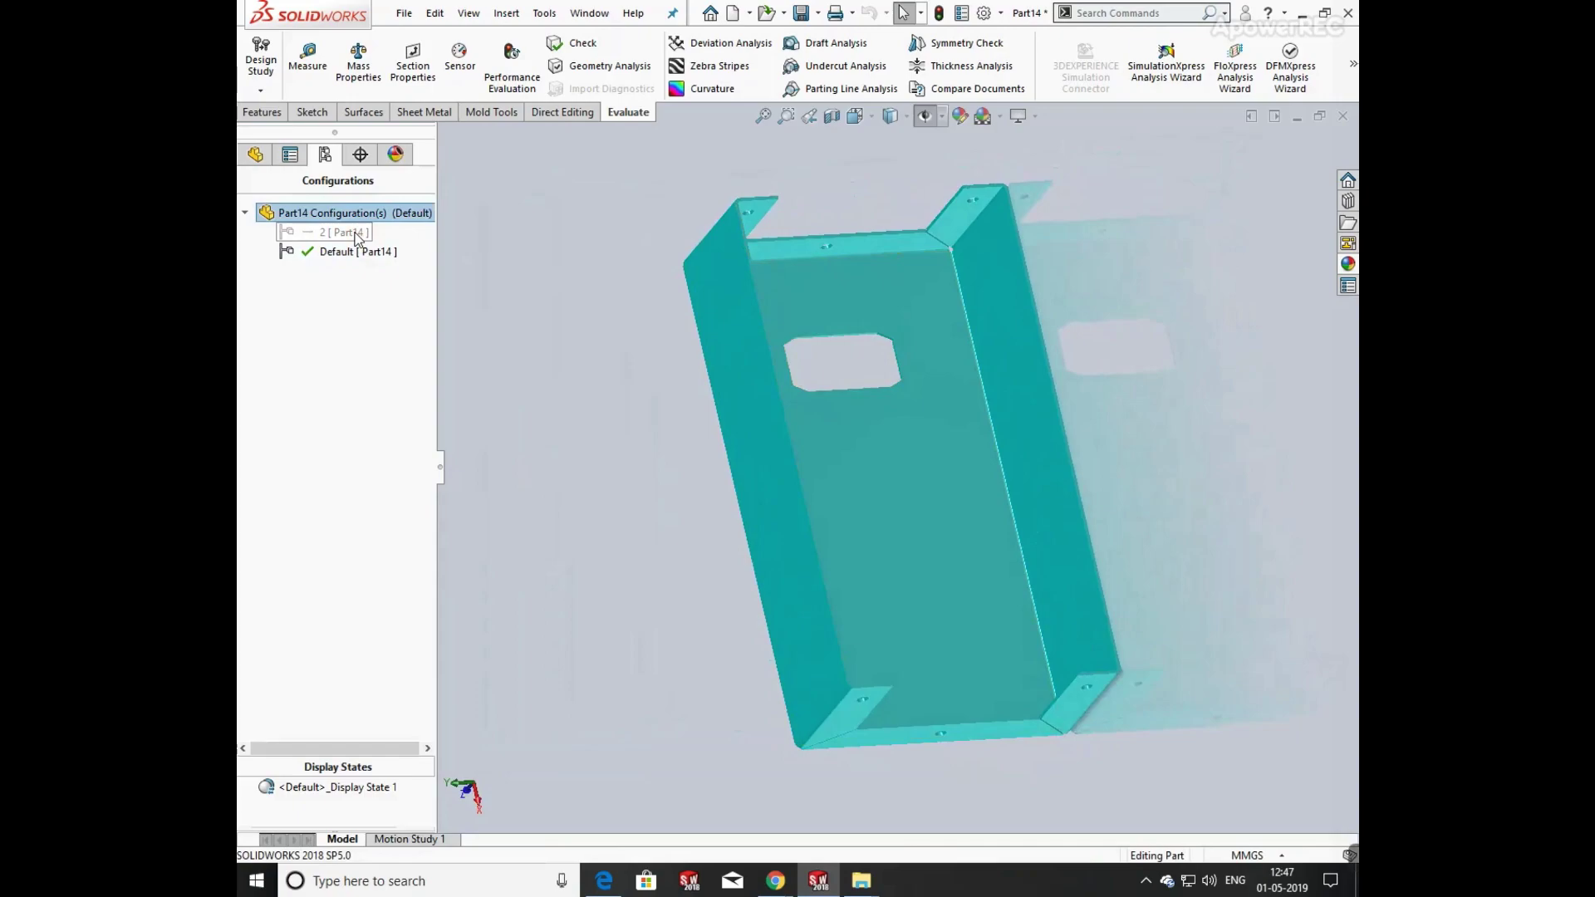
pyautogui.doubleClick(346, 233)
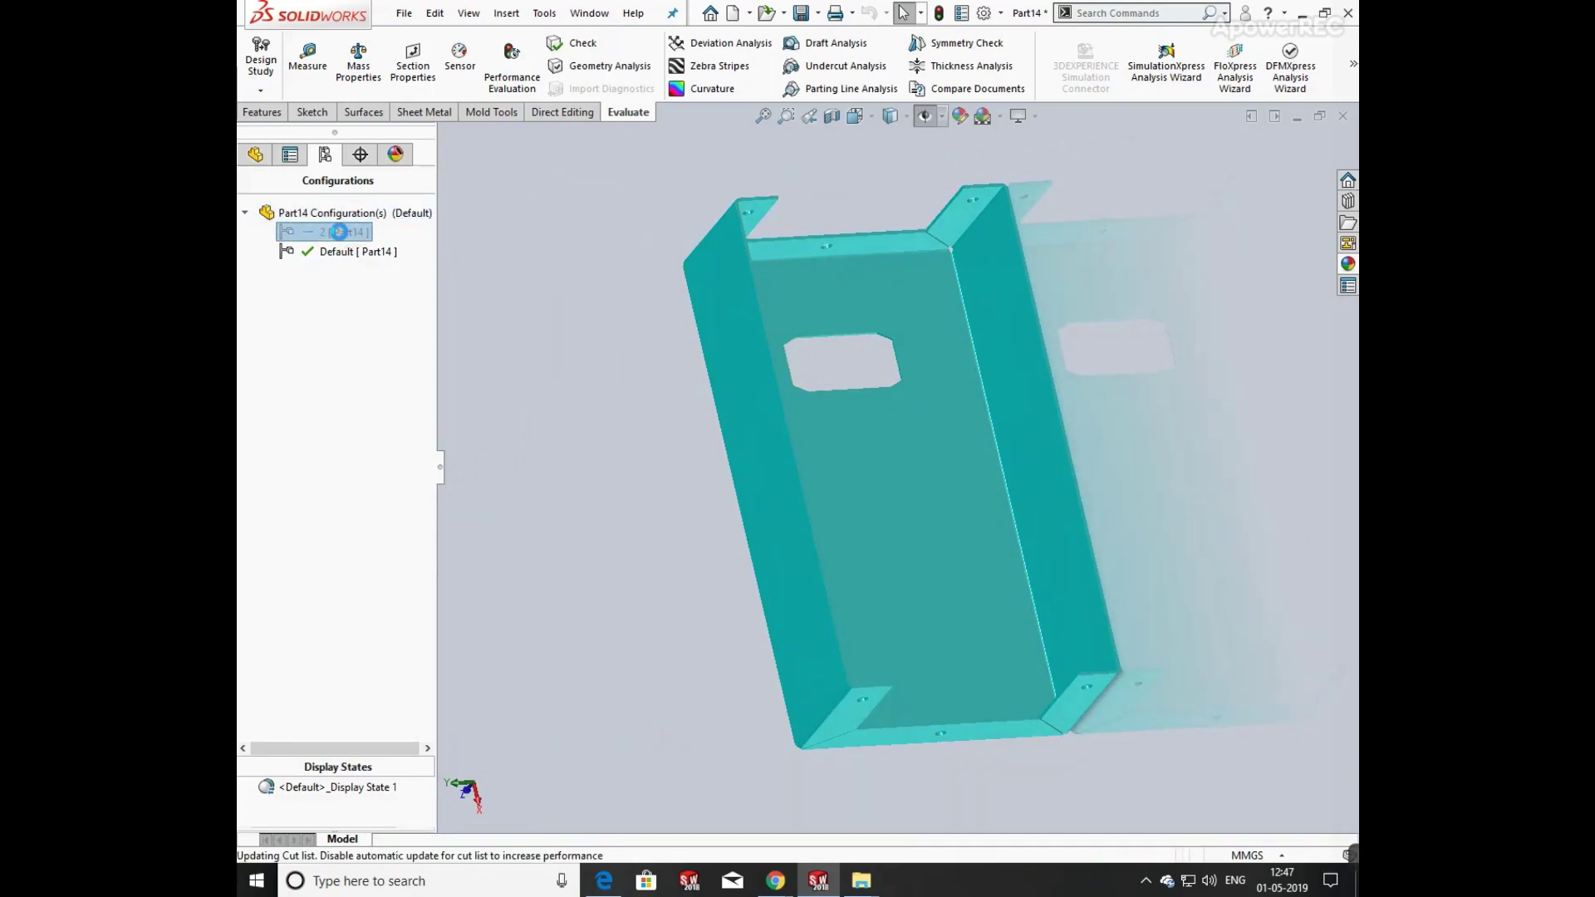
pyautogui.doubleClick(337, 250)
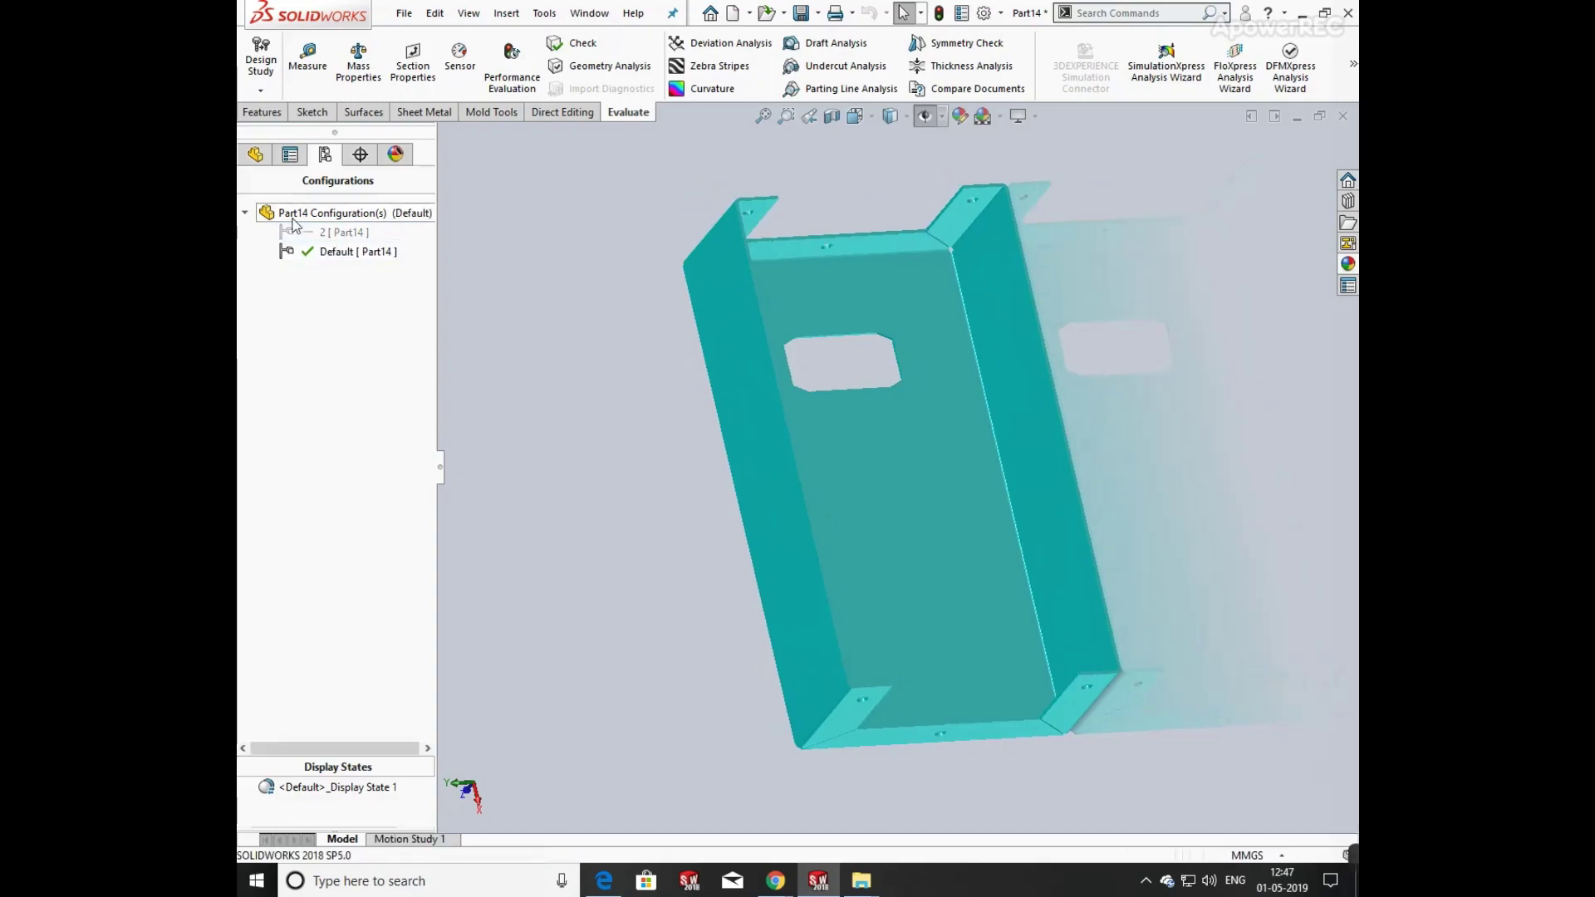
pyautogui.click(257, 156)
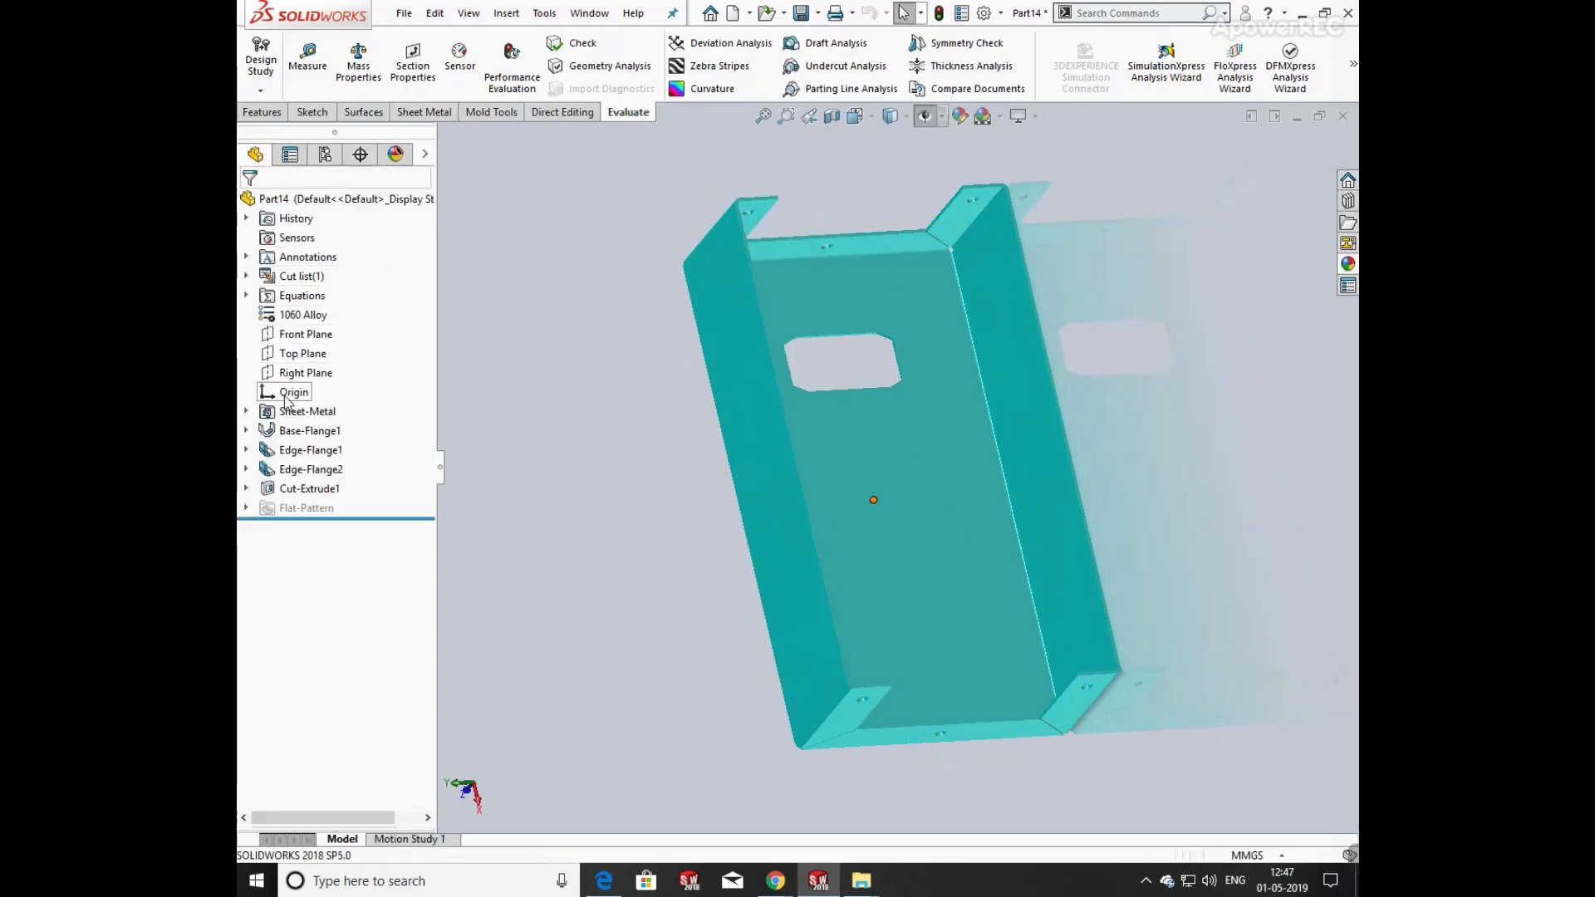
pyautogui.click(245, 431)
pyautogui.click(312, 449)
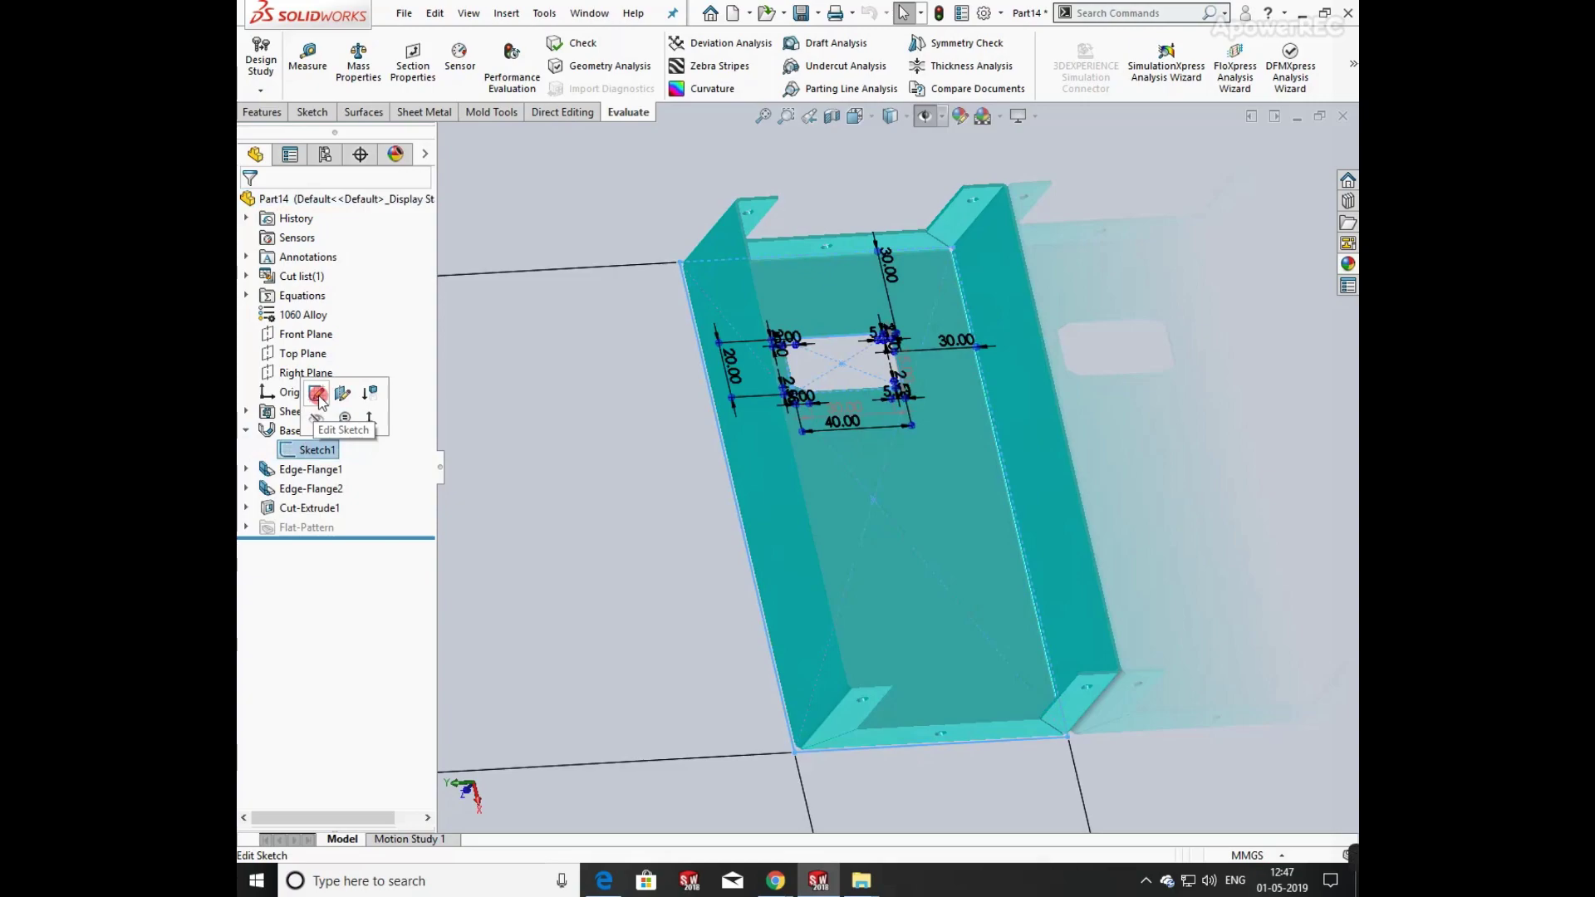
pyautogui.click(314, 399)
pyautogui.scroll(5, 929, 395)
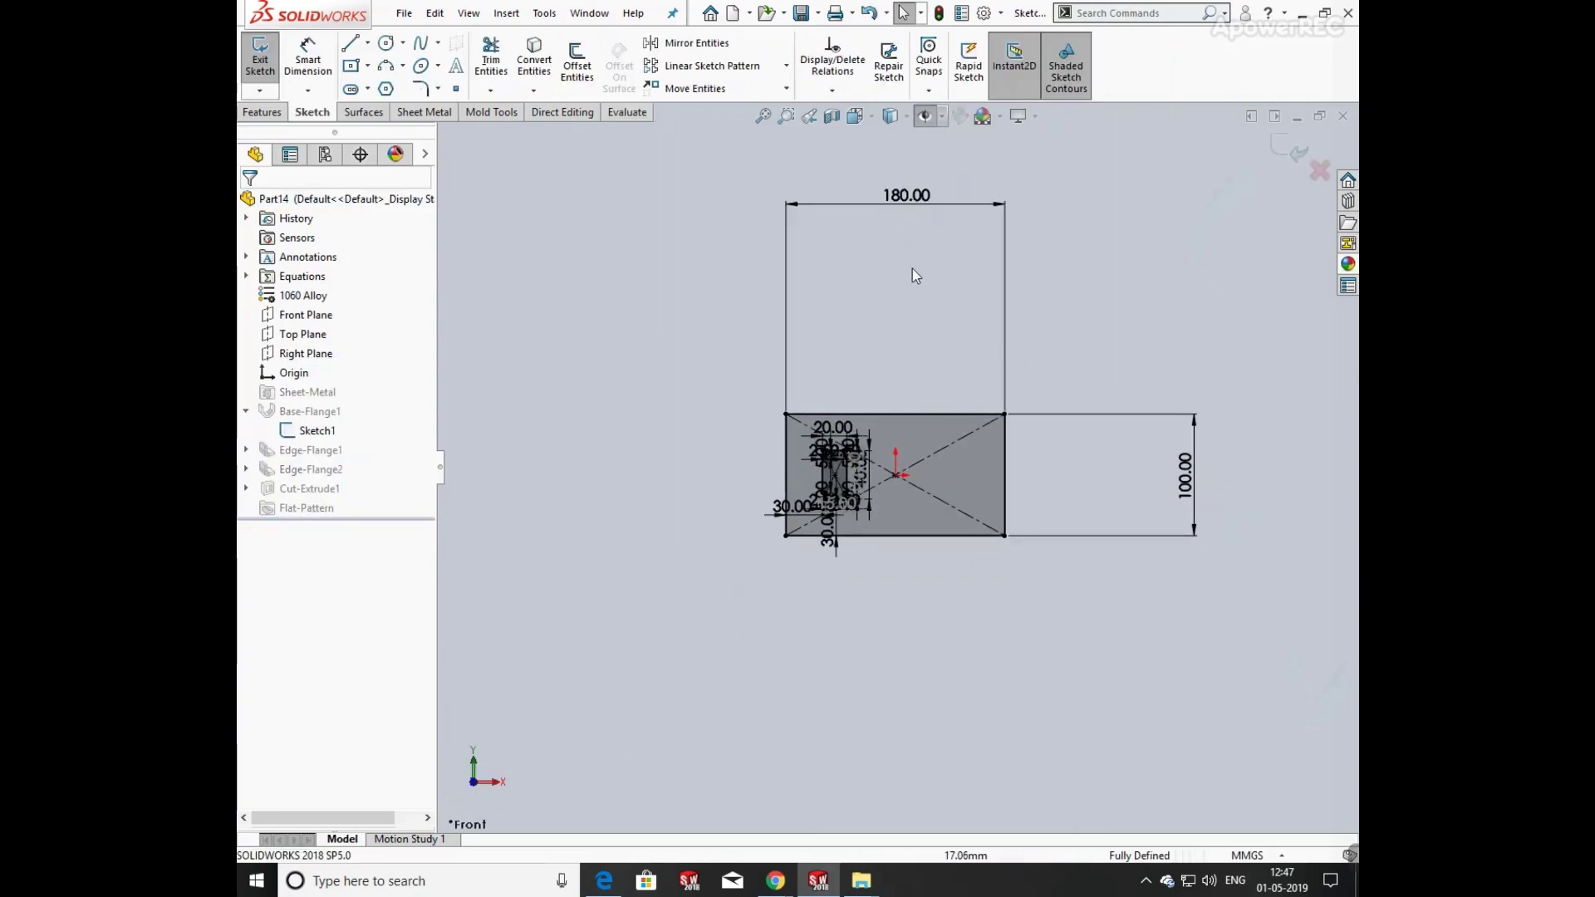
pyautogui.click(1290, 150)
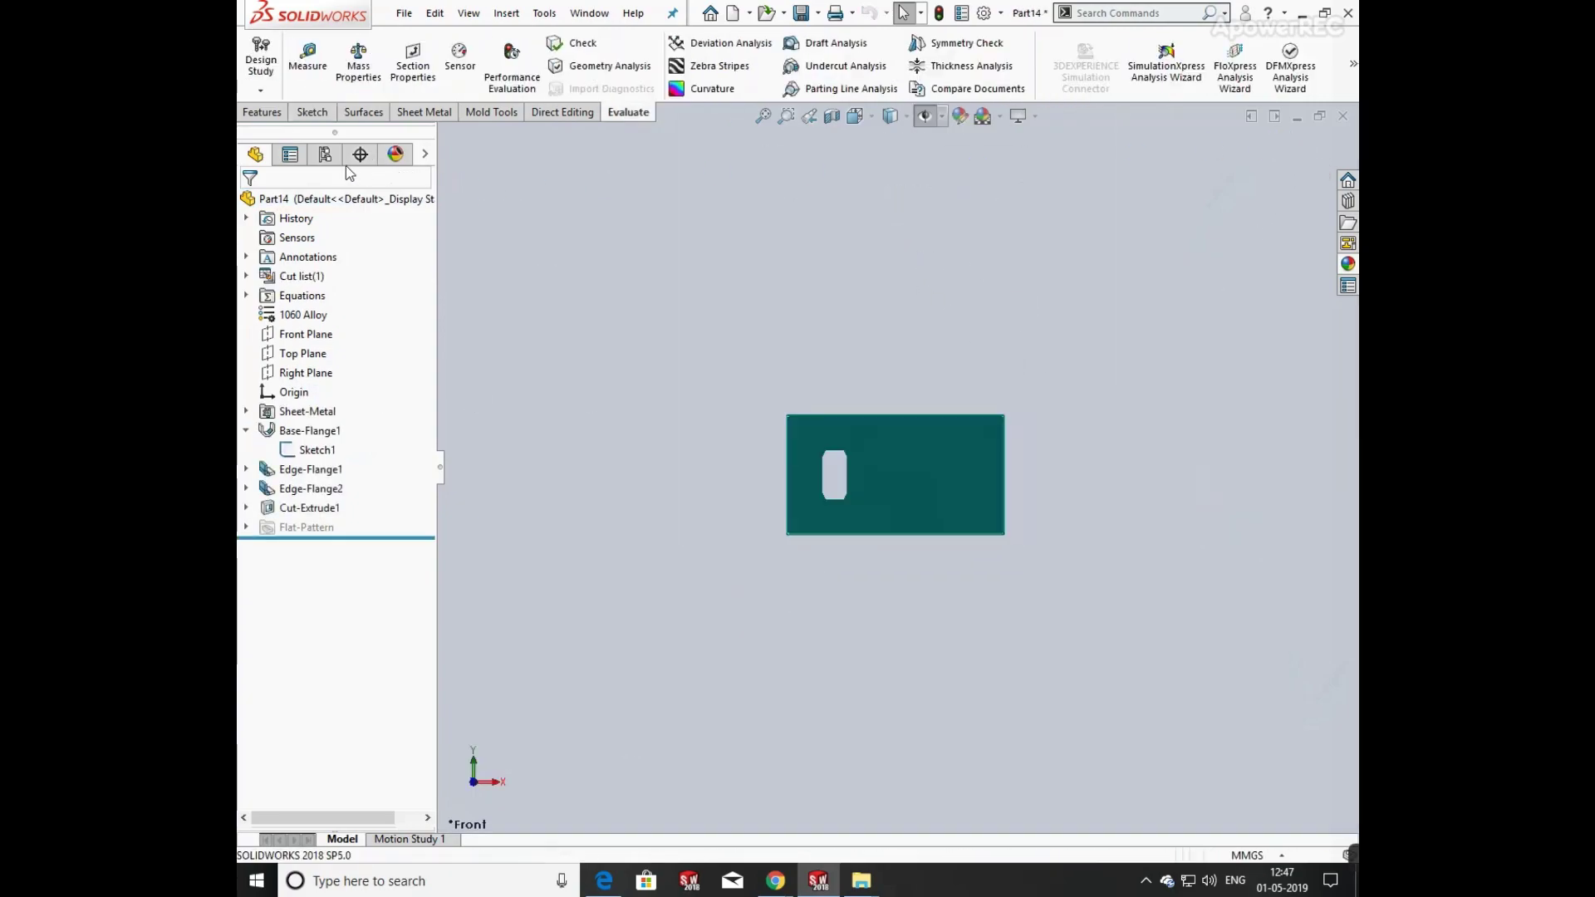
pyautogui.click(326, 155)
pyautogui.doubleClick(326, 233)
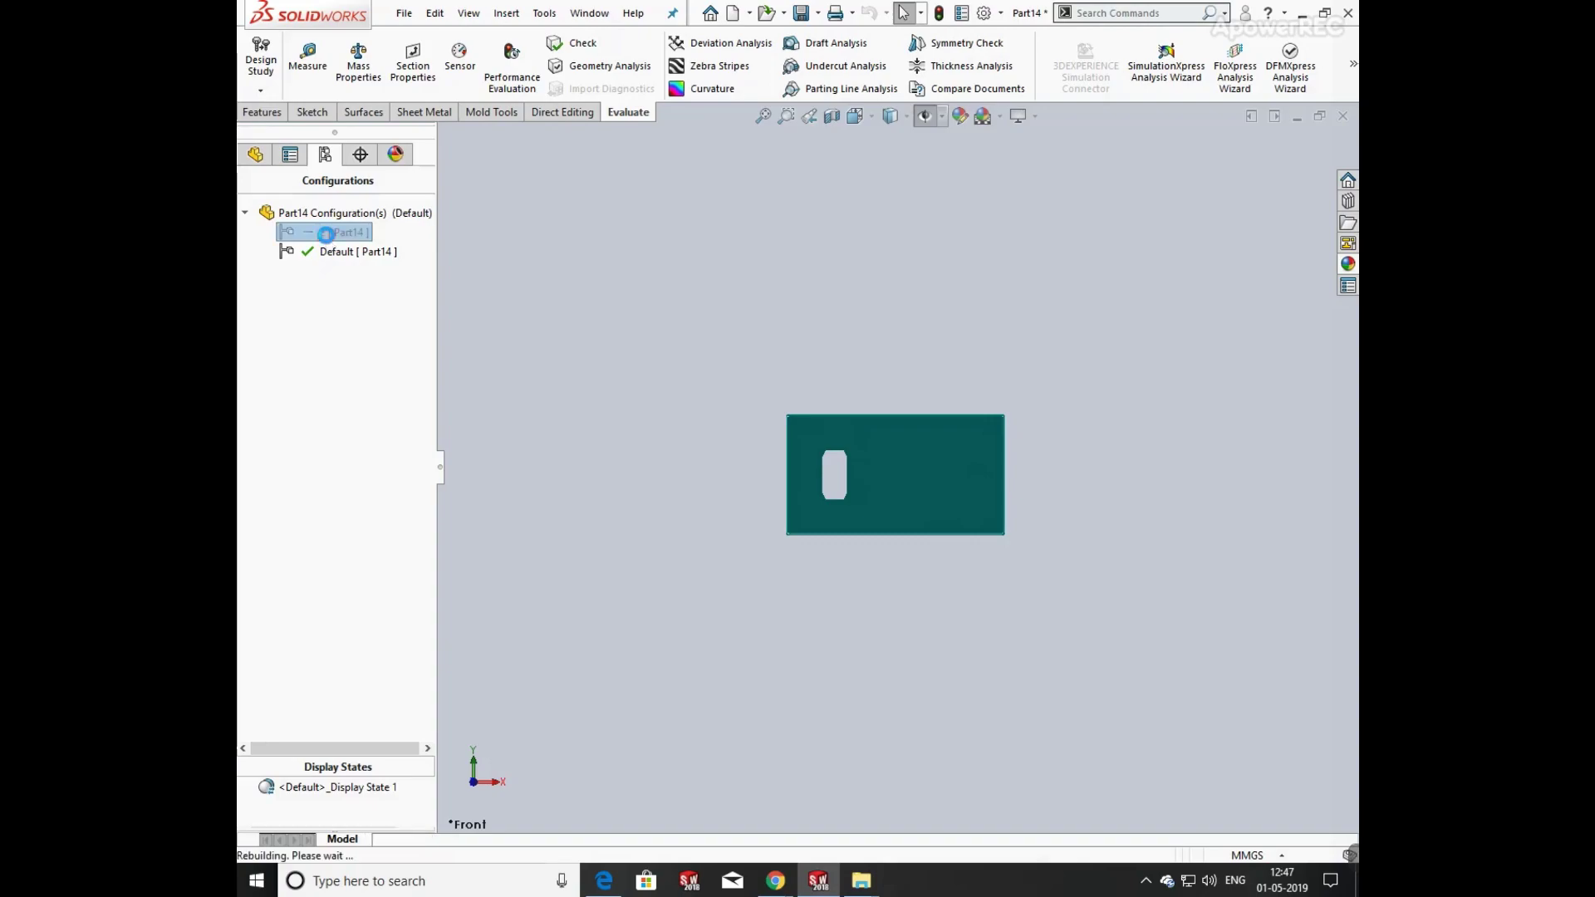
pyautogui.click(255, 154)
pyautogui.click(246, 431)
pyautogui.click(312, 449)
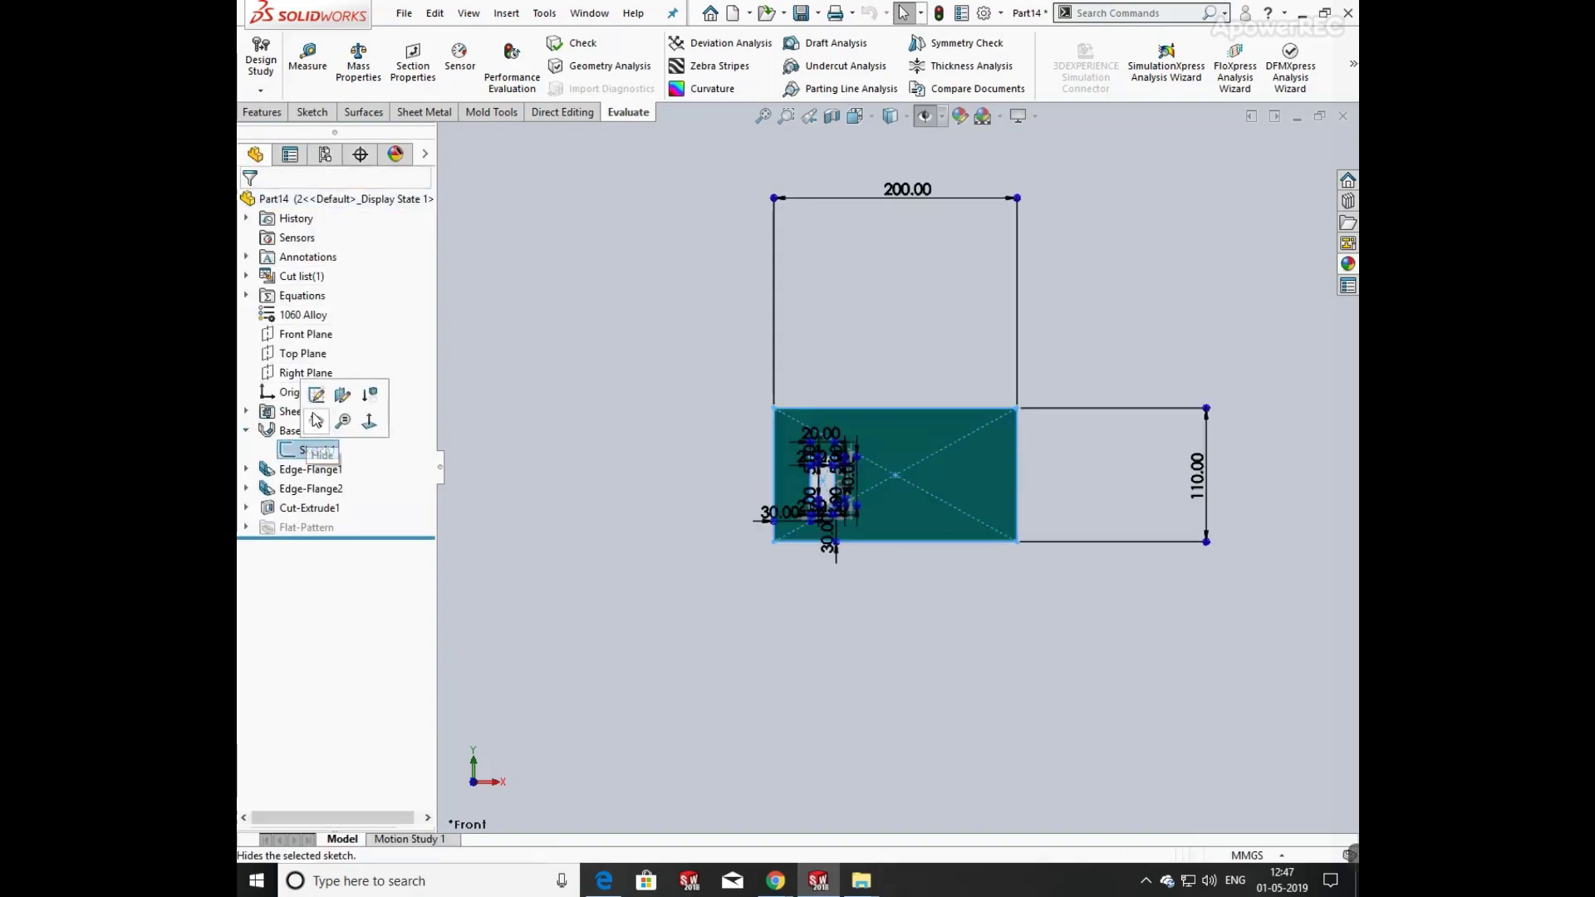
pyautogui.click(316, 394)
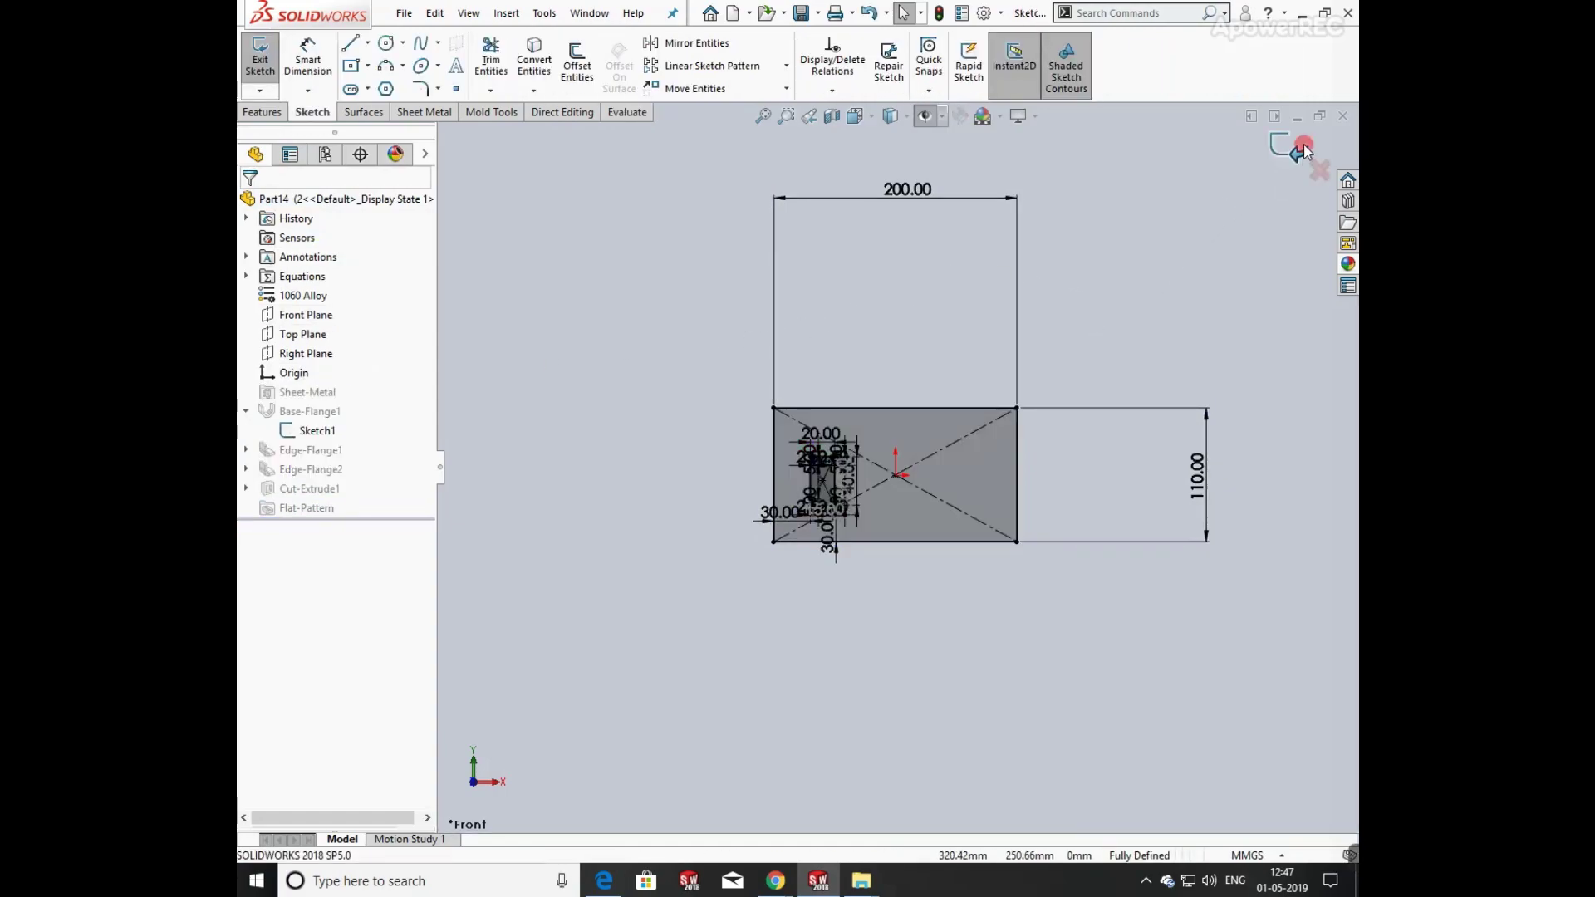
pyautogui.click(1296, 149)
pyautogui.moveTo(1164, 321); pyautogui.dragTo(862, 574, button='middle')
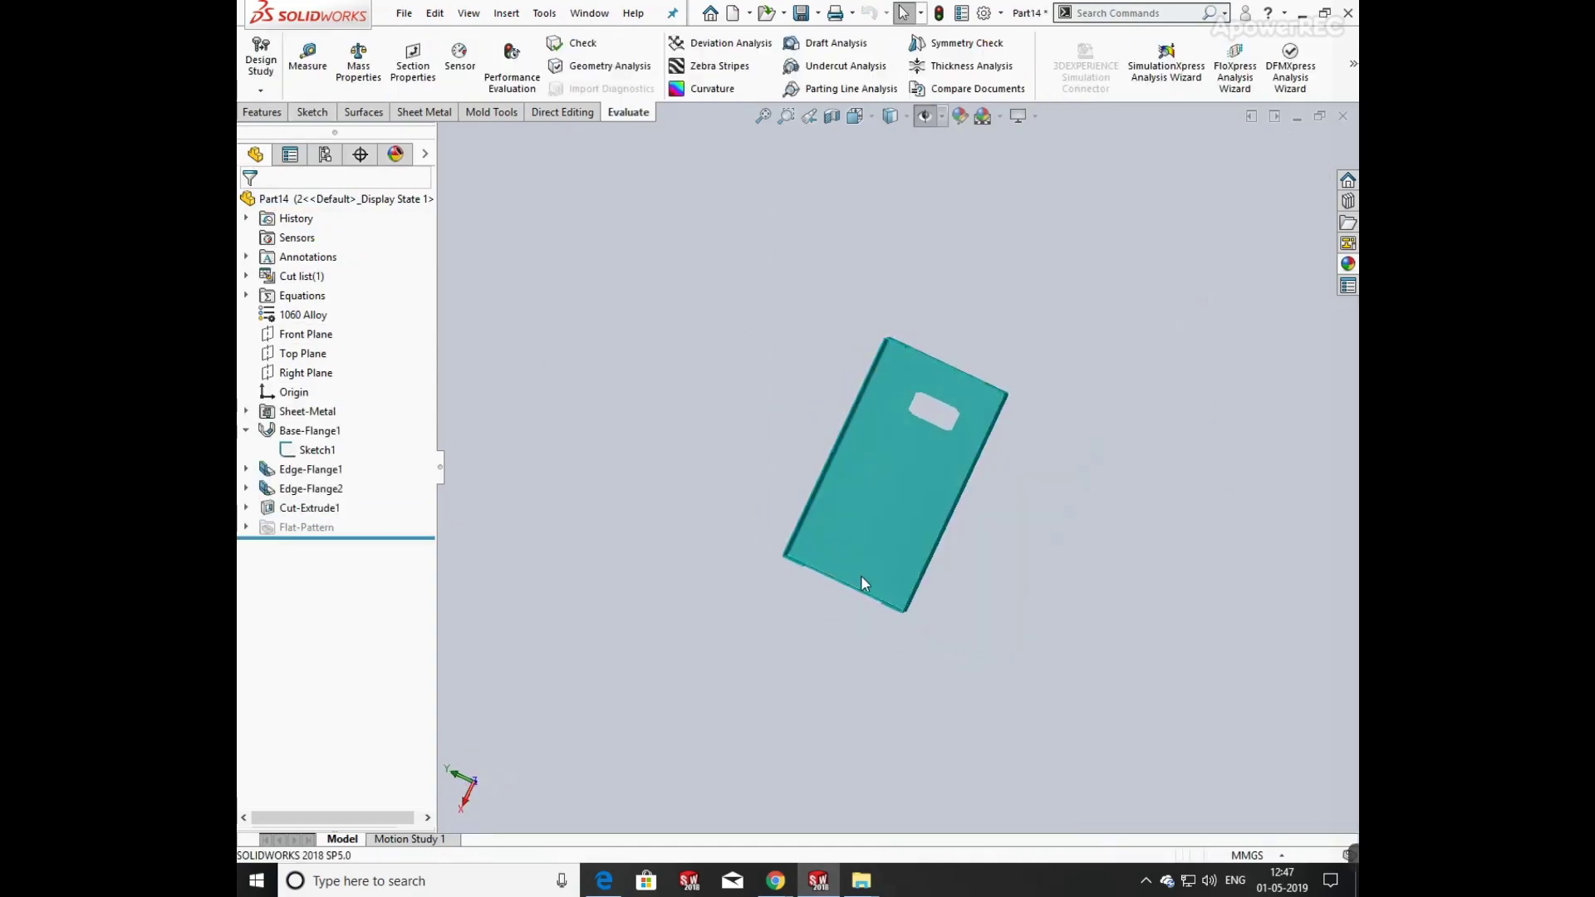
pyautogui.moveTo(953, 251); pyautogui.dragTo(831, 207, button='middle')
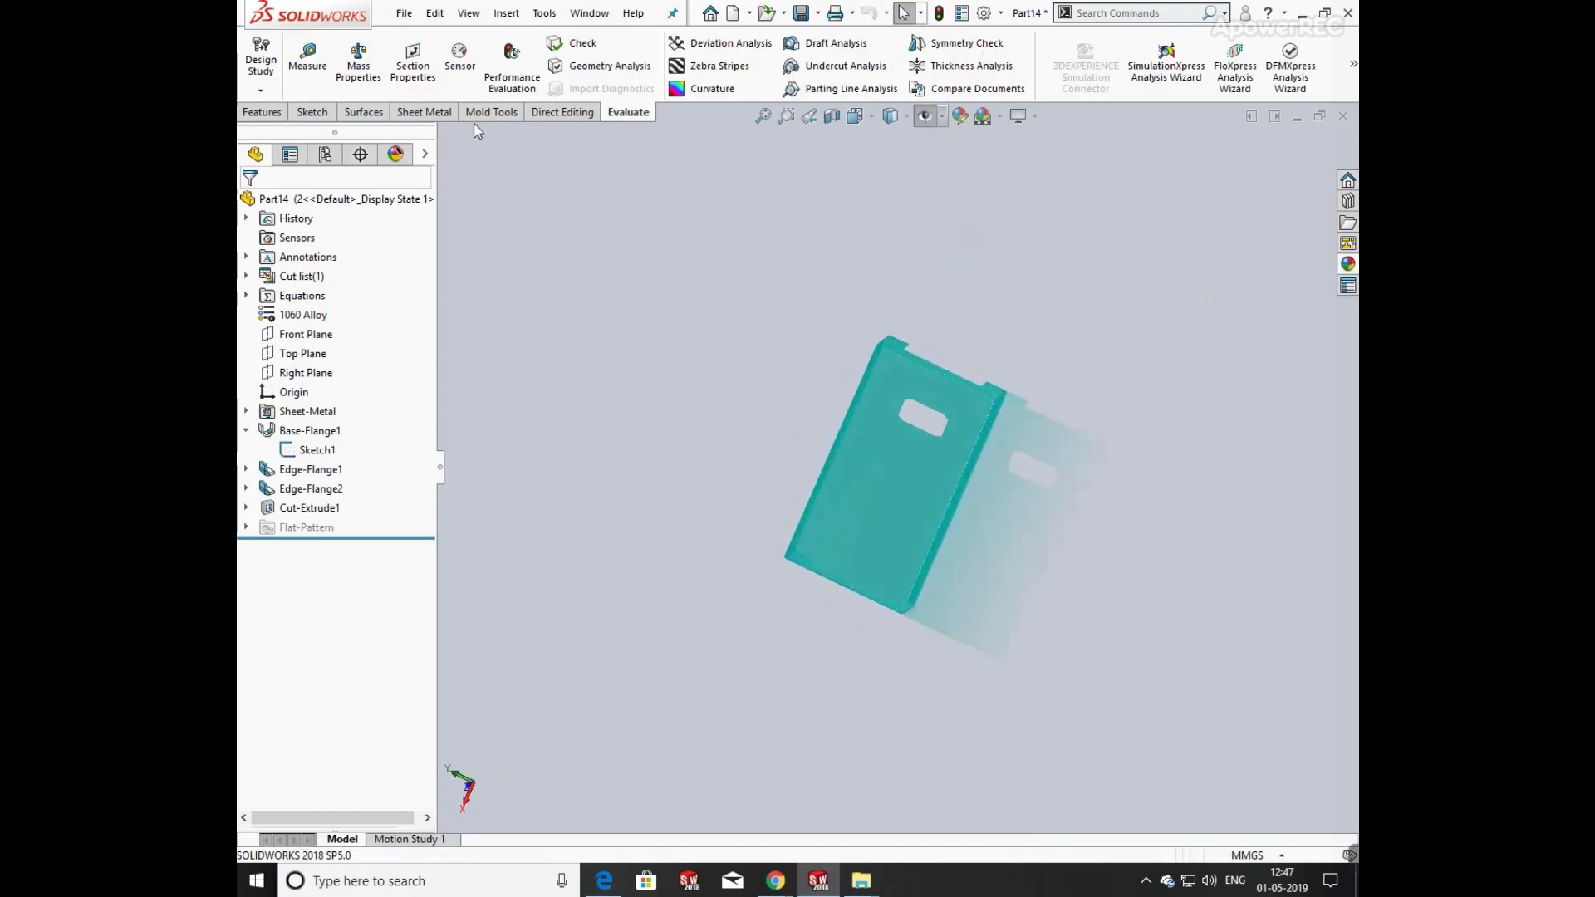
pyautogui.click(423, 112)
# - Unfold all eight bends with the large face fixed, creating Unfold1
pyautogui.press('space')
pyautogui.click(826, 506)
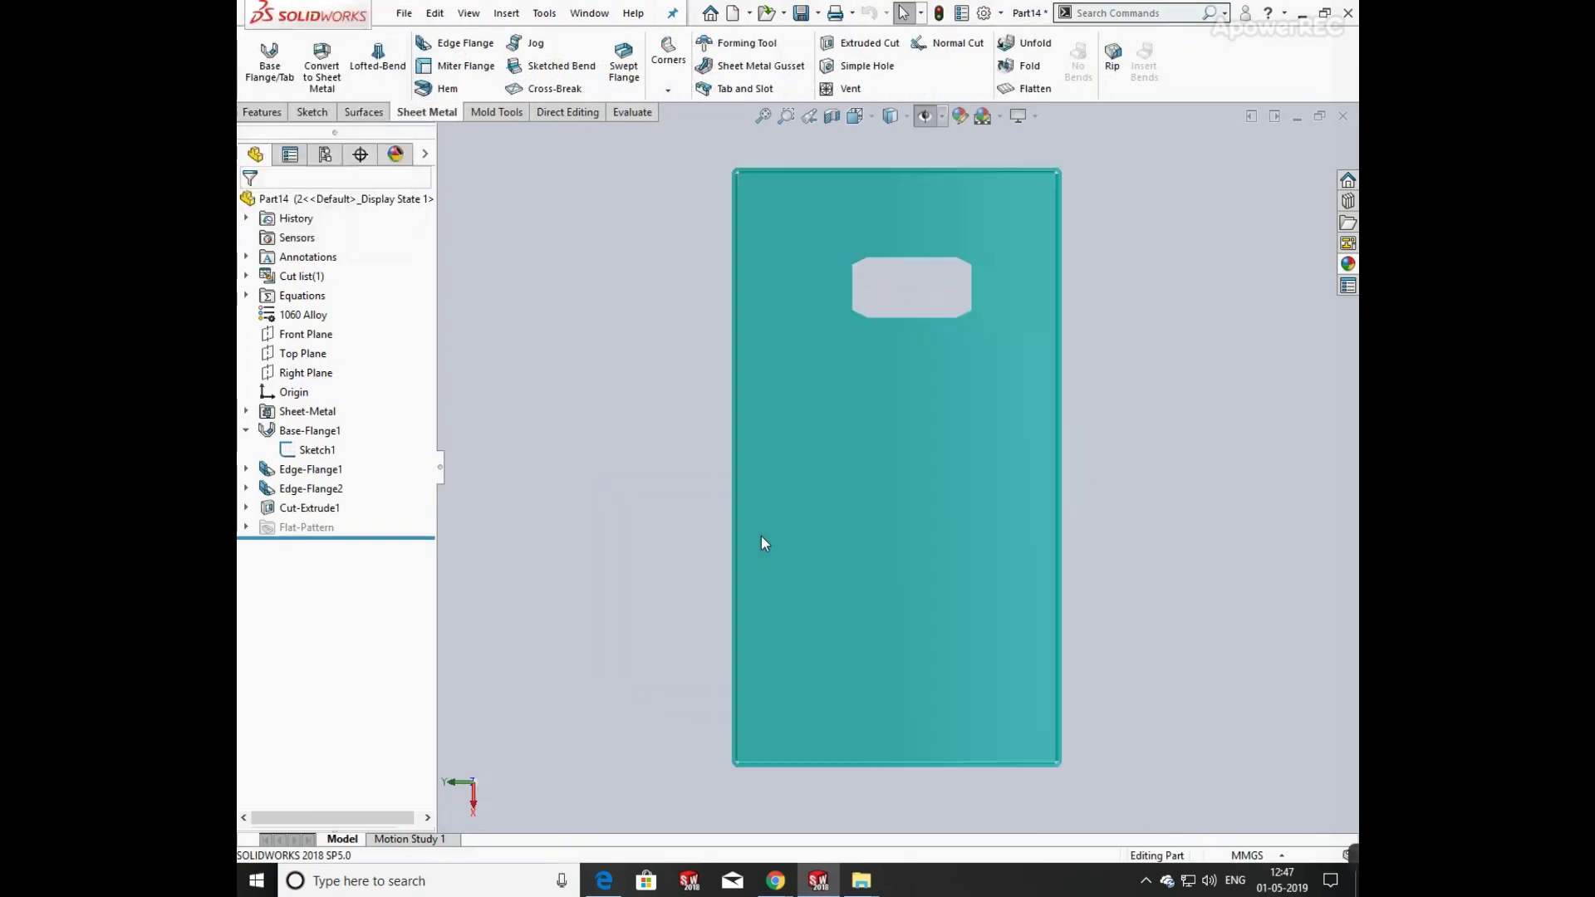
pyautogui.click(1027, 44)
pyautogui.moveTo(1104, 384); pyautogui.dragTo(1115, 257, button='middle')
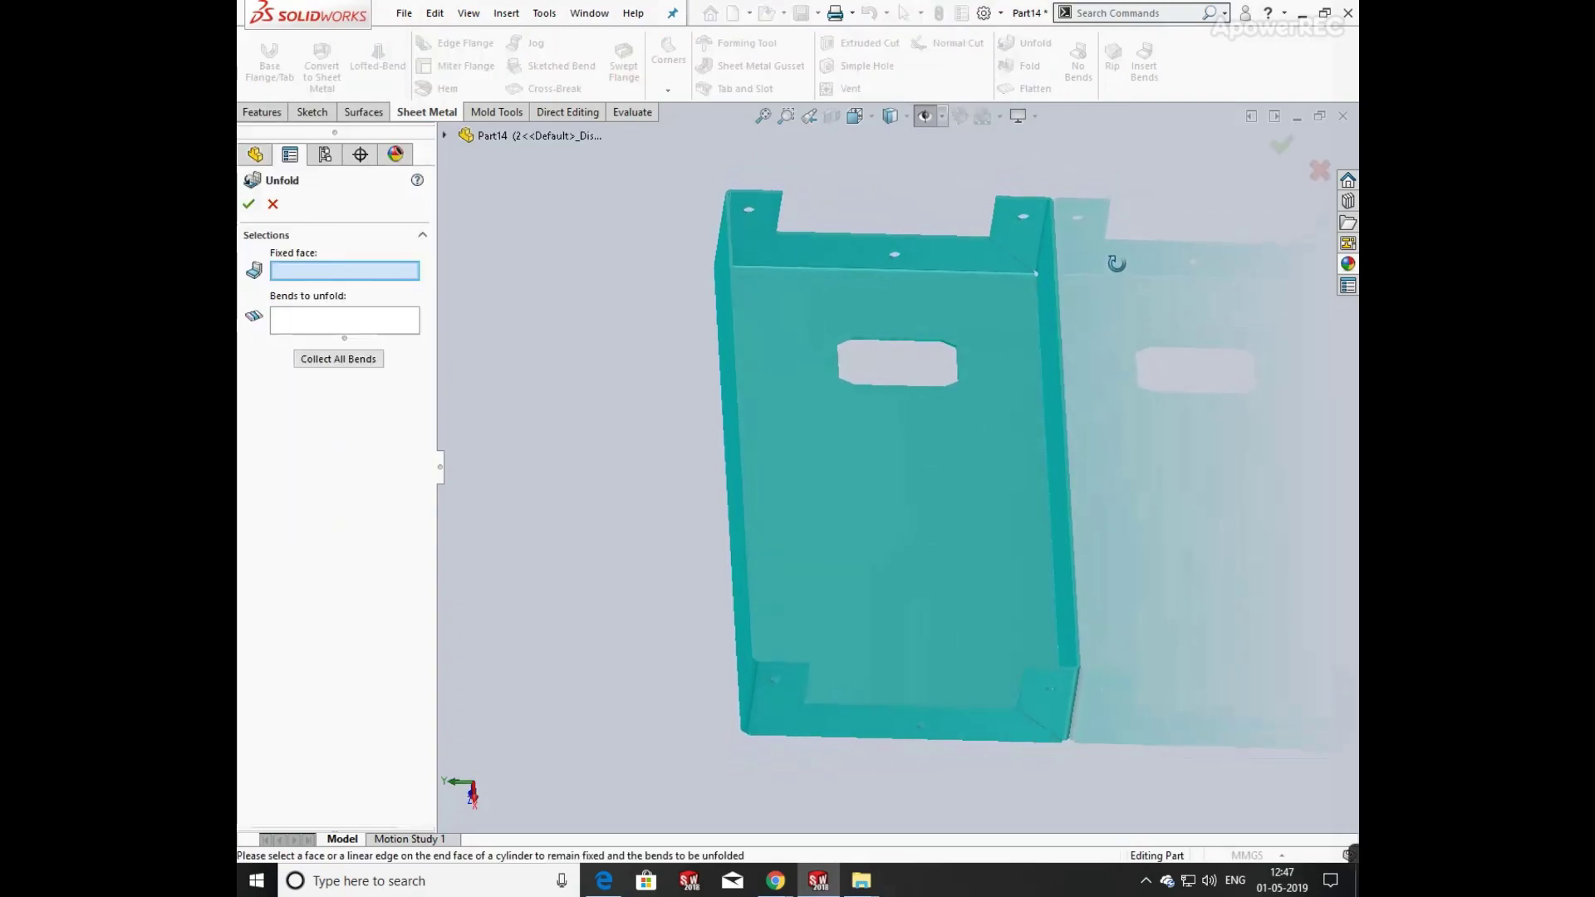
pyautogui.click(961, 474)
pyautogui.click(360, 360)
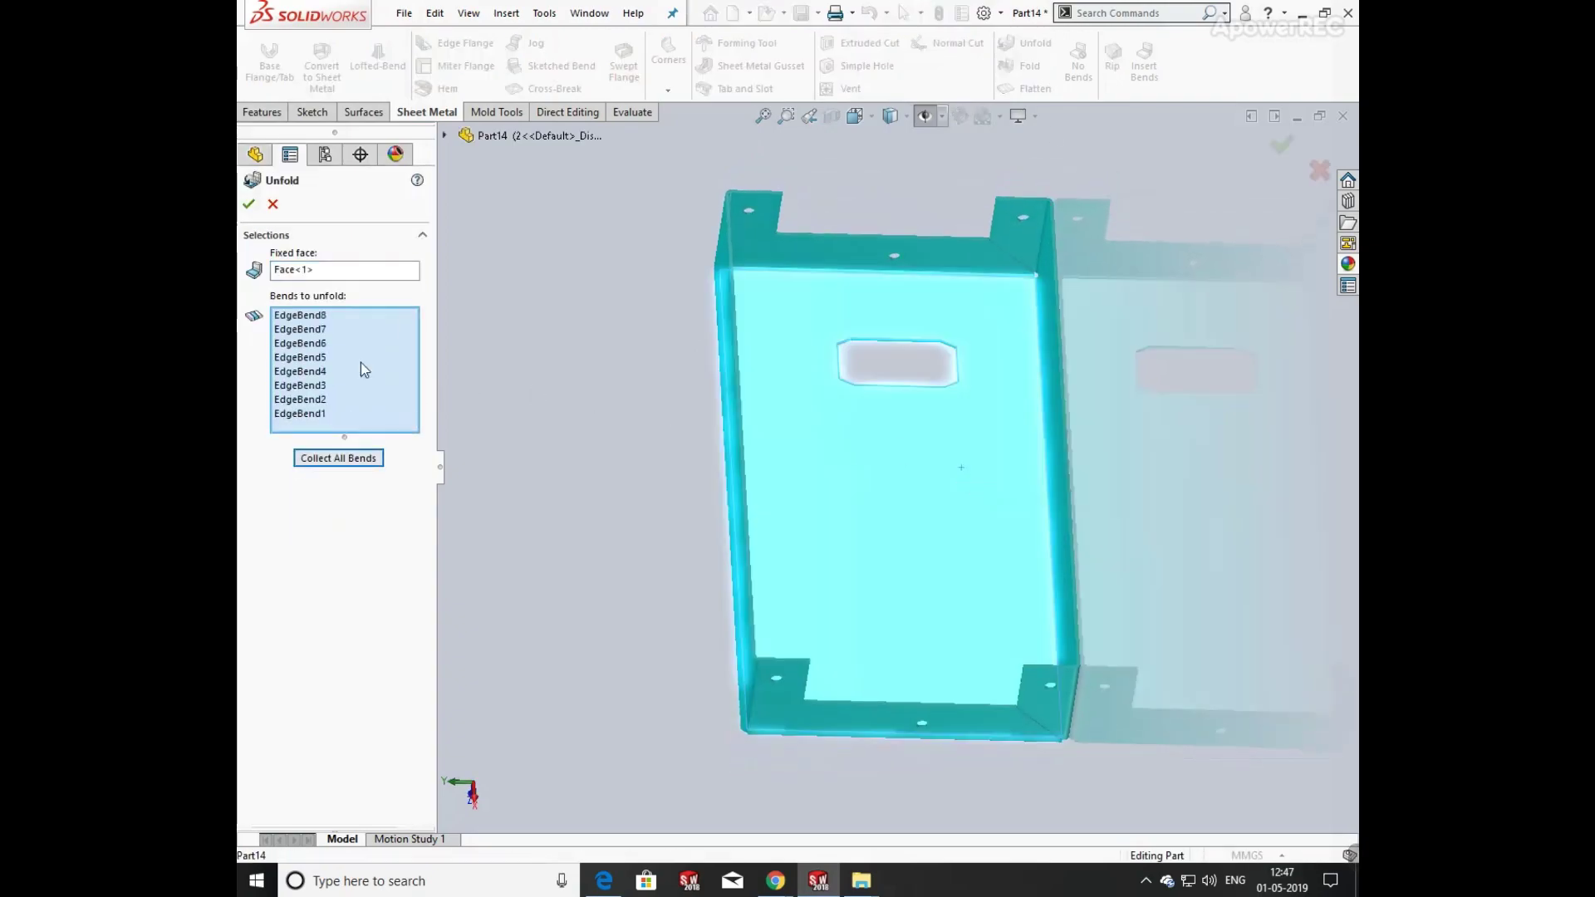
pyautogui.click(251, 207)
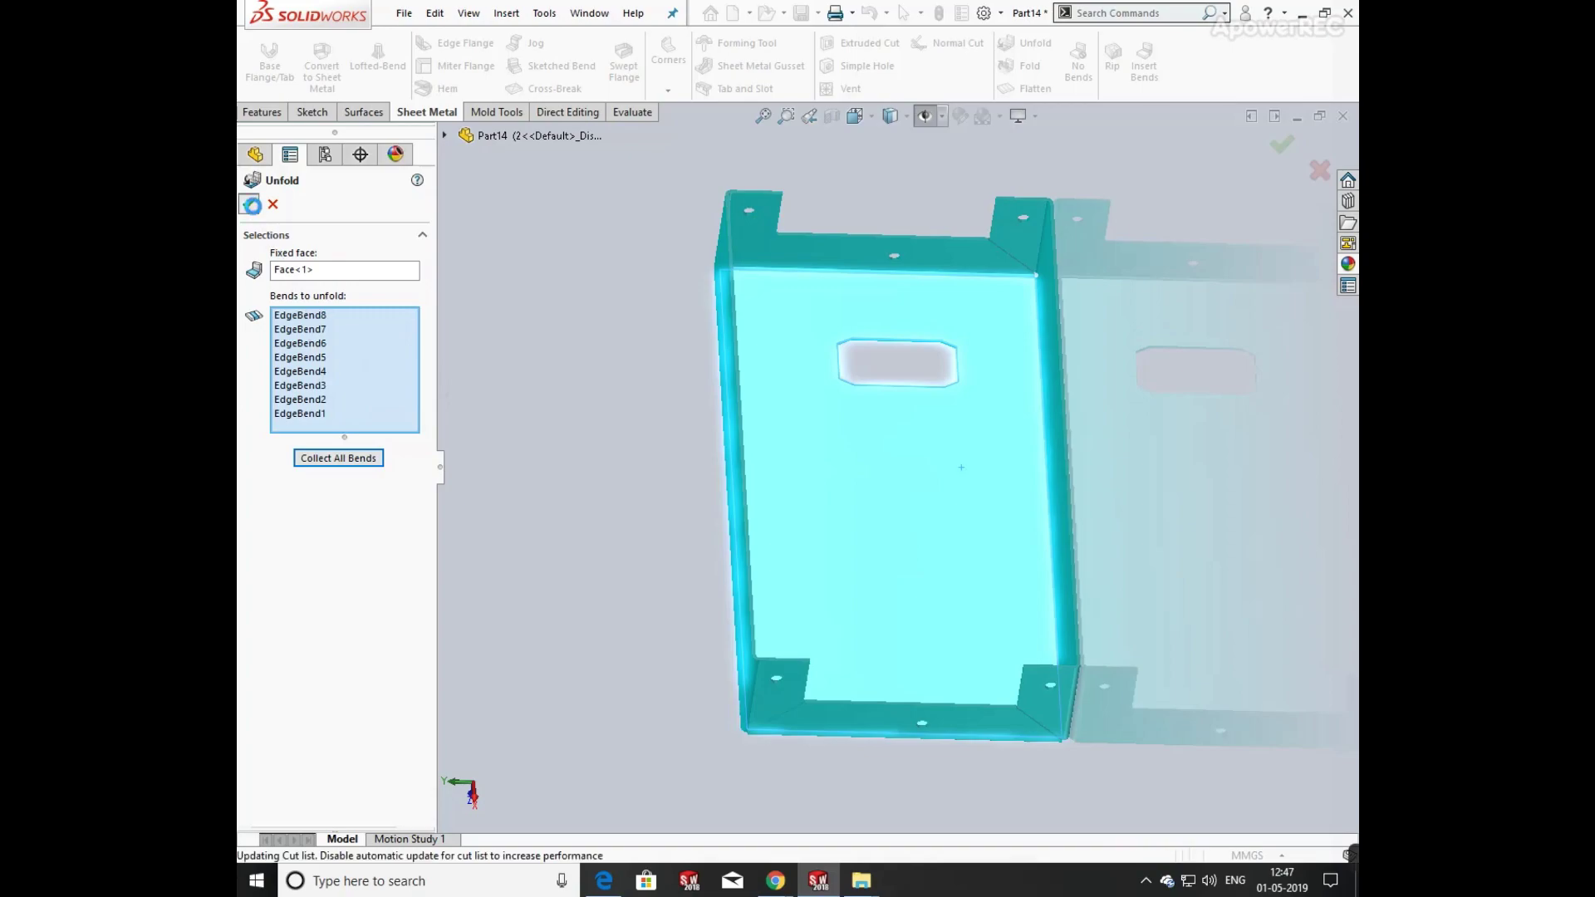
pyautogui.moveTo(1098, 408); pyautogui.dragTo(1115, 448, button='middle')
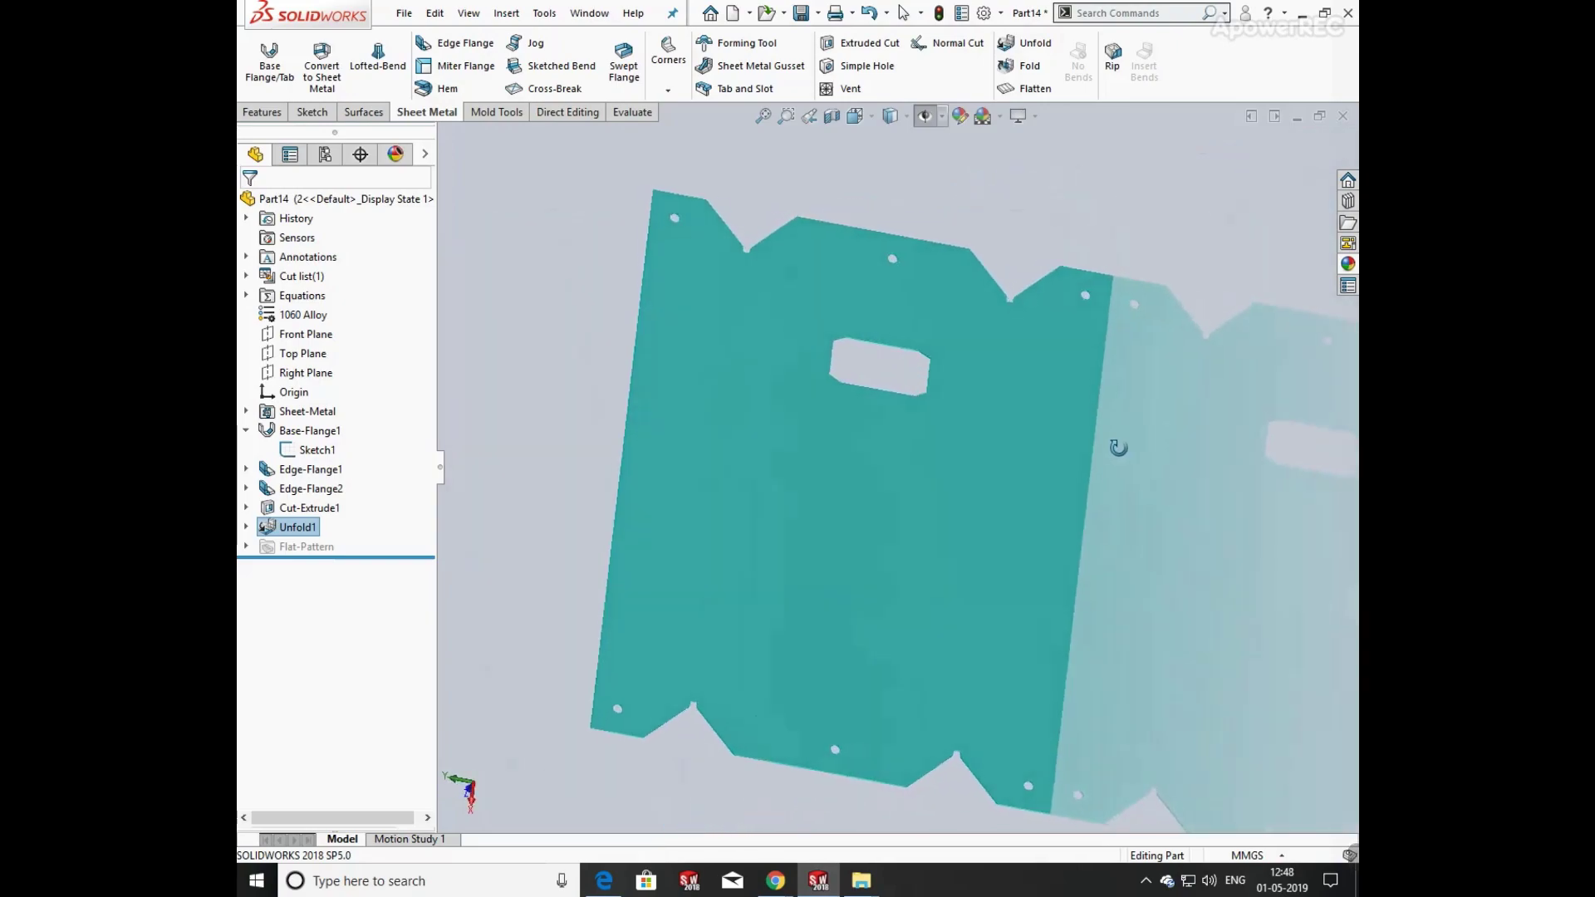
# - Refold all the bends with a Fold feature to restore the tray
pyautogui.click(1029, 67)
pyautogui.click(363, 359)
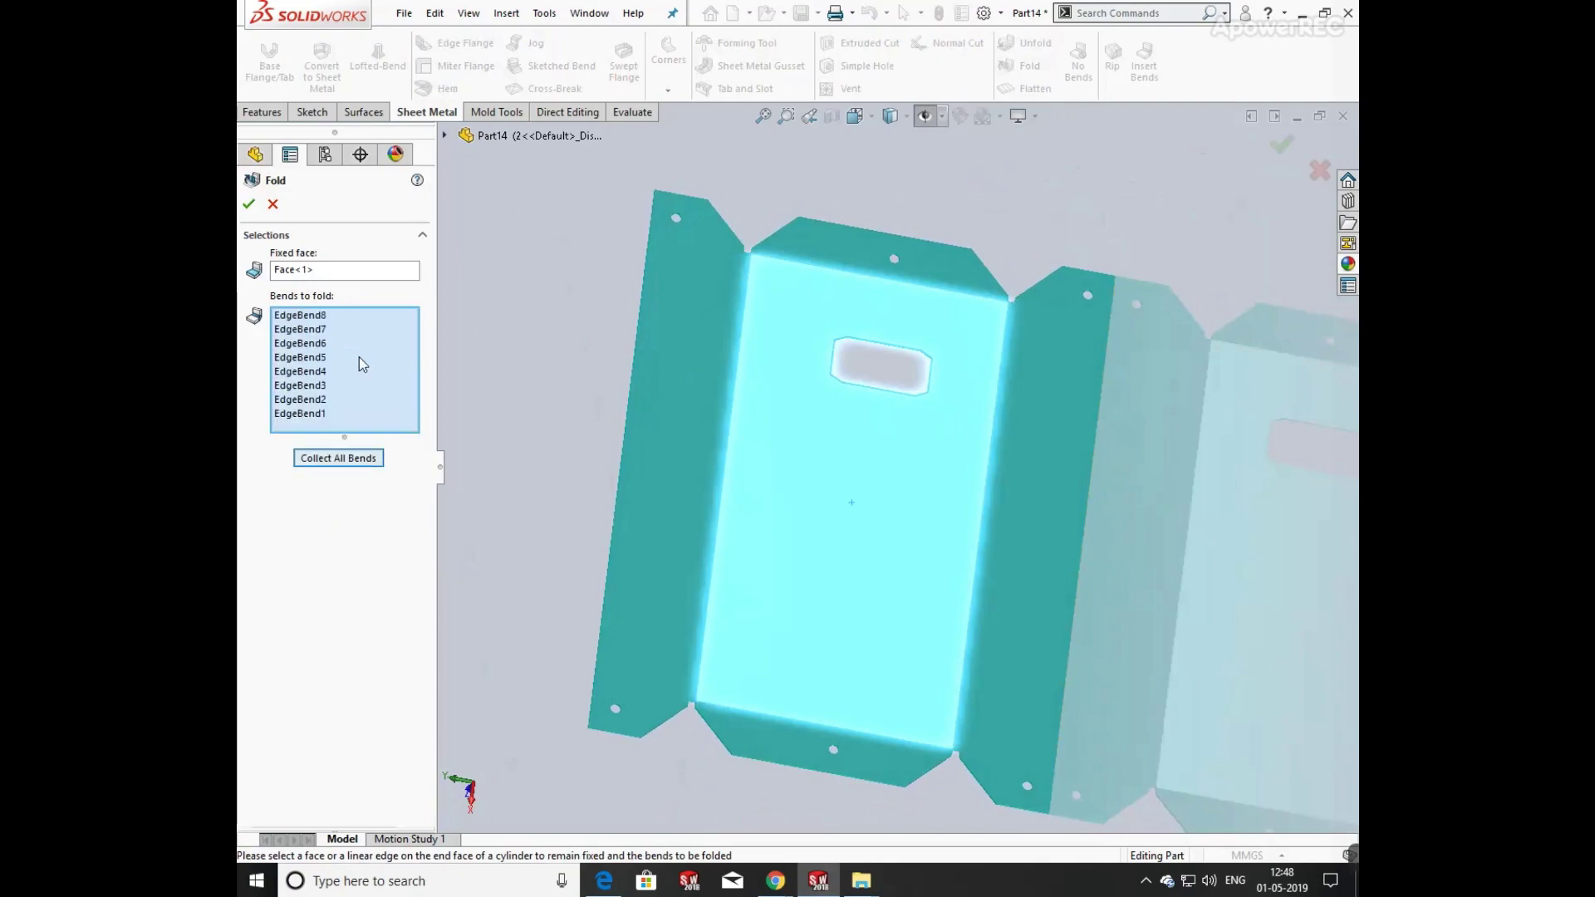
pyautogui.click(248, 203)
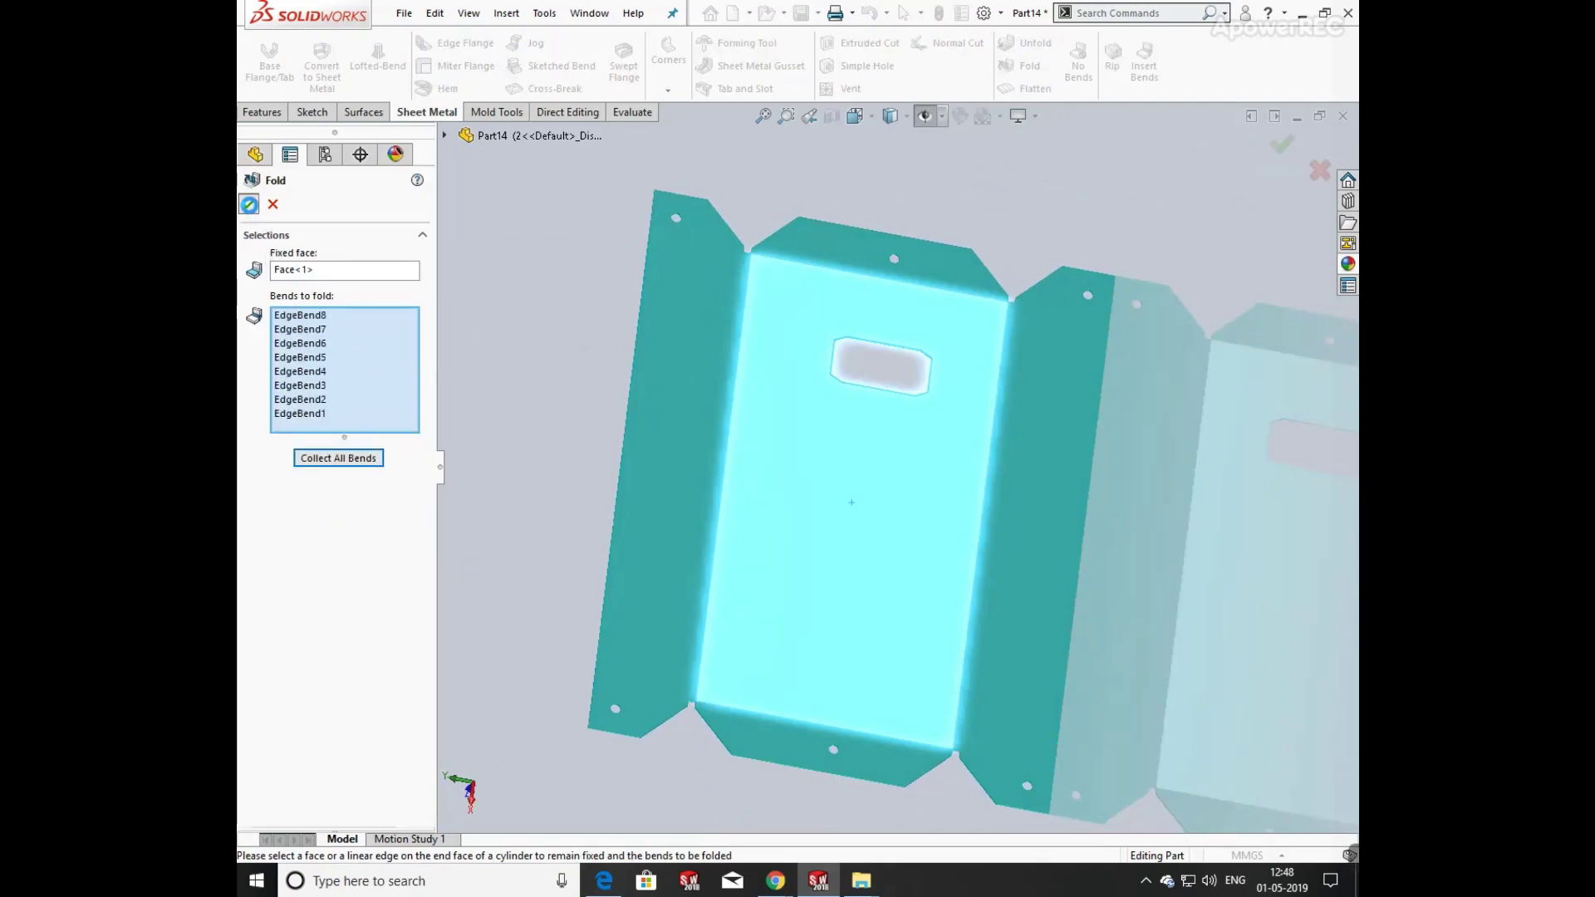